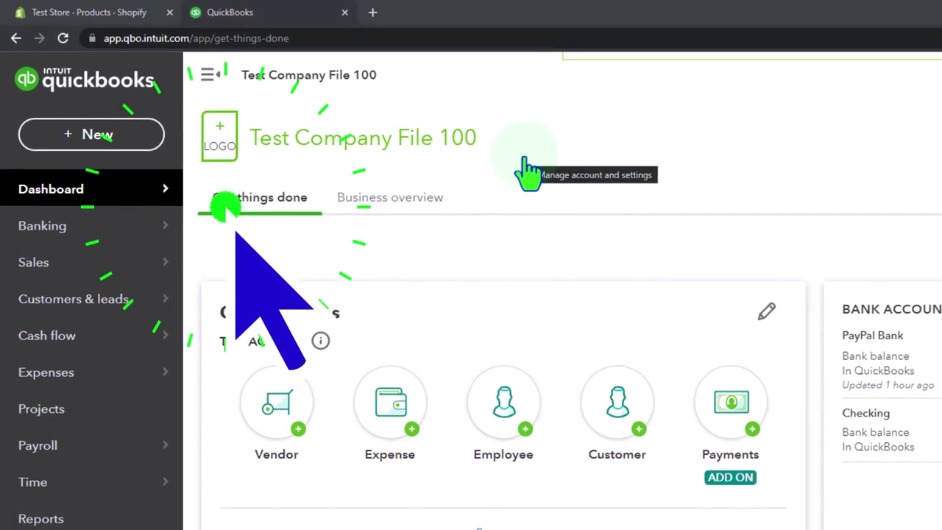
# Step: Duplicate the QuickBooks browser tab twice so the company file is open in three tabs
pyautogui.click(898, 59)
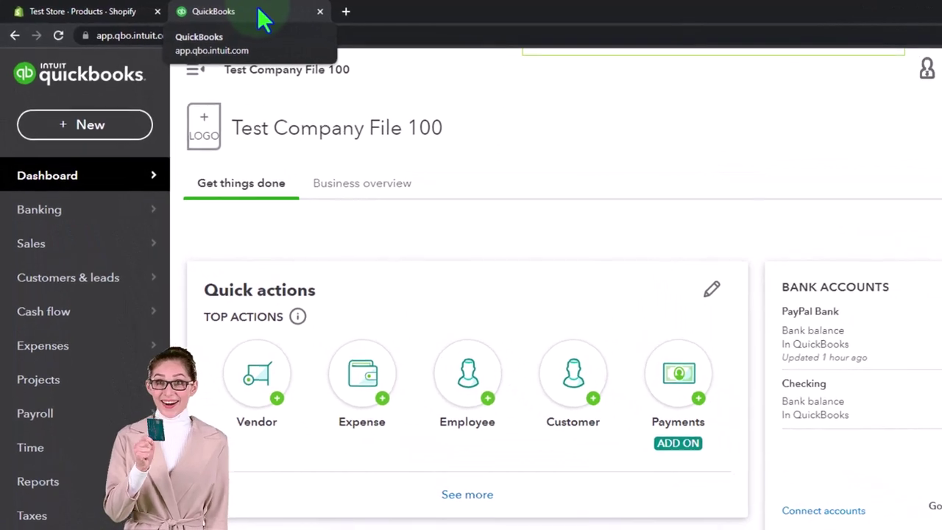
pyautogui.rightClick(259, 11)
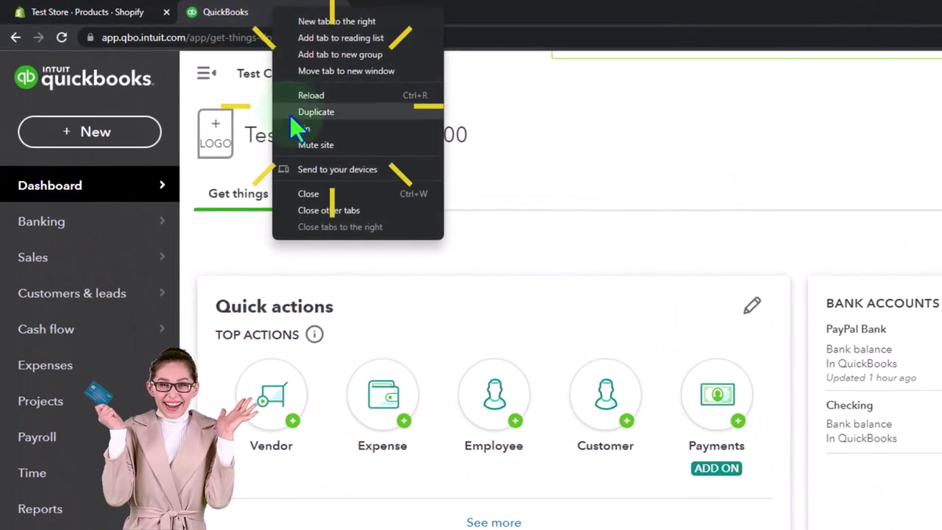
pyautogui.click(370, 115)
pyautogui.rightClick(423, 10)
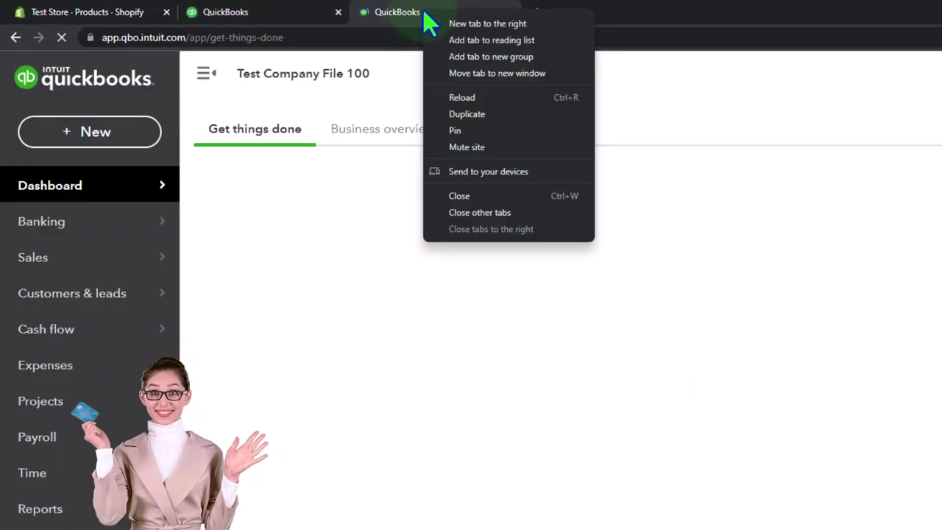
pyautogui.click(517, 114)
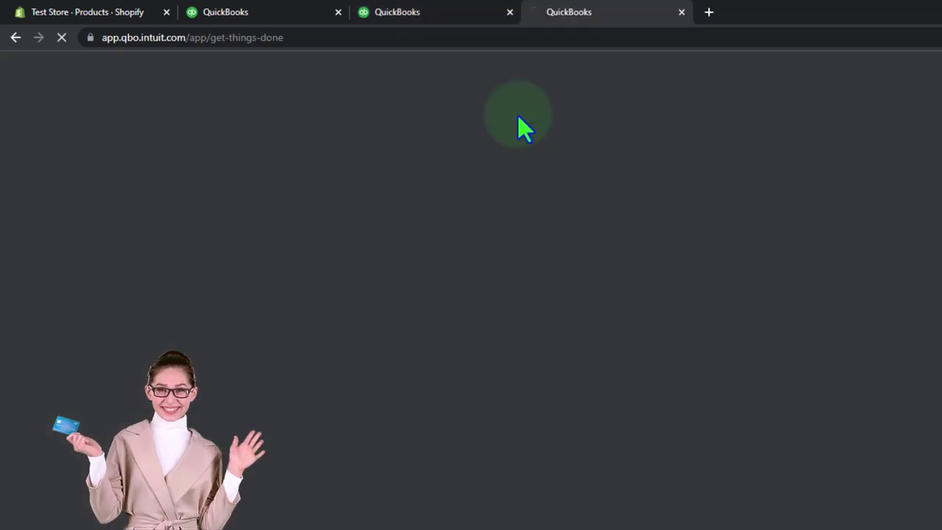
# Step: Open the favorite Balance Sheet report in the first duplicated QuickBooks tab
pyautogui.click(442, 12)
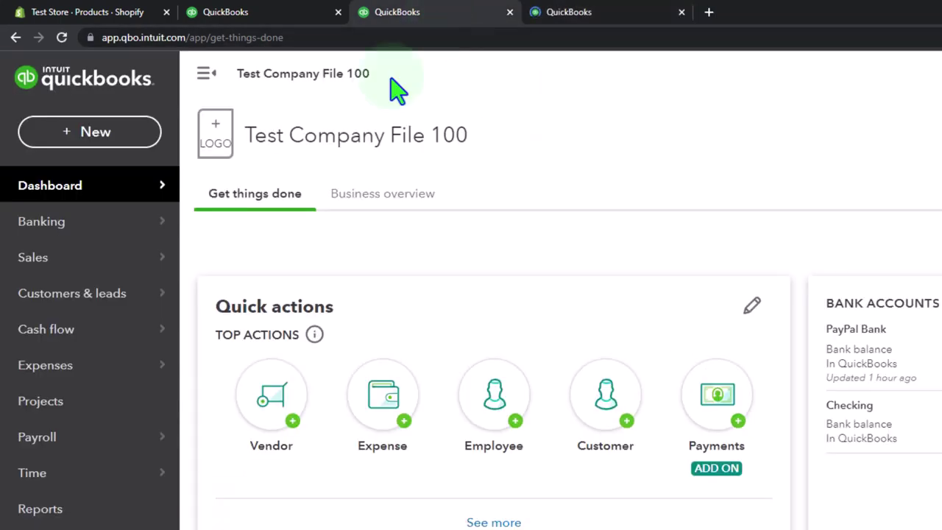
pyautogui.click(112, 516)
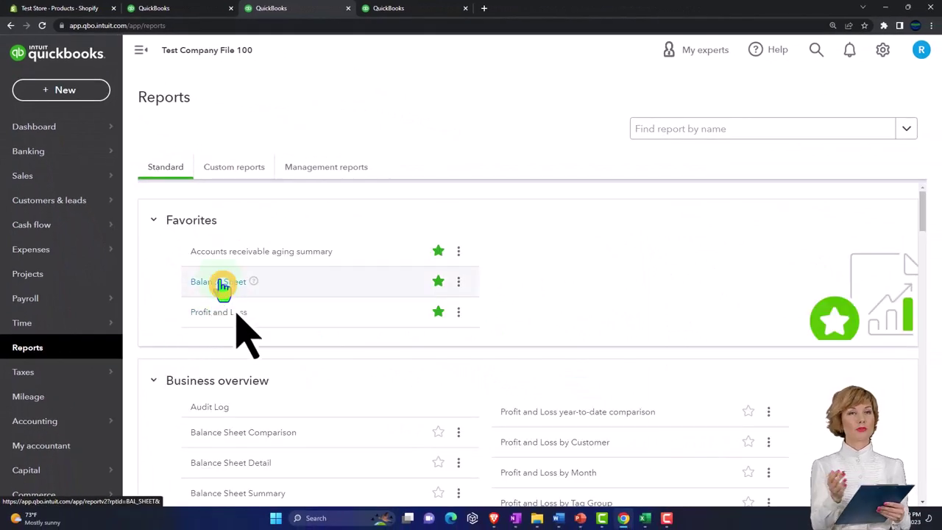
pyautogui.click(219, 282)
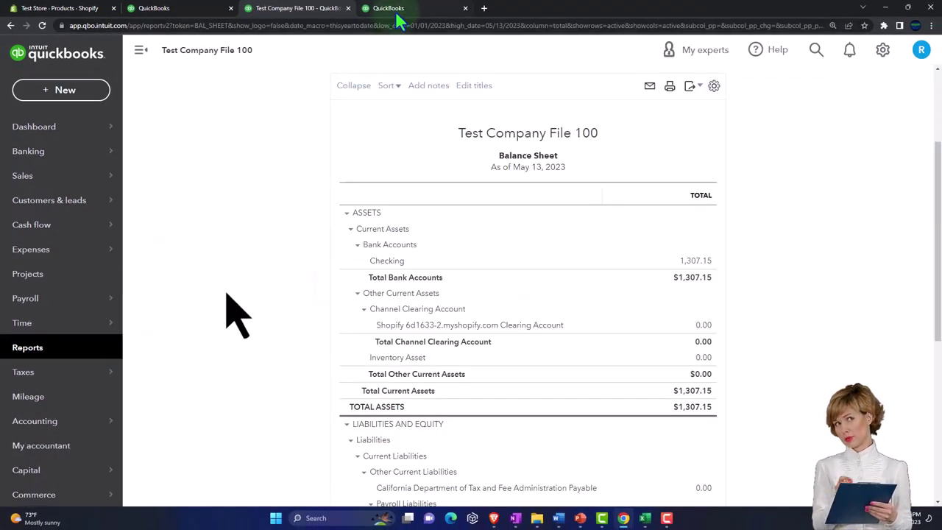
# Step: Open the favorite Profit and Loss report in the second duplicated QuickBooks tab
pyautogui.click(396, 10)
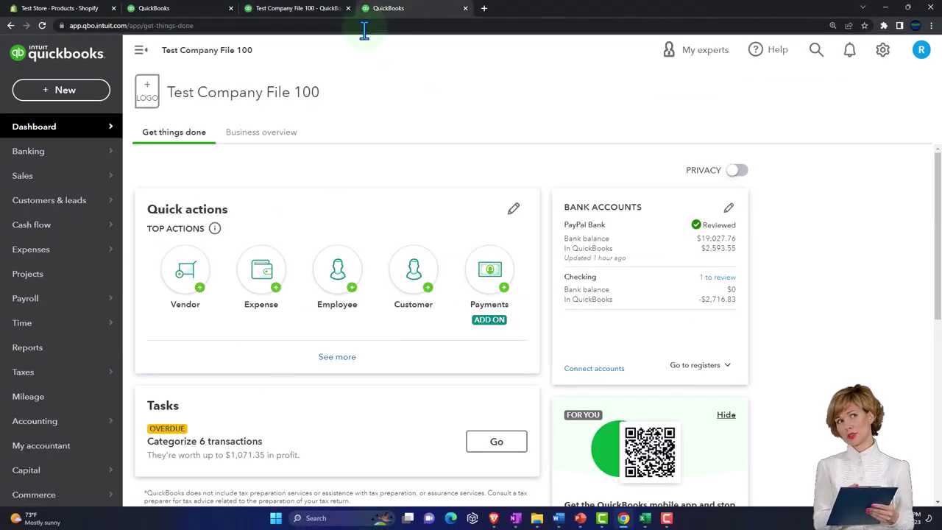
pyautogui.click(35, 353)
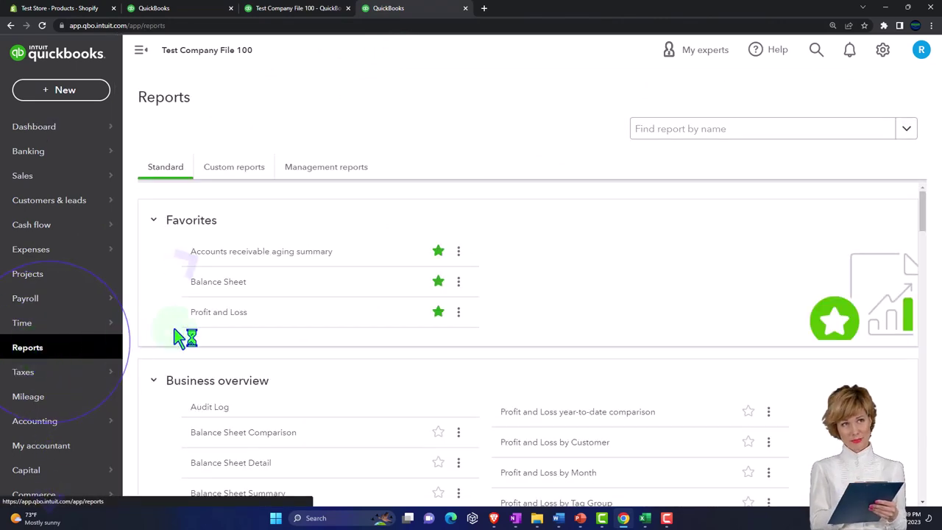
pyautogui.click(214, 316)
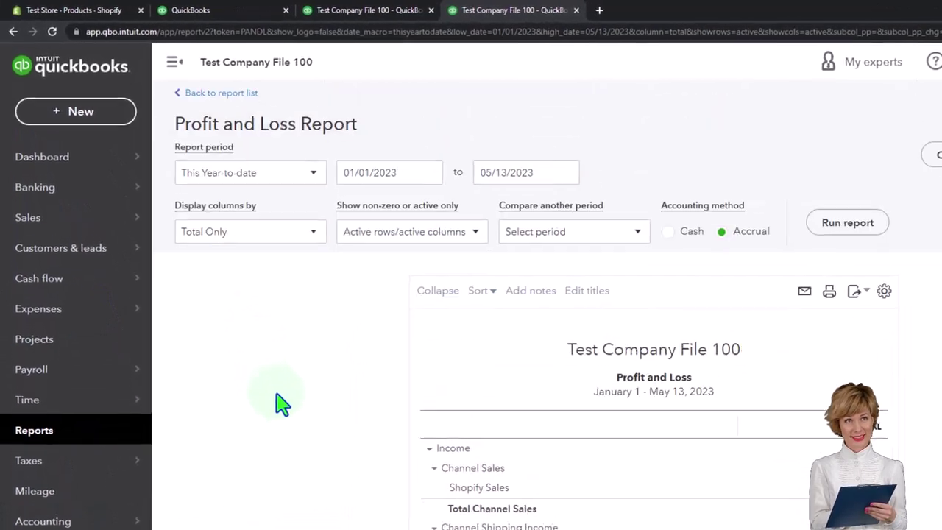
# Step: Hide the side navigation and run the Profit and Loss report for 04/01/2024 to 05/31/2024
pyautogui.click(174, 62)
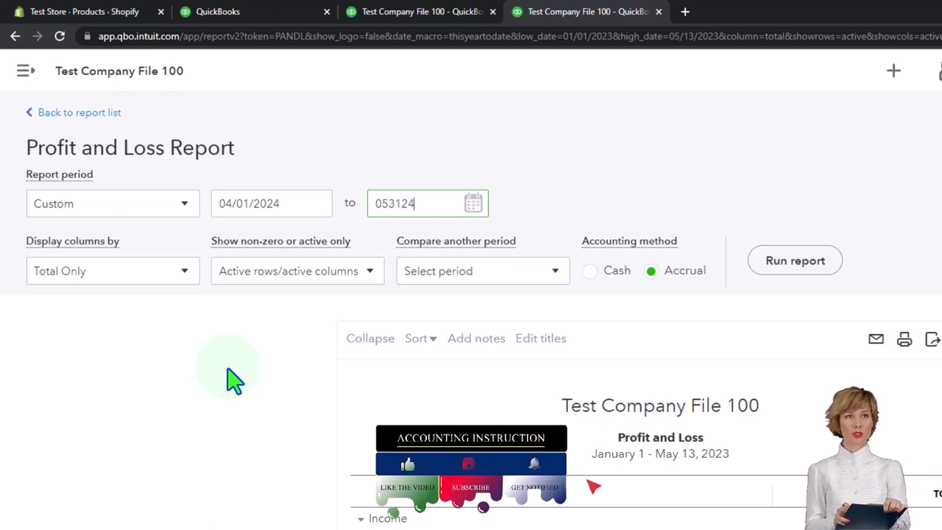
pyautogui.press('Tab')
pyautogui.click(795, 262)
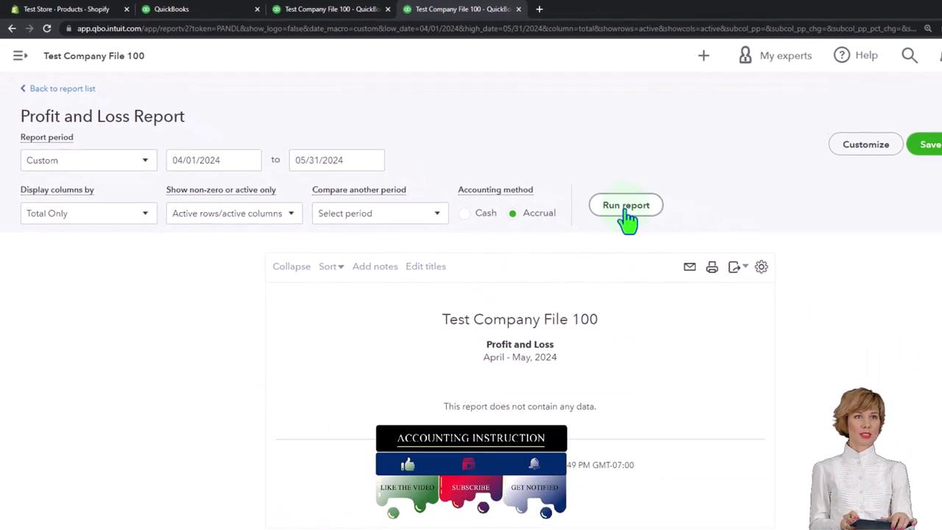
pyautogui.click(631, 208)
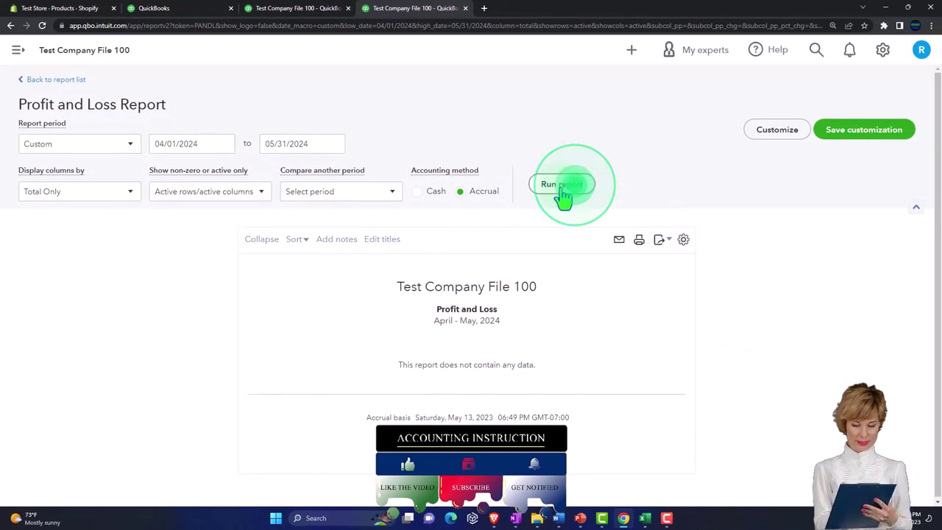
# Step: Hide the navigation beside the Balance Sheet, run it for 04/01/2024 to 05/31/2024, and return to the original QuickBooks tab
pyautogui.click(318, 15)
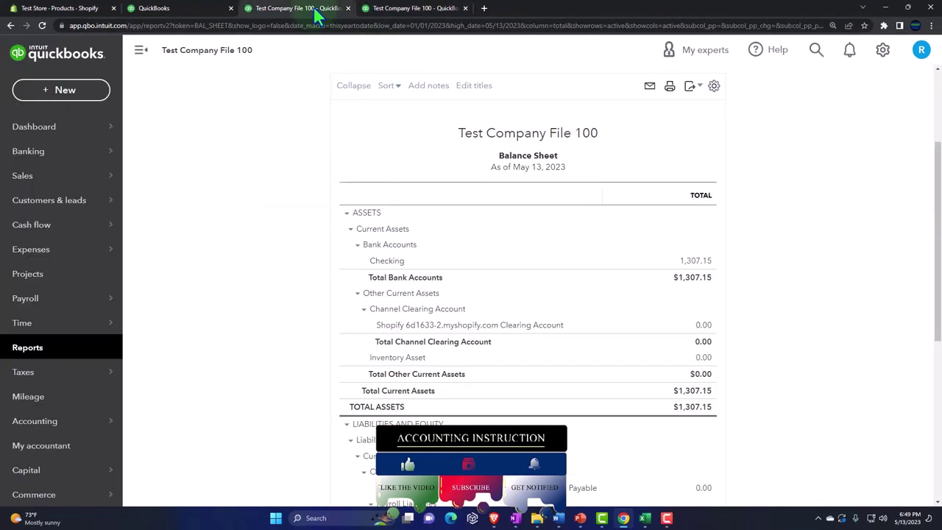
pyautogui.click(145, 57)
pyautogui.scroll(3, 152, 234)
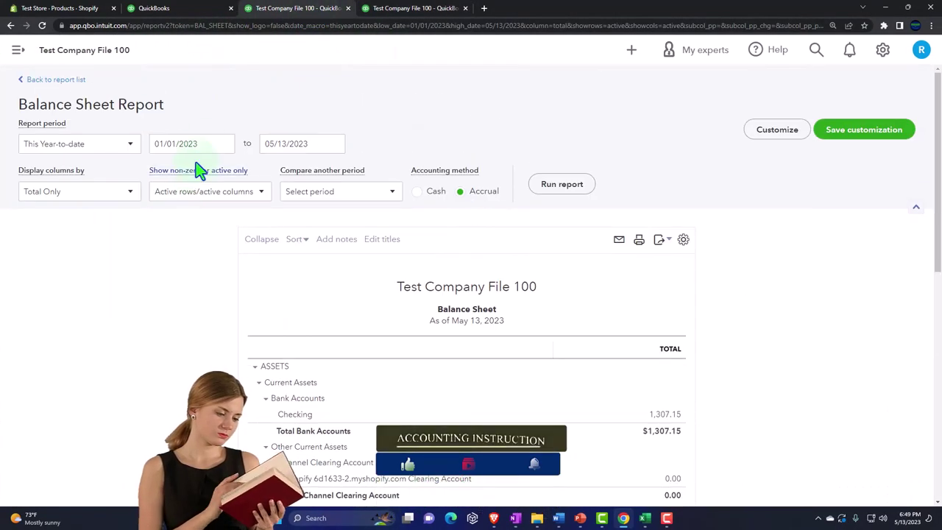
pyautogui.write('0401')
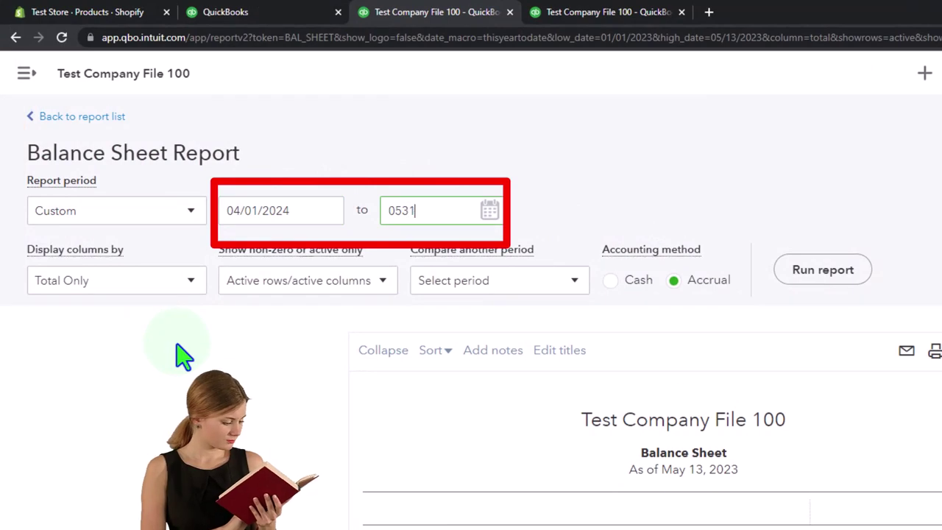
pyautogui.click(823, 269)
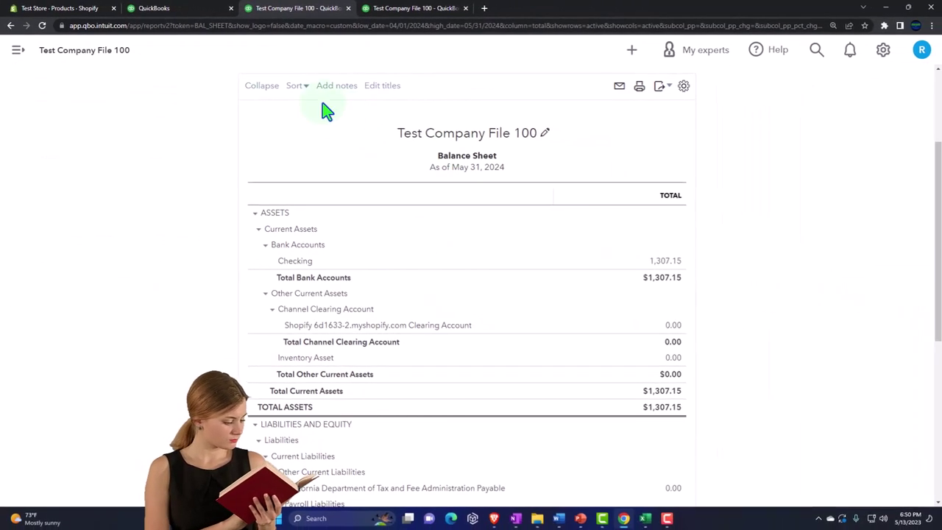
pyautogui.click(189, 10)
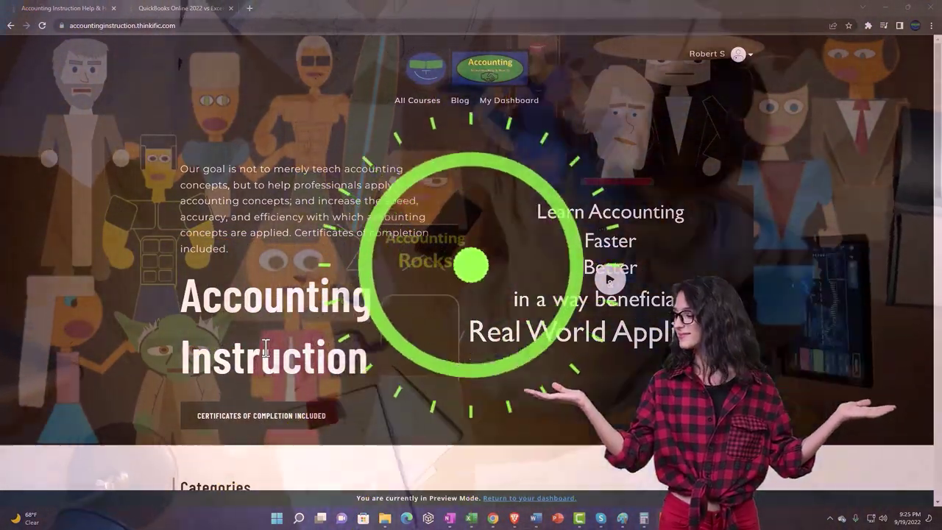
# Step: Browse the Accounting Instruction course categories and the lesson sections of the QuickBooks Online 2022 course
pyautogui.scroll(-1, 130, 409)
pyautogui.scroll(-7, 132, 409)
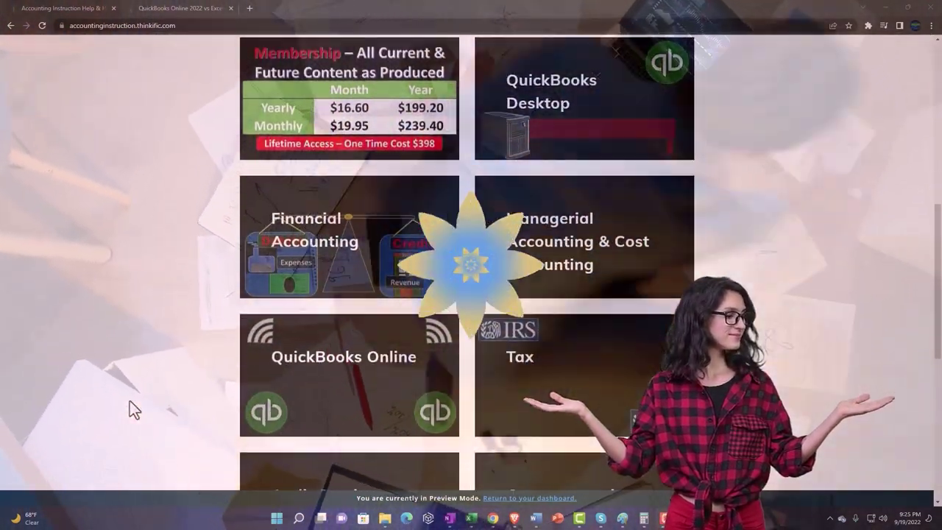
pyautogui.scroll(-5, 130, 402)
pyautogui.scroll(-1, 129, 410)
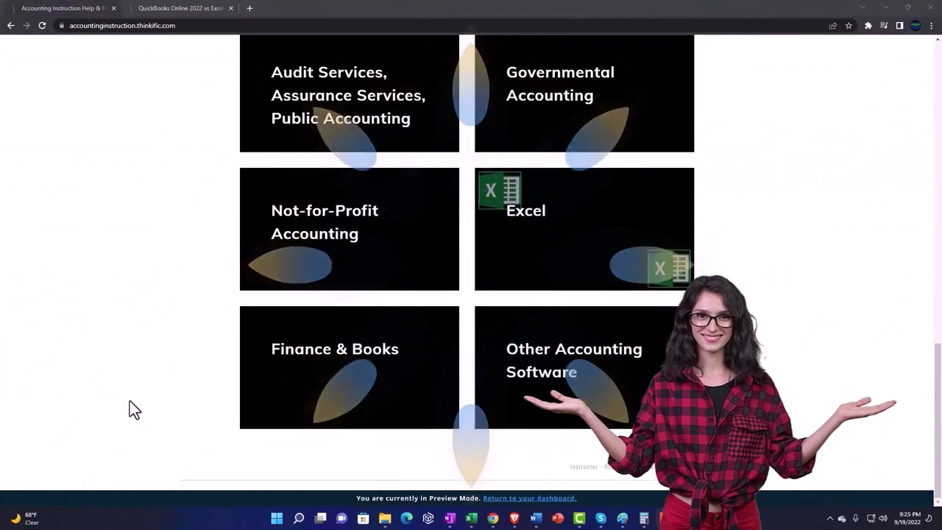
pyautogui.click(168, 9)
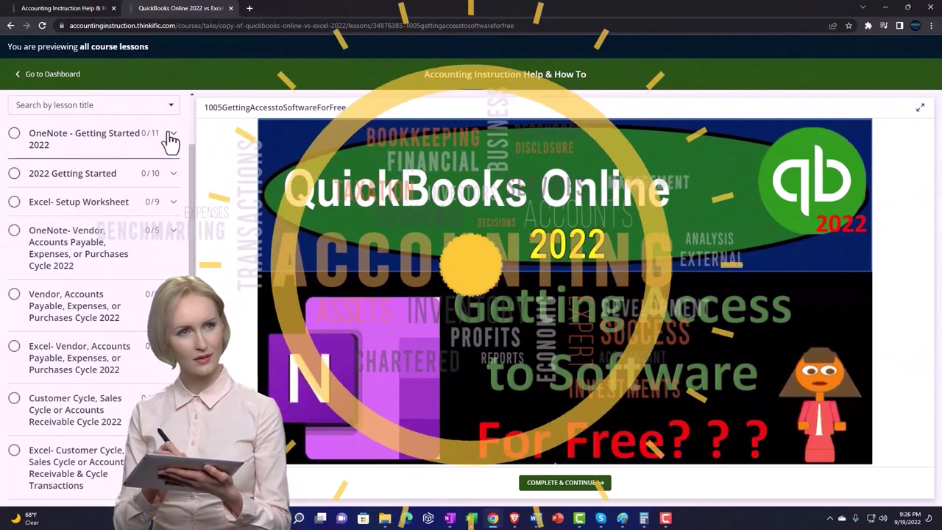
pyautogui.click(170, 136)
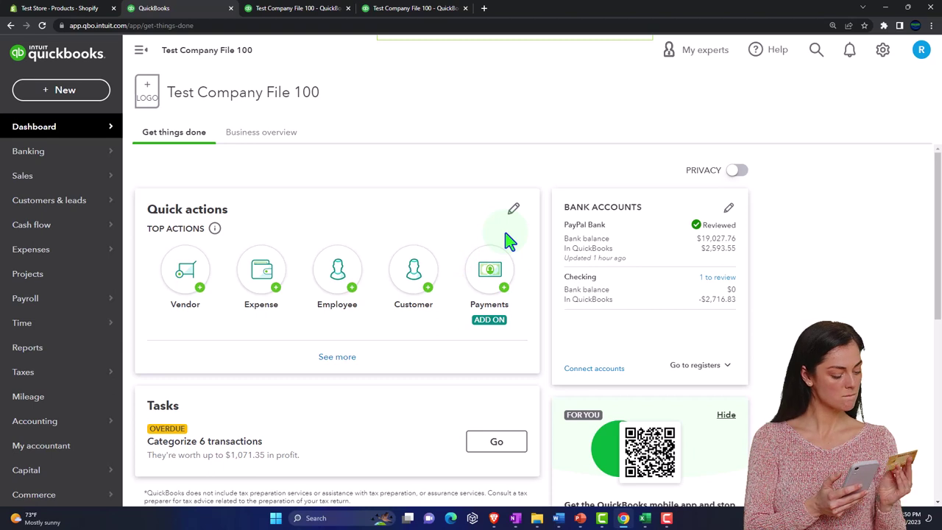
# Step: Look at the product list in the Shopify test store and return to the QuickBooks dashboard
pyautogui.click(67, 8)
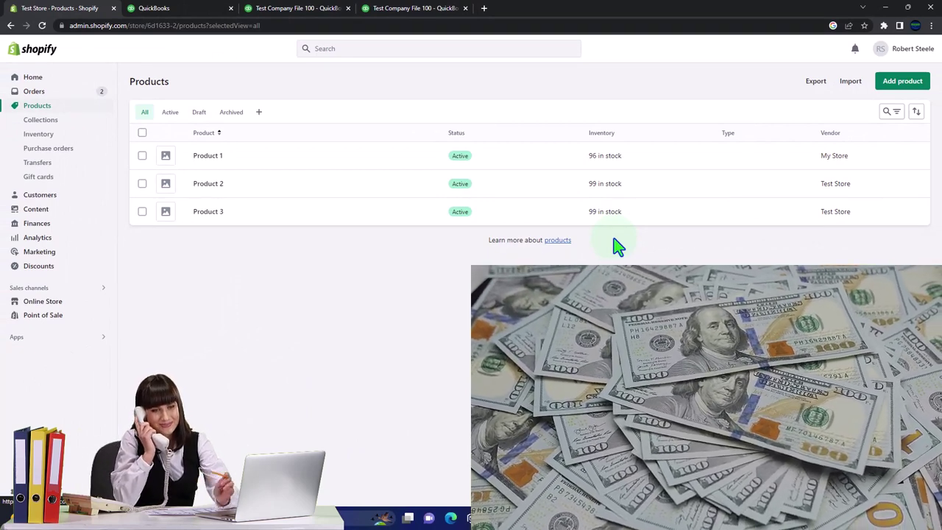
pyautogui.click(195, 14)
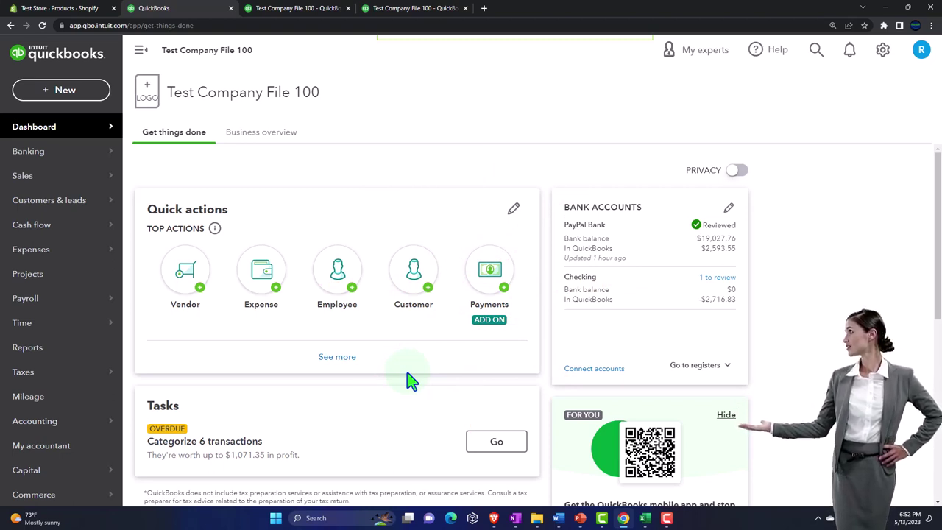
# Step: Switch to Excel's 2450 Student Worksheet FIFO Practice Problem and format all cells as Currency with no symbol and red bracketed negatives
pyautogui.moveTo(645, 519)
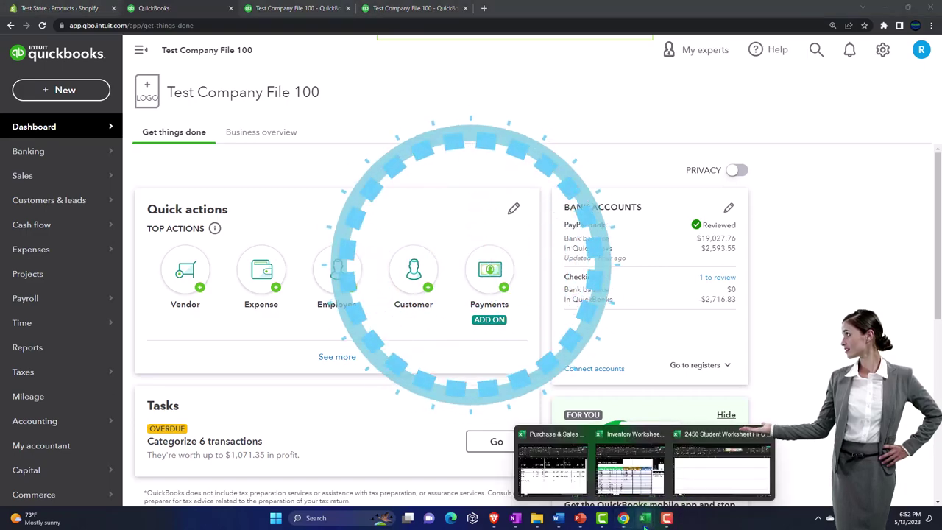
pyautogui.click(710, 464)
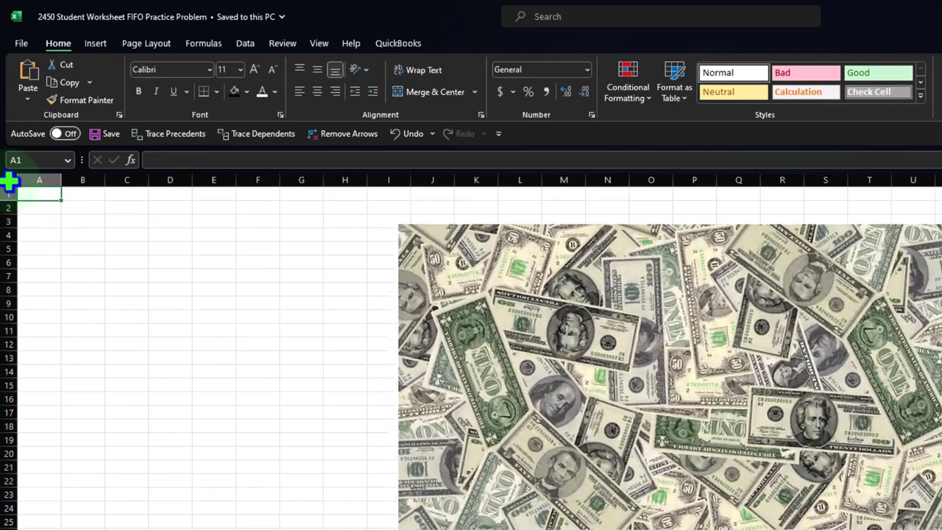
pyautogui.click(8, 181)
pyautogui.rightClick(202, 282)
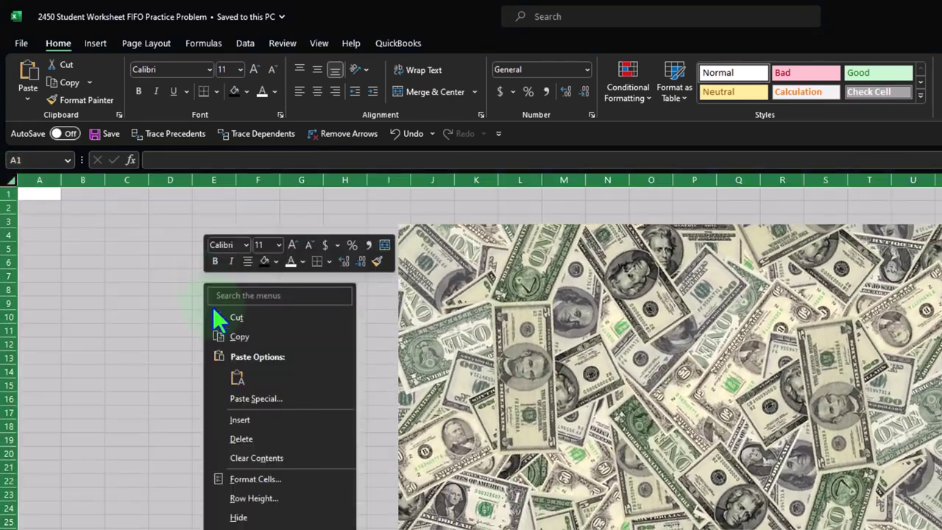
pyautogui.click(243, 478)
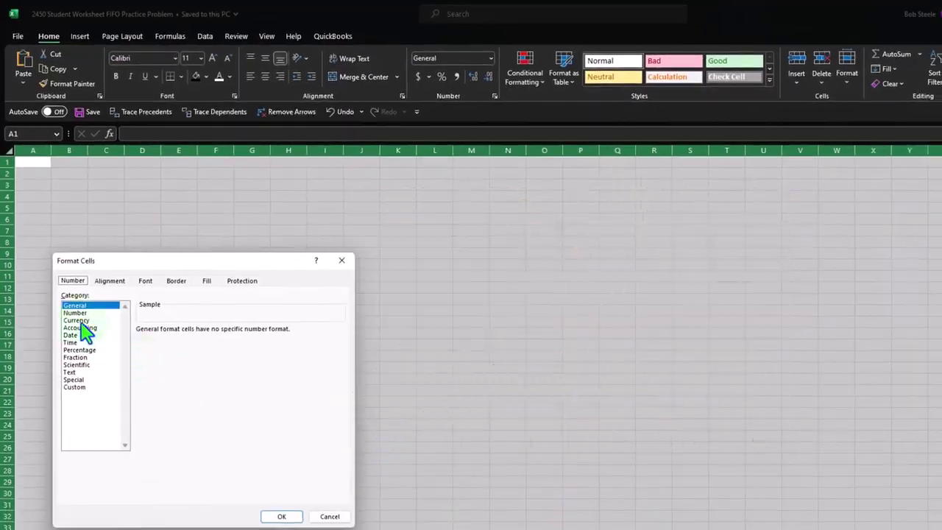
pyautogui.click(78, 325)
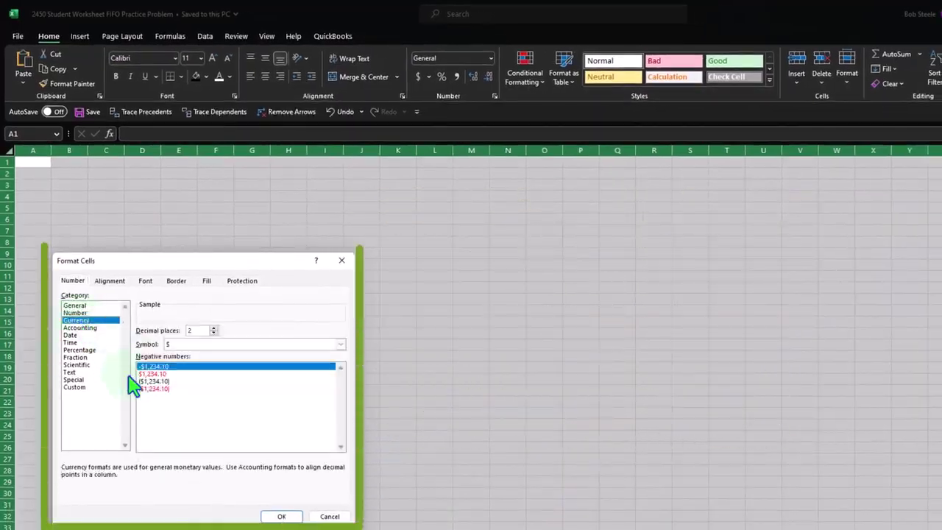
pyautogui.click(152, 388)
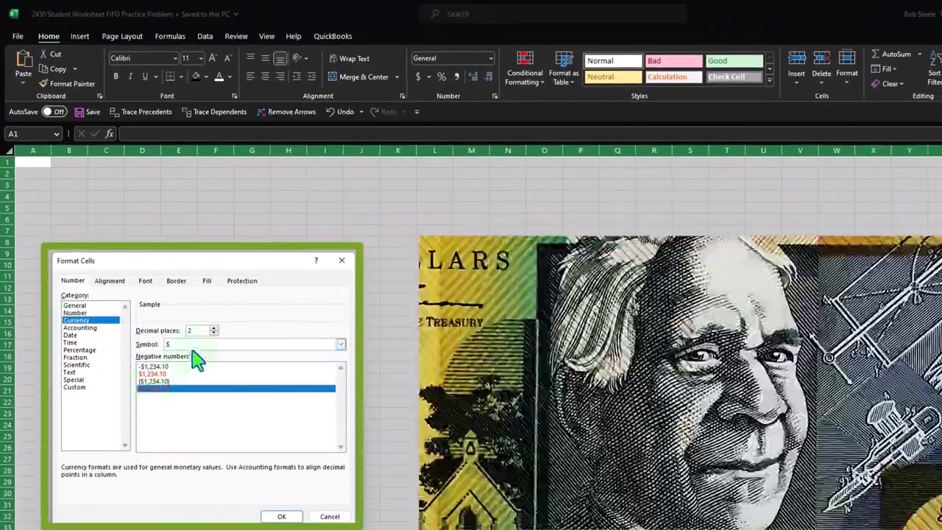
pyautogui.click(193, 349)
pyautogui.click(189, 355)
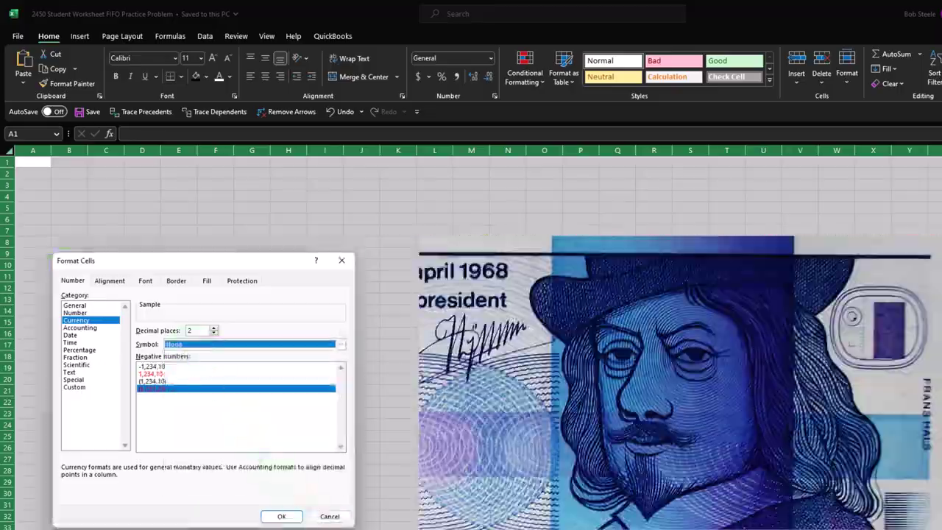
pyautogui.click(281, 516)
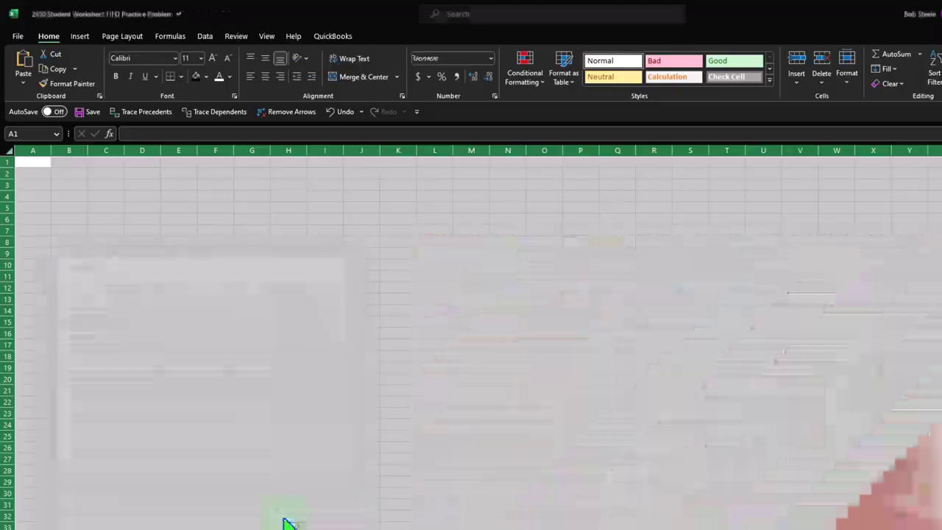
pyautogui.click(295, 426)
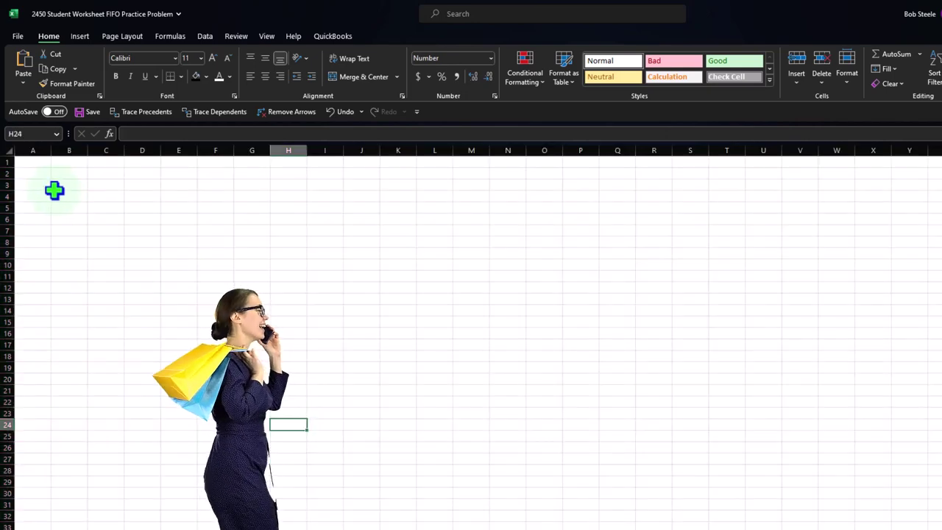
# Step: Enter the title "First In First Out (FIFO)" in A1 and format A1:C1 with a black fill and white text
pyautogui.click(37, 171)
pyautogui.keyDown('ctrl'); pyautogui.scroll(8, 471, 338); pyautogui.keyUp('ctrl')
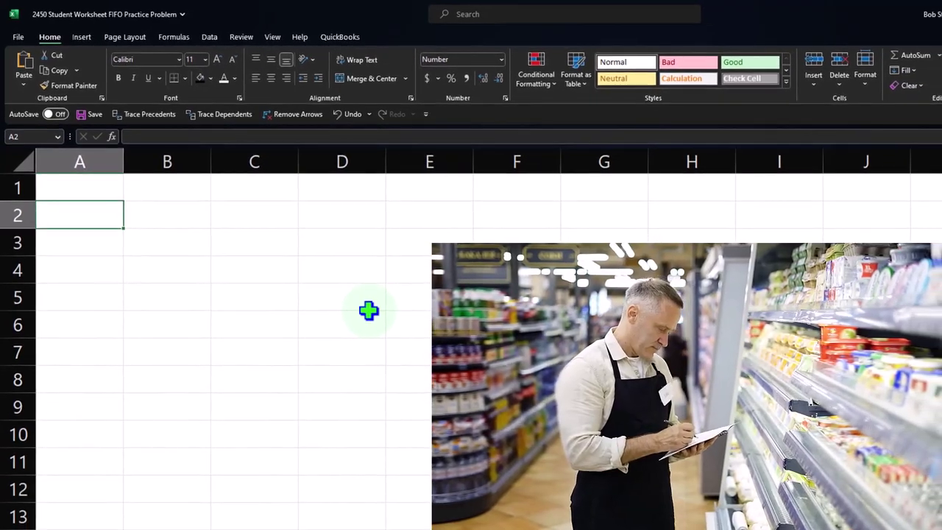
pyautogui.press('Up')
pyautogui.write('Fi')
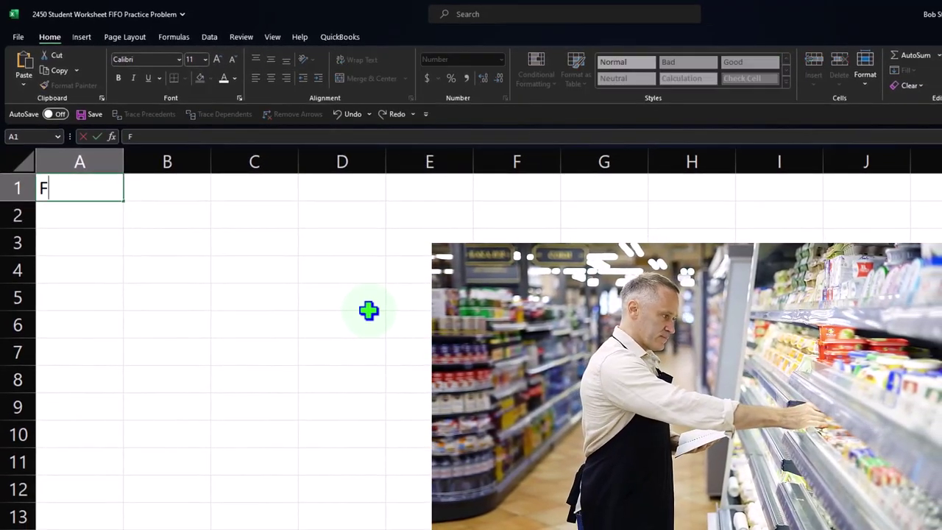
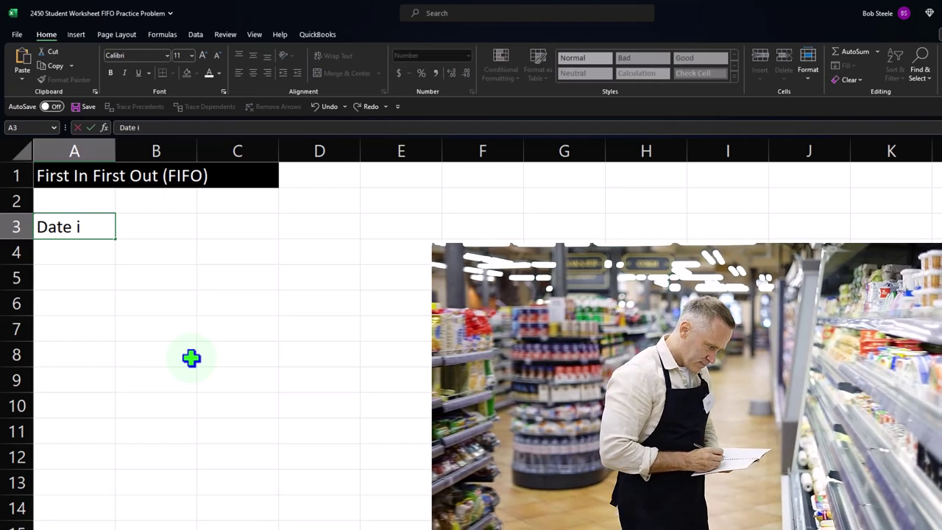
# Step: Enter the purchase headings "Date in" in A3 and "Total # Bought" in B3
pyautogui.press('Tab')
pyautogui.write('Total')
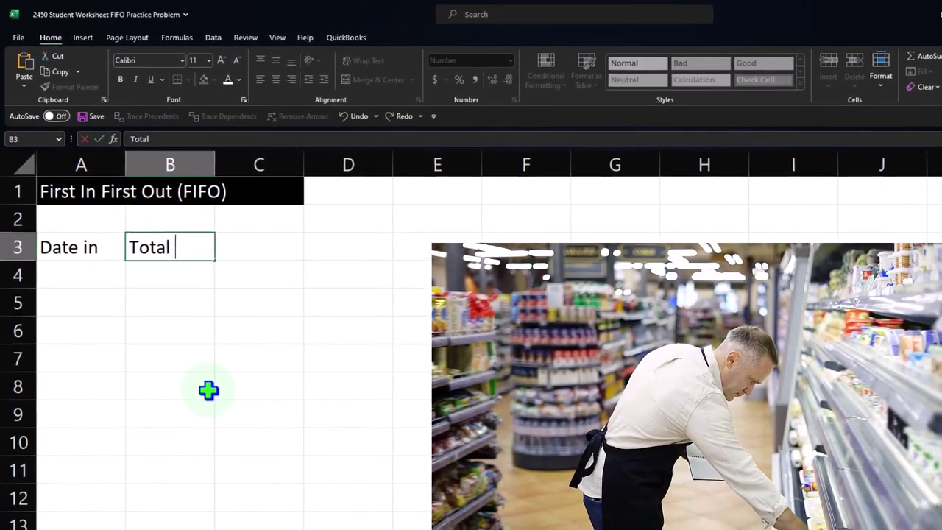
pyautogui.write(' # Bo')
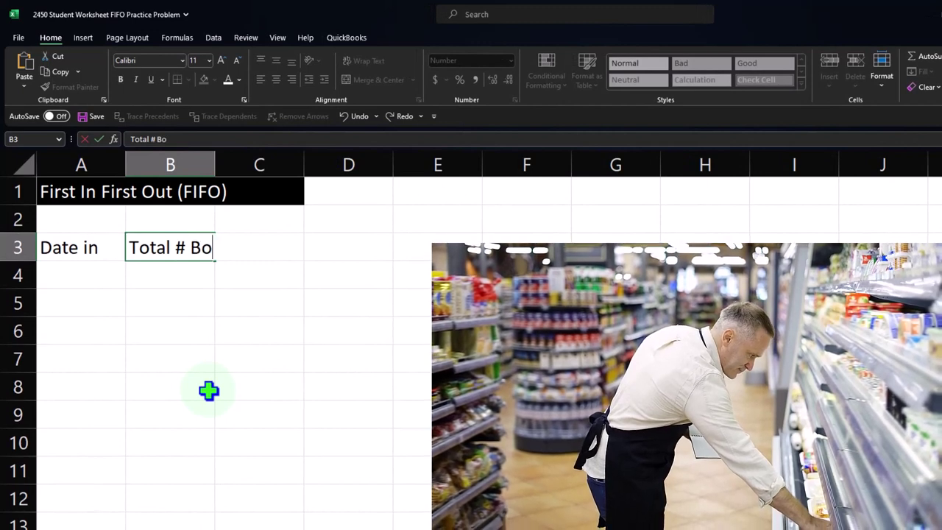
pyautogui.write('ught')
pyautogui.press('Tab')
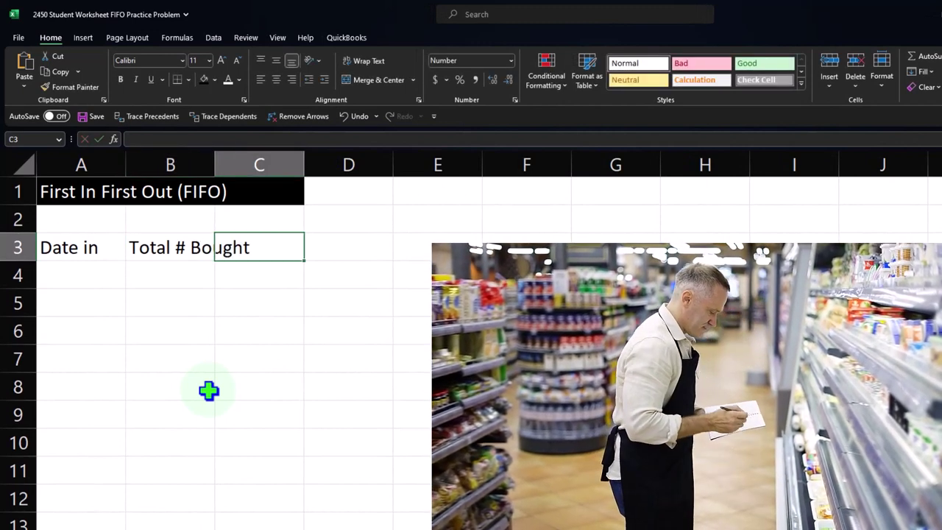
# Step: Enter the headings "Product", "Units In" and "Unit Price" in C3, D3 and E3
pyautogui.write('D')
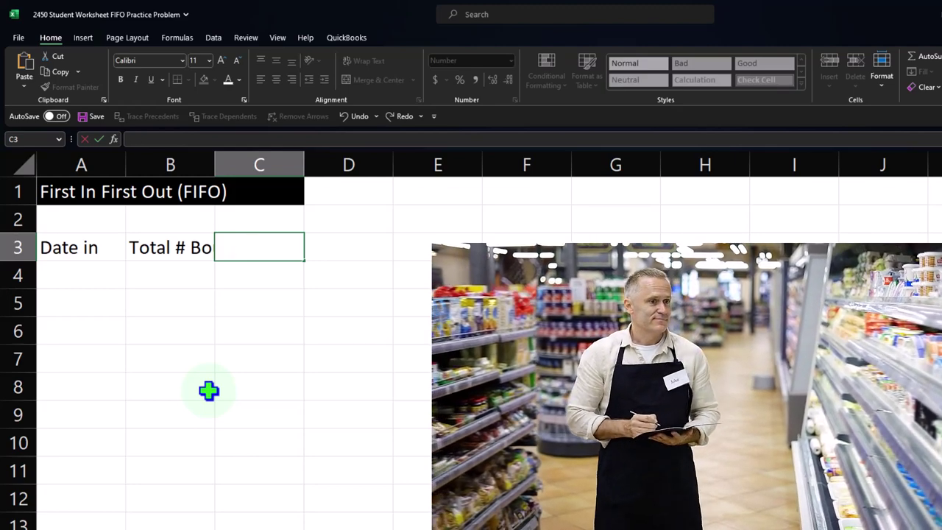
pyautogui.write('roduct')
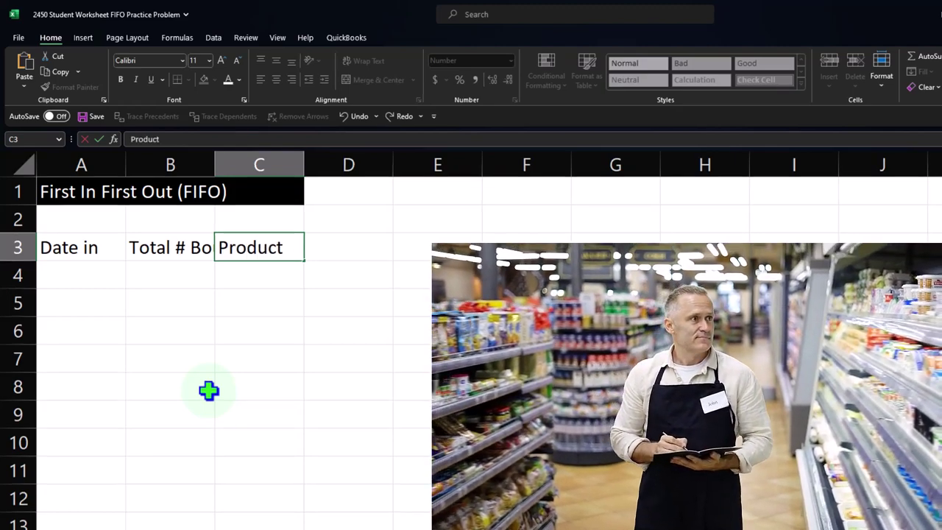
pyautogui.press('Tab')
pyautogui.write('Units')
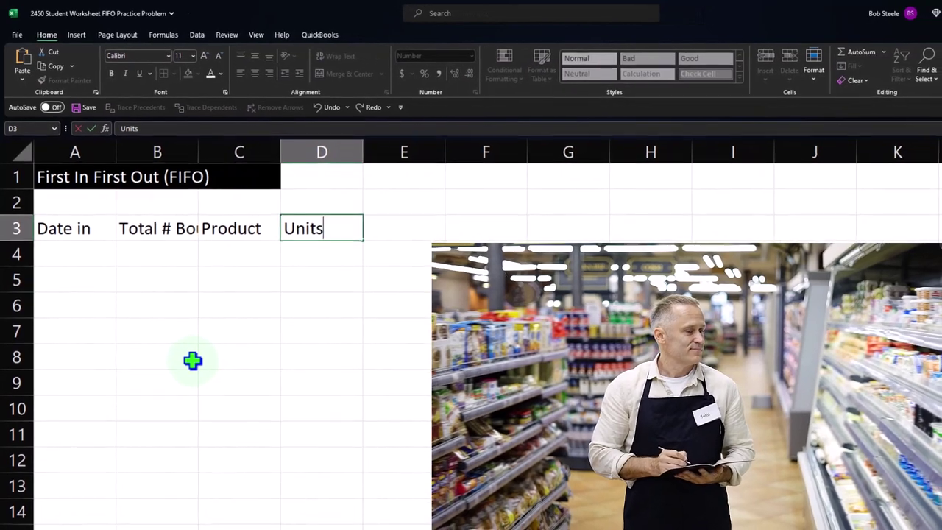
pyautogui.press('Tab')
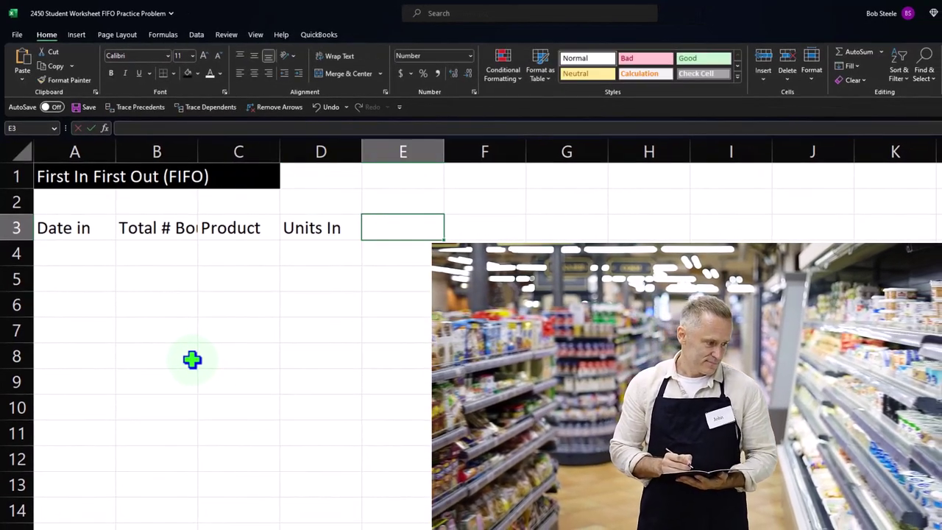
pyautogui.write('Unit Price')
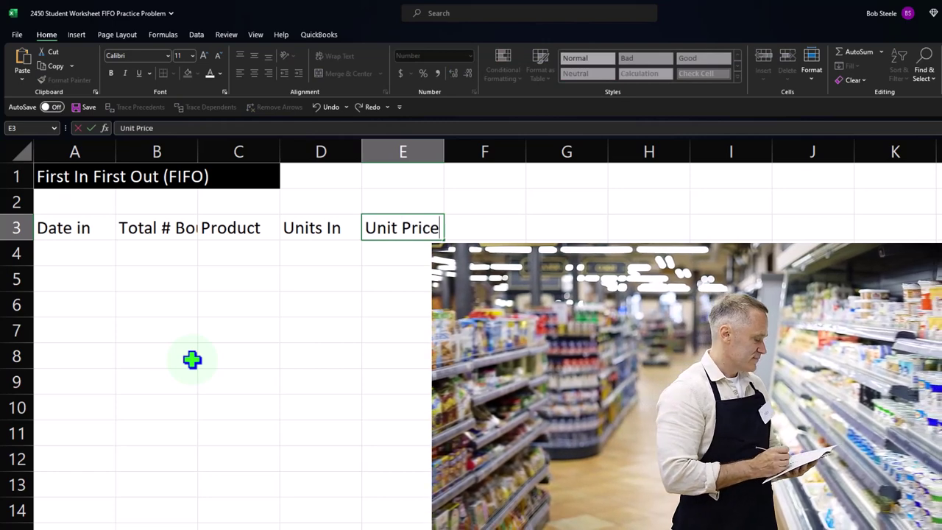
pyautogui.press('Tab')
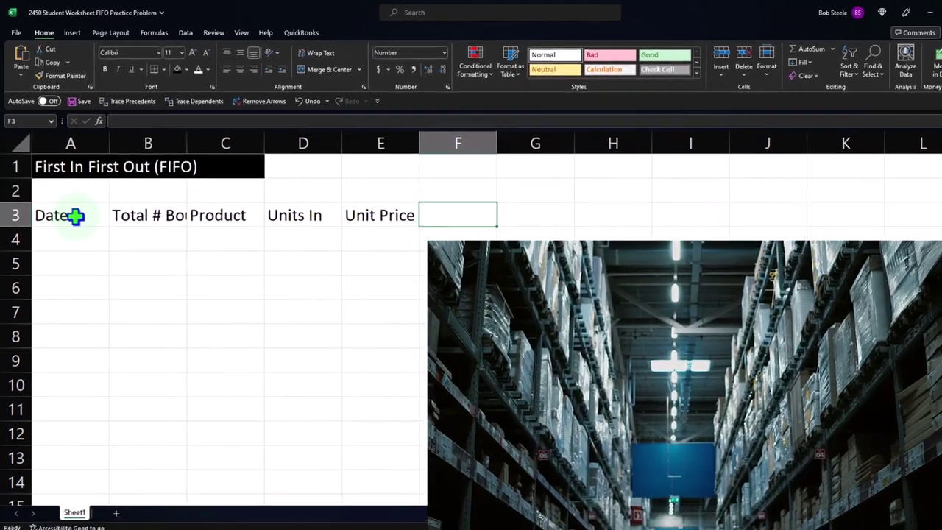
# Step: Format the purchase headings in A3:E3 with the standard green fill and white text
pyautogui.moveTo(74, 211); pyautogui.dragTo(336, 204)
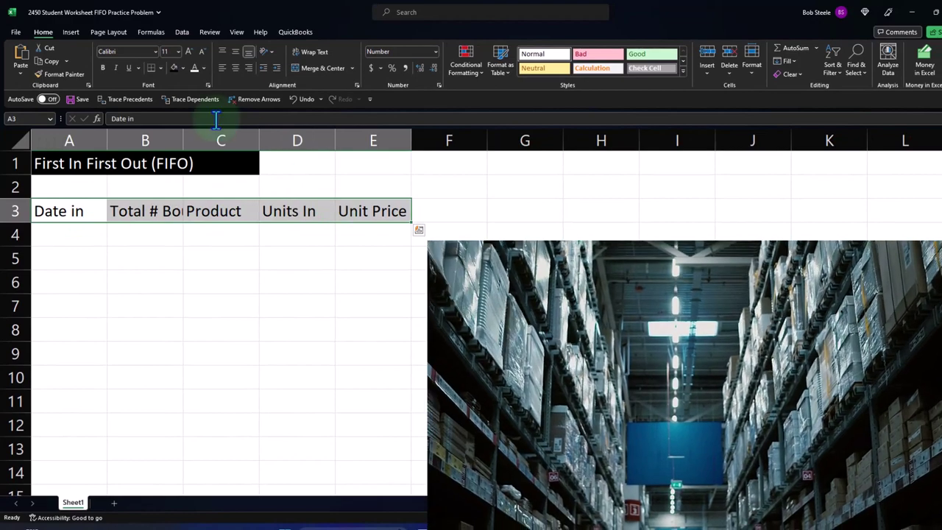
pyautogui.click(182, 67)
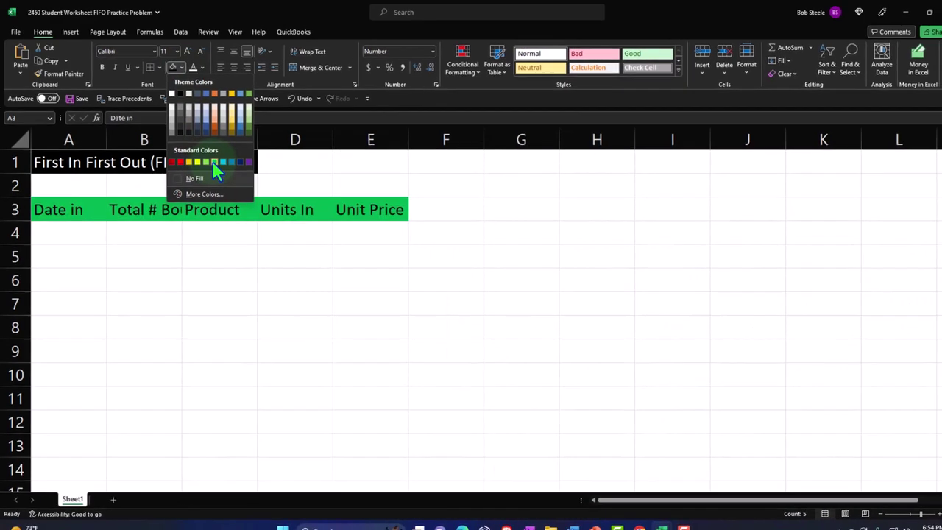
pyautogui.click(214, 162)
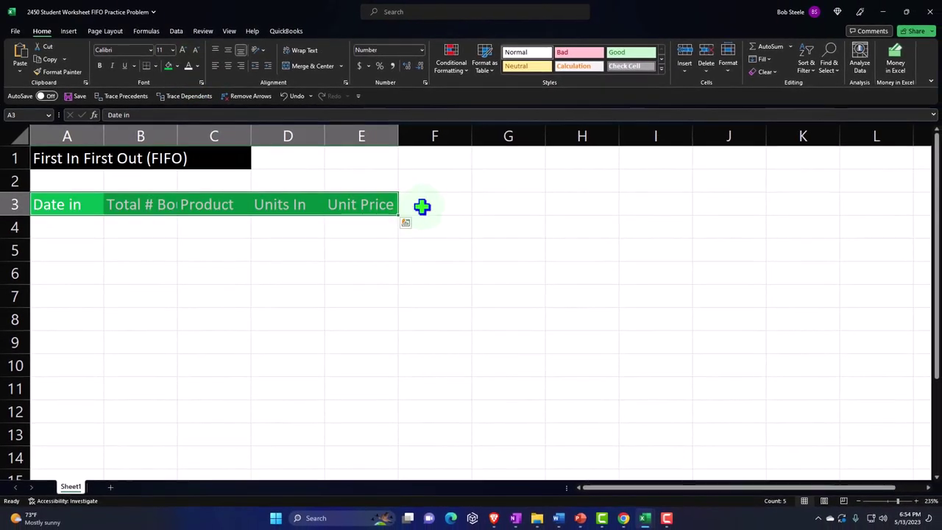
# Step: Enter the sales headings "Date Out" in F3 and "Total # Sold" in G3
pyautogui.click(421, 209)
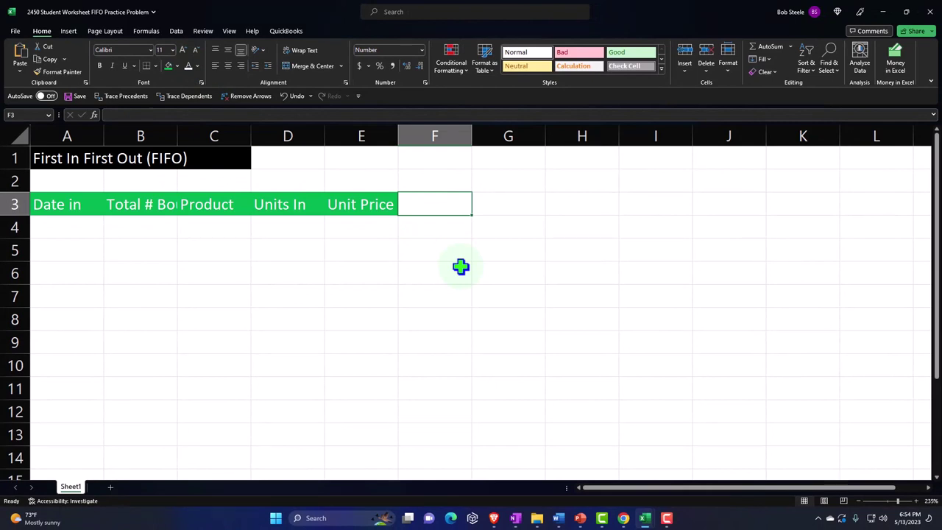
pyautogui.write('D')
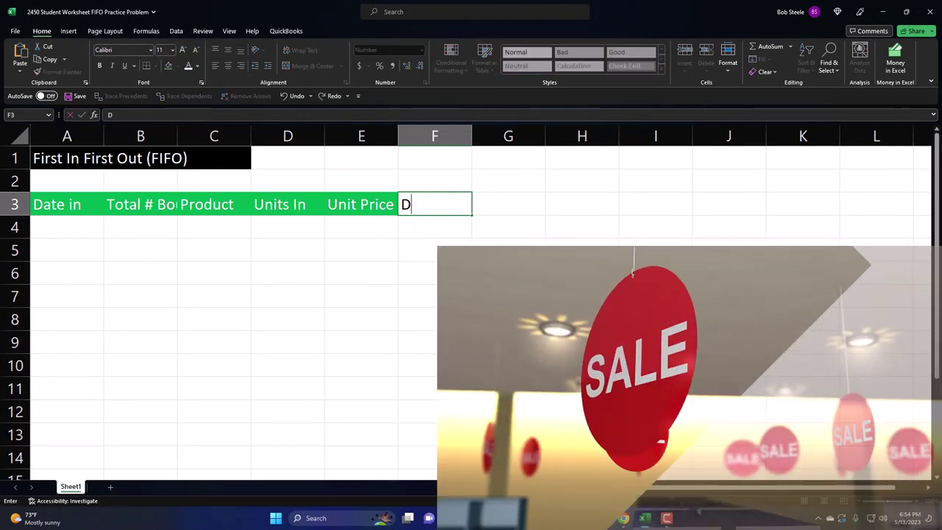
pyautogui.write('ate Out')
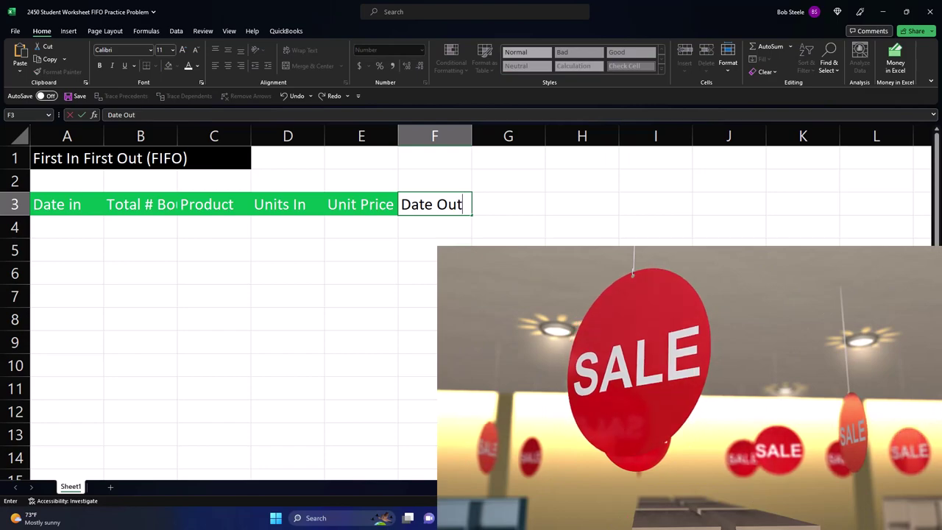
pyautogui.press('Tab')
pyautogui.write('Total ')
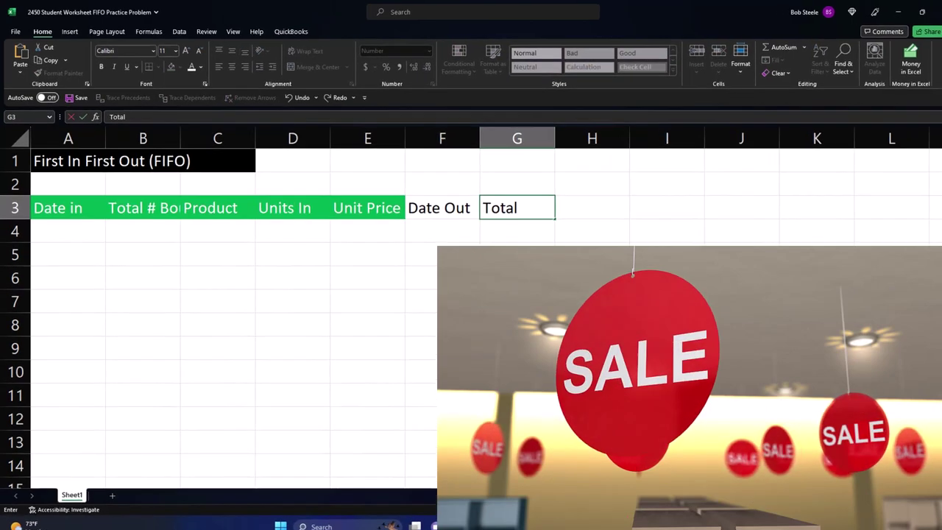
pyautogui.write('#')
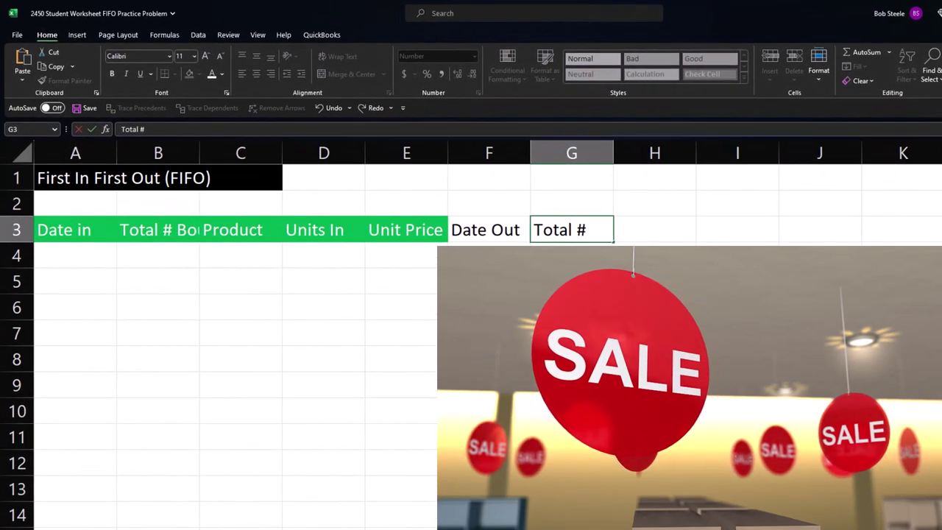
pyautogui.write(' Sold')
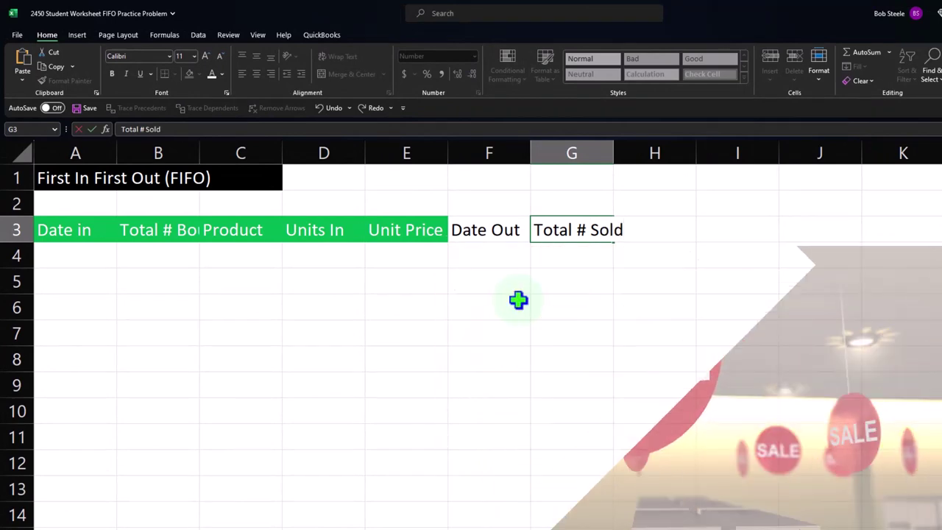
# Step: Enter the headings "Units Out" in H3 and "Cost" in I3
pyautogui.press('Tab')
pyautogui.write('U')
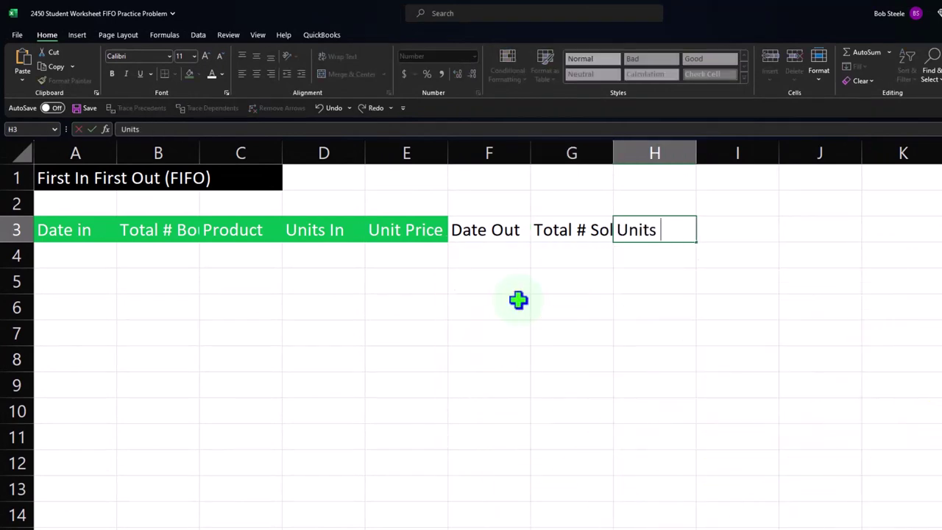
pyautogui.write('nits Out')
pyautogui.press('Tab')
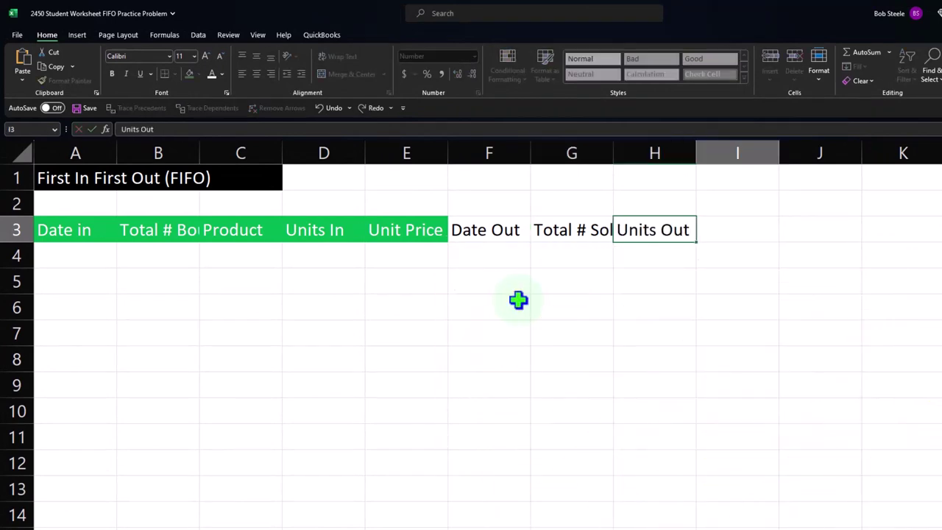
pyautogui.write('Cost')
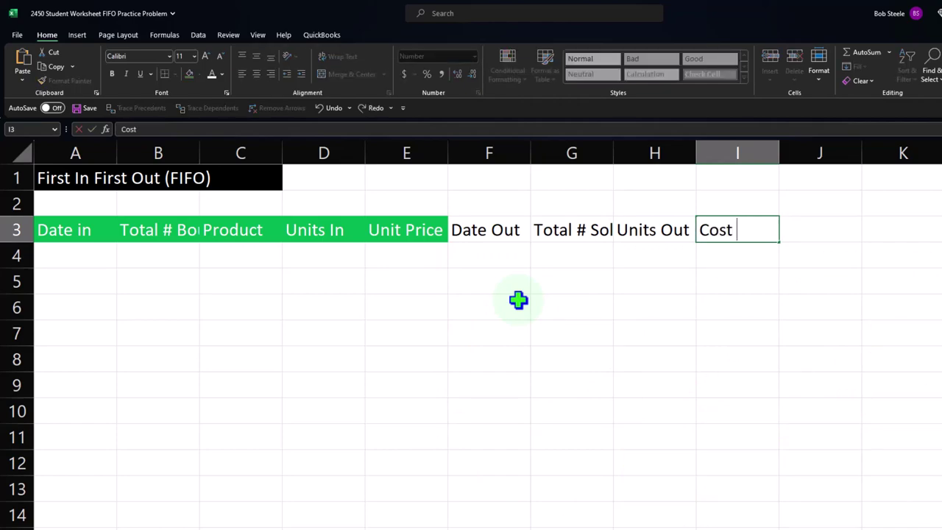
pyautogui.press('Return')
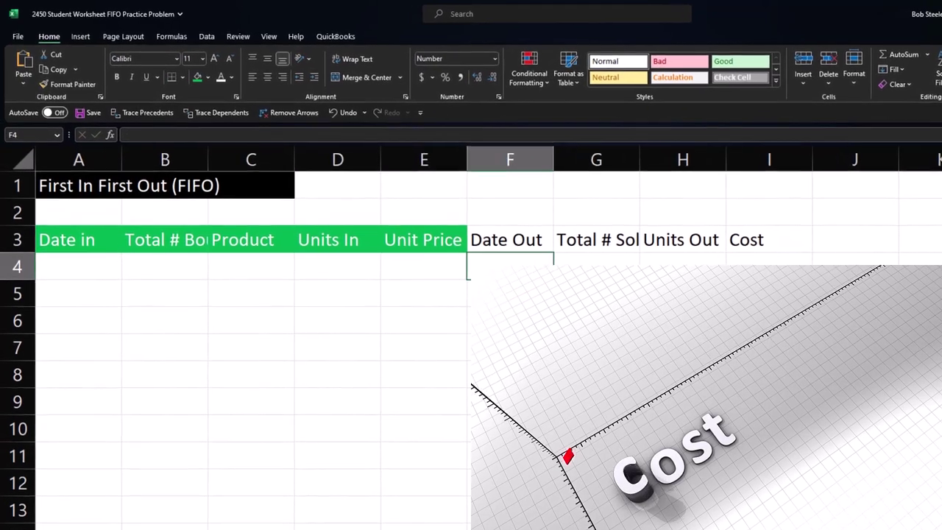
# Step: Format the sales headings in F3:I3 with the darkest orange (brown) theme fill and white text
pyautogui.click(522, 238)
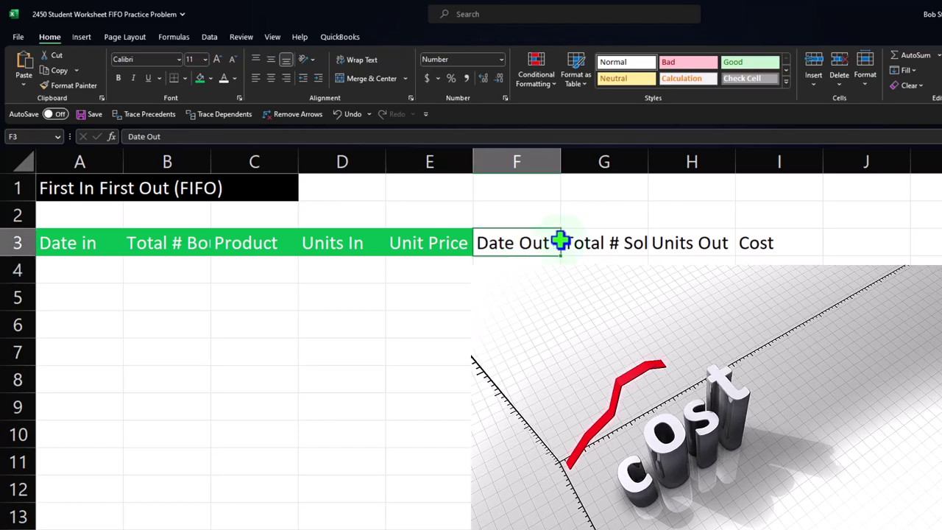
pyautogui.moveTo(561, 240); pyautogui.dragTo(752, 236)
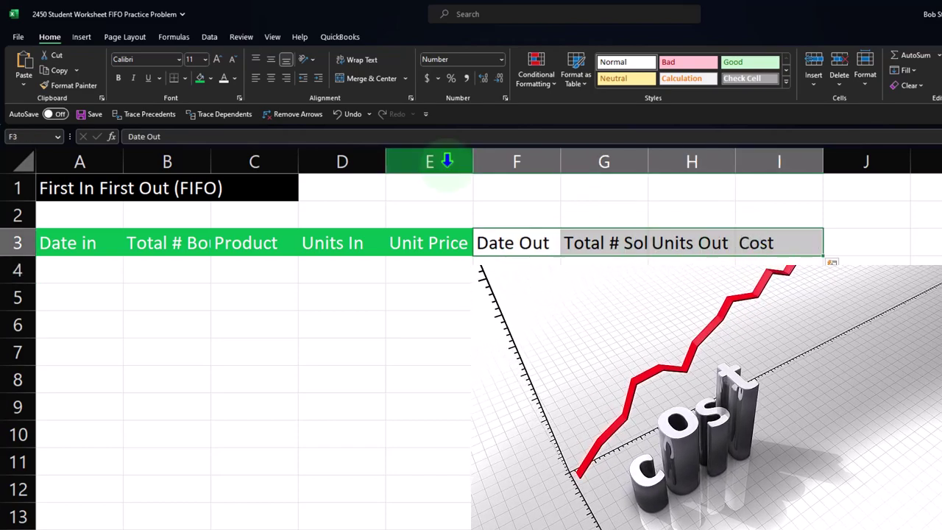
pyautogui.click(210, 78)
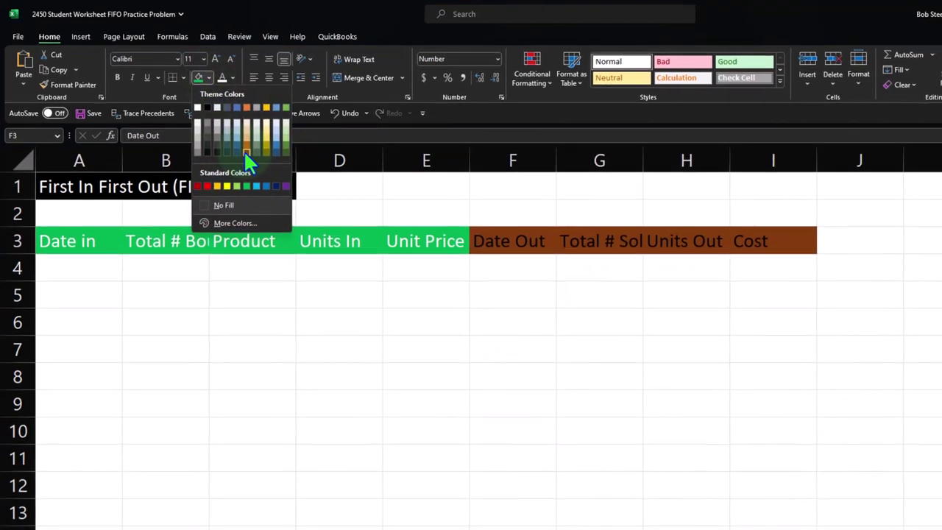
pyautogui.click(246, 151)
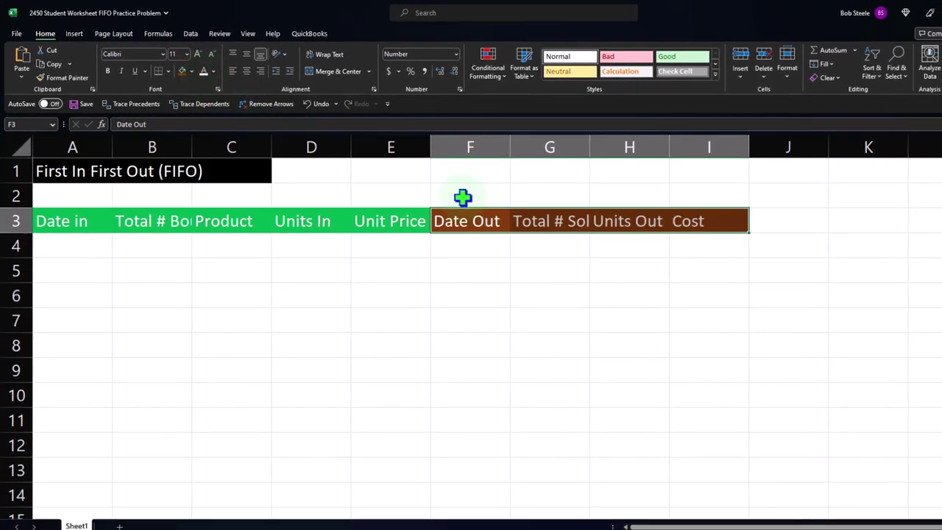
# Step: Enter the balance headings "Unit Balance" in J3 and "Ending Inventory" in K3
pyautogui.click(773, 220)
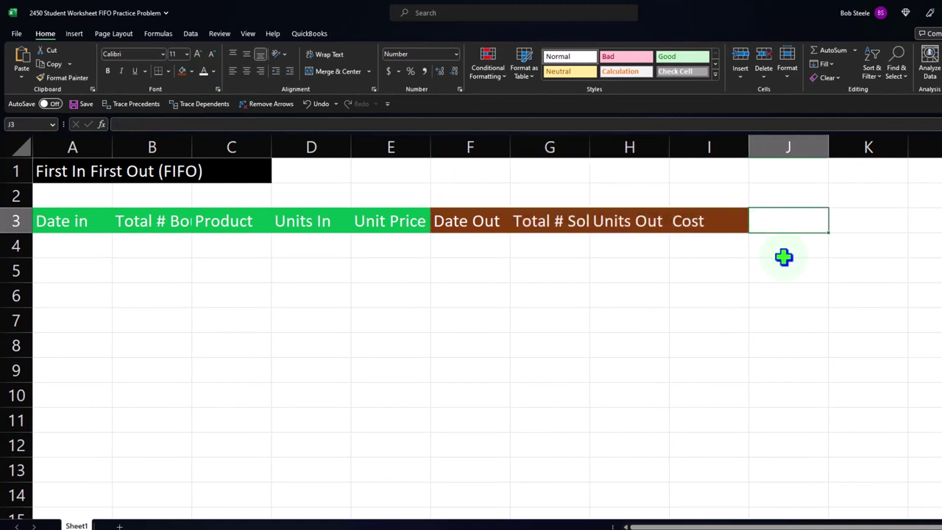
pyautogui.write('Uni')
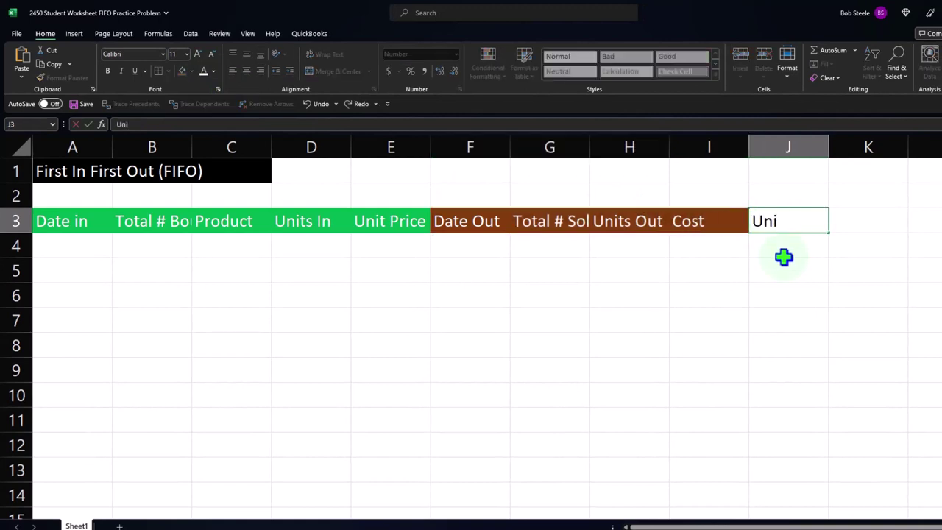
pyautogui.write('t Balance')
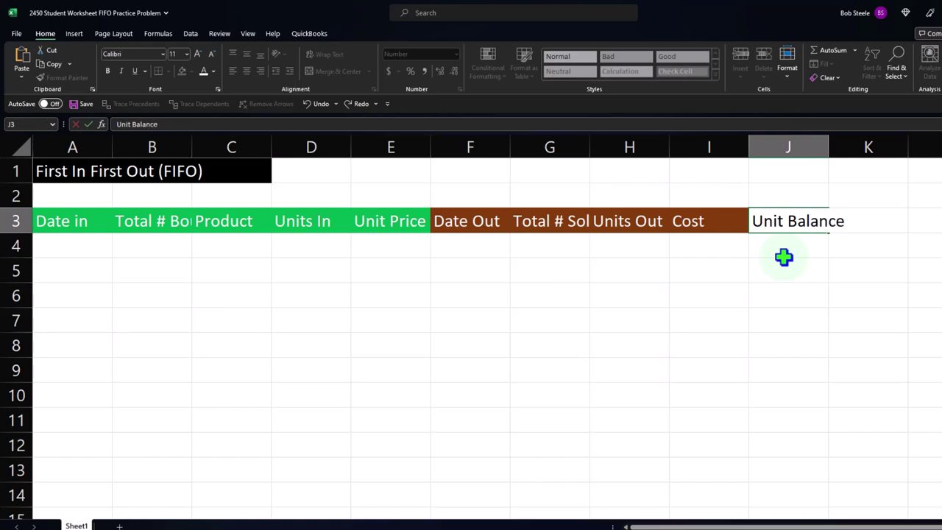
pyautogui.press('Tab')
pyautogui.write('End')
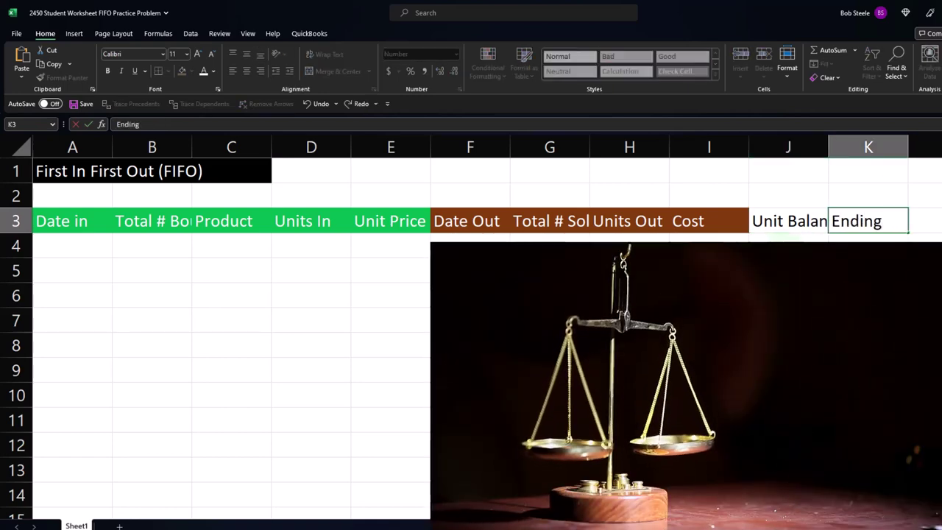
pyautogui.write('ing Invent')
pyautogui.press('BackSpace')
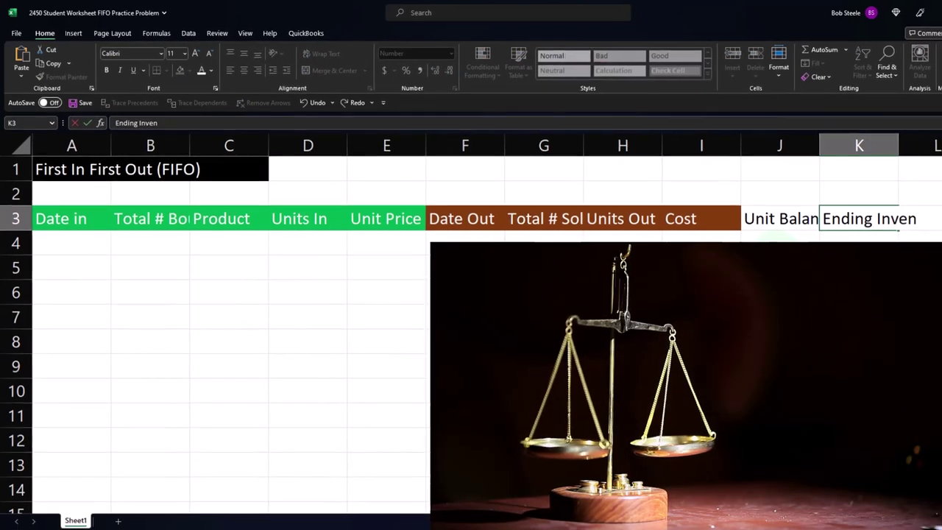
pyautogui.write('ve')
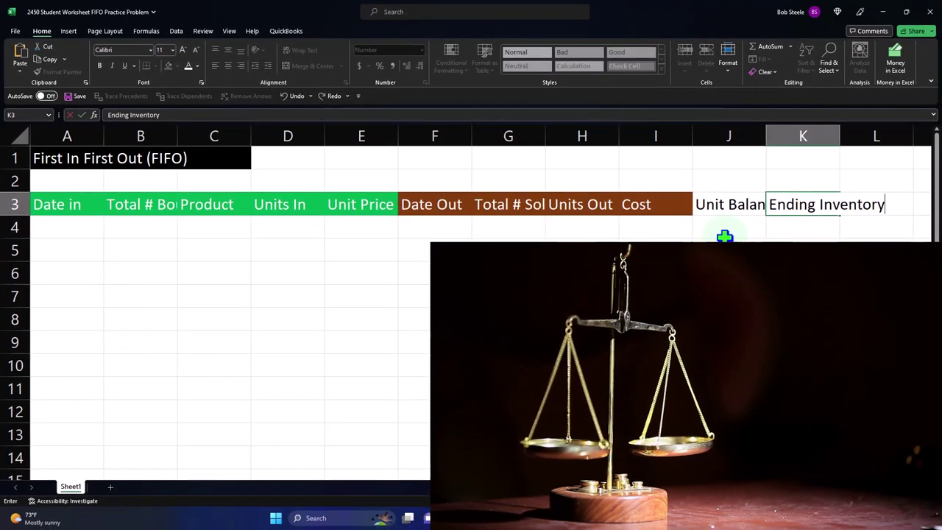
# Step: Format the balance headings in J3:K3 with the darkest blue theme fill and white text
pyautogui.click(725, 236)
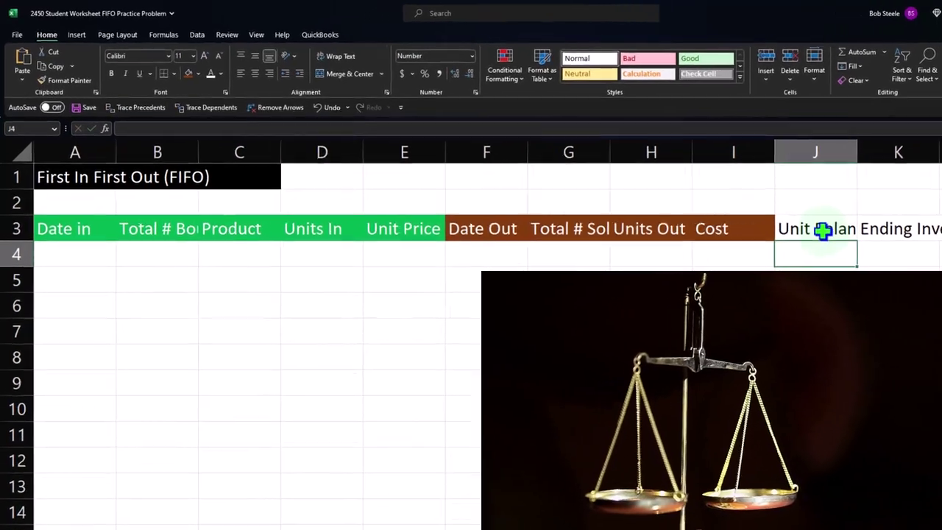
pyautogui.moveTo(732, 205); pyautogui.dragTo(781, 204)
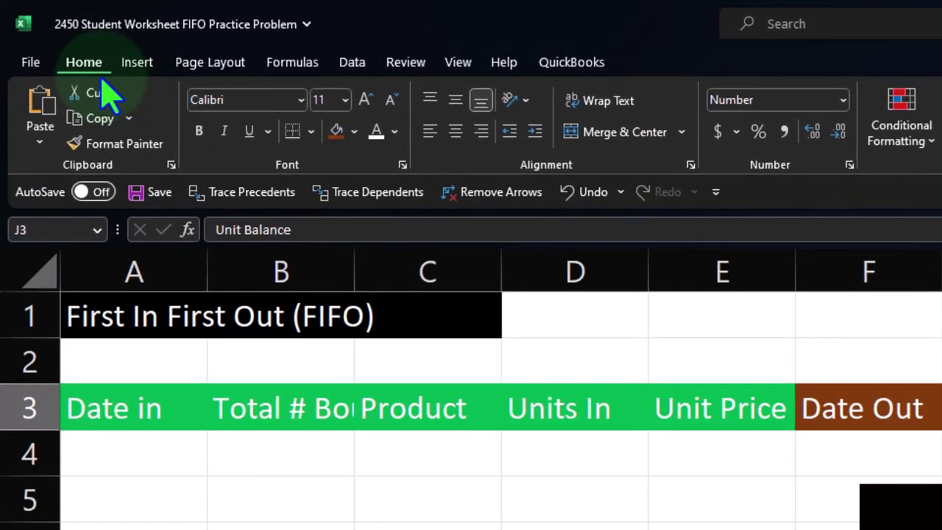
pyautogui.click(354, 132)
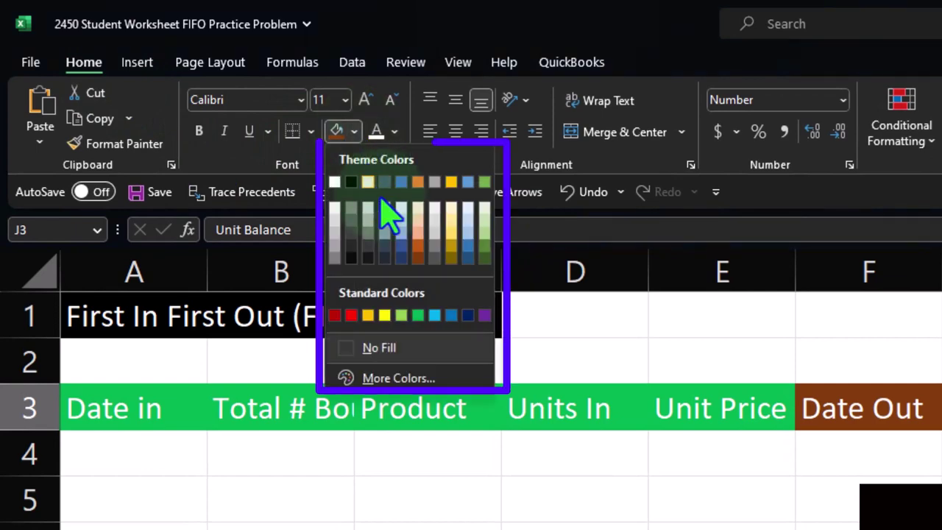
pyautogui.click(401, 262)
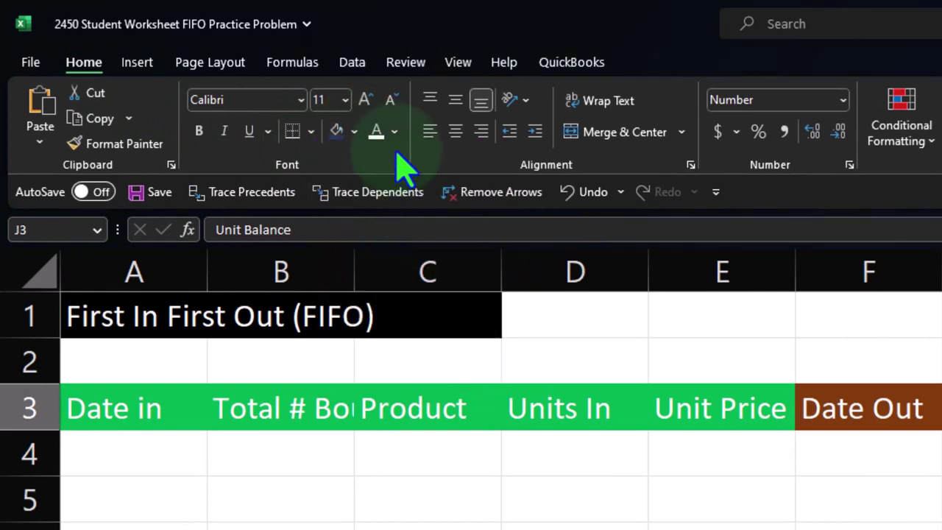
pyautogui.click(565, 526)
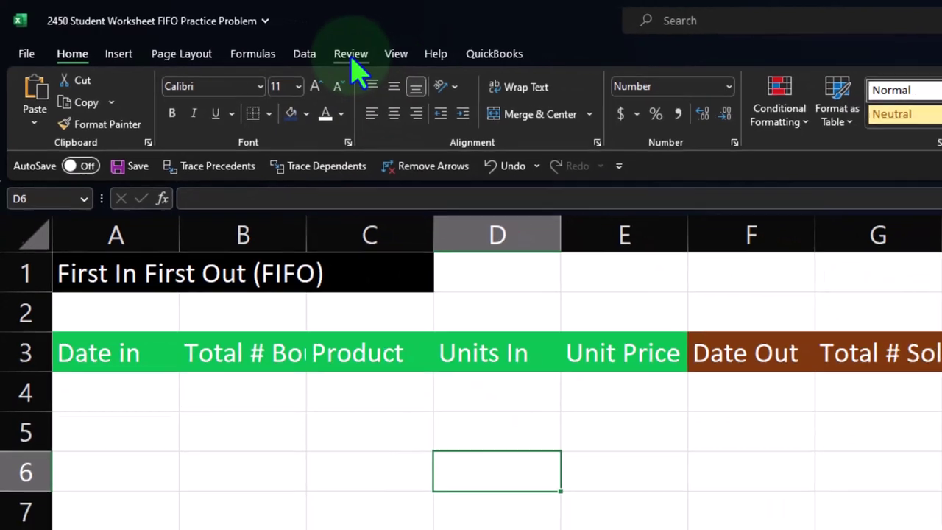
# Step: Run a spelling check on the worksheet and dismiss the completion message
pyautogui.click(351, 54)
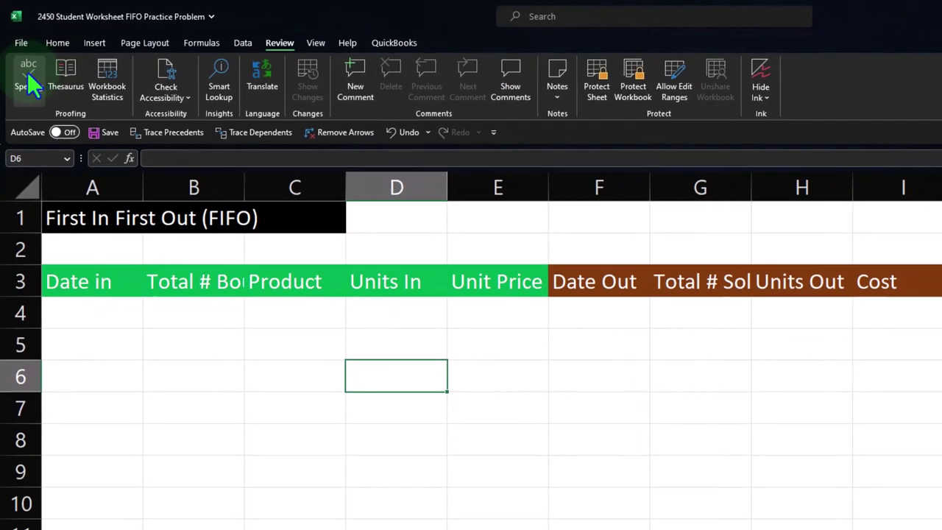
pyautogui.click(27, 73)
pyautogui.click(626, 394)
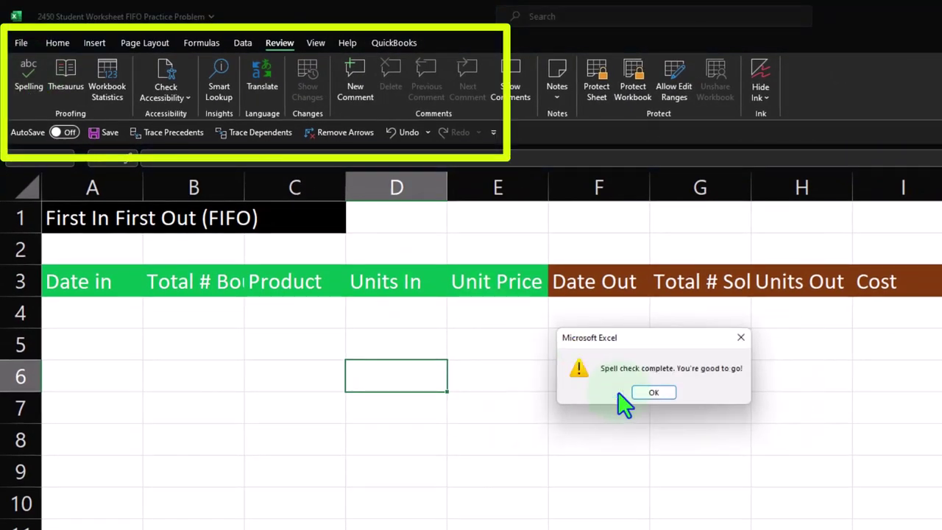
pyautogui.click(652, 394)
pyautogui.click(654, 417)
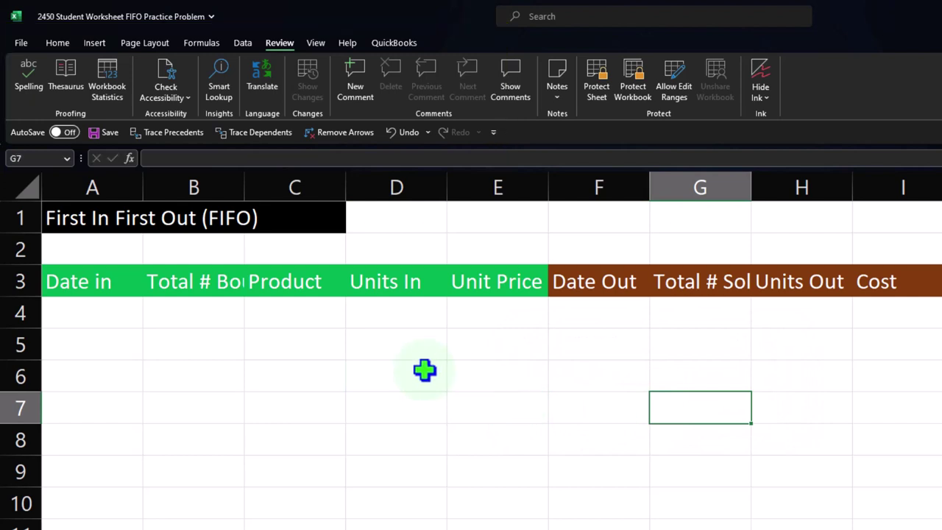
# Step: Wrap the text of the headings in A3:K3 and center them horizontally
pyautogui.moveTo(120, 282); pyautogui.dragTo(941, 284)
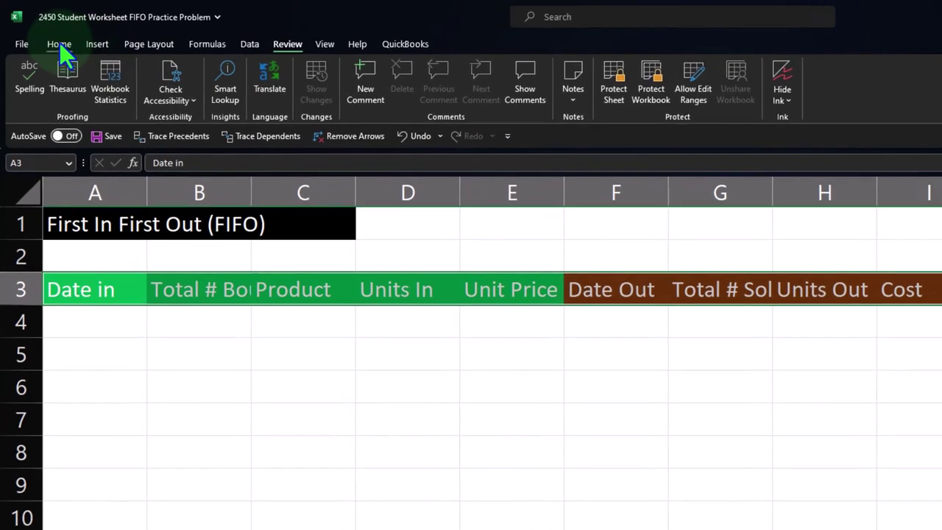
pyautogui.click(59, 43)
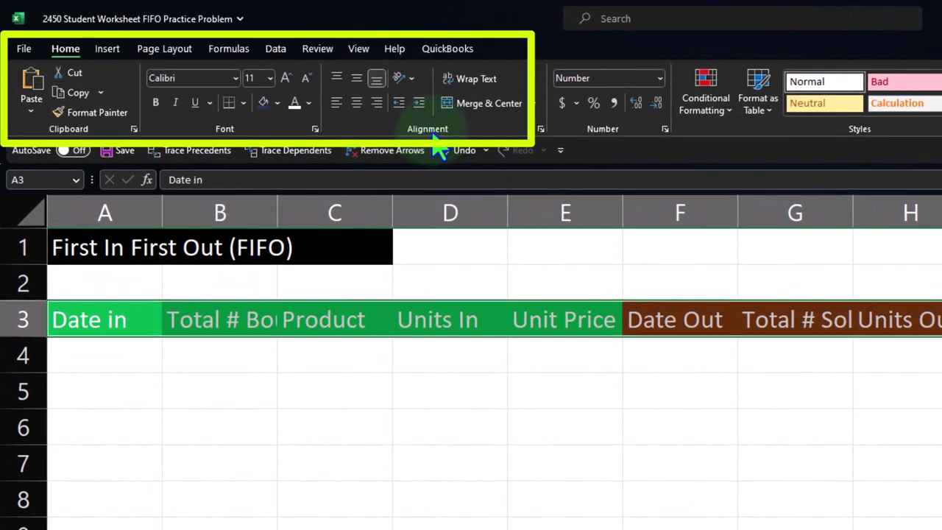
pyautogui.click(458, 82)
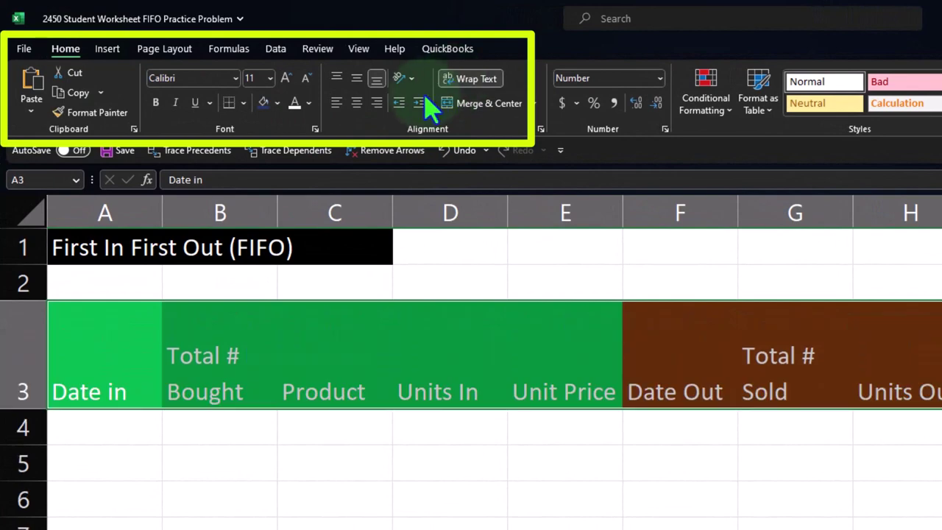
pyautogui.click(358, 106)
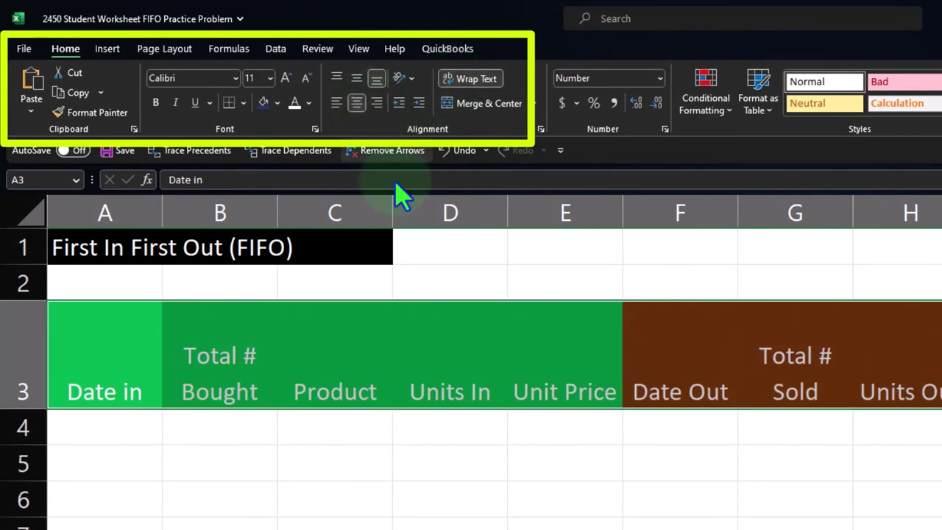
pyautogui.click(468, 459)
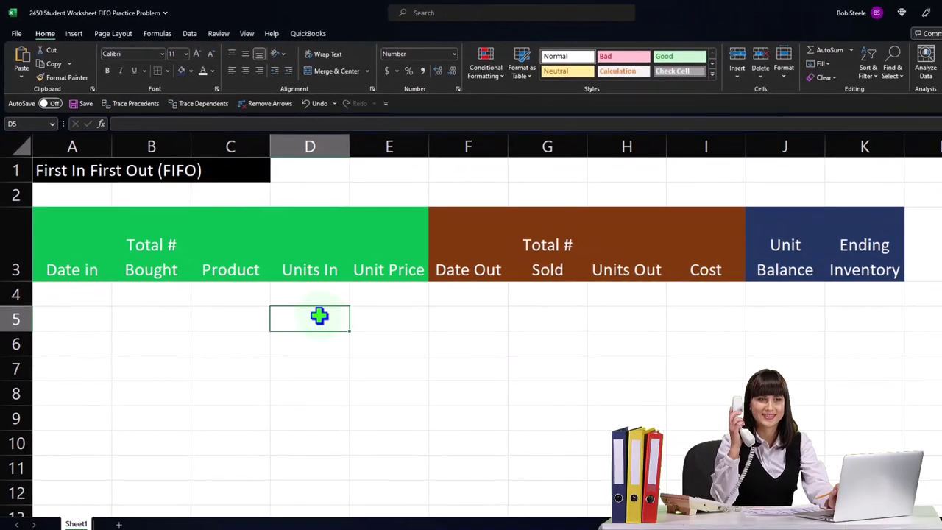
pyautogui.moveTo(61, 220); pyautogui.dragTo(387, 261)
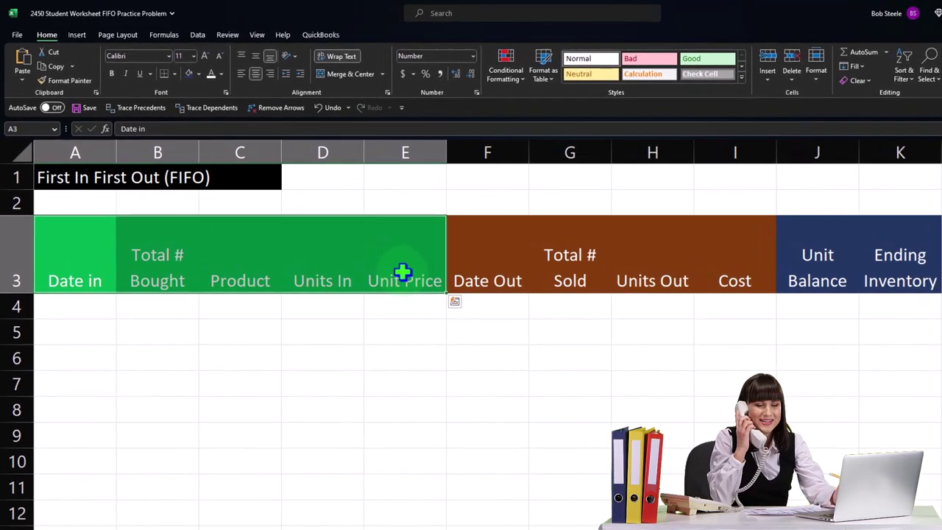
pyautogui.moveTo(476, 225); pyautogui.dragTo(718, 252)
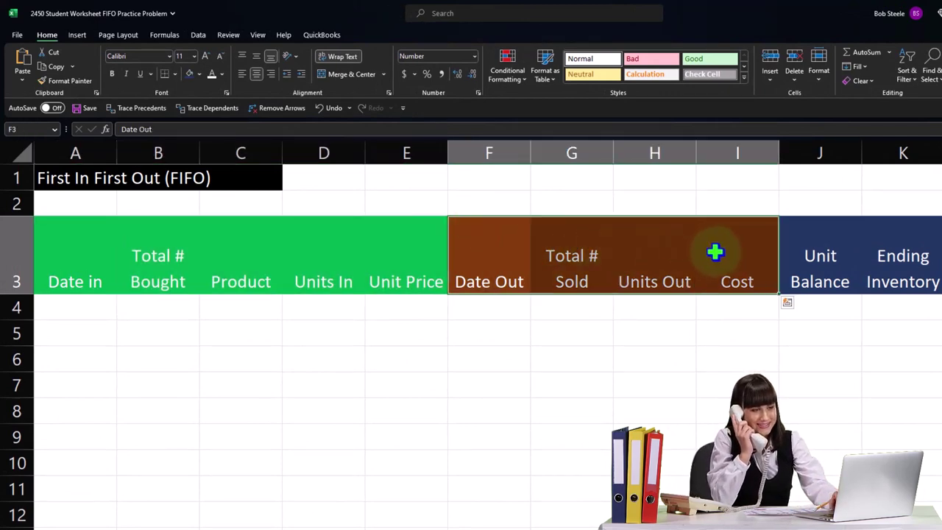
pyautogui.moveTo(806, 239); pyautogui.dragTo(903, 241)
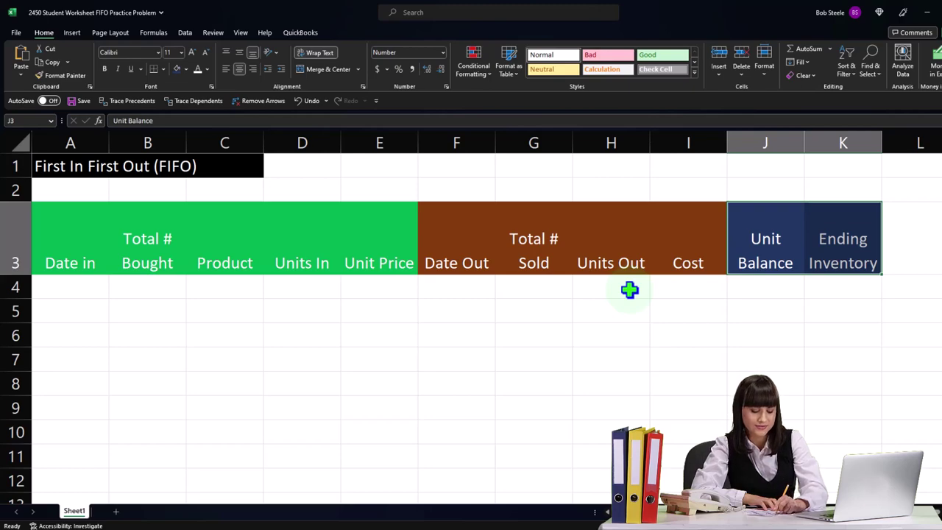
# Step: Switch to Chrome, check the product stock levels in the Shopify test store, and return to the Excel worksheet
pyautogui.moveTo(677, 529)
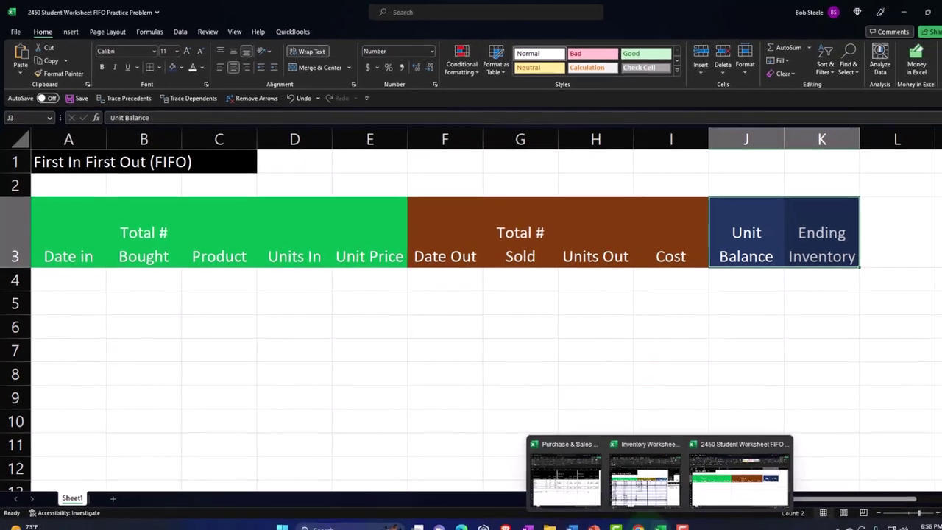
pyautogui.moveTo(639, 528)
pyautogui.click(622, 460)
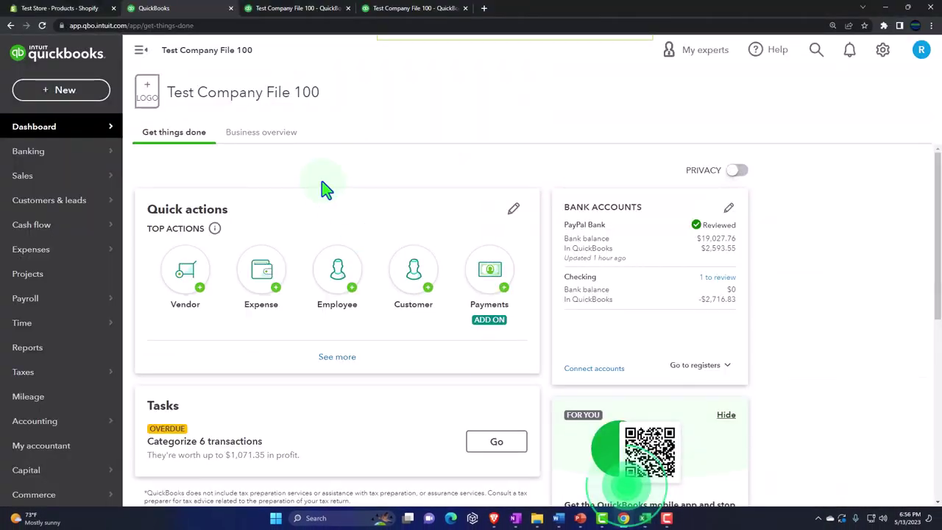
pyautogui.click(63, 8)
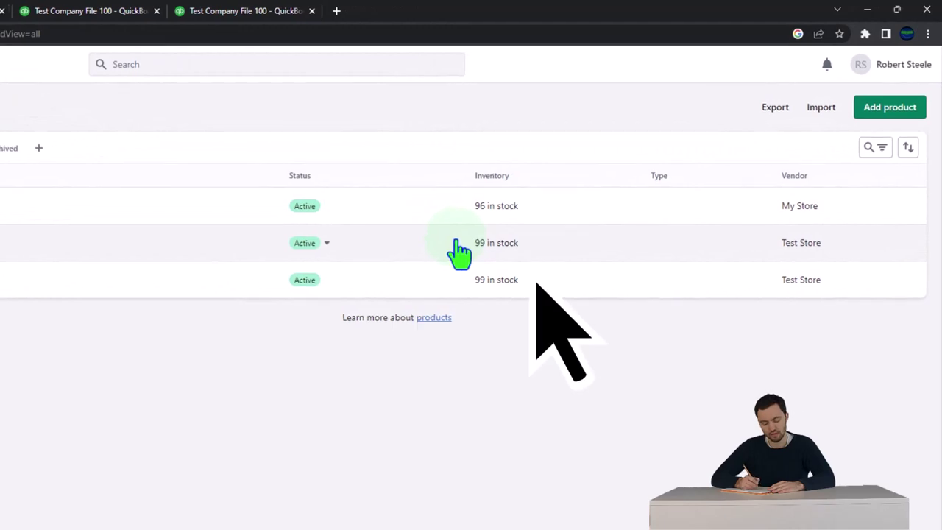
pyautogui.click(124, 15)
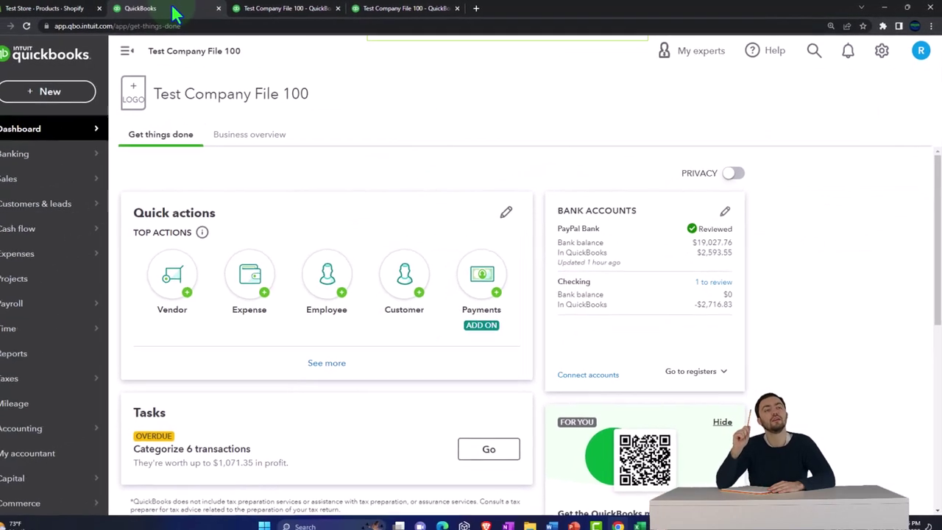
pyautogui.click(886, 8)
# Step: Format column A as a date using the month/day type 3/14
pyautogui.click(166, 298)
pyautogui.click(65, 273)
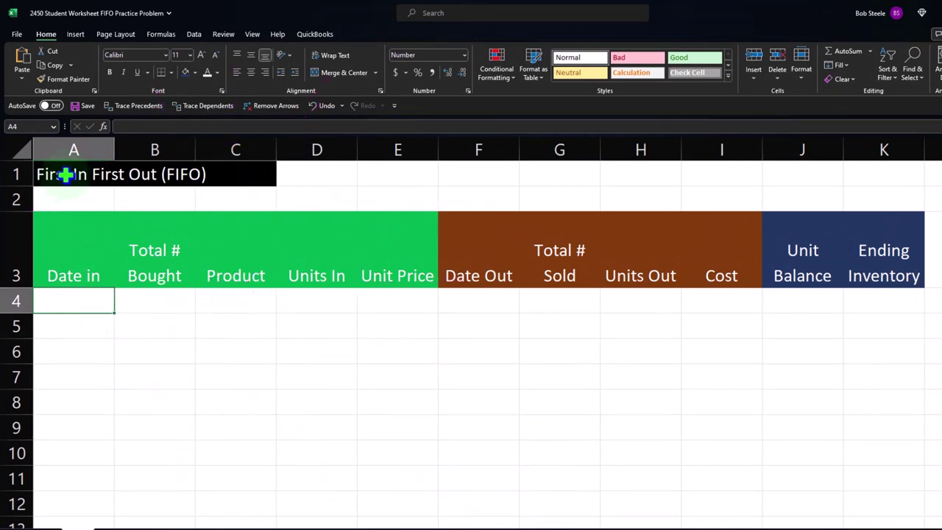
pyautogui.click(68, 149)
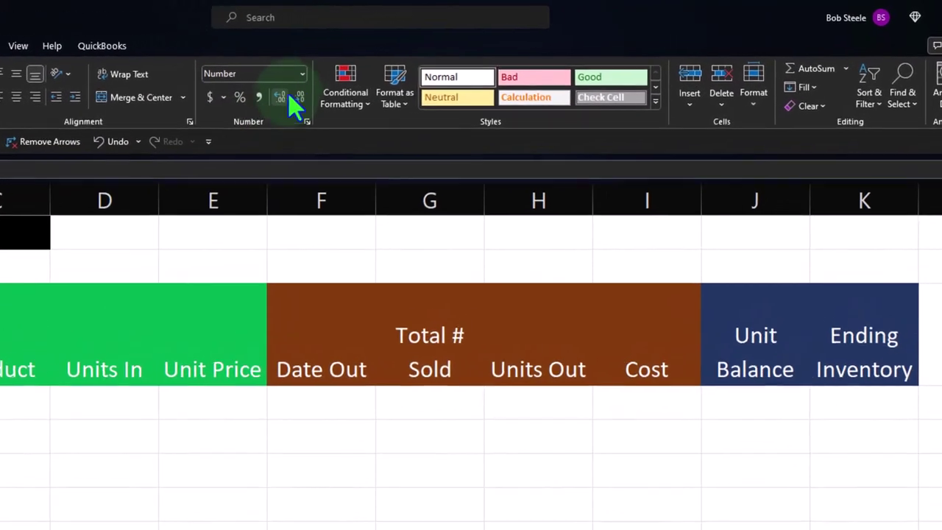
pyautogui.click(301, 74)
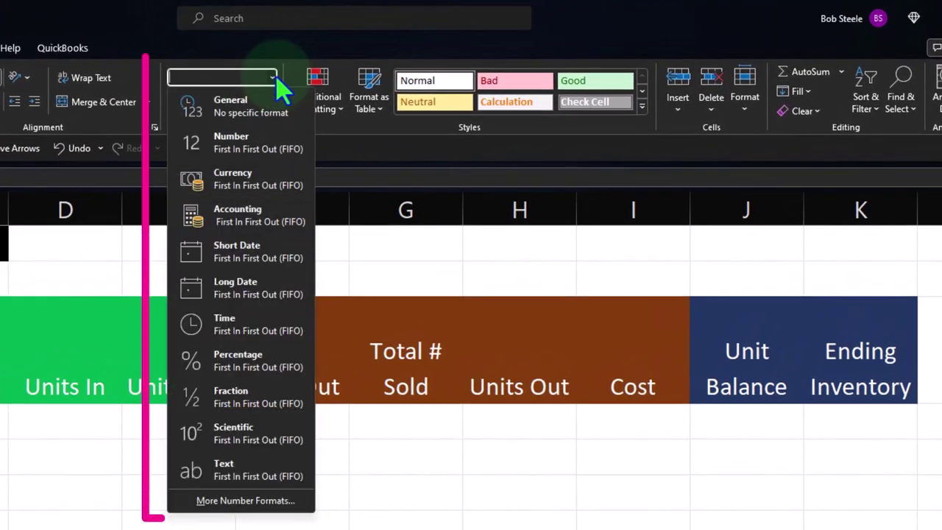
pyautogui.click(246, 252)
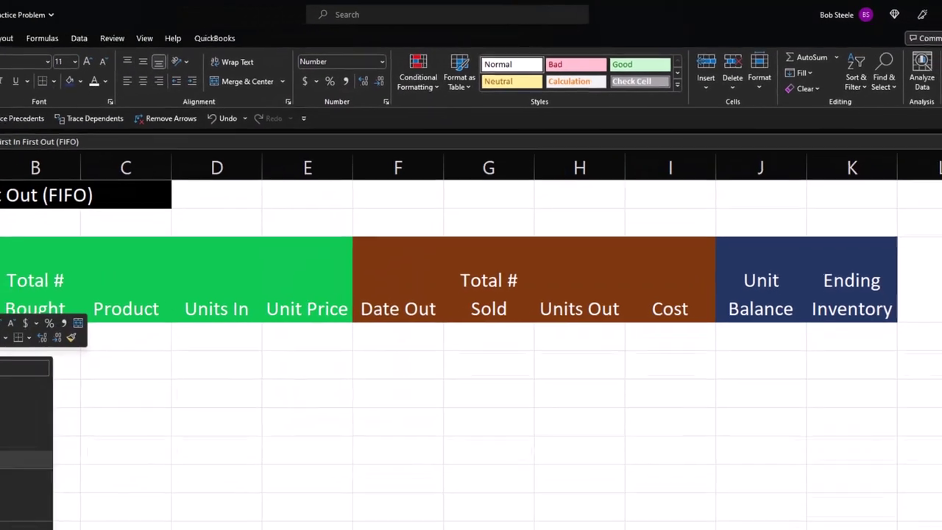
pyautogui.rightClick(34, 149)
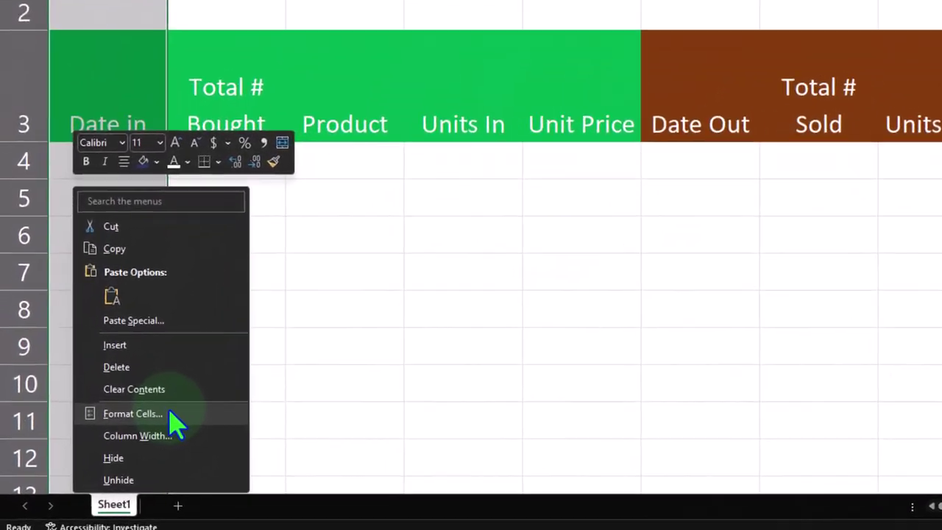
pyautogui.click(113, 452)
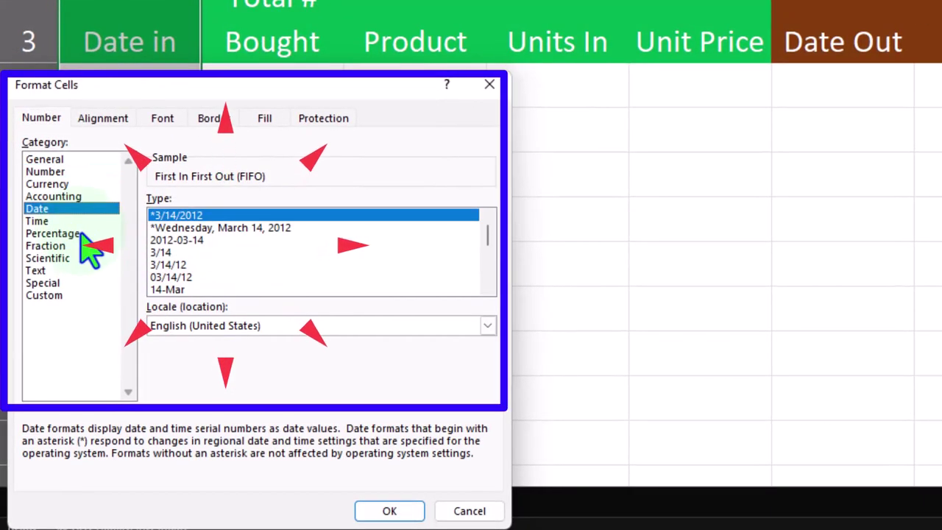
pyautogui.click(159, 253)
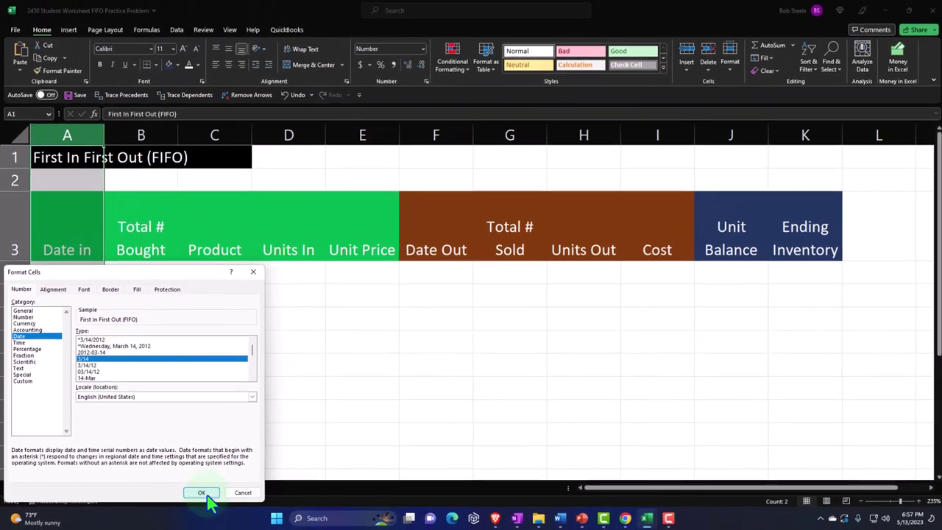
pyautogui.click(223, 495)
# Step: Enter the purchase date 4/1 in A4 under "Date in"
pyautogui.click(82, 275)
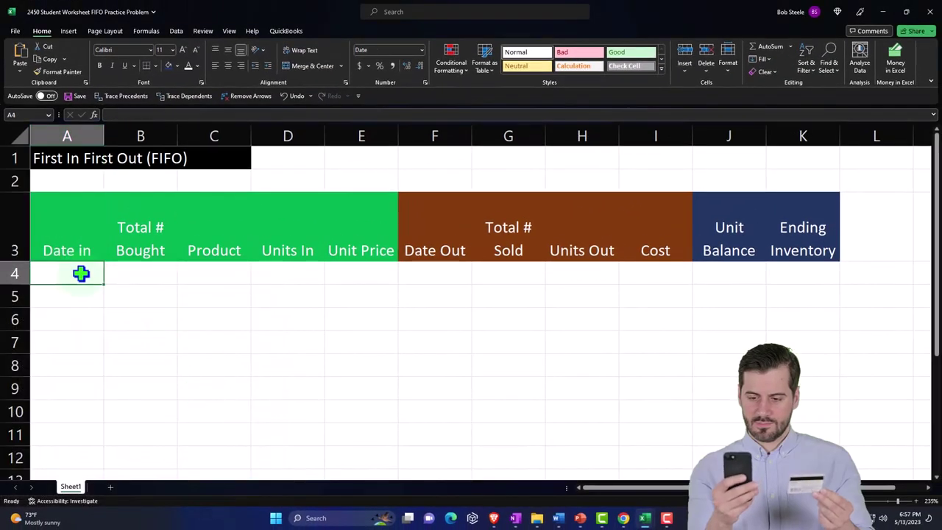
pyautogui.write('4/1')
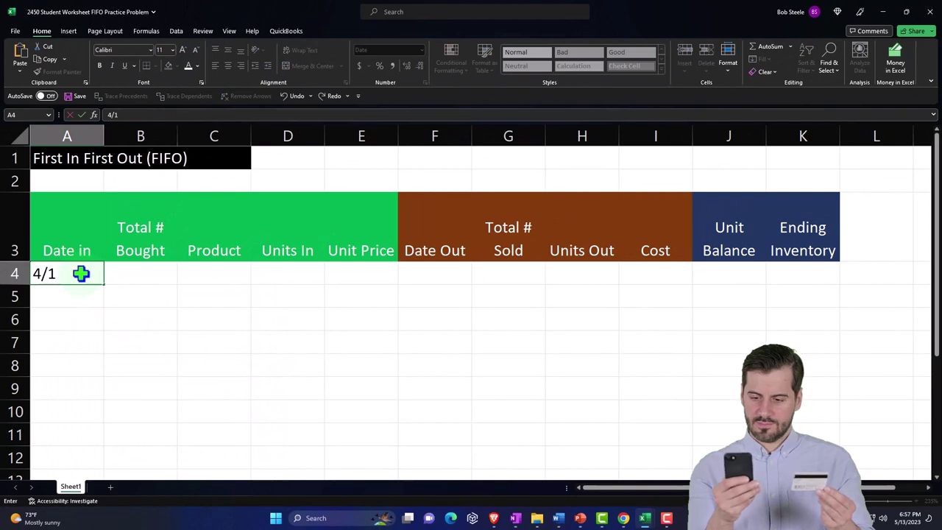
pyautogui.press('Return')
pyautogui.press('Right')
pyautogui.press('Up')
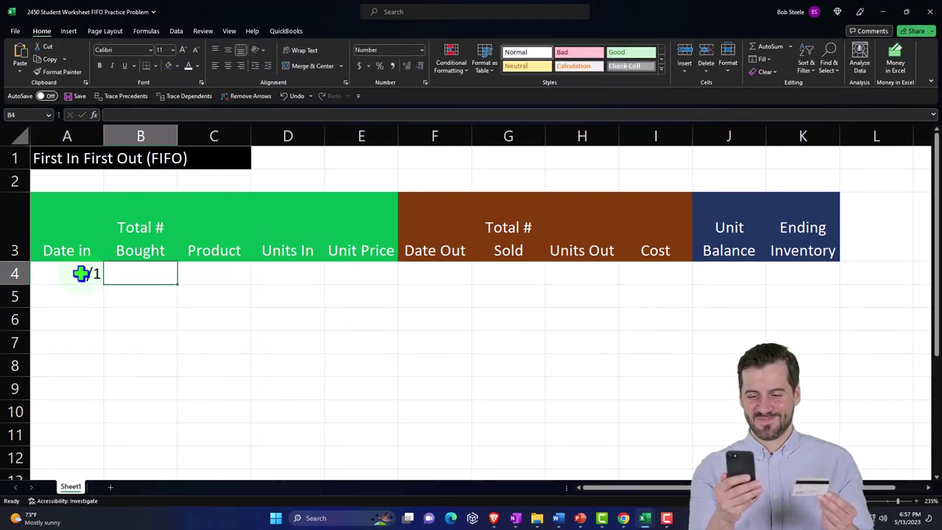
# Step: Enter 2 as the total number bought in B4 and "Product 1" as the product in C4
pyautogui.write('2')
pyautogui.press('Right')
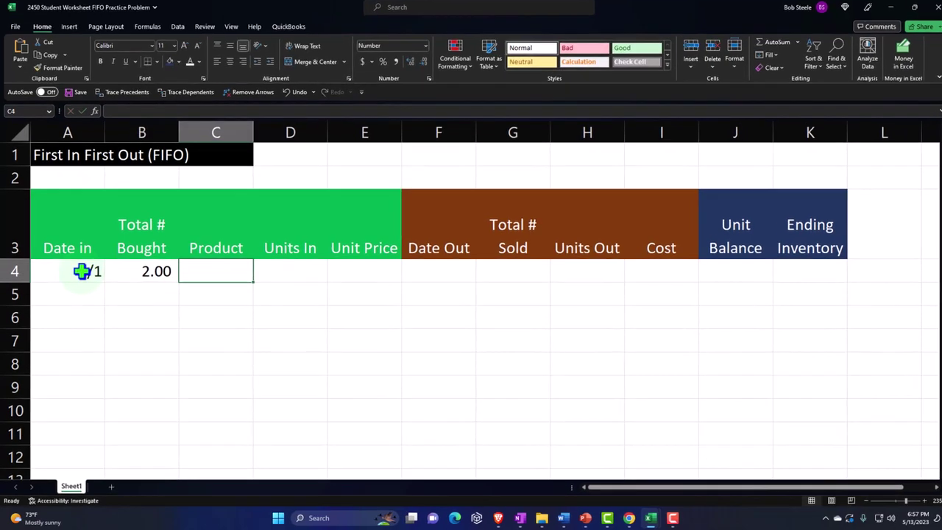
pyautogui.press('Left')
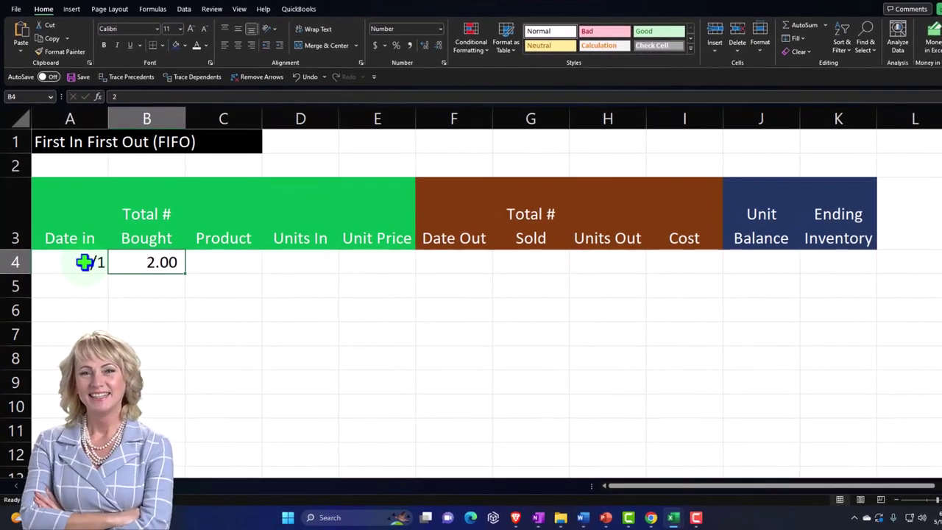
pyautogui.press('Down')
pyautogui.press('Up')
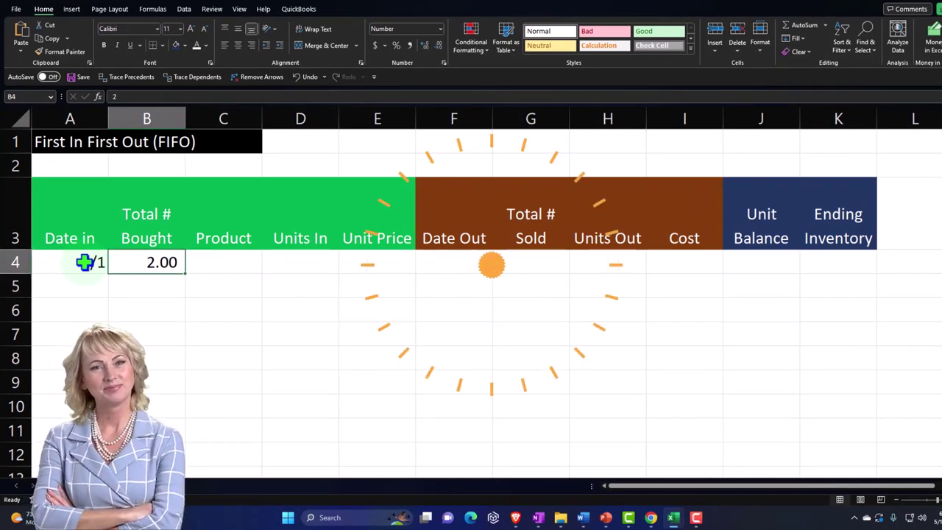
pyautogui.press('Right')
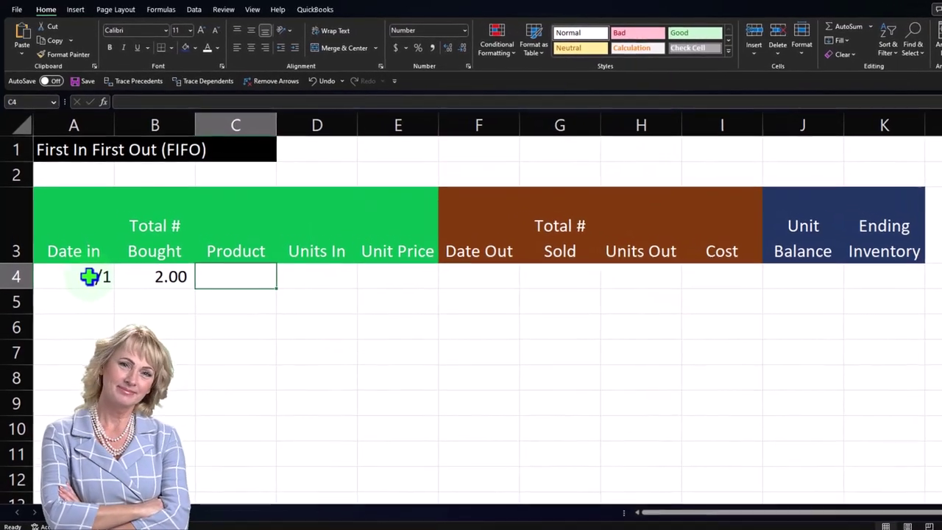
pyautogui.write('Product 1')
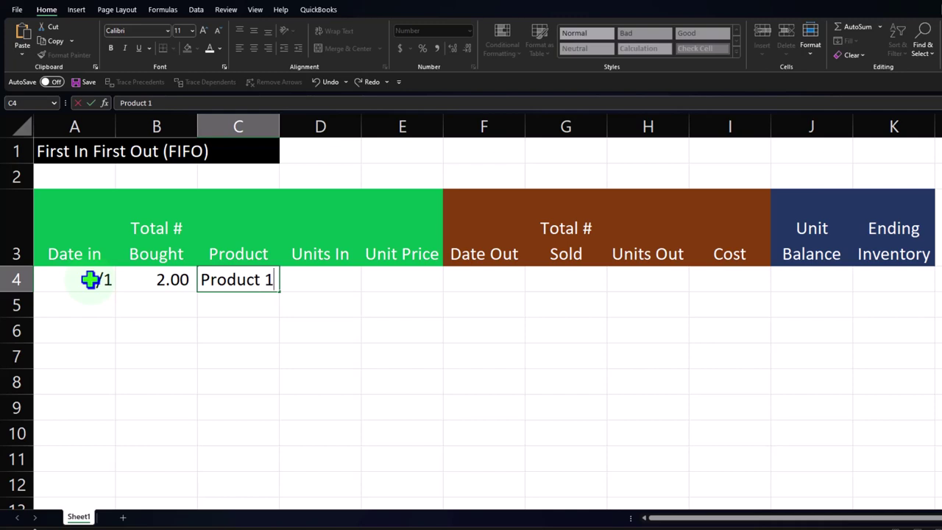
# Step: Confirm the product name in C4 and enter 1 as the units in for that purchase in D4
pyautogui.press('Return')
pyautogui.press('Up')
pyautogui.press('Right')
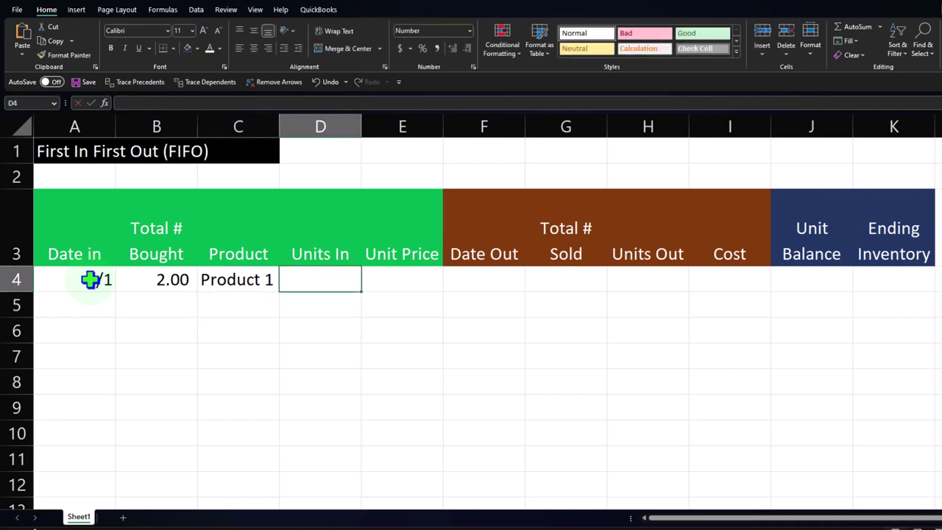
pyautogui.write('1')
pyautogui.press('Return')
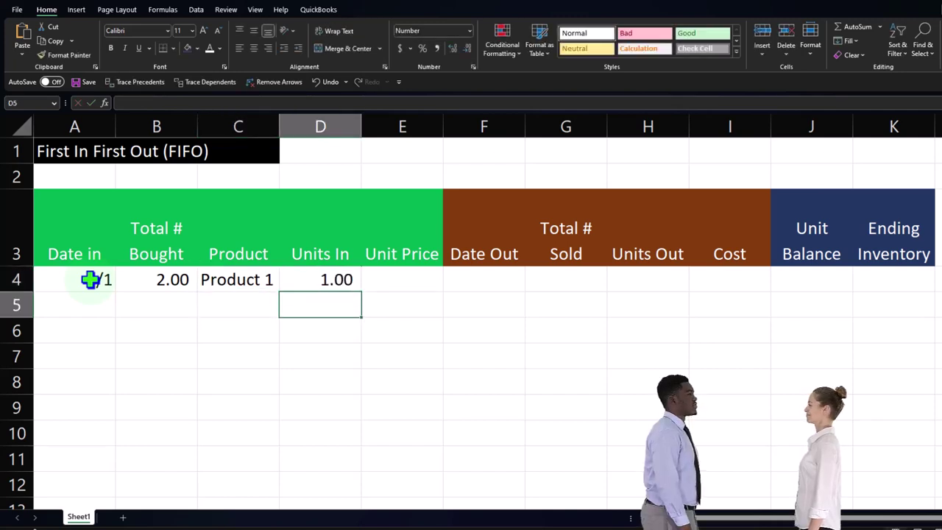
pyautogui.press('Up')
pyautogui.press('Right')
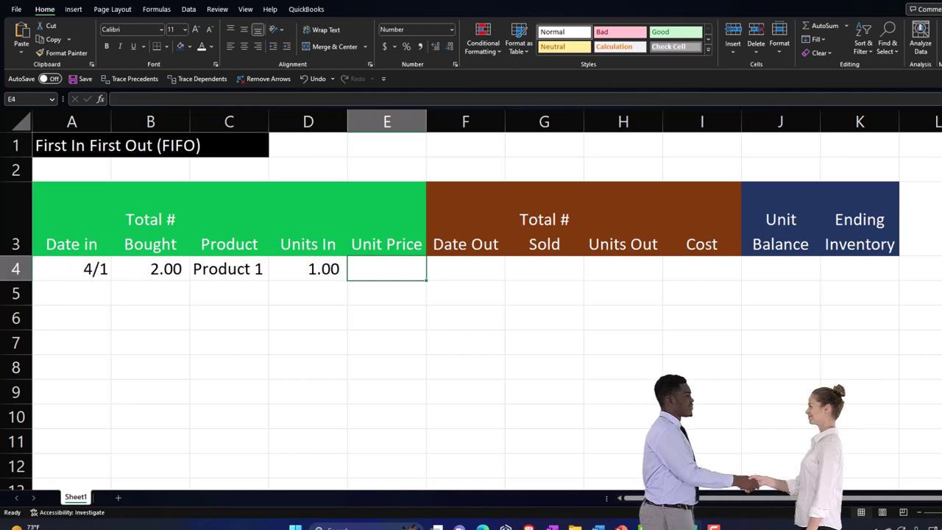
# Step: Remove the decimal places from the number format of columns B through K
pyautogui.scroll(-3, 471, 294)
pyautogui.scroll(3, 471, 295)
pyautogui.click(702, 417)
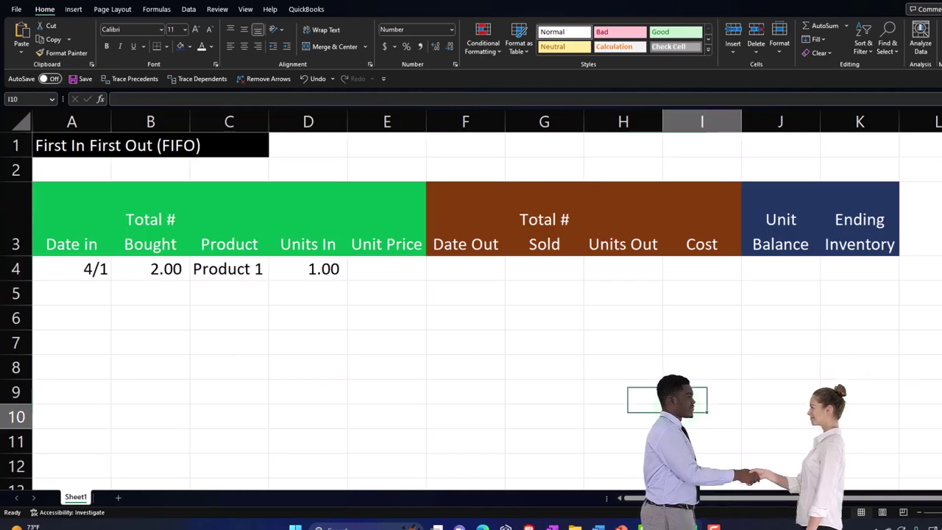
pyautogui.click(24, 122)
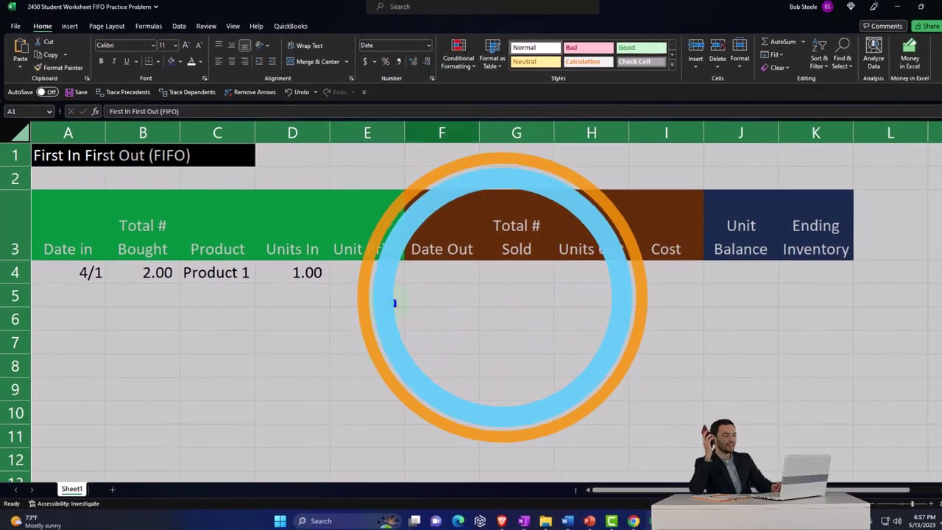
pyautogui.click(335, 340)
pyautogui.moveTo(150, 135); pyautogui.dragTo(781, 166)
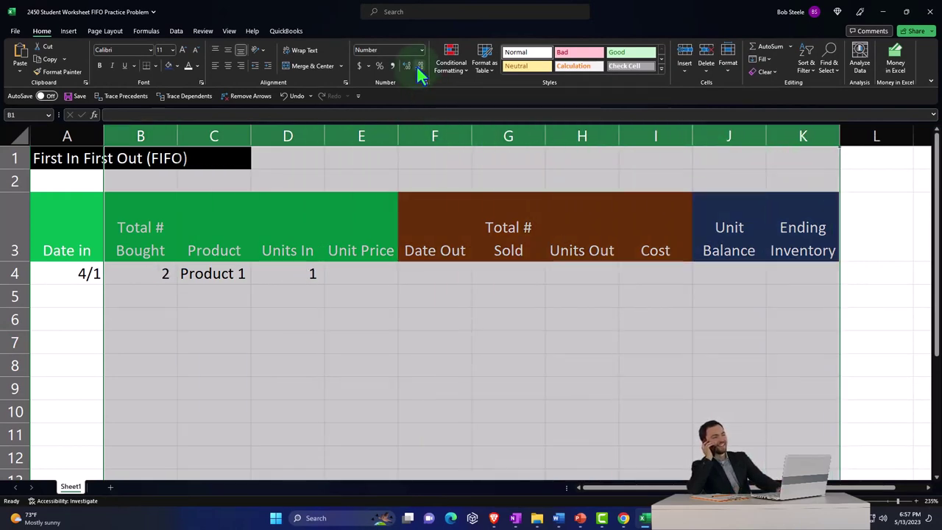
pyautogui.click(388, 343)
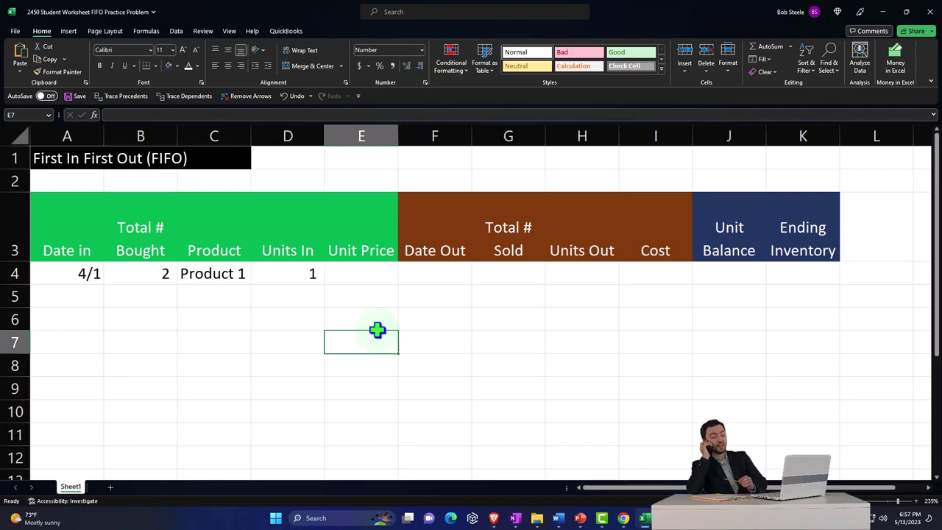
# Step: Enter 20 as the unit price of the Product 1 purchase in E4
pyautogui.click(359, 270)
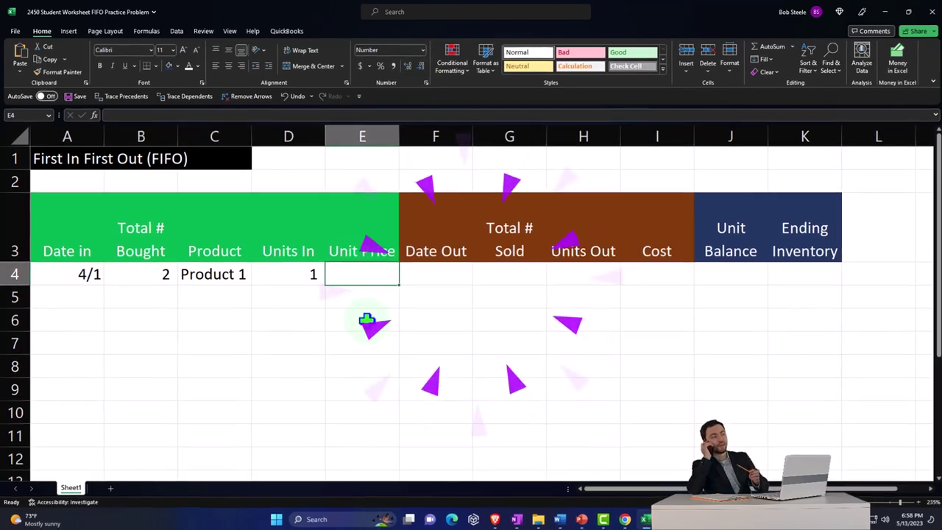
pyautogui.write('20')
pyautogui.press('Return')
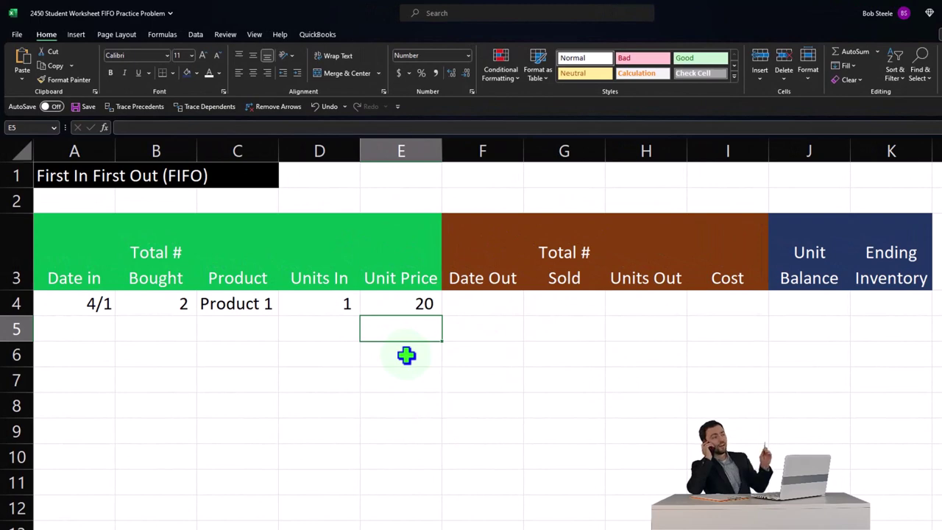
# Step: Copy the purchase record in A4:E4 to row 5 for the second unit and check the combined unit prices
pyautogui.press('Left')
pyautogui.press('Left')
pyautogui.press('Left')
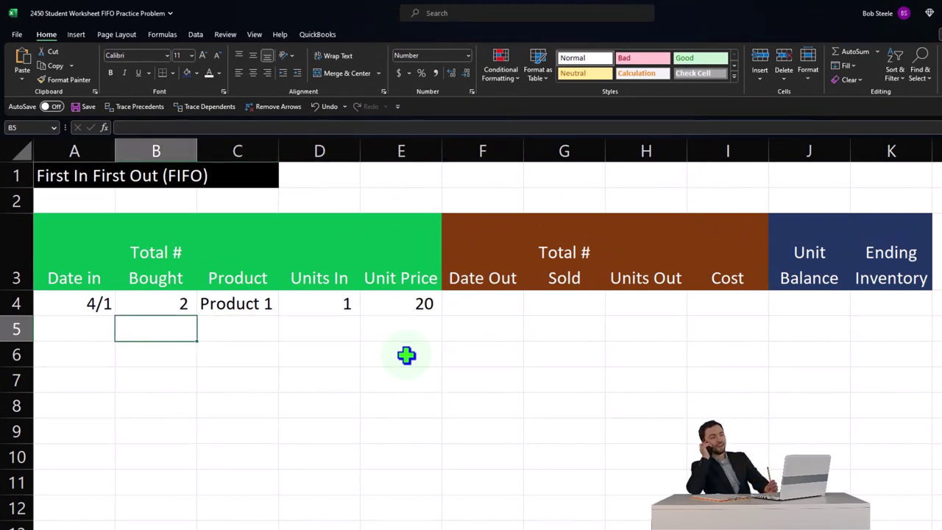
pyautogui.press('Left')
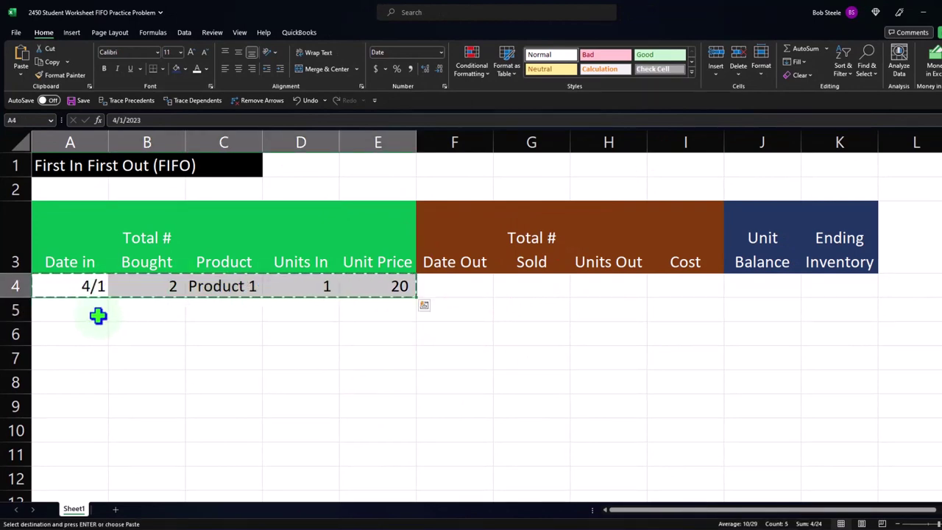
pyautogui.click(106, 318)
pyautogui.write('4/1\t2\tProduct 1\t1\t20')
pyautogui.click(150, 374)
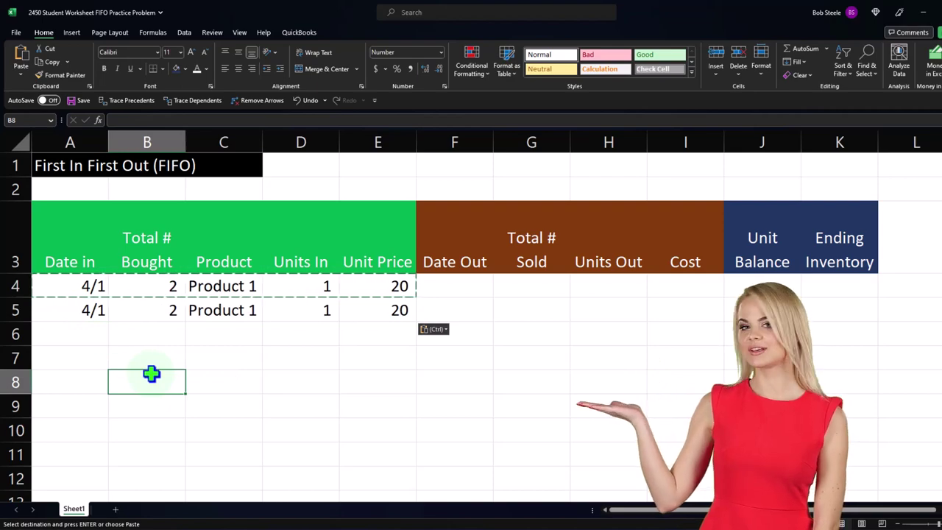
pyautogui.click(371, 308)
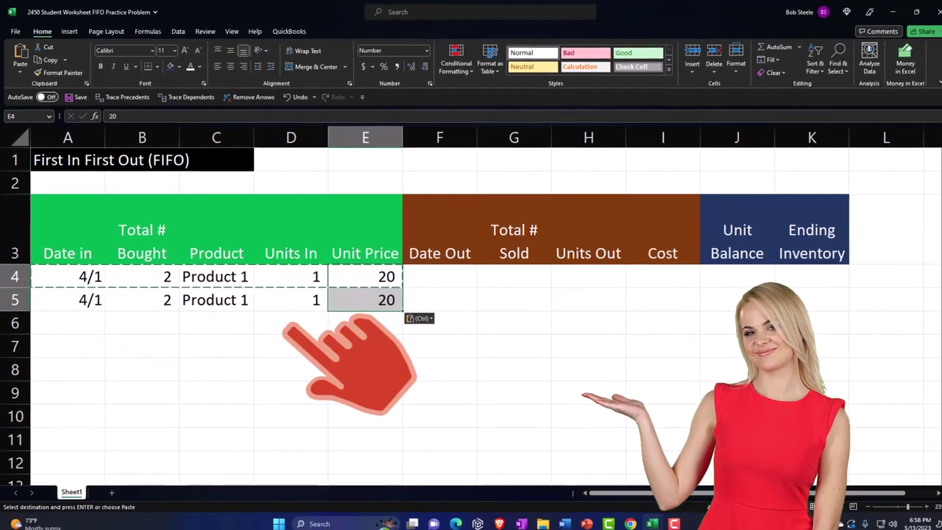
pyautogui.click(299, 360)
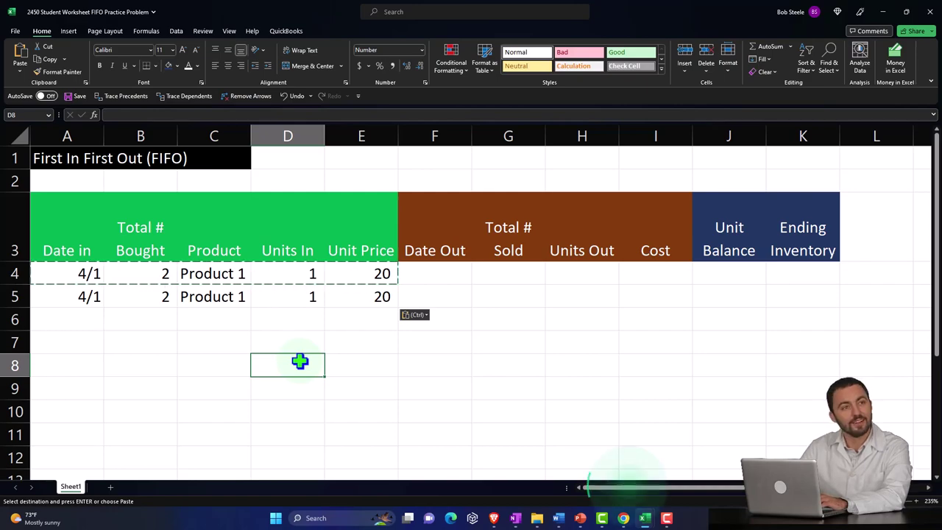
# Step: Switch to QuickBooks Online in Chrome and start a new vendor expense
pyautogui.moveTo(623, 518)
pyautogui.click(622, 475)
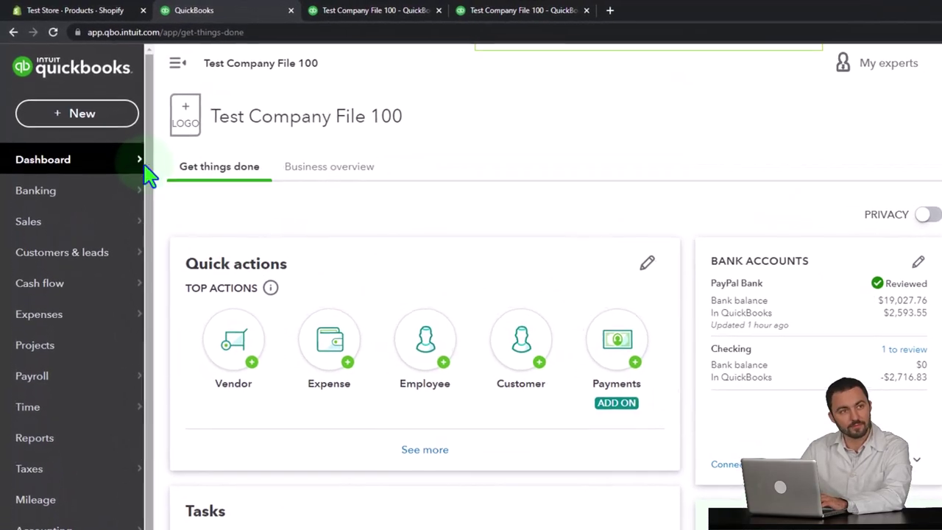
pyautogui.click(76, 138)
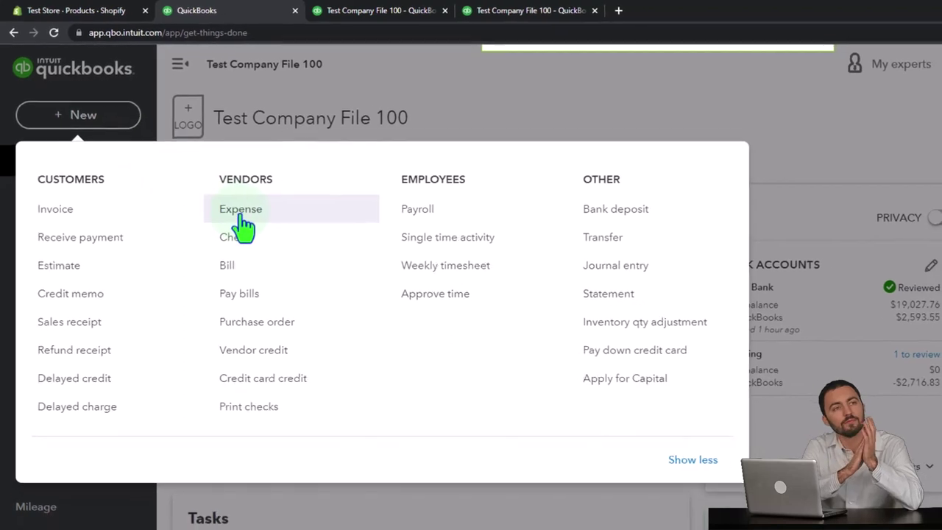
pyautogui.click(243, 216)
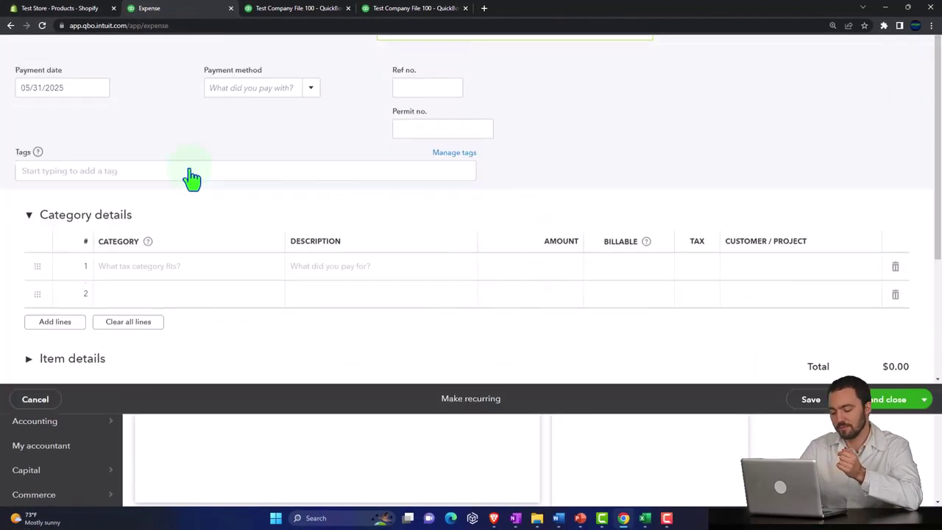
# Step: Choose Vendor 1 as the payee of the expense and set the payment date to 04/01/2024
pyautogui.click(151, 120)
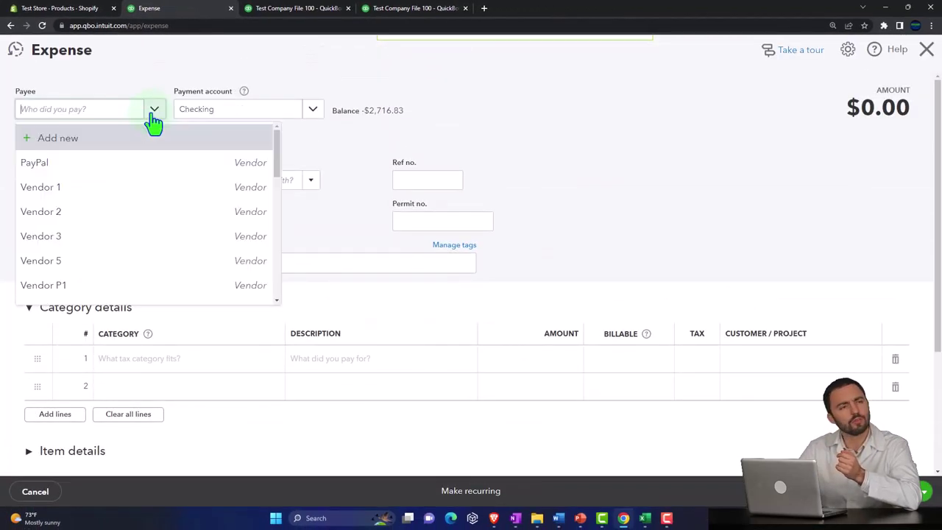
pyautogui.click(98, 188)
pyautogui.moveTo(79, 184); pyautogui.dragTo(9, 183)
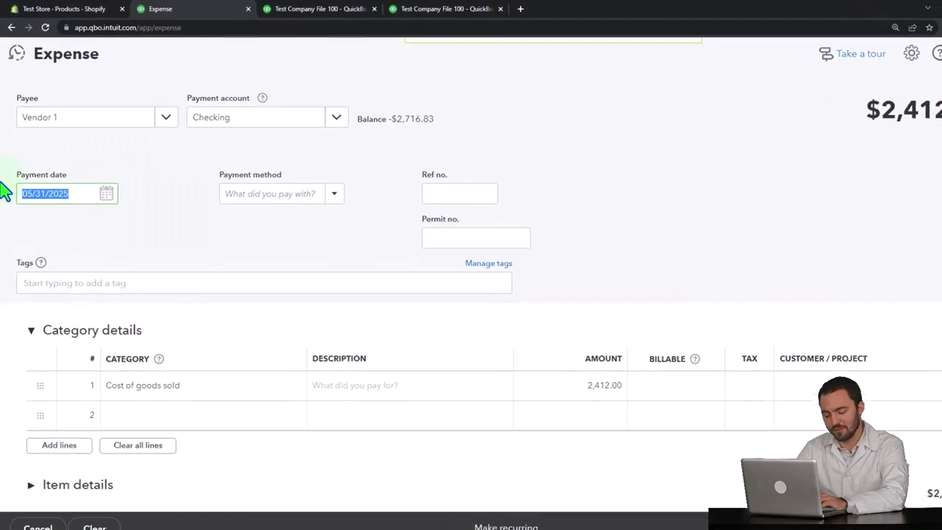
pyautogui.write('0')
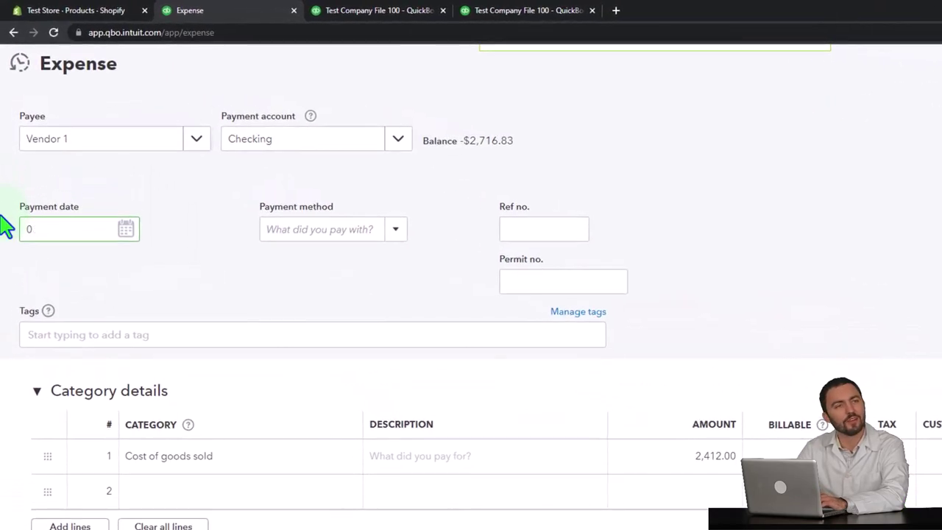
pyautogui.write('5012')
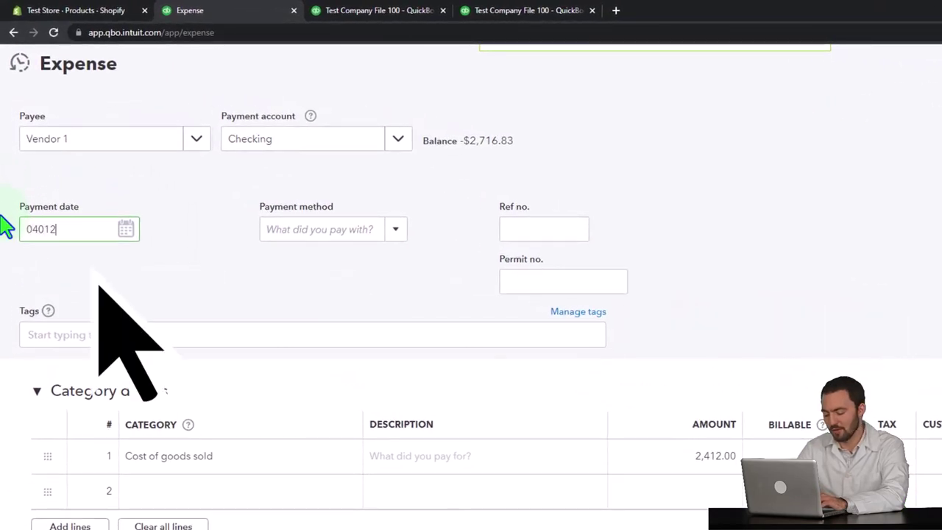
pyautogui.write('3')
pyautogui.press('BackSpace')
pyautogui.write('4')
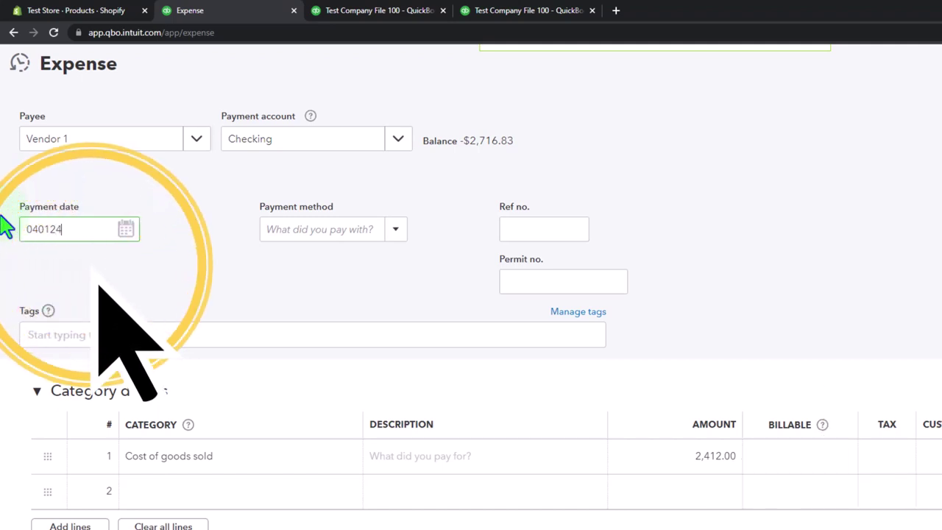
pyautogui.press('Tab')
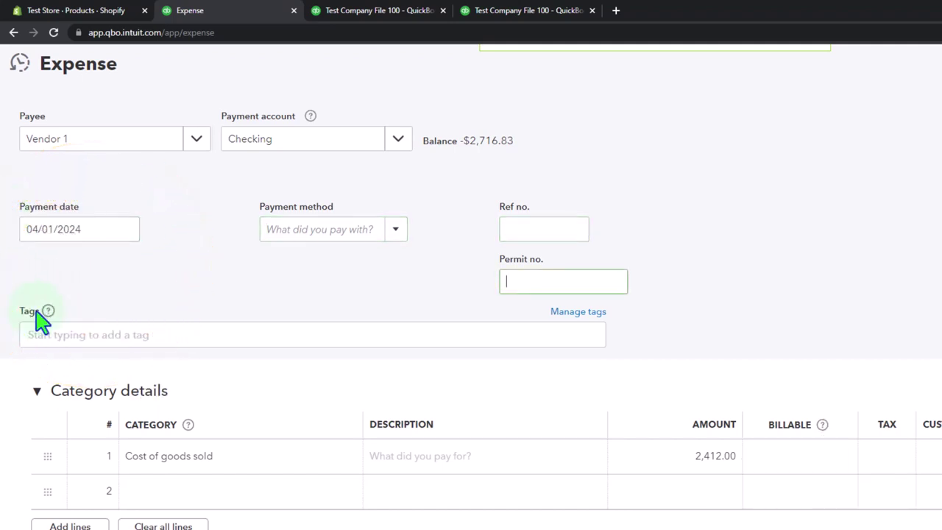
# Step: Set the amount of the expense's first category line to 40.00, glancing at the open Excel worksheets
pyautogui.click(708, 465)
pyautogui.moveTo(816, 529)
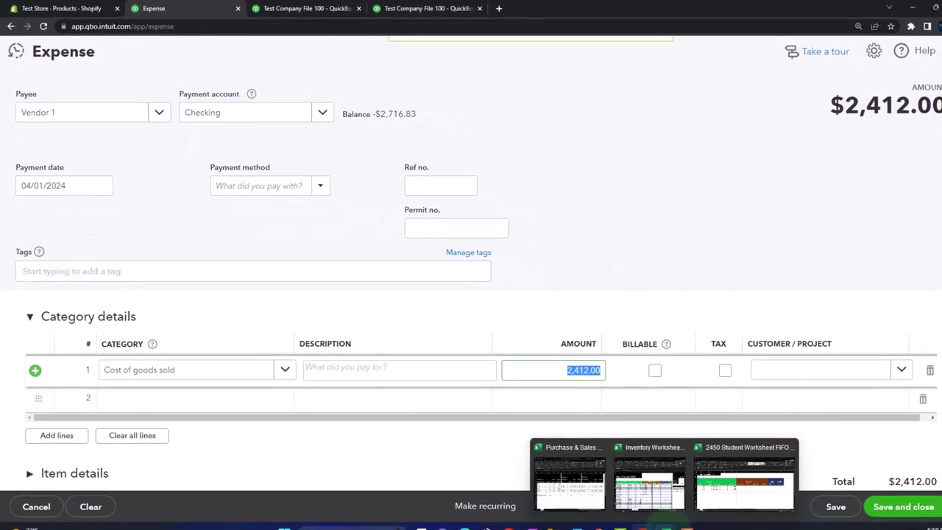
pyautogui.moveTo(658, 503)
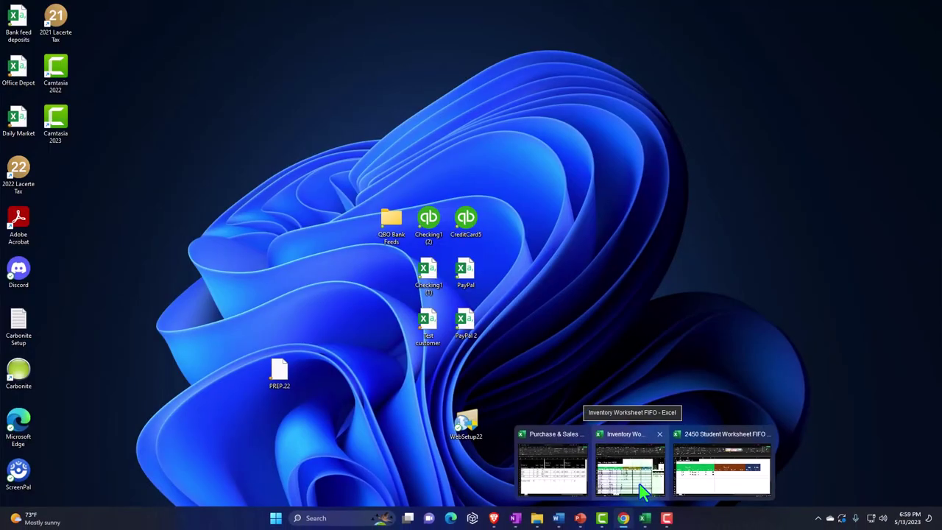
pyautogui.moveTo(704, 483)
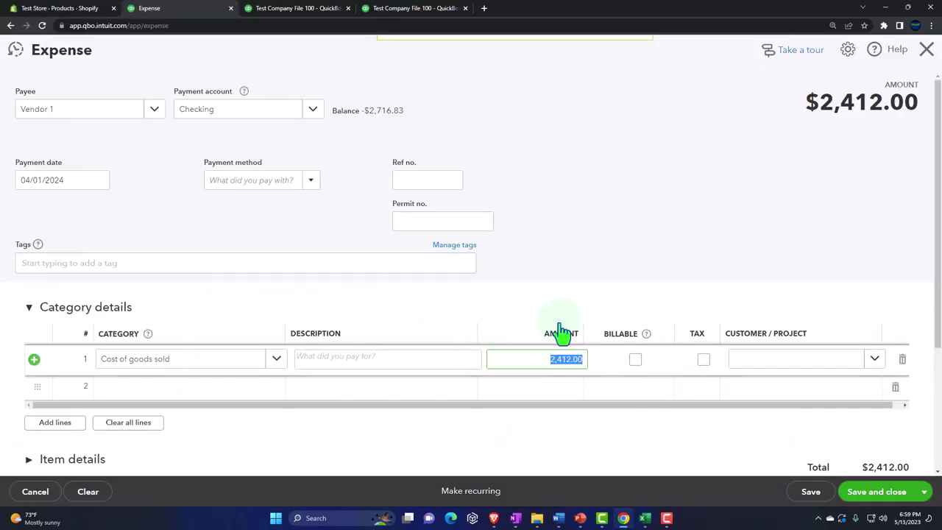
pyautogui.click(545, 359)
pyautogui.write('40')
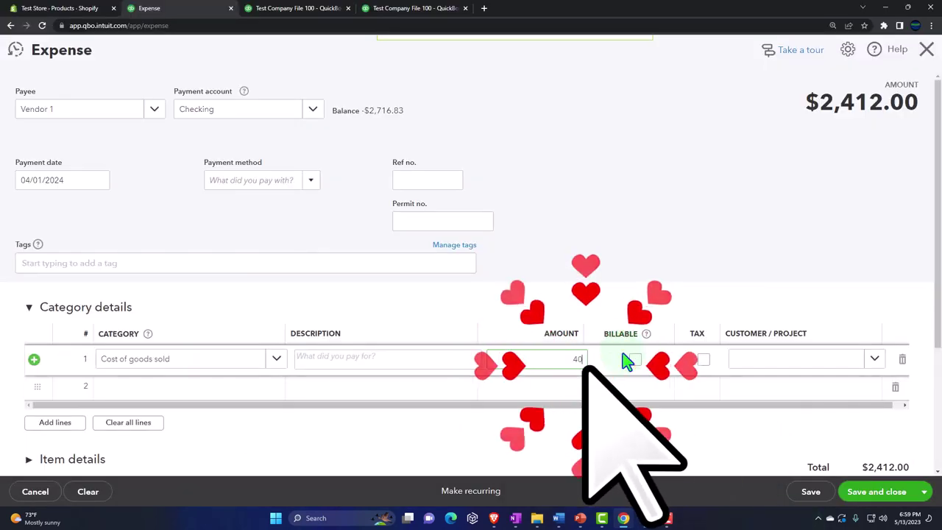
pyautogui.press('Tab')
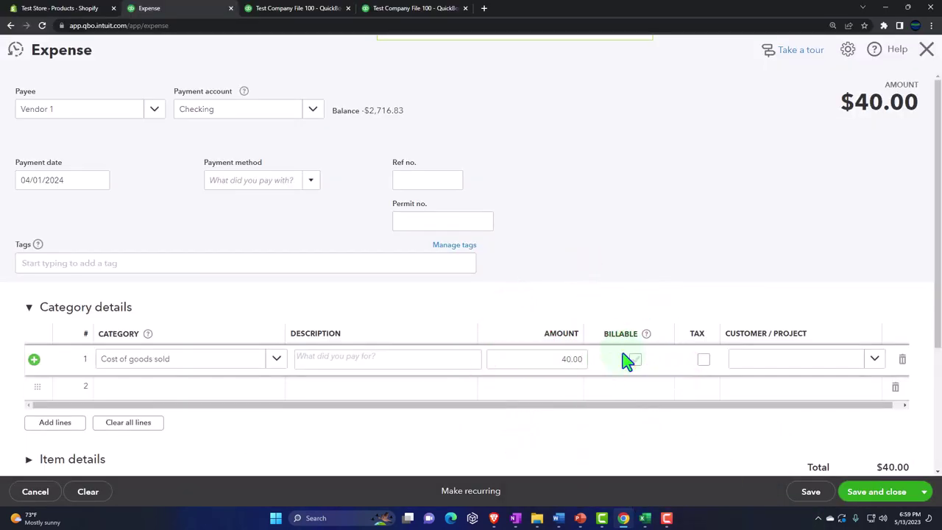
# Step: Change the first expense line's category to Inventory Asset
pyautogui.click(279, 362)
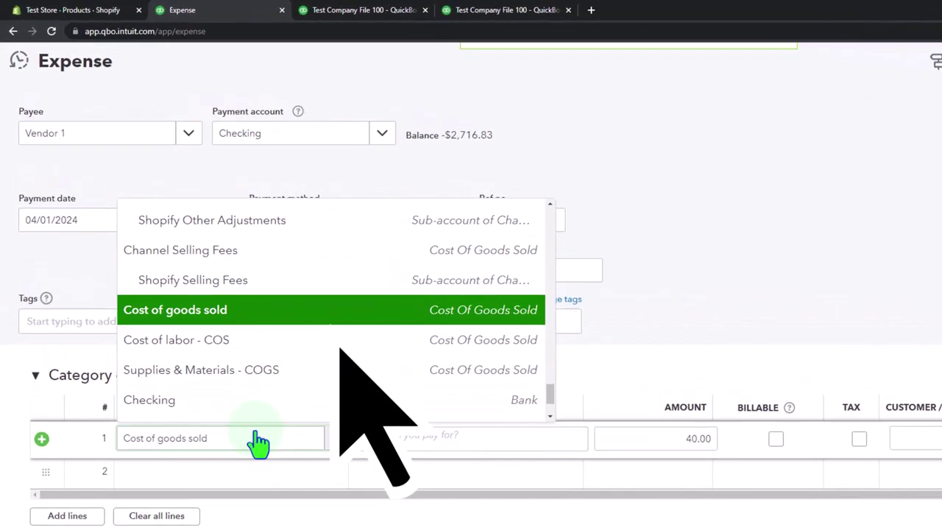
pyautogui.click(259, 442)
pyautogui.write('Inve')
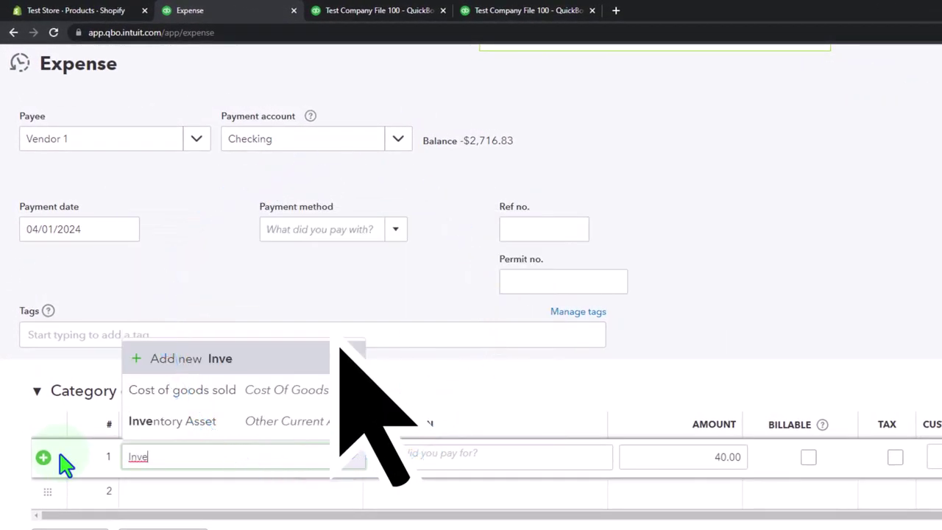
pyautogui.press('Down')
pyautogui.press('Down')
pyautogui.press('Return')
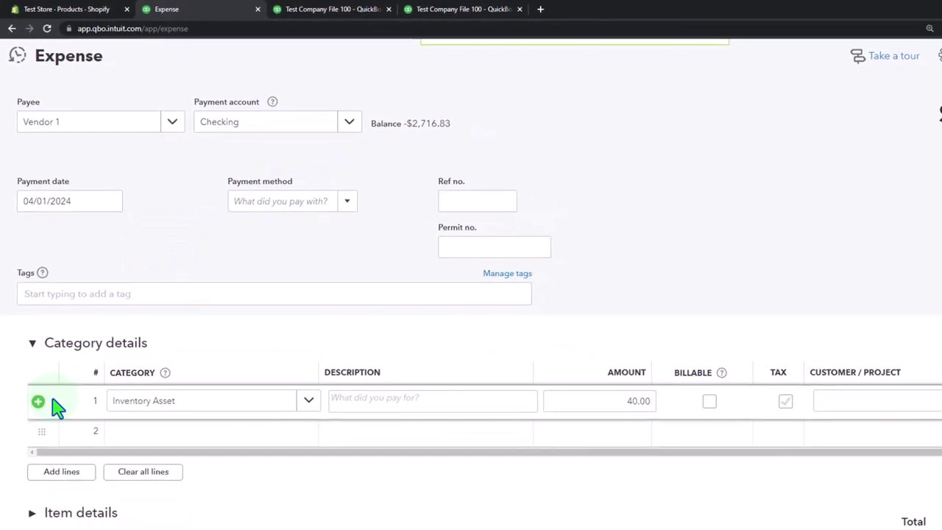
pyautogui.press('Return')
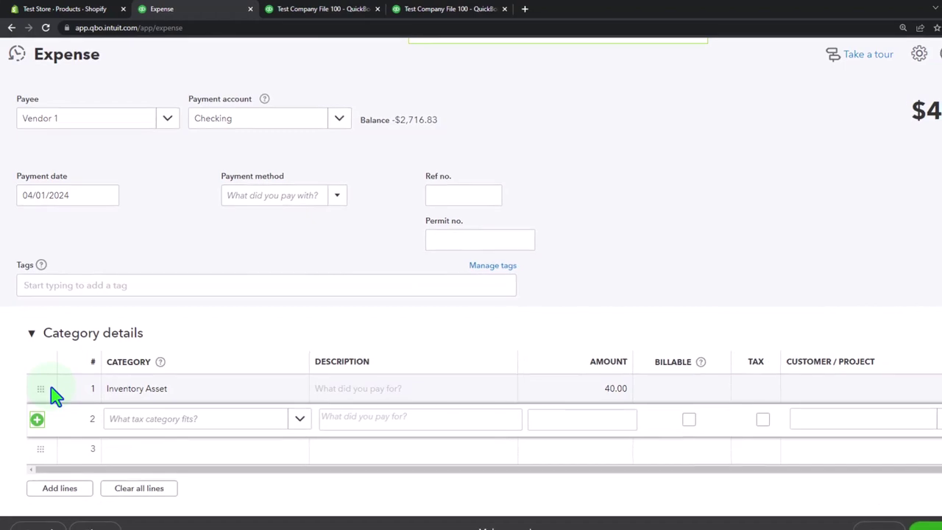
# Step: Save and close the expense, then rerun the Balance Sheet report to check Checking and Inventory Asset
pyautogui.click(905, 512)
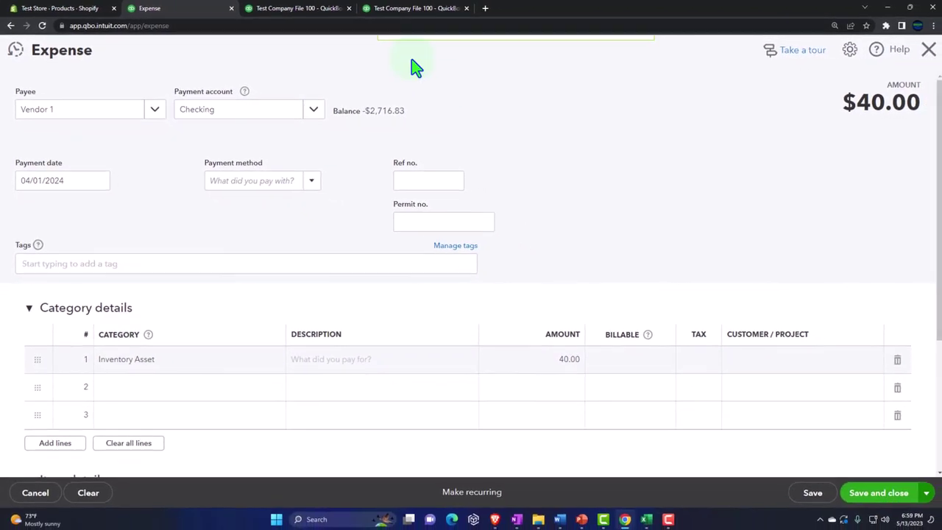
pyautogui.click(301, 8)
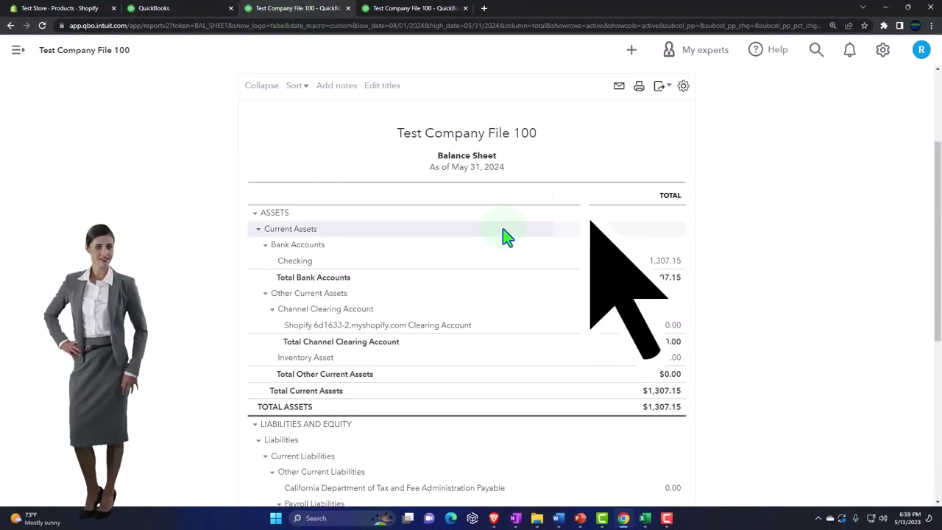
pyautogui.scroll(3, 515, 221)
pyautogui.click(564, 186)
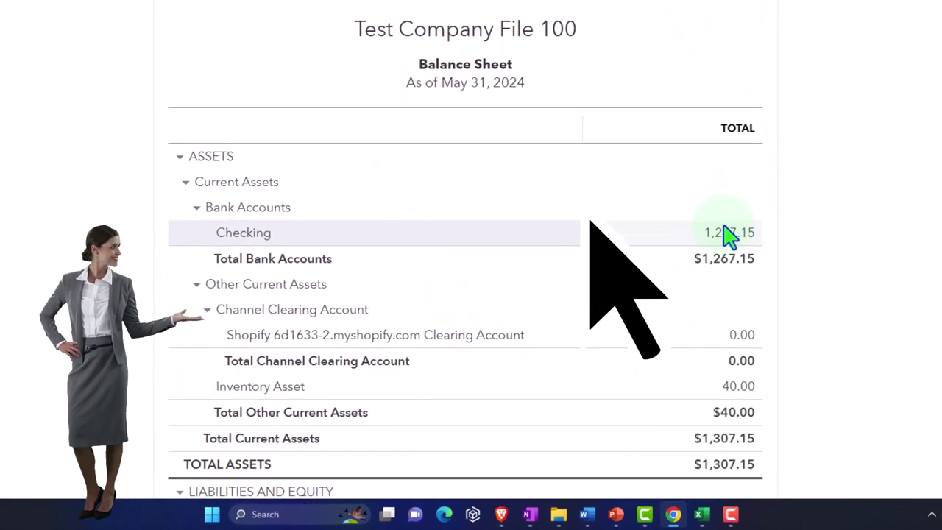
# Step: Review the rest of the Balance Sheet and rerun the Profit and Loss report for April through May 2024
pyautogui.scroll(-2, 736, 265)
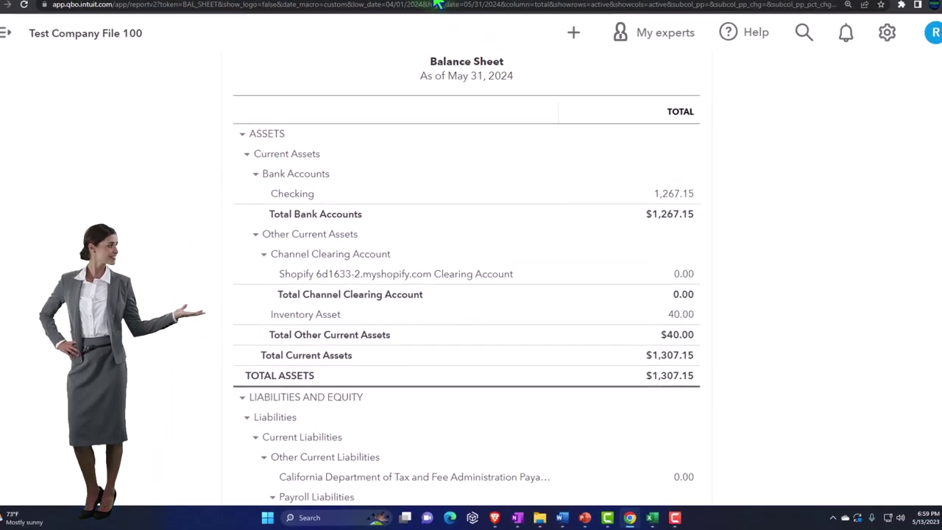
pyautogui.click(424, 0)
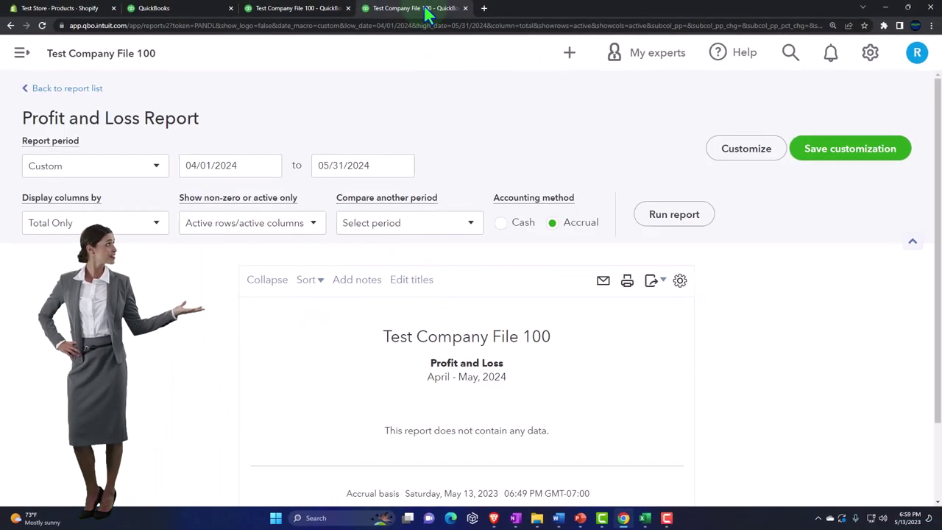
pyautogui.scroll(-1, 657, 221)
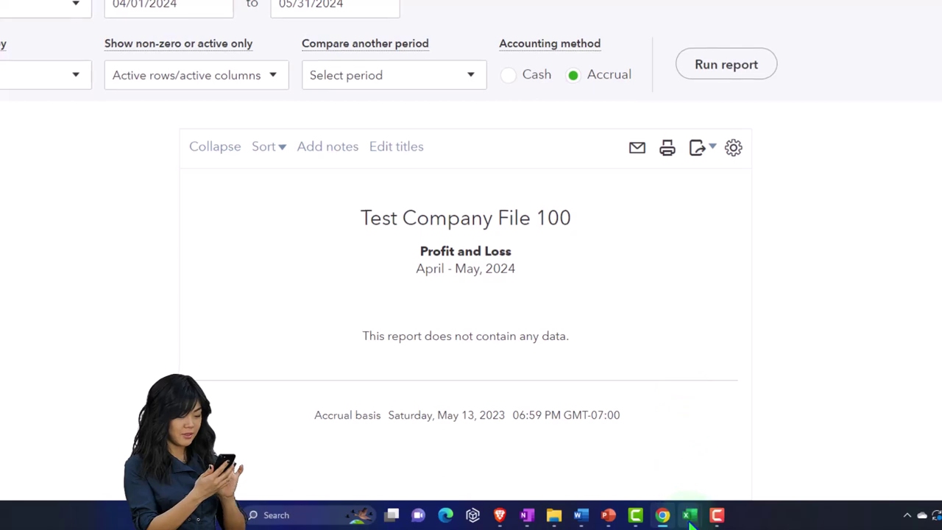
# Step: Check the purchases in the Excel FIFO worksheet, then return to the browser and view the Shopify product list
pyautogui.moveTo(690, 519)
pyautogui.click(736, 463)
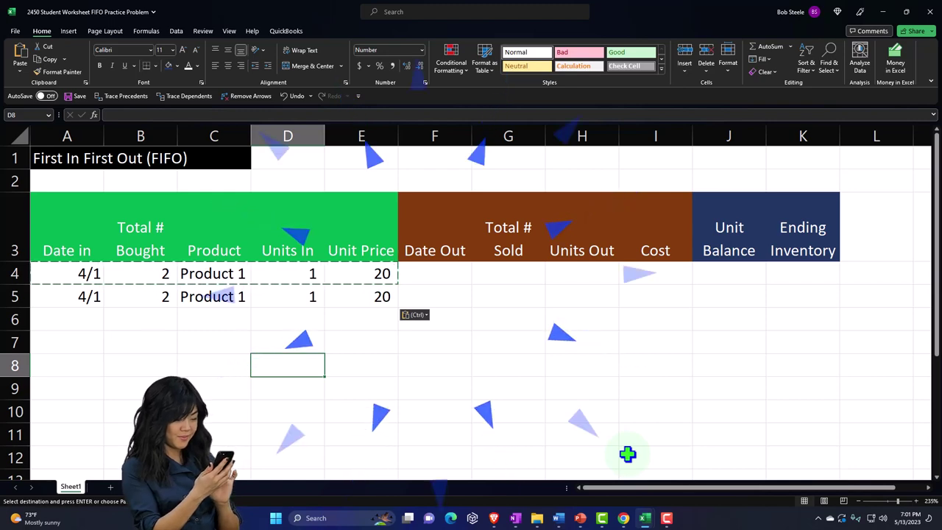
pyautogui.moveTo(624, 519)
pyautogui.click(623, 477)
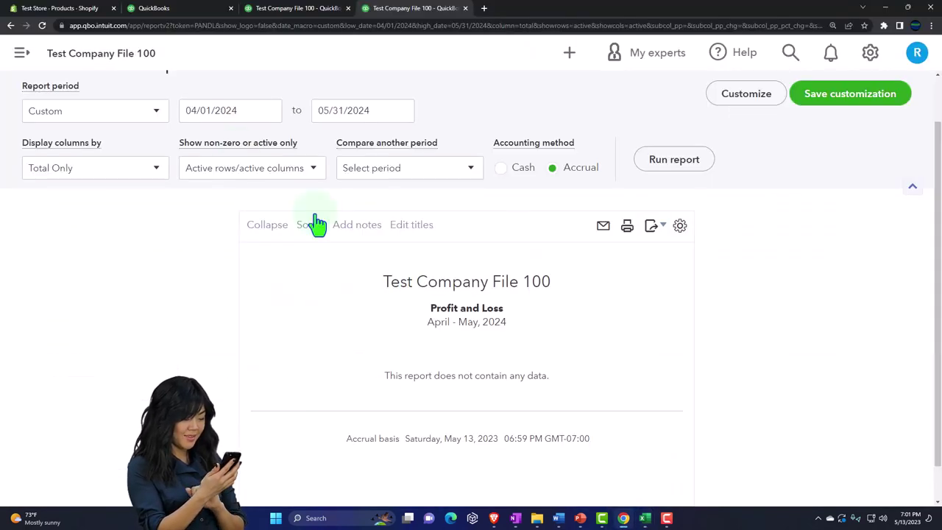
pyautogui.click(72, 8)
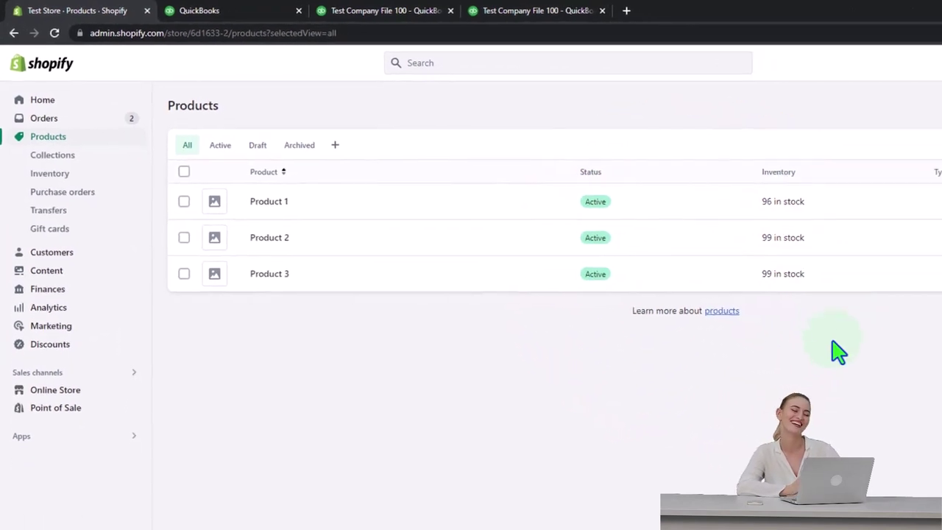
# Step: Switch to the Excel FIFO worksheet and start a purchase in row 6 with Date in 4/15 and Total # Bought 1
pyautogui.moveTo(644, 518)
pyautogui.click(718, 460)
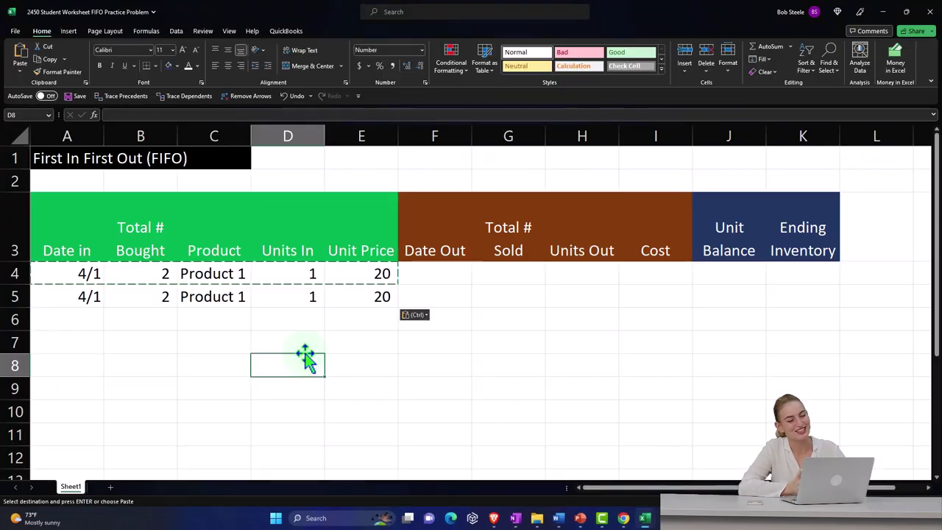
pyautogui.click(69, 320)
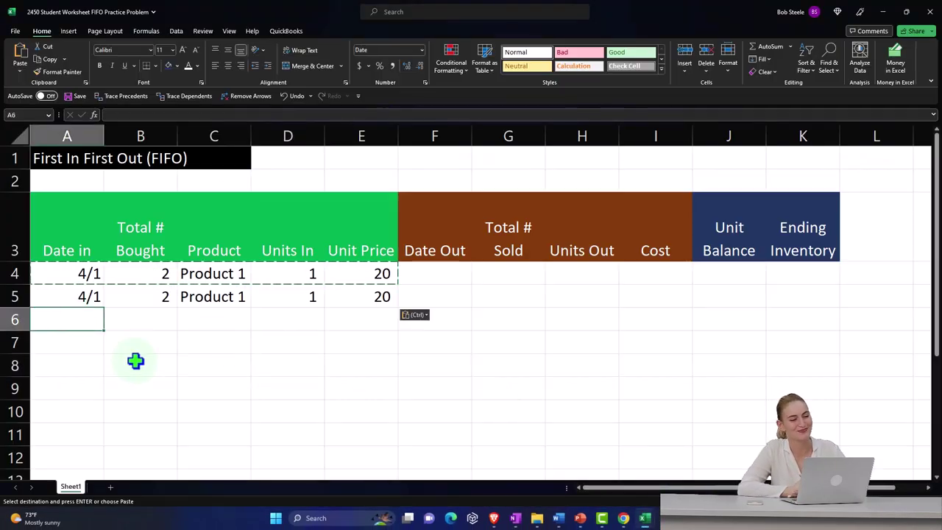
pyautogui.write('4/')
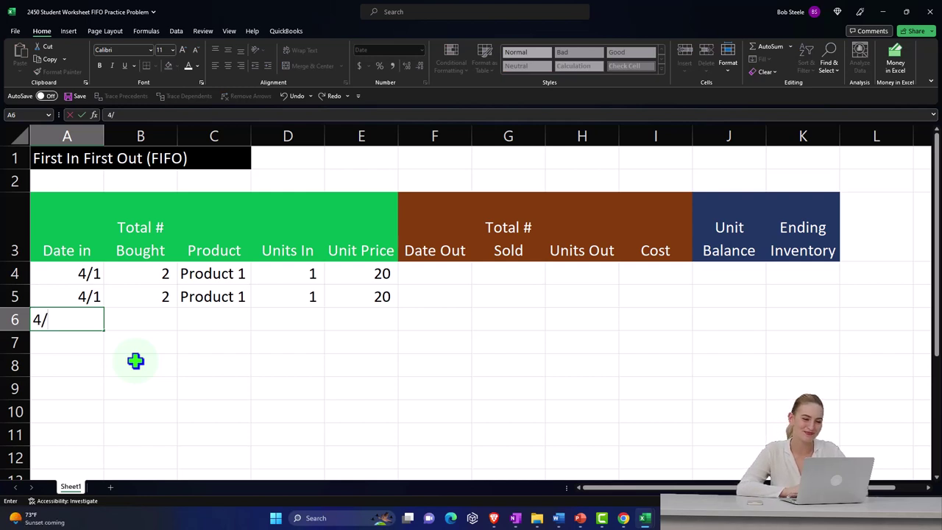
pyautogui.write('15')
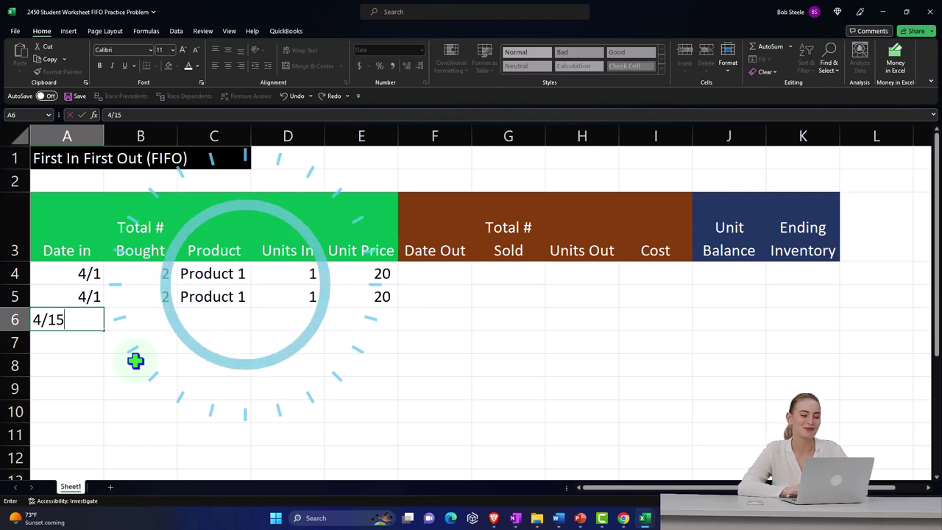
pyautogui.press('Tab')
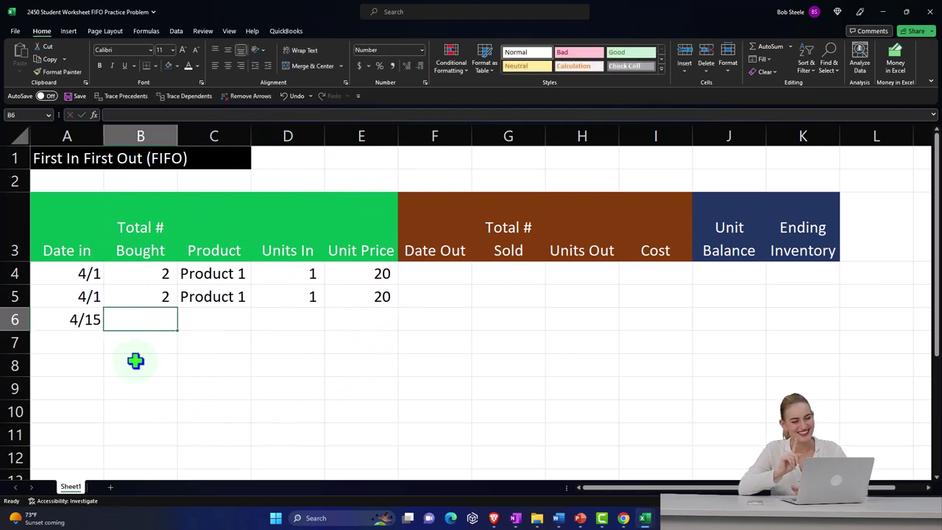
pyautogui.write('1')
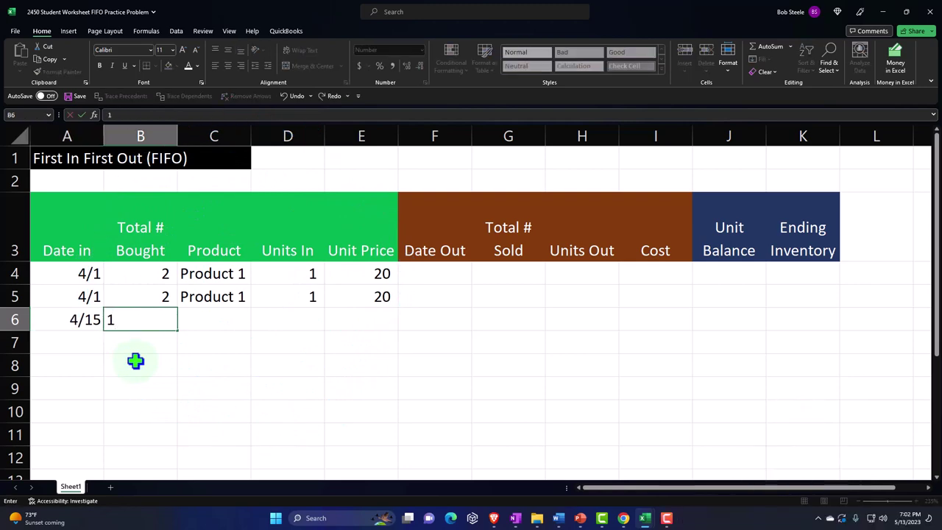
pyautogui.press('Tab')
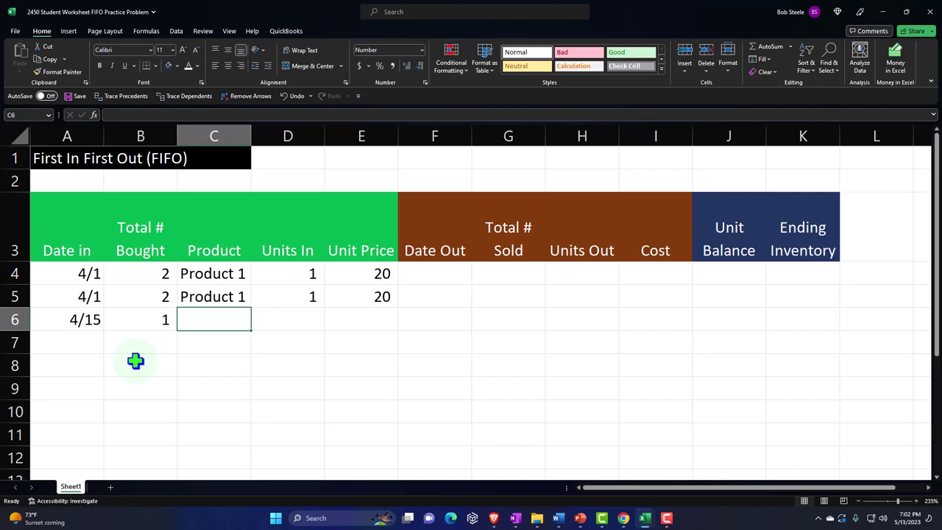
# Step: Complete the row 6 purchase with Product 1, Units In 1 and Unit Price 22
pyautogui.write('Product 1')
pyautogui.press('Tab')
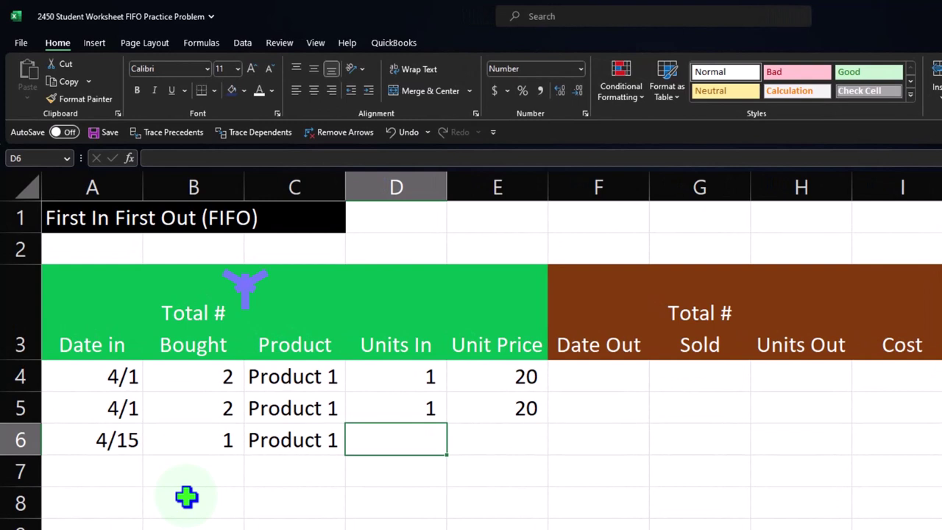
pyautogui.write('1')
pyautogui.press('Tab')
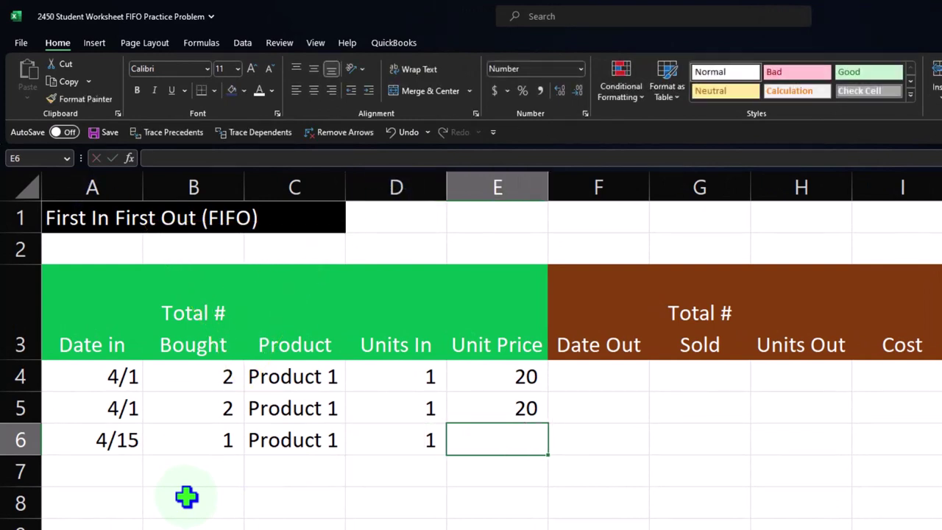
pyautogui.write('22')
pyautogui.press('Tab')
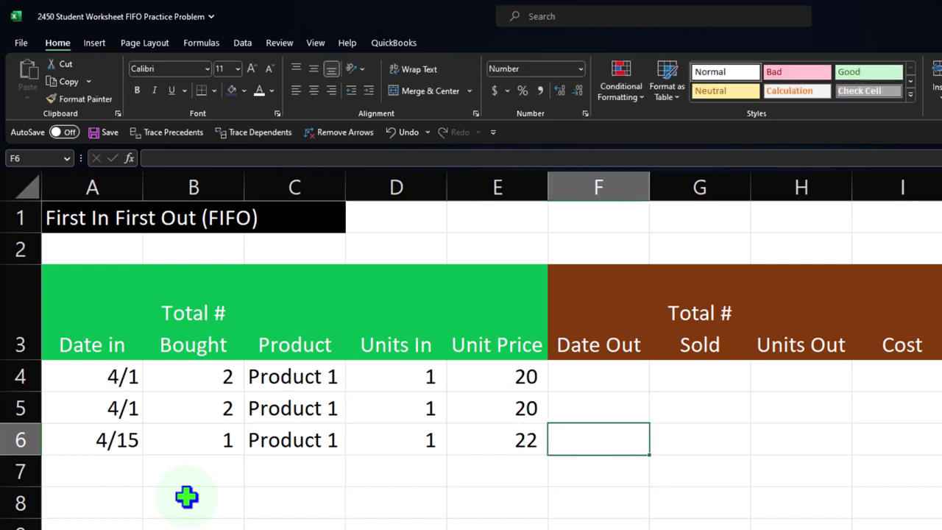
# Step: Start another purchase in row 7 with Date in 4/15 and Total # Bought 2
pyautogui.press('Down')
pyautogui.press('Left')
pyautogui.press('Left')
pyautogui.press('Left')
pyautogui.press('Left')
pyautogui.press('Left')
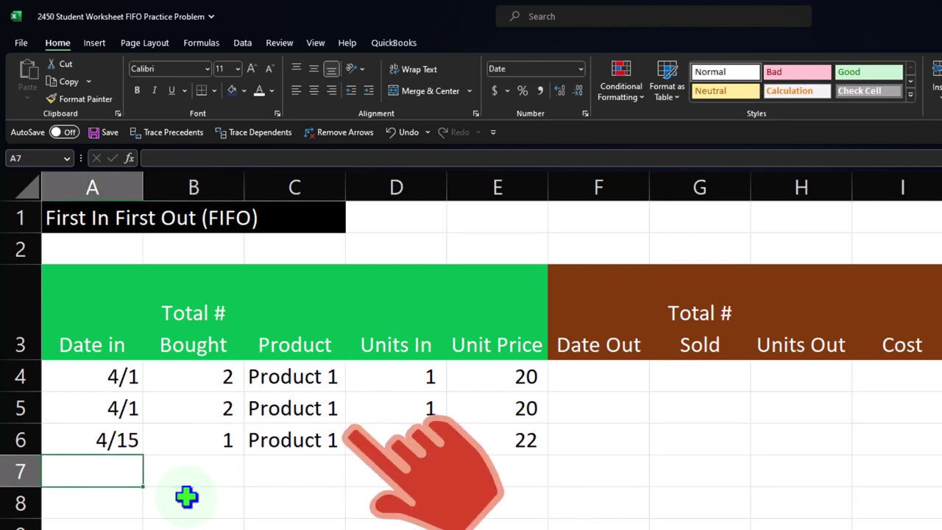
pyautogui.write('4/15')
pyautogui.press('Tab')
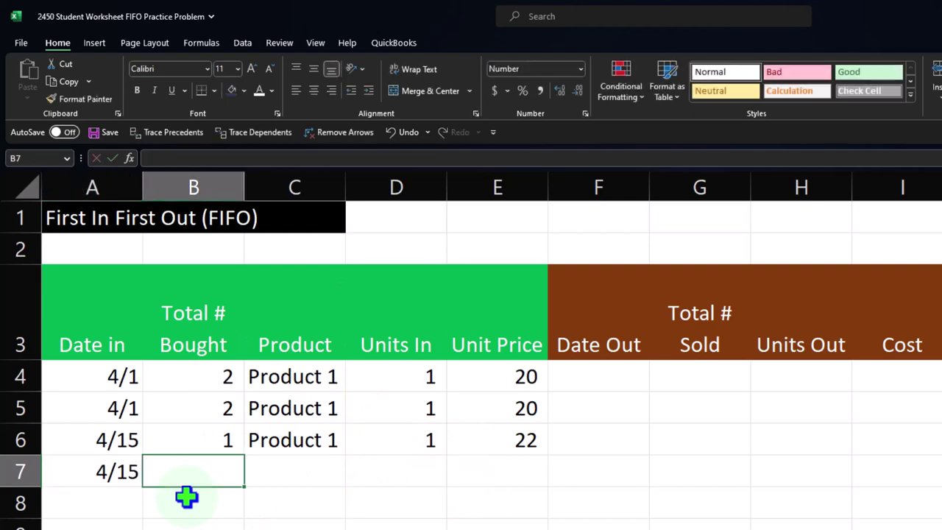
pyautogui.write('2')
pyautogui.press('Tab')
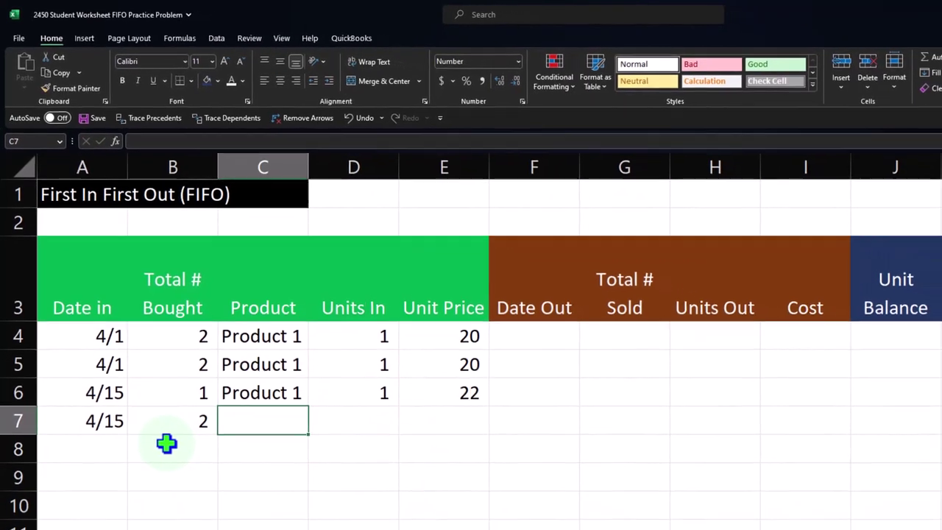
# Step: Complete the row 7 purchase with Product 2, Units In 1 and Unit Price 105
pyautogui.write('Product ')
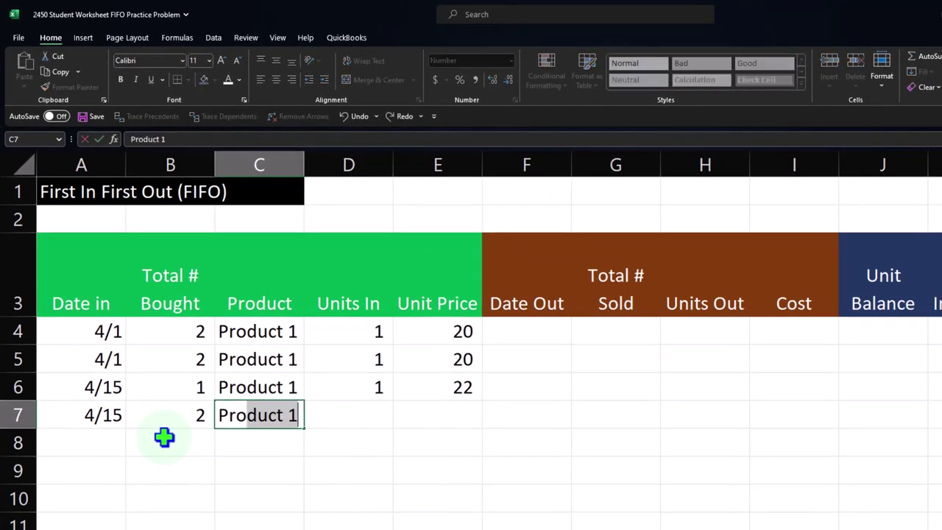
pyautogui.write('2')
pyautogui.press('Tab')
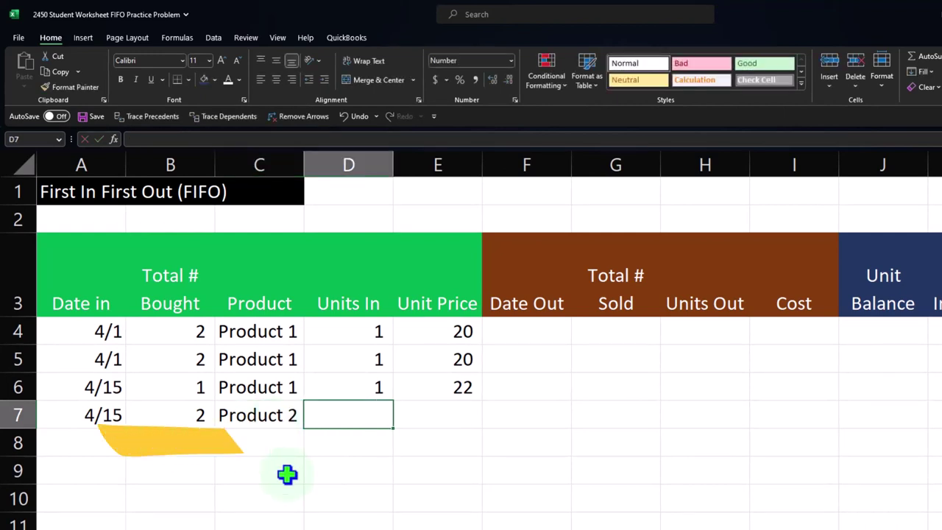
pyautogui.write('1')
pyautogui.press('Tab')
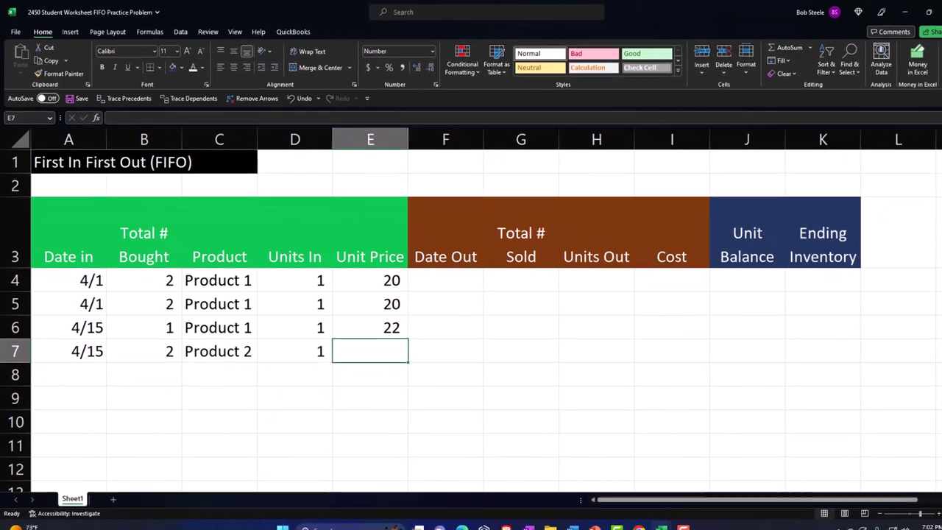
pyautogui.write('105')
pyautogui.press('Return')
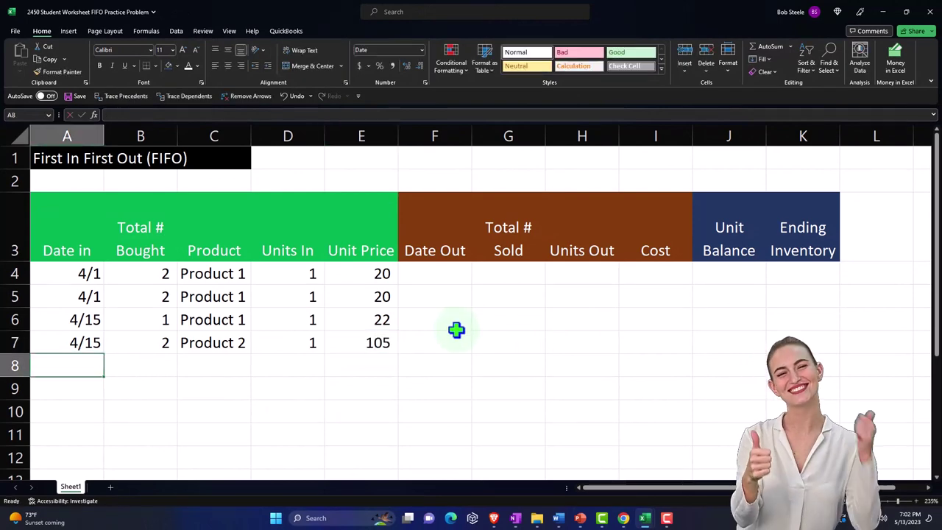
# Step: Copy the Product 2 purchase from row 7 into row 8 and check the sum of the two unit prices
pyautogui.moveTo(92, 341); pyautogui.dragTo(347, 343)
pyautogui.hotkey('ctrl', 'c')
pyautogui.click(80, 364)
pyautogui.hotkey('ctrl', 'v')
pyautogui.click(180, 408)
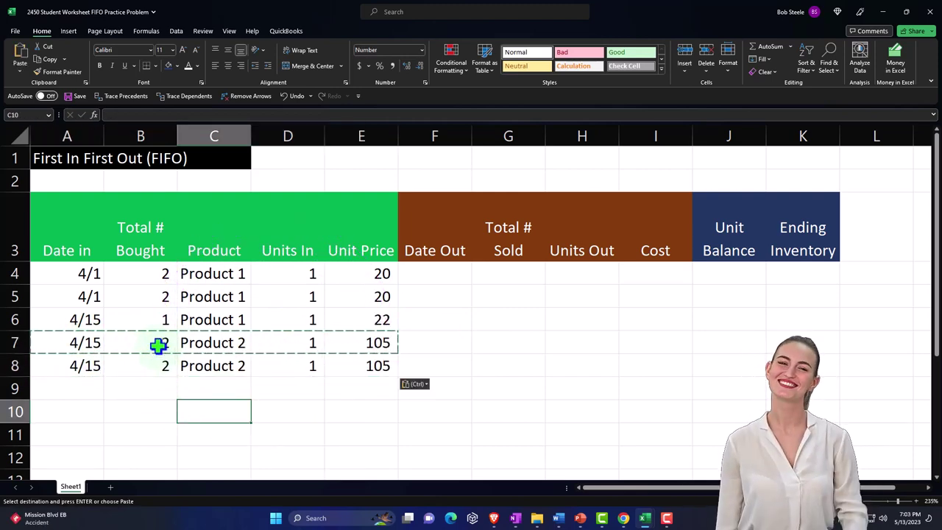
pyautogui.moveTo(159, 345); pyautogui.dragTo(159, 361)
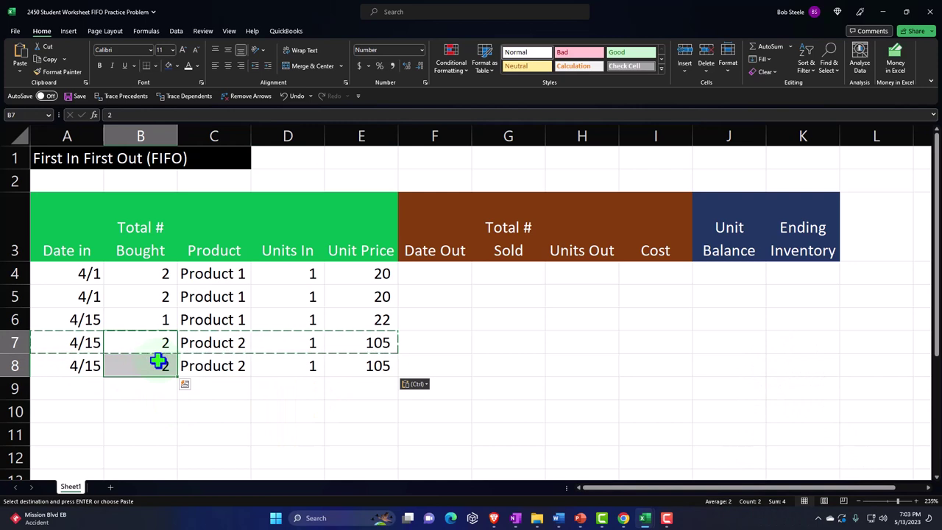
pyautogui.click(365, 353)
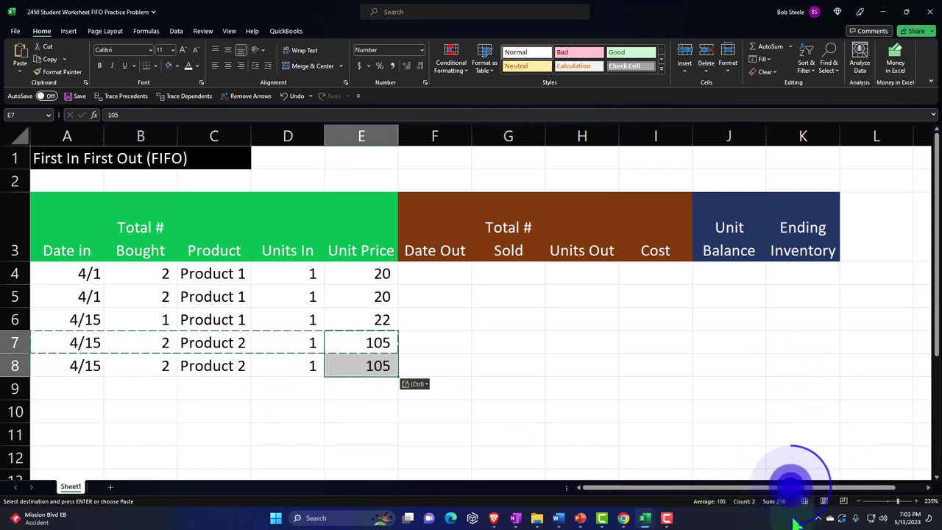
# Step: Start a purchase in row 9 with Date in 4/15, Total # Bought 4 and Product 3
pyautogui.click(90, 381)
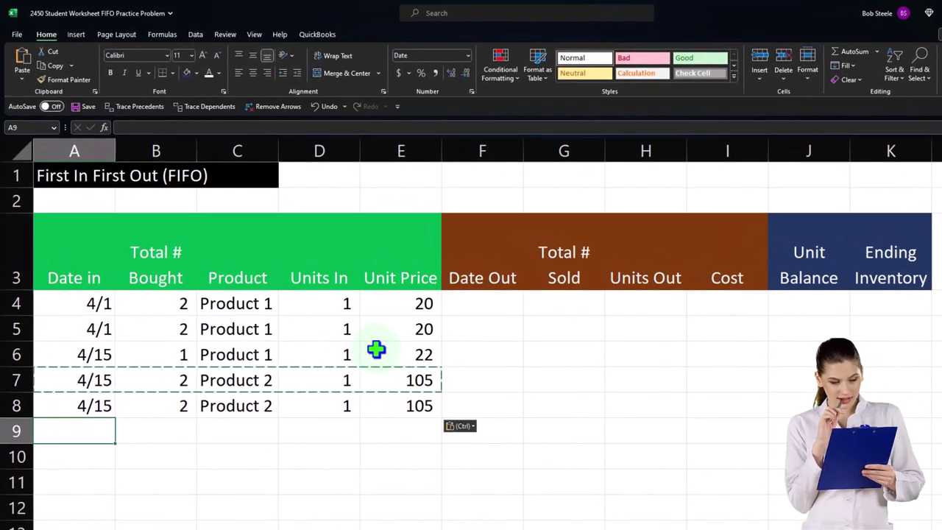
pyautogui.write('4/15')
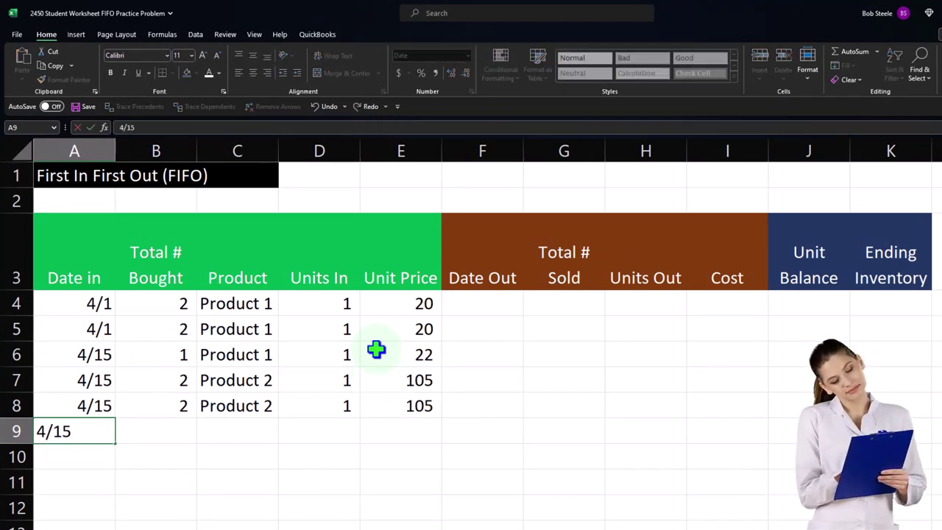
pyautogui.press('Tab')
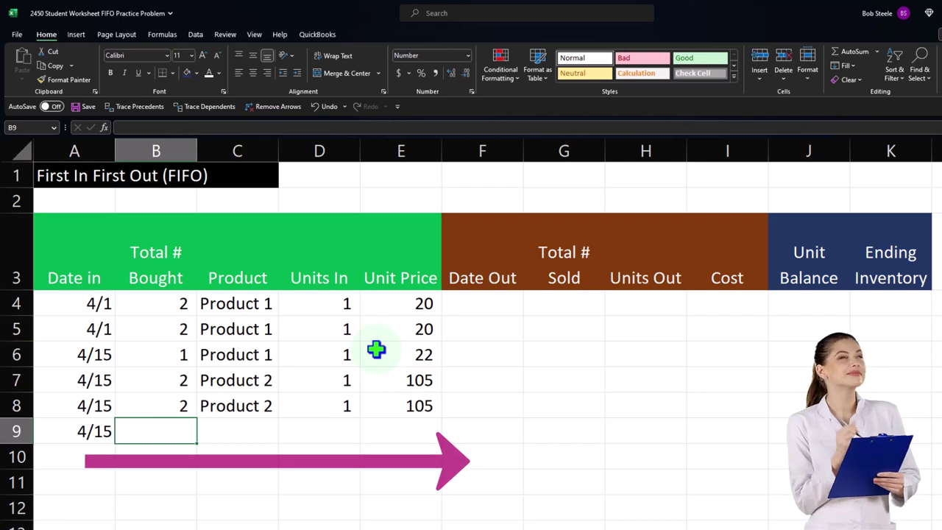
pyautogui.write('4')
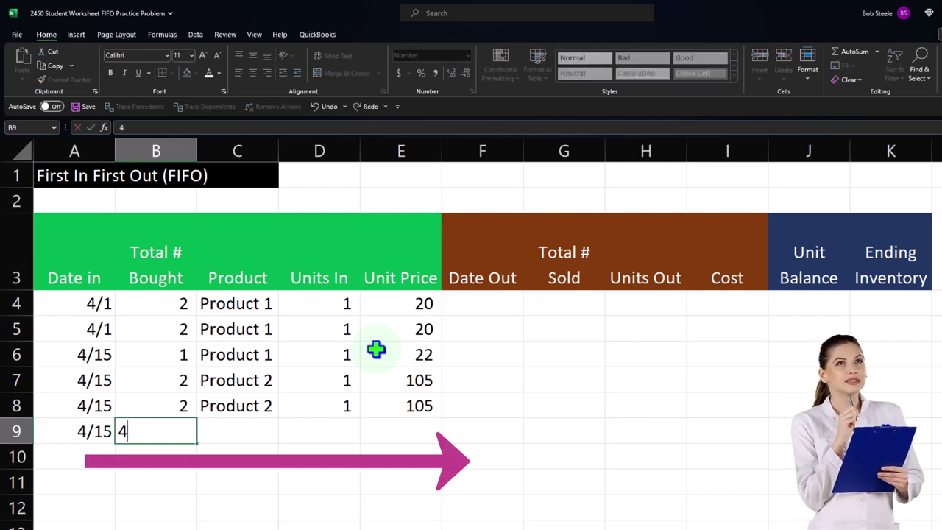
pyautogui.press('Tab')
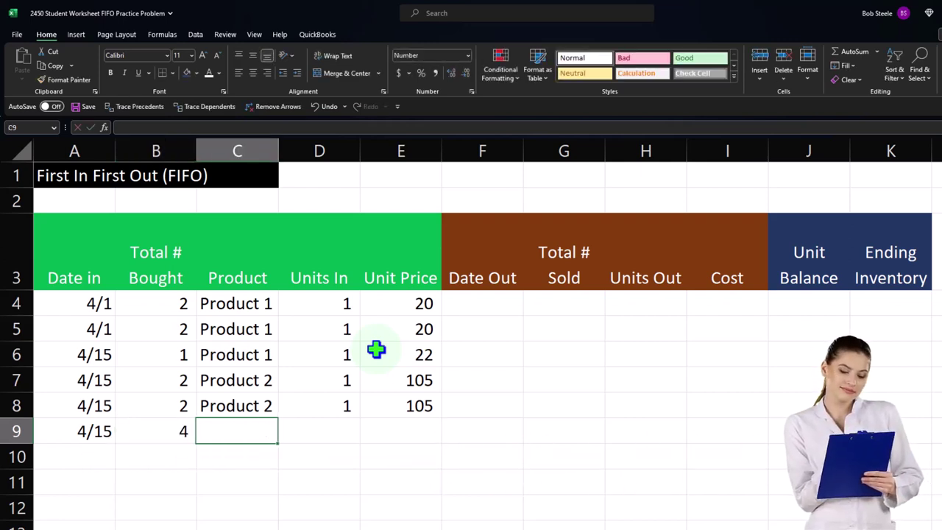
pyautogui.write('Pro')
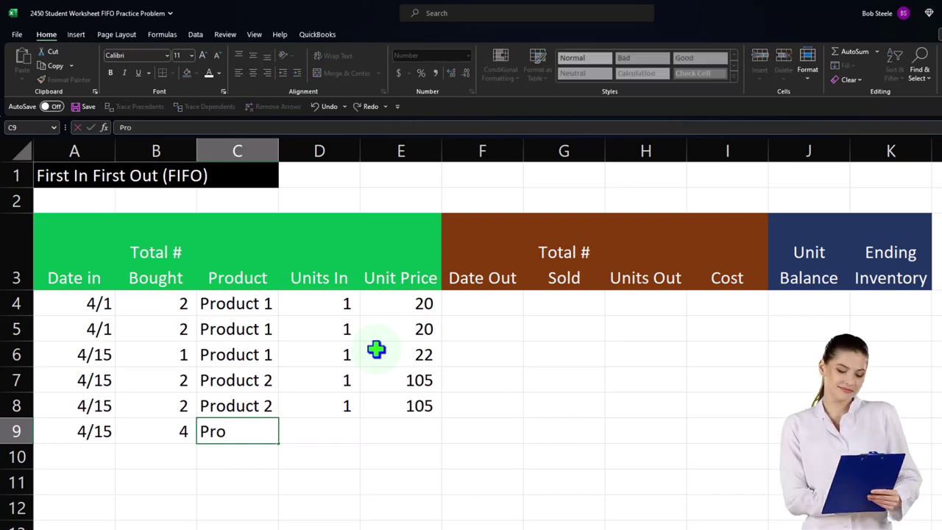
pyautogui.press('Return')
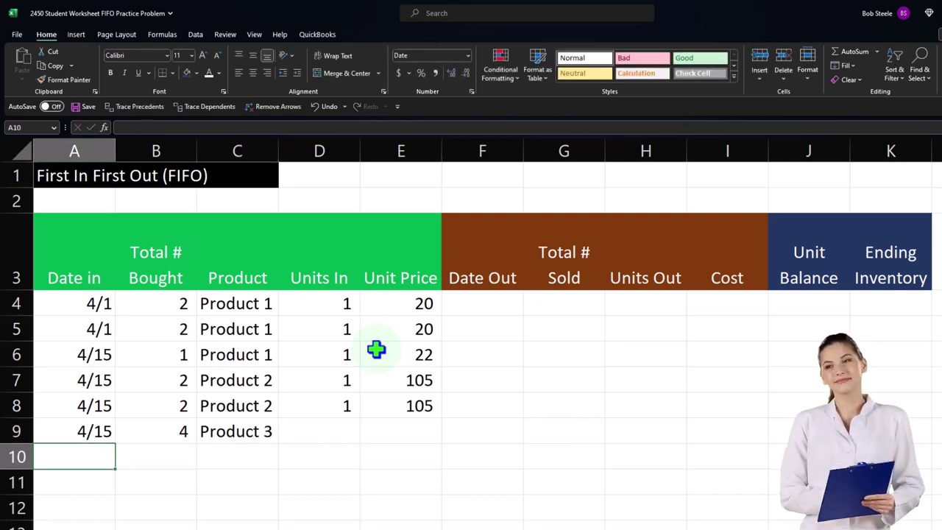
# Step: Enter 1 as the Units In for the Product 3 purchase in row 9
pyautogui.press('Right')
pyautogui.press('Right')
pyautogui.press('Right')
pyautogui.press('Up')
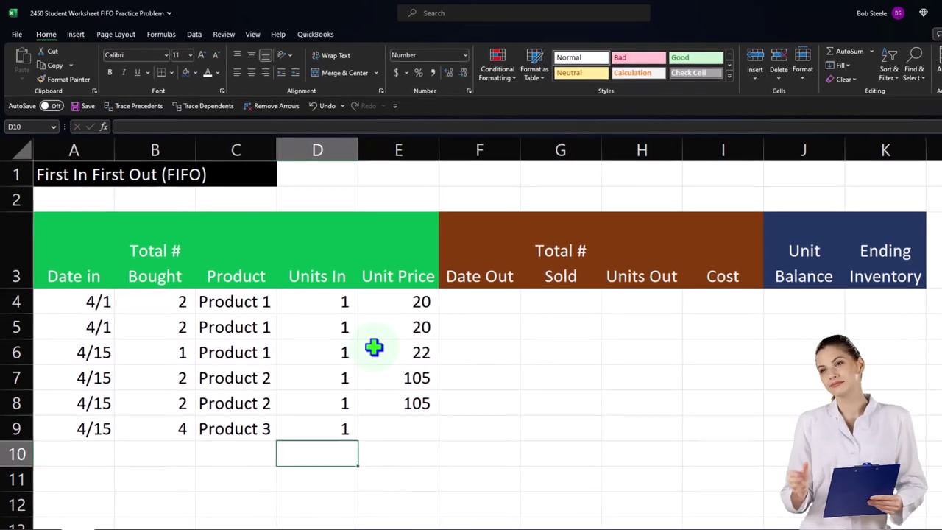
pyautogui.write('1')
pyautogui.press('Right')
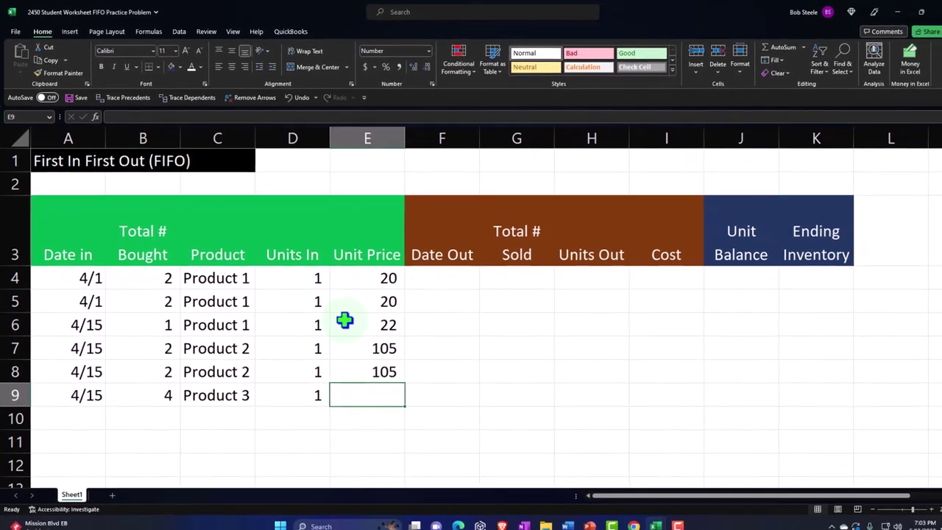
# Step: Set the Unit Price in row 9 to 650 and copy the Product 3 purchase into rows 10 to 12
pyautogui.write('650')
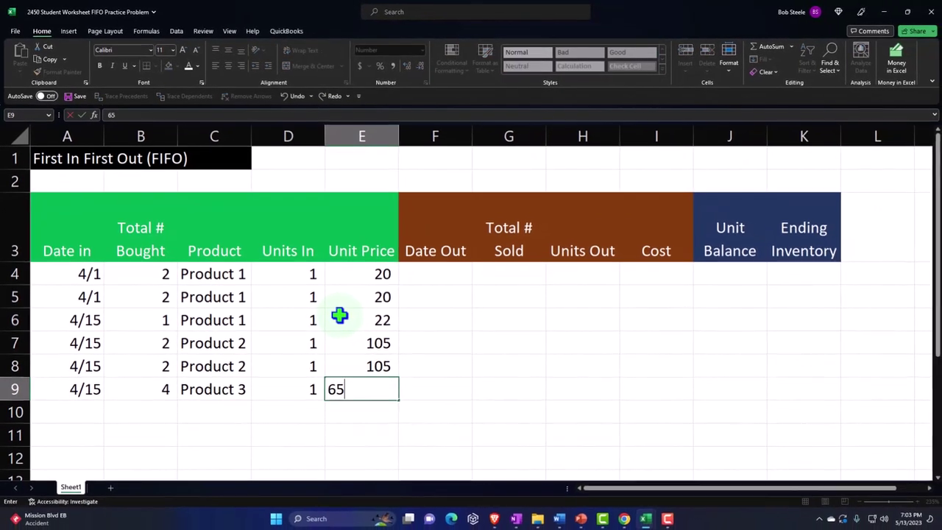
pyautogui.press('Return')
pyautogui.scroll(-1, 295, 336)
pyautogui.moveTo(87, 320); pyautogui.dragTo(354, 319)
pyautogui.hotkey('ctrl', 'c')
pyautogui.moveTo(76, 340); pyautogui.dragTo(86, 385)
pyautogui.hotkey('ctrl', 'v')
# Step: Check the Product 3 units and cost in rows 9 to 12, and the sum of the 4/15 unit prices in E6:E12
pyautogui.click(81, 330)
pyautogui.moveTo(81, 340); pyautogui.dragTo(76, 388)
pyautogui.click(282, 319)
pyautogui.moveTo(281, 320); pyautogui.dragTo(288, 387)
pyautogui.moveTo(362, 317); pyautogui.dragTo(363, 386)
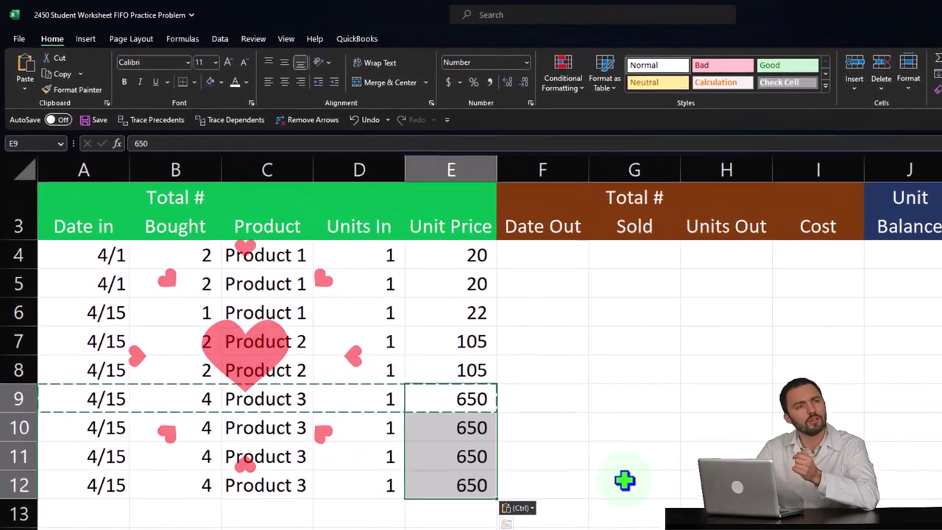
pyautogui.click(625, 480)
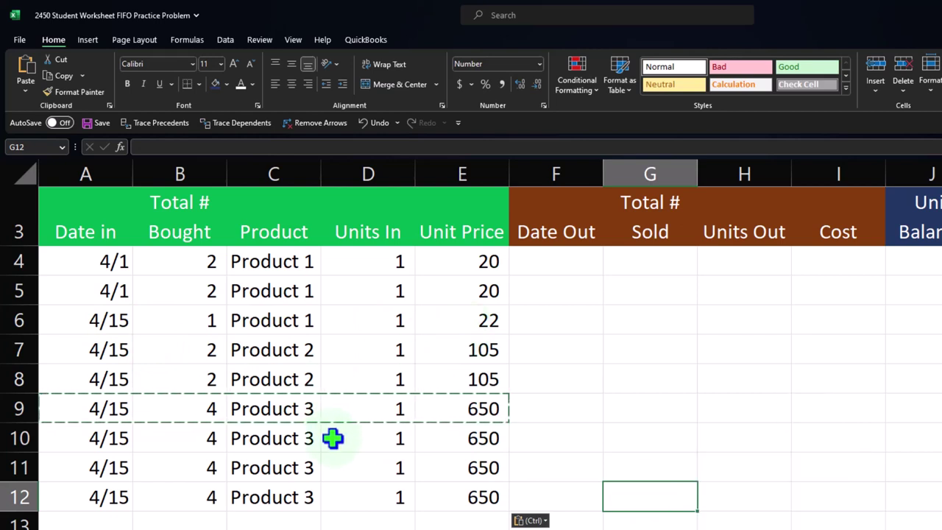
pyautogui.click(448, 322)
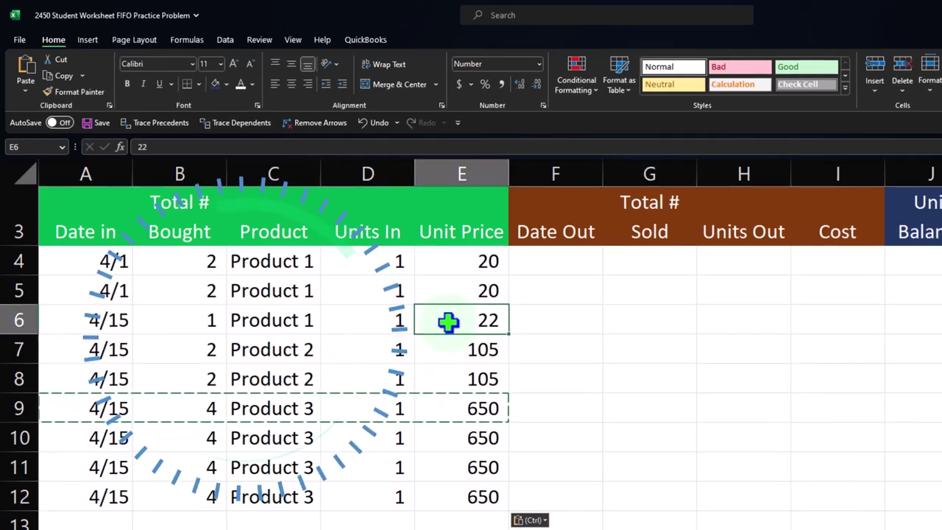
pyautogui.moveTo(449, 322); pyautogui.dragTo(467, 496)
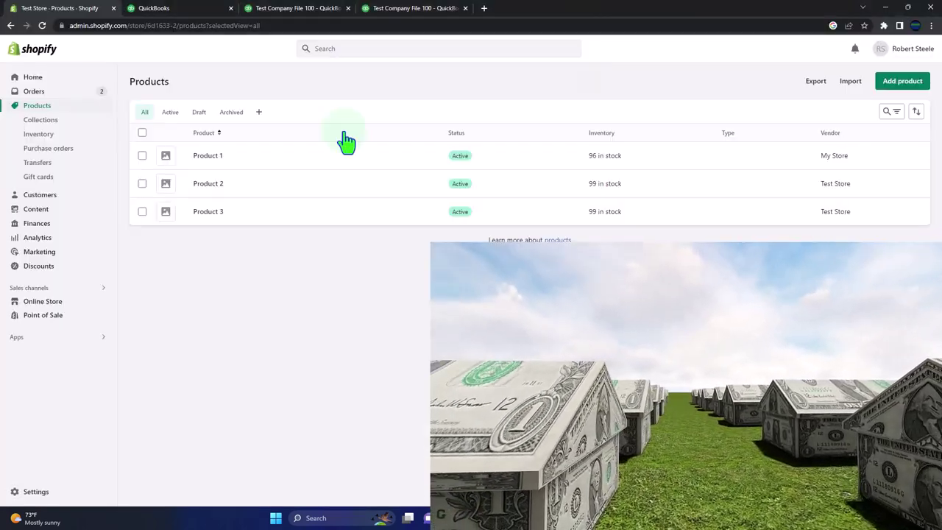
# Step: Switch to QuickBooks Online and start a new expense with Vendor 1 as the payee
pyautogui.click(171, 9)
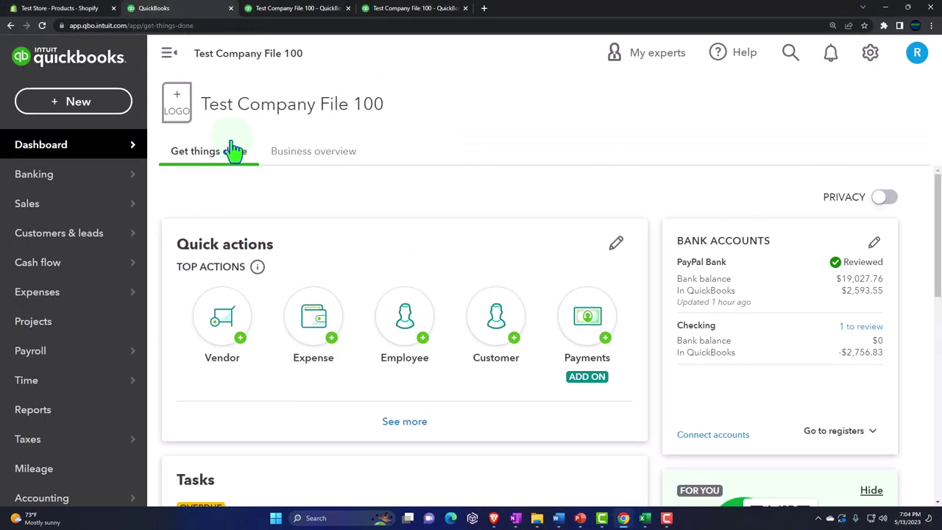
pyautogui.click(88, 103)
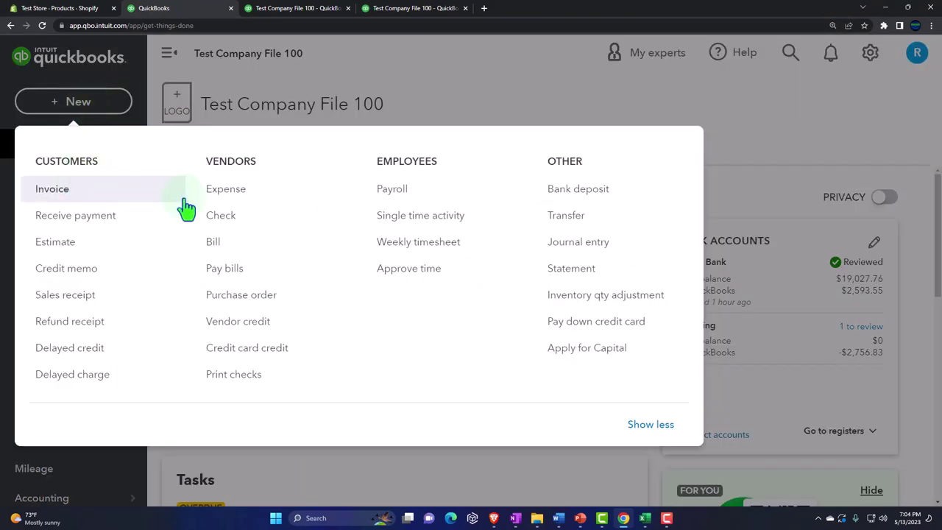
pyautogui.click(212, 192)
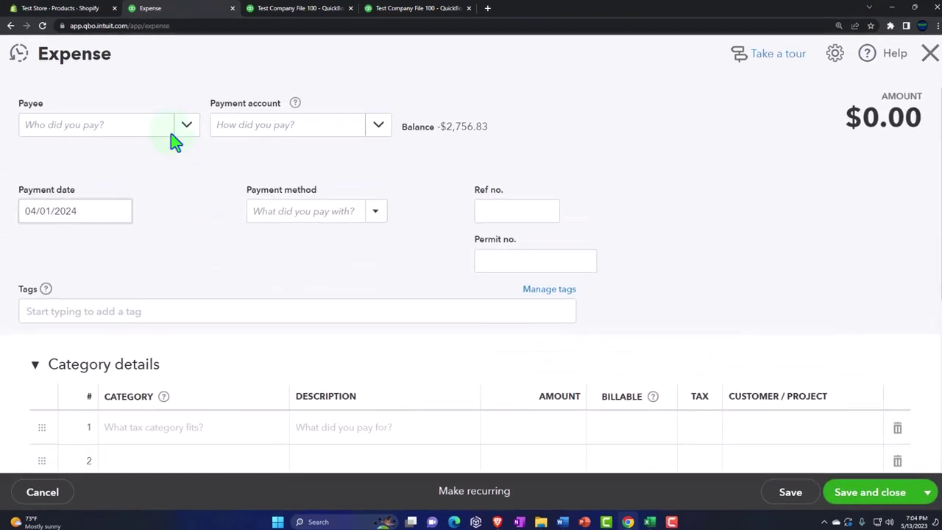
pyautogui.click(186, 126)
pyautogui.click(90, 222)
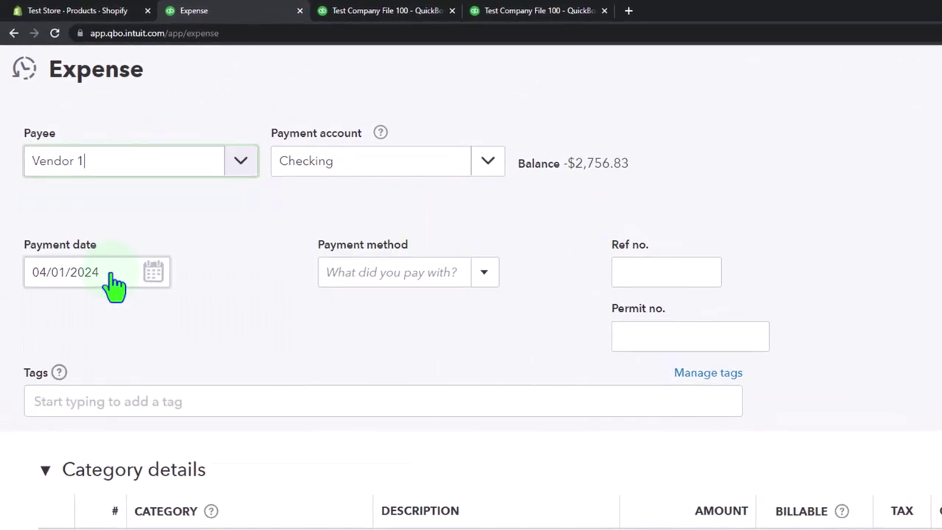
# Step: Set the expense's payment date to 04/15/2024
pyautogui.press('Tab')
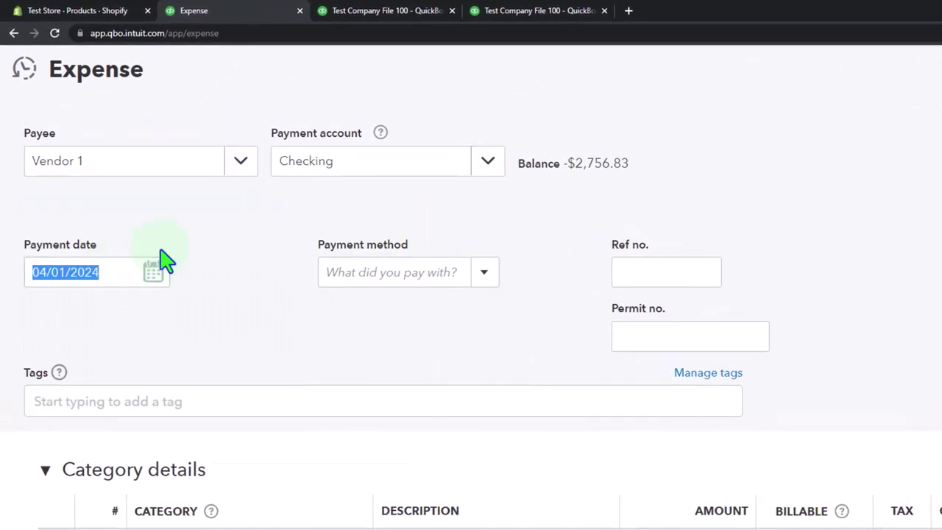
pyautogui.press('Tab')
pyautogui.tripleClick(116, 273)
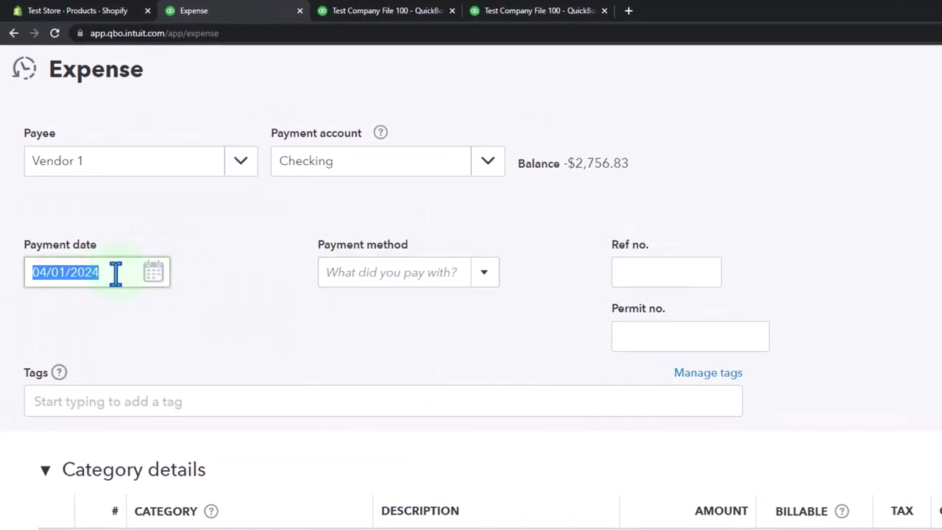
pyautogui.write('04152')
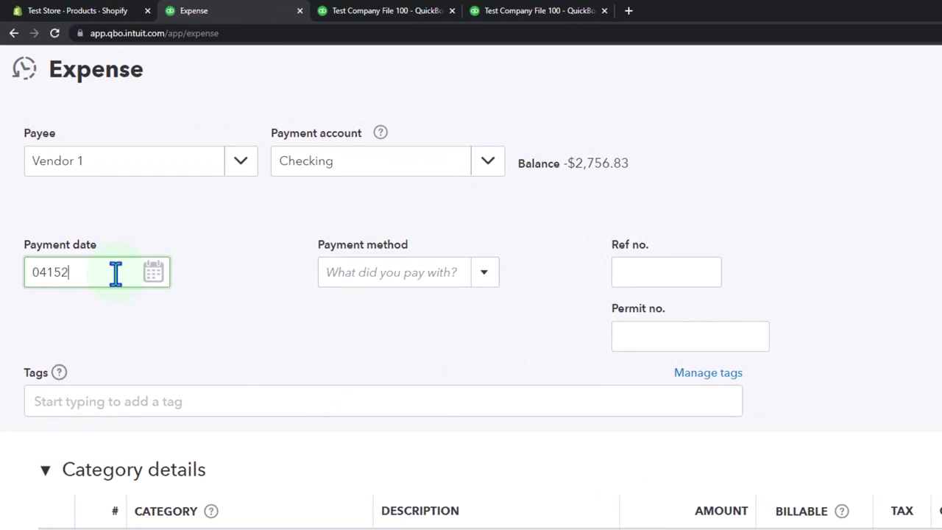
pyautogui.press('Tab')
pyautogui.press('Tab')
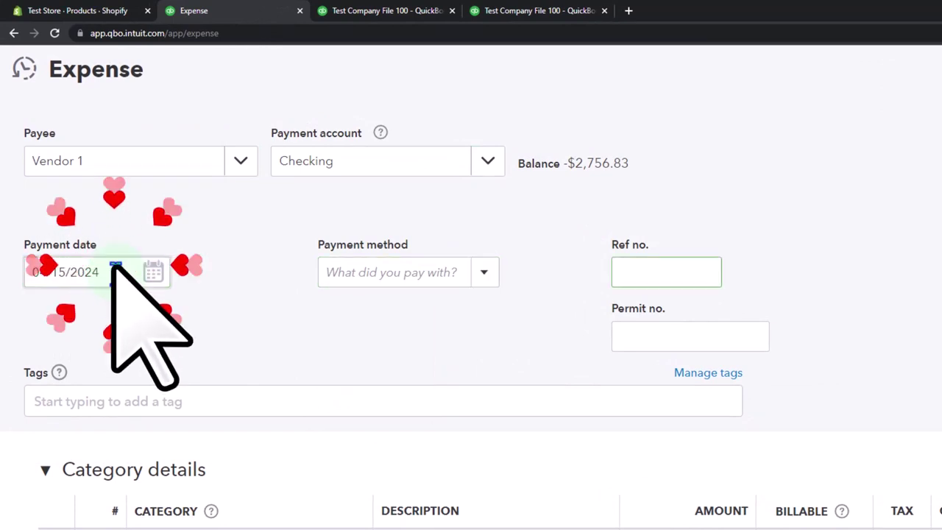
# Step: Set the Inventory Asset line to 2,832, the worksheet's total for the 4/15 purchases, and save and close the expense
pyautogui.scroll(-2, 116, 270)
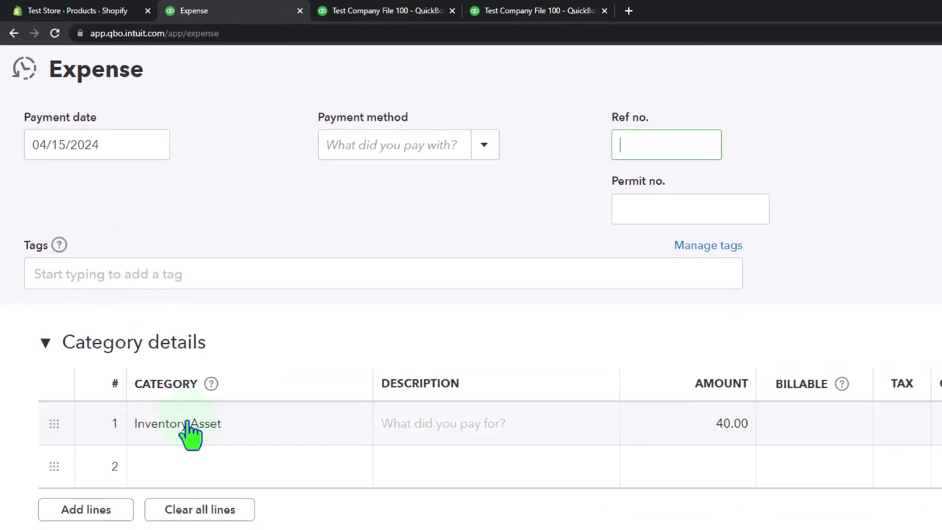
pyautogui.click(699, 425)
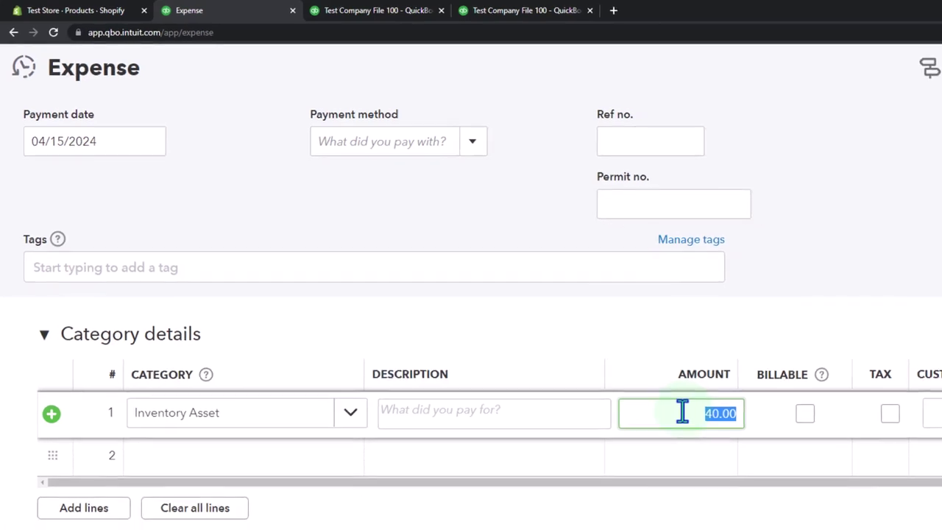
pyautogui.moveTo(653, 524)
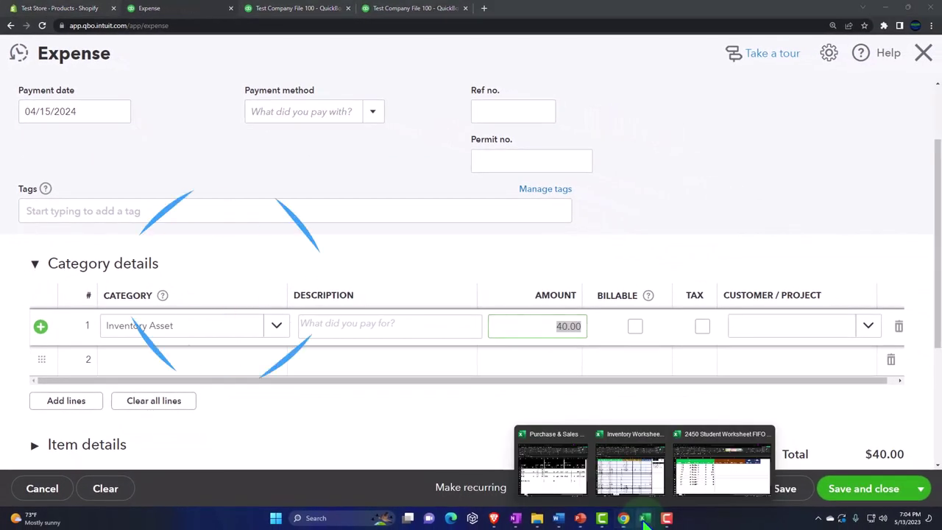
pyautogui.click(714, 486)
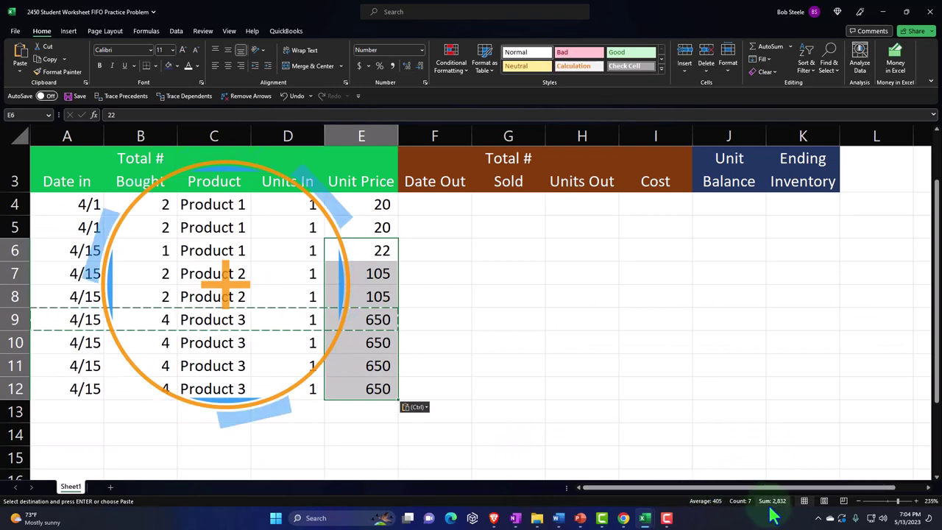
pyautogui.click(881, 11)
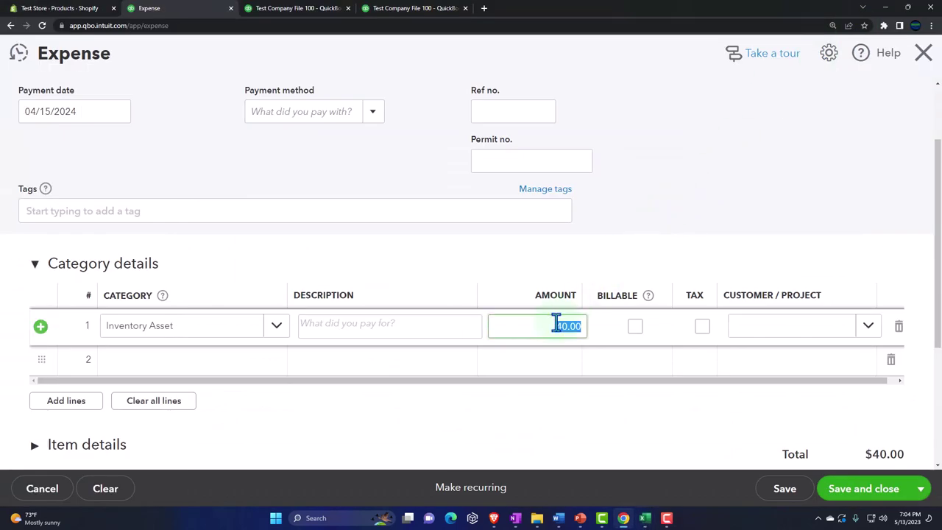
pyautogui.write('2832')
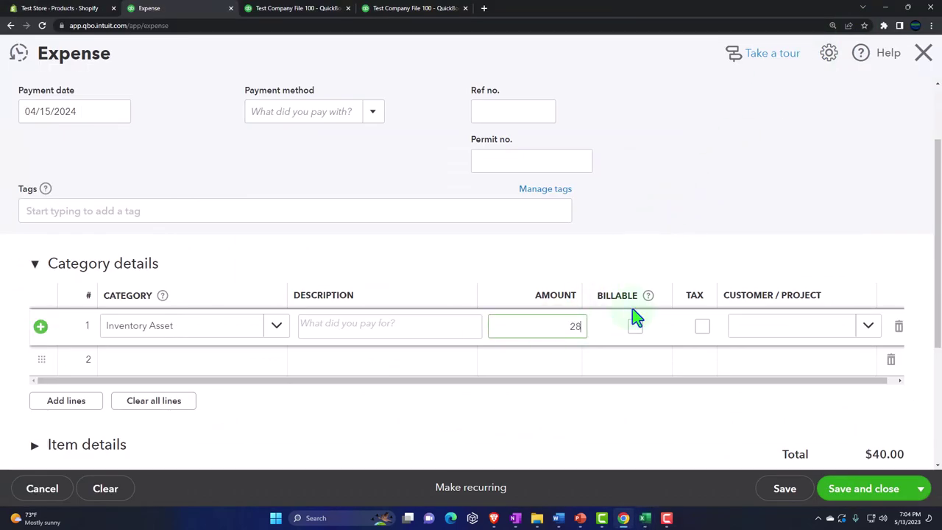
pyautogui.press('Tab')
pyautogui.press('Tab')
pyautogui.press('Tab')
pyautogui.press('Tab')
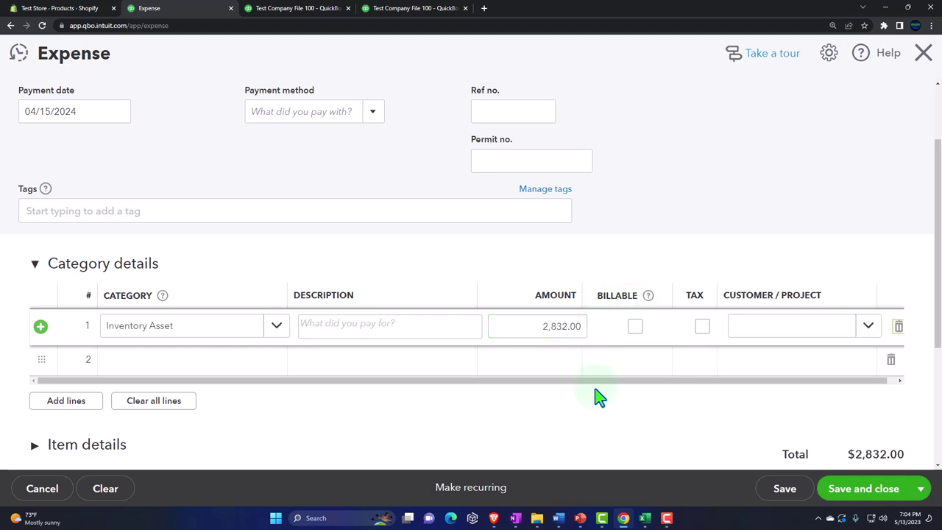
pyautogui.press('Tab')
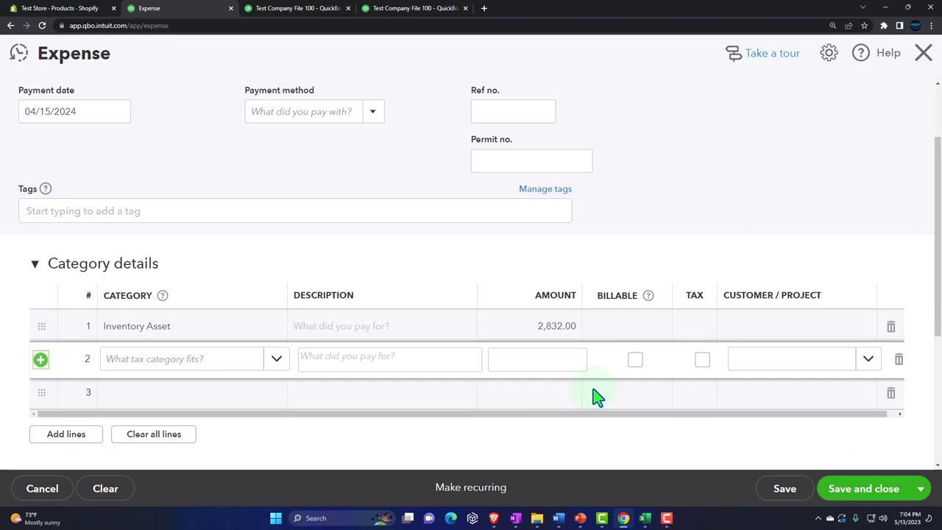
pyautogui.click(863, 491)
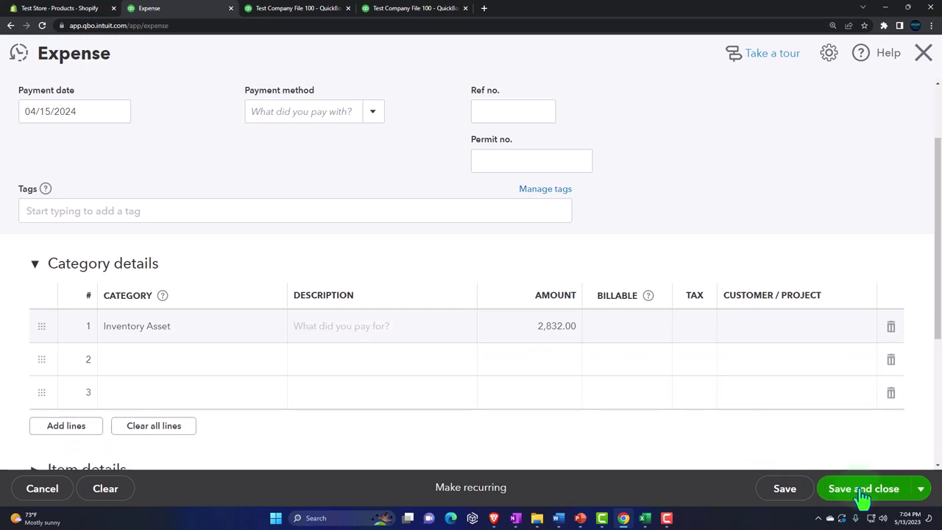
# Step: Rerun the Balance Sheet report and examine the Checking and Inventory Asset balances
pyautogui.click(307, 9)
pyautogui.scroll(3, 372, 255)
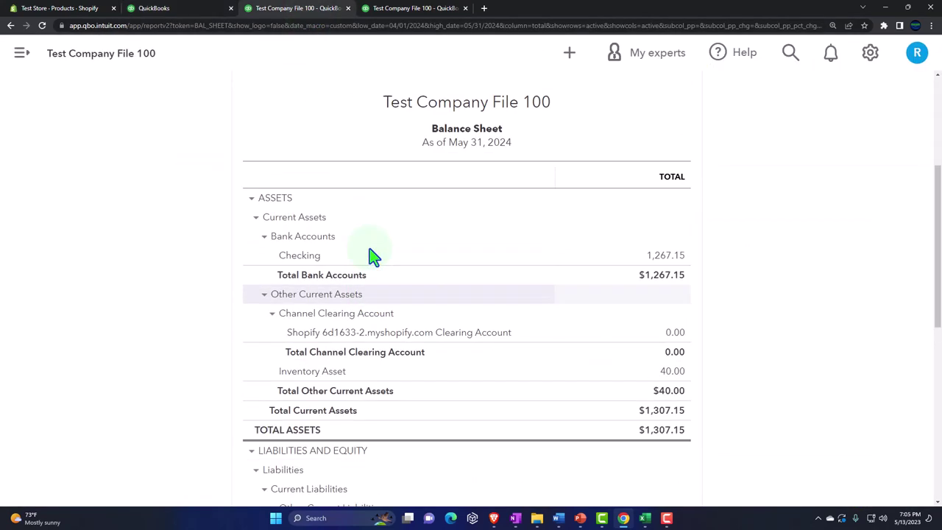
pyautogui.click(667, 181)
pyautogui.scroll(-3, 684, 280)
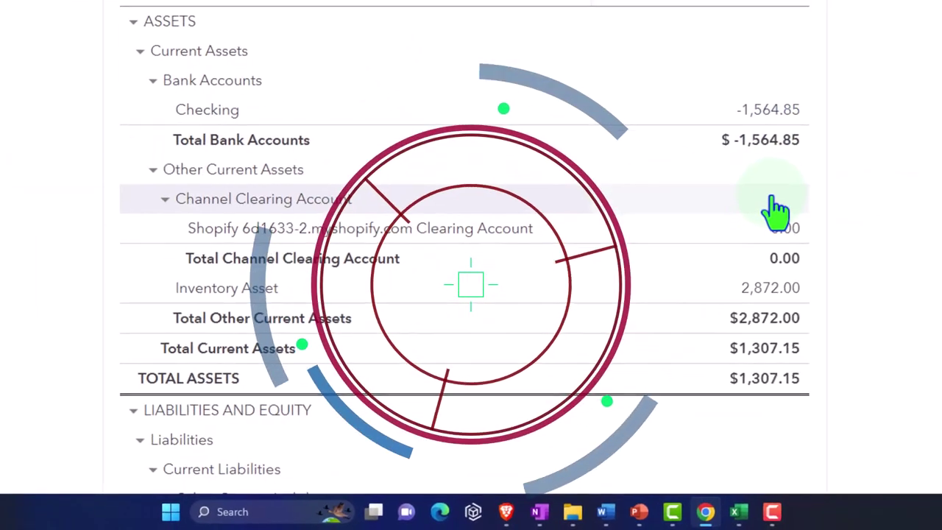
pyautogui.scroll(-1, 780, 208)
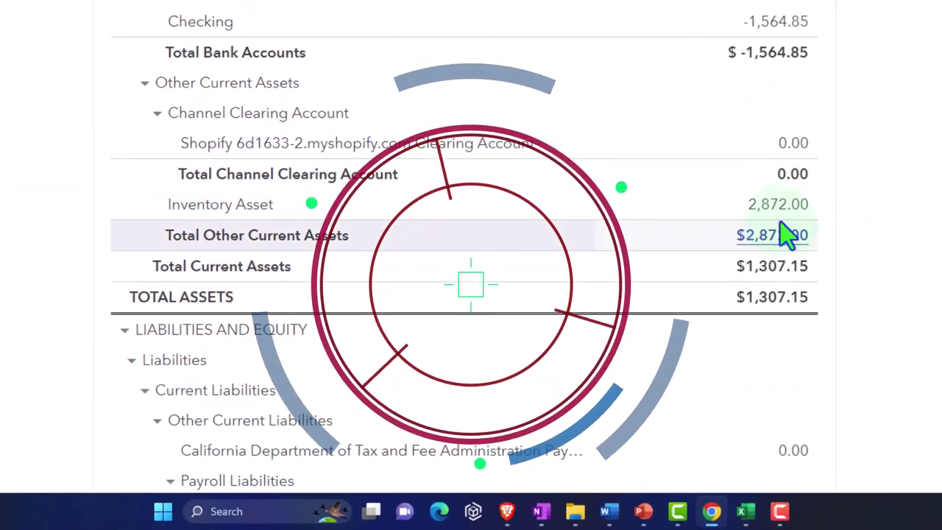
pyautogui.scroll(2, 780, 213)
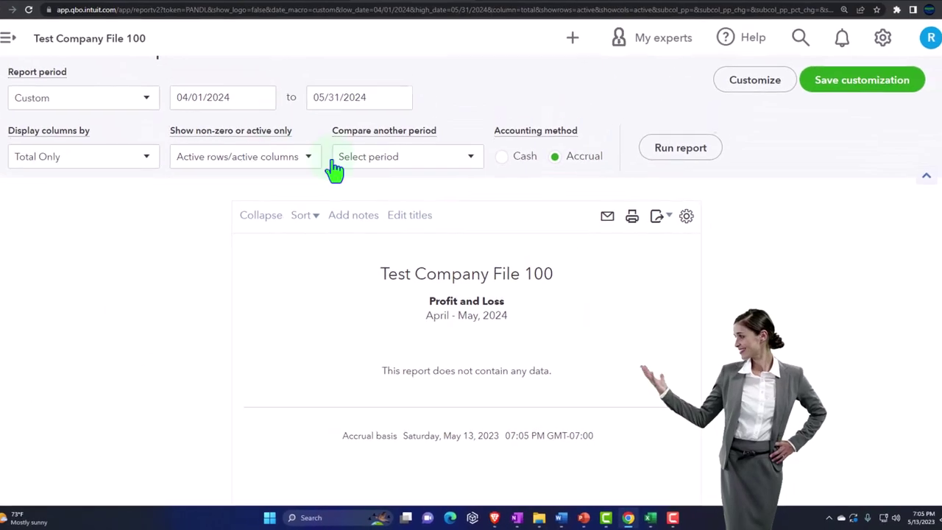
pyautogui.click(73, 8)
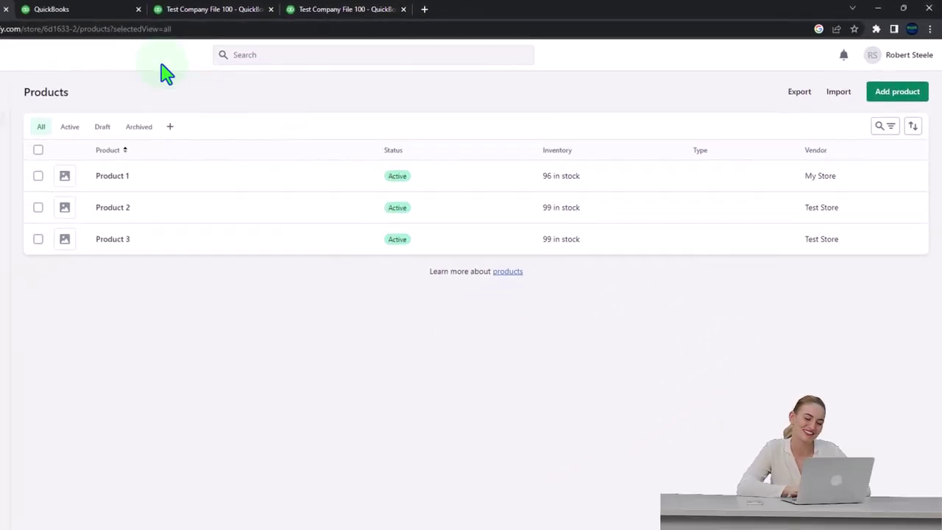
pyautogui.click(171, 10)
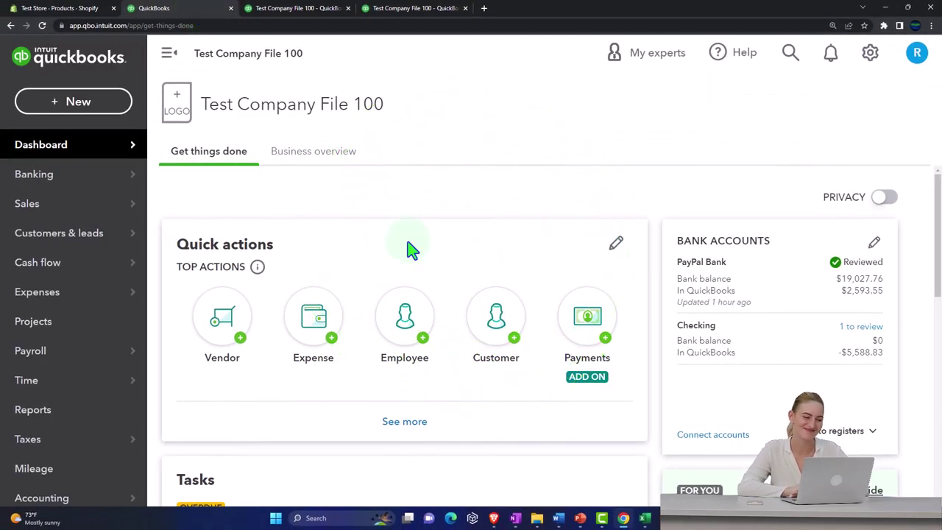
# Step: Switch to the FIFO worksheet in Excel and add filters to the header row of the table A3:K12
pyautogui.moveTo(646, 515)
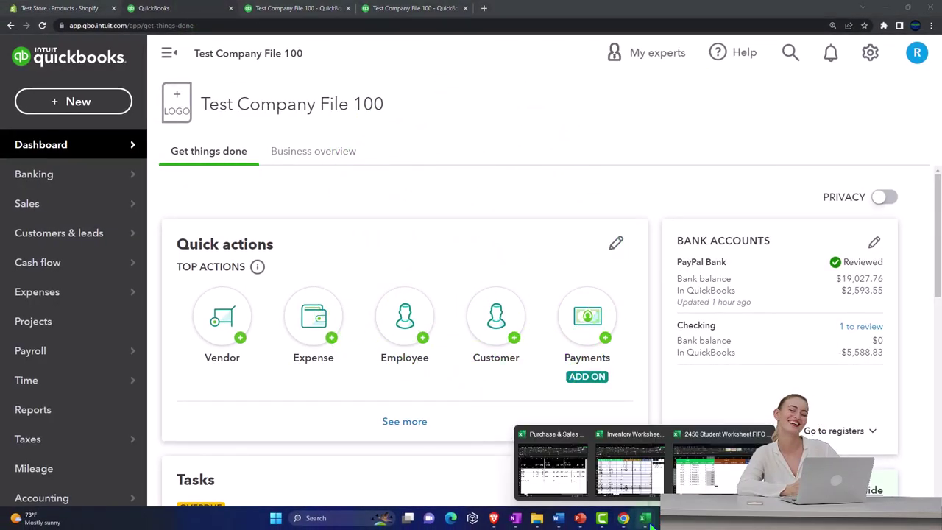
pyautogui.click(714, 475)
pyautogui.click(328, 428)
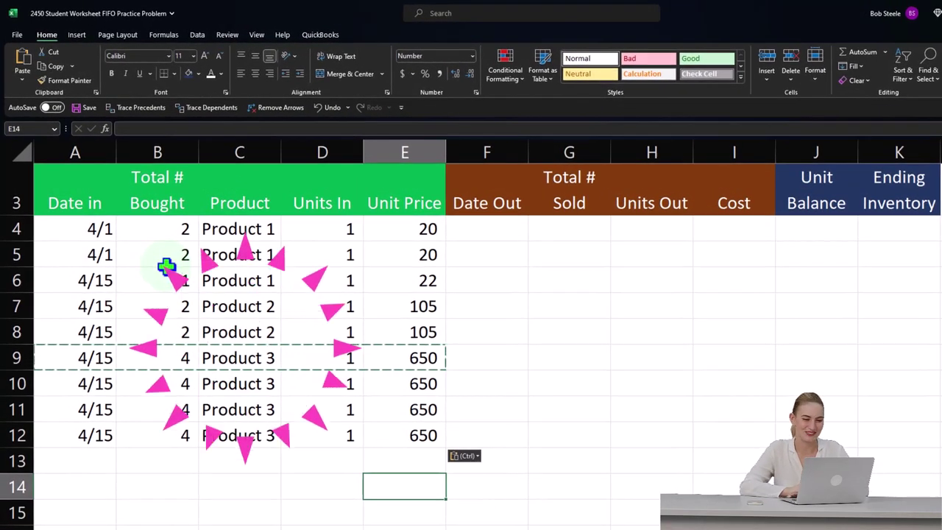
pyautogui.moveTo(76, 174); pyautogui.dragTo(889, 457)
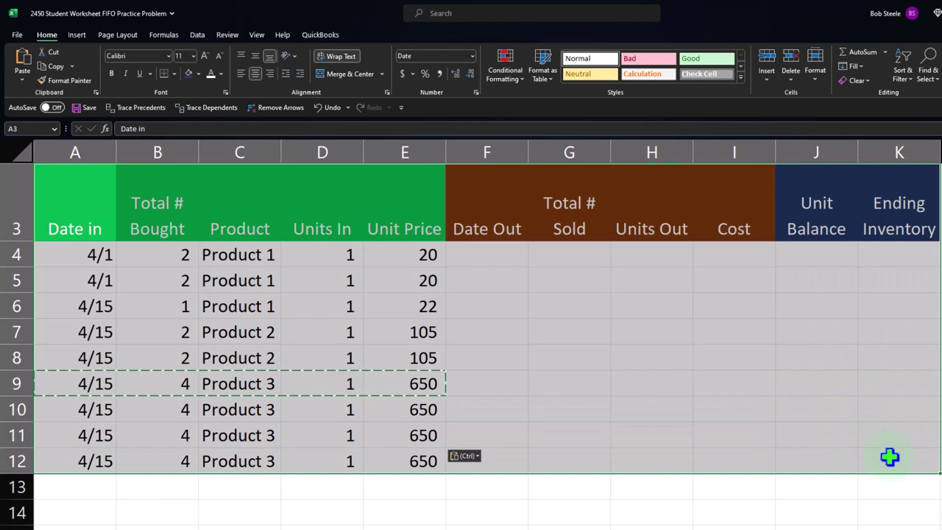
pyautogui.click(197, 35)
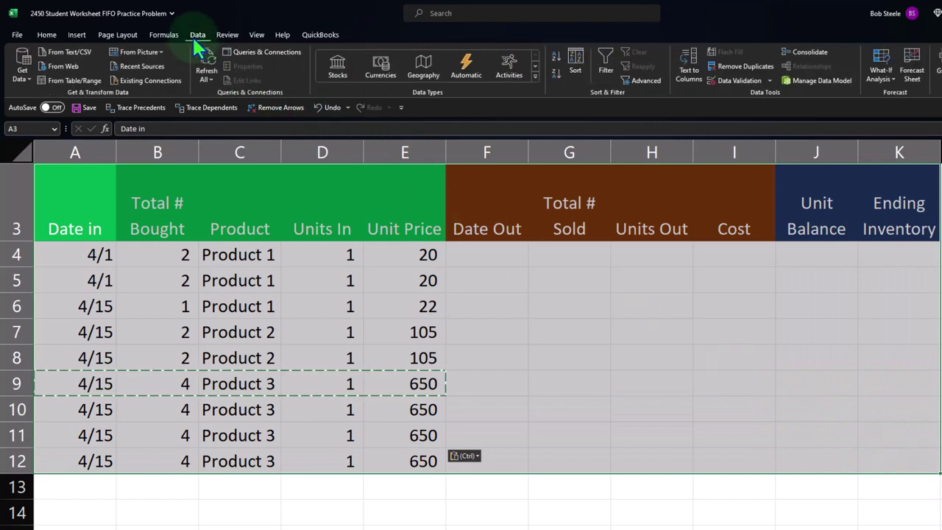
pyautogui.click(602, 64)
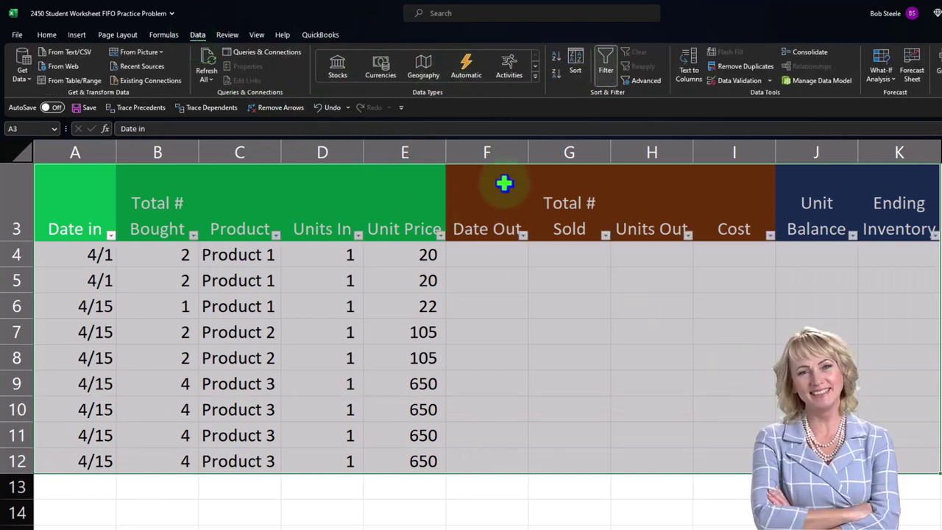
# Step: Remove the header filters from the inventory data and convert A3:K12 into a table with headers
pyautogui.click(603, 67)
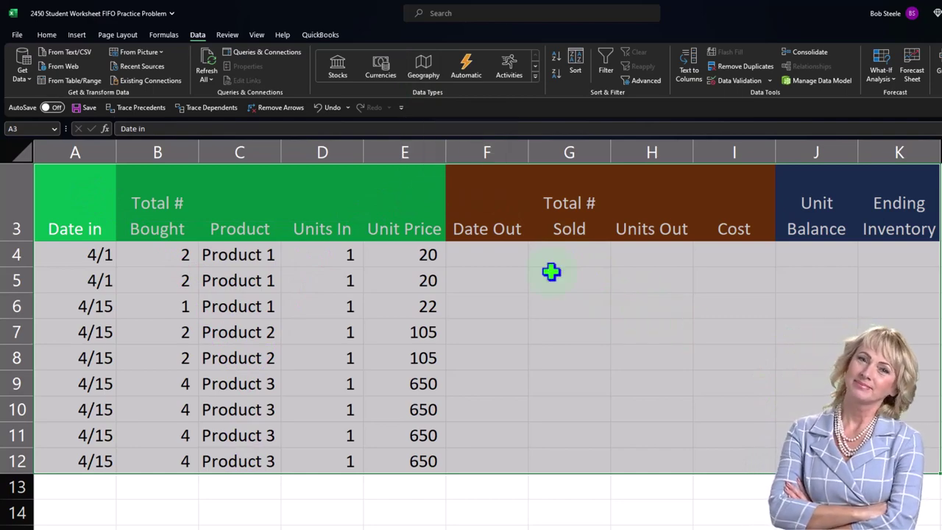
pyautogui.click(76, 34)
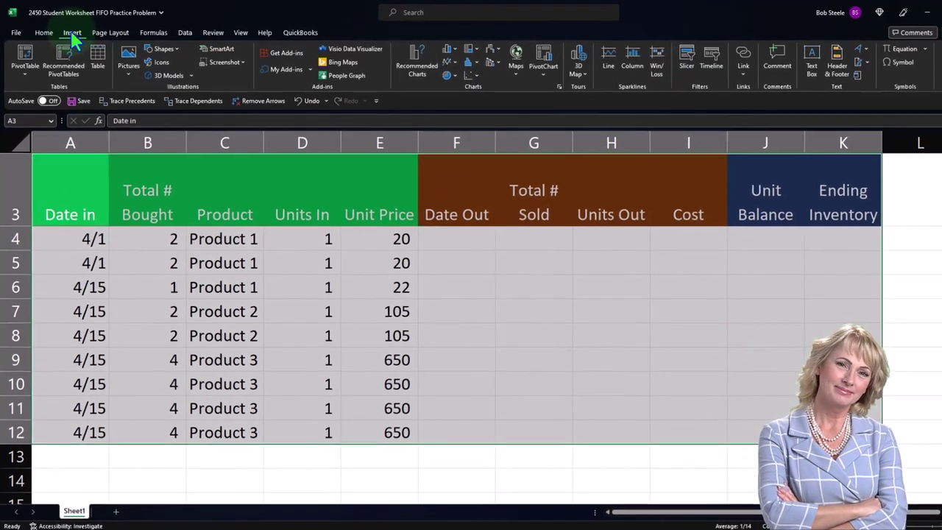
pyautogui.click(97, 55)
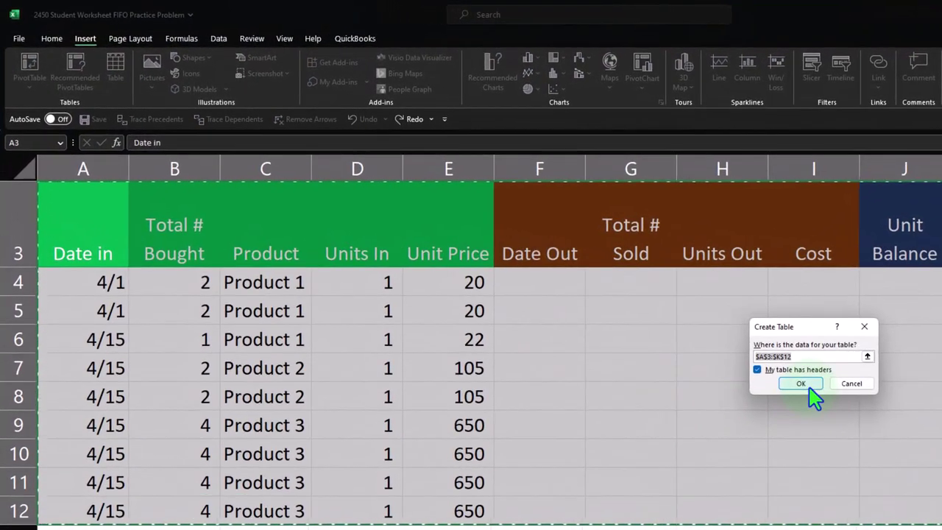
pyautogui.click(808, 387)
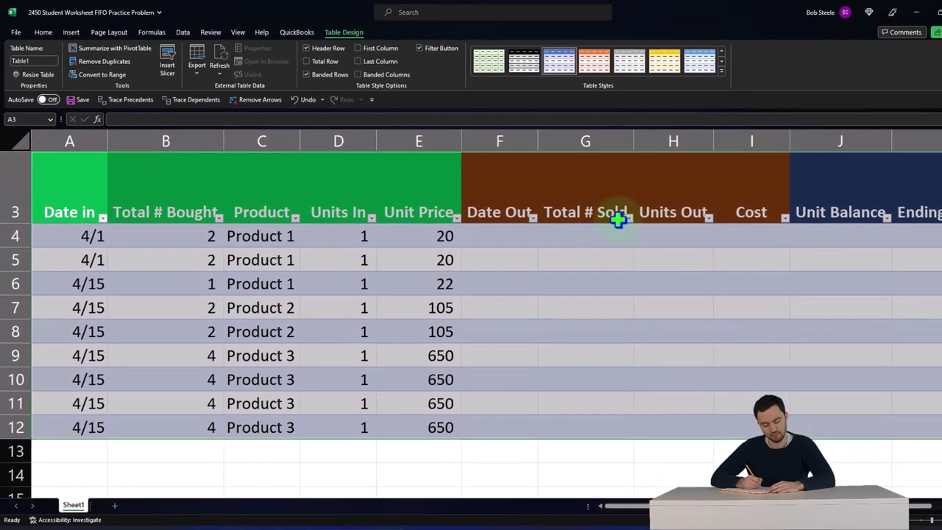
pyautogui.click(617, 243)
pyautogui.click(572, 213)
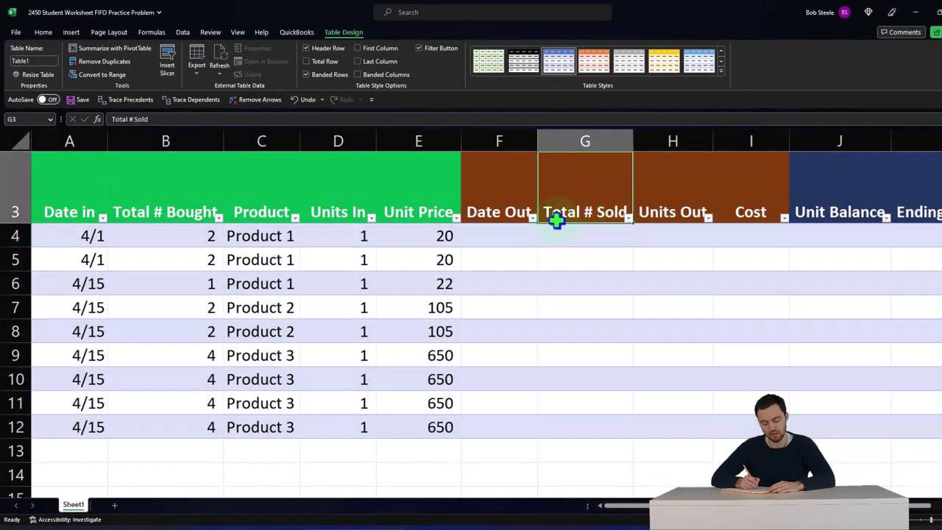
# Step: Narrow columns A through K of the inventory table to one equal width
pyautogui.moveTo(78, 185); pyautogui.dragTo(783, 194)
pyautogui.moveTo(763, 140); pyautogui.dragTo(22, 138)
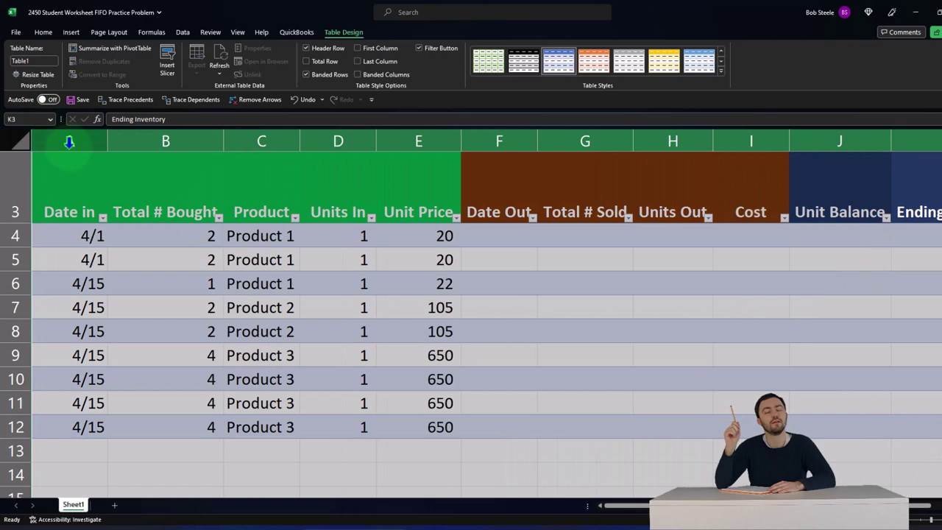
pyautogui.moveTo(110, 133); pyautogui.dragTo(100, 133)
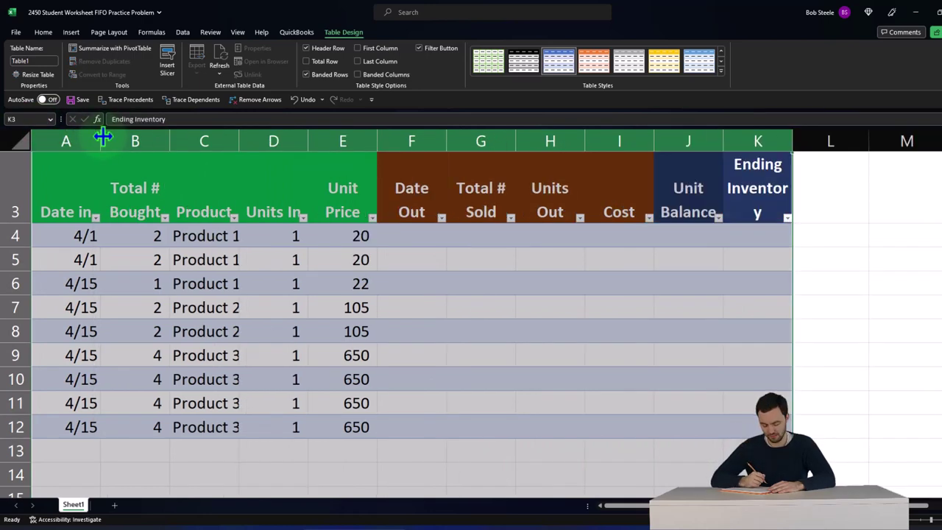
pyautogui.click(596, 279)
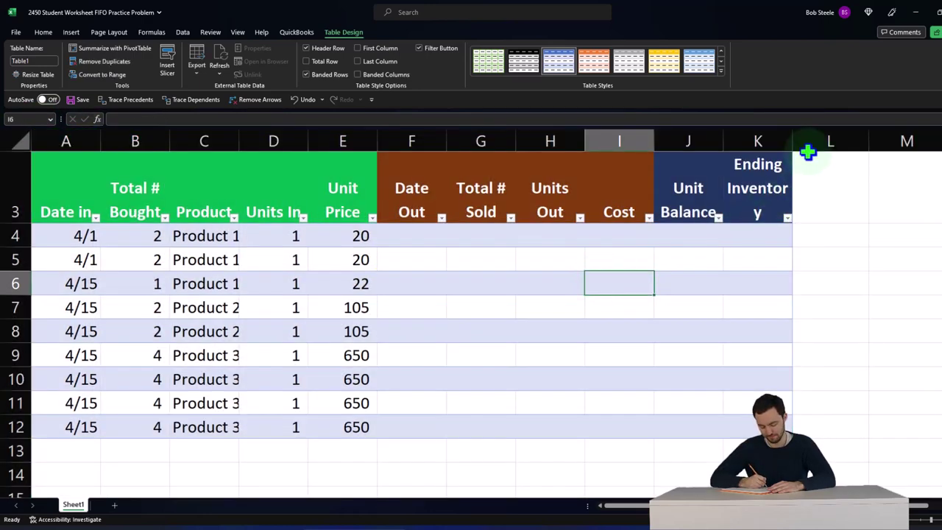
# Step: Widen the Product and Ending Inventory columns slightly so that their contents fit
pyautogui.moveTo(792, 140); pyautogui.dragTo(797, 141)
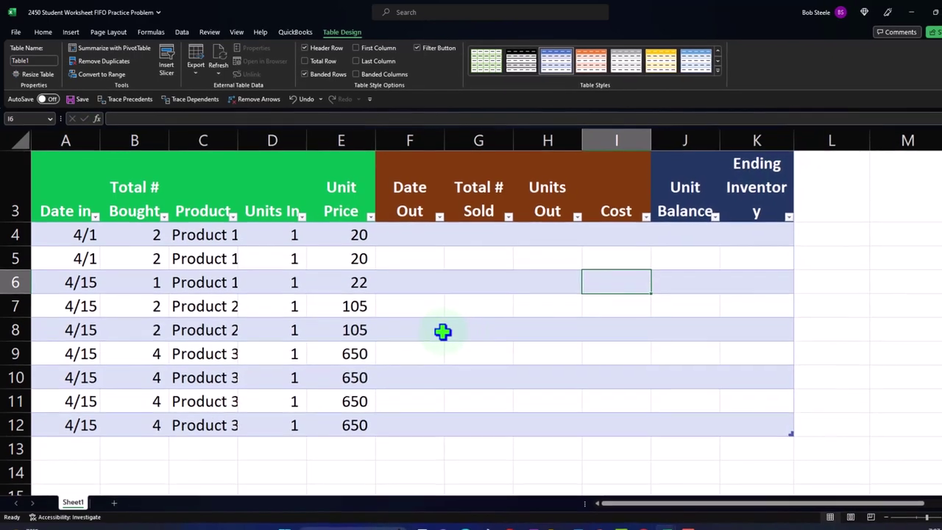
pyautogui.moveTo(231, 131); pyautogui.dragTo(236, 132)
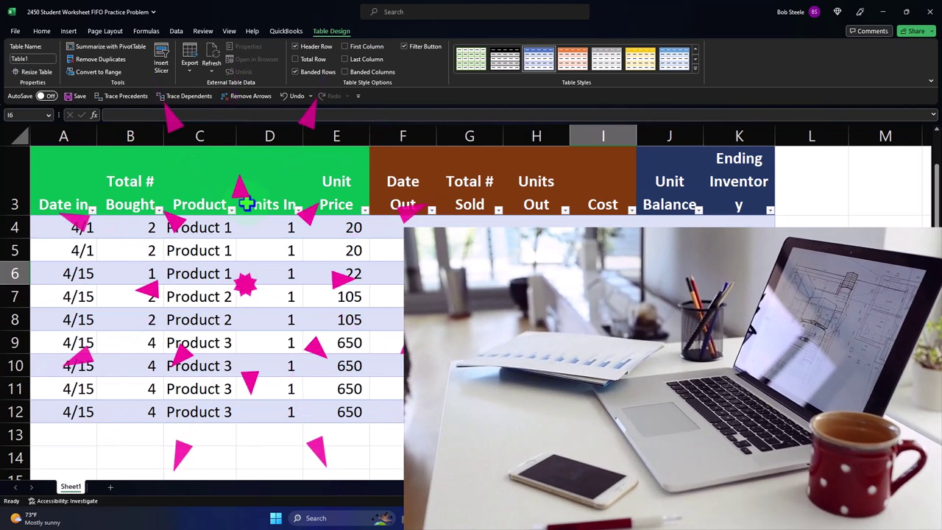
pyautogui.moveTo(775, 136); pyautogui.dragTo(780, 138)
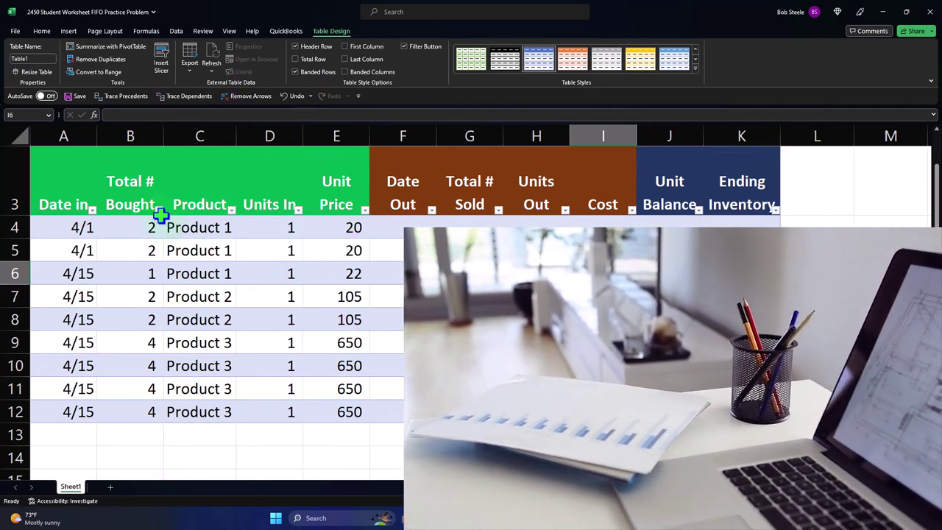
# Step: Filter the Product column to Product 1 only and highlight its Units In and Unit Price cells for review
pyautogui.click(231, 211)
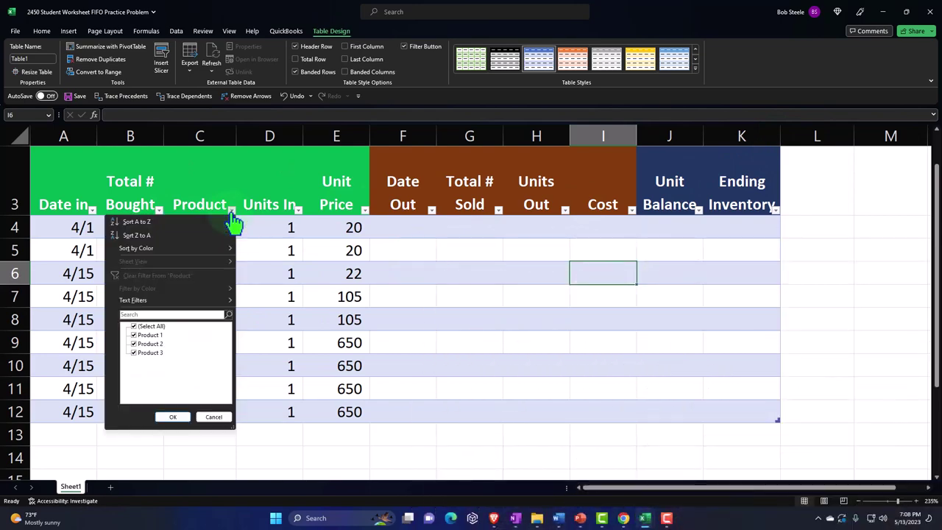
pyautogui.click(133, 326)
pyautogui.click(133, 335)
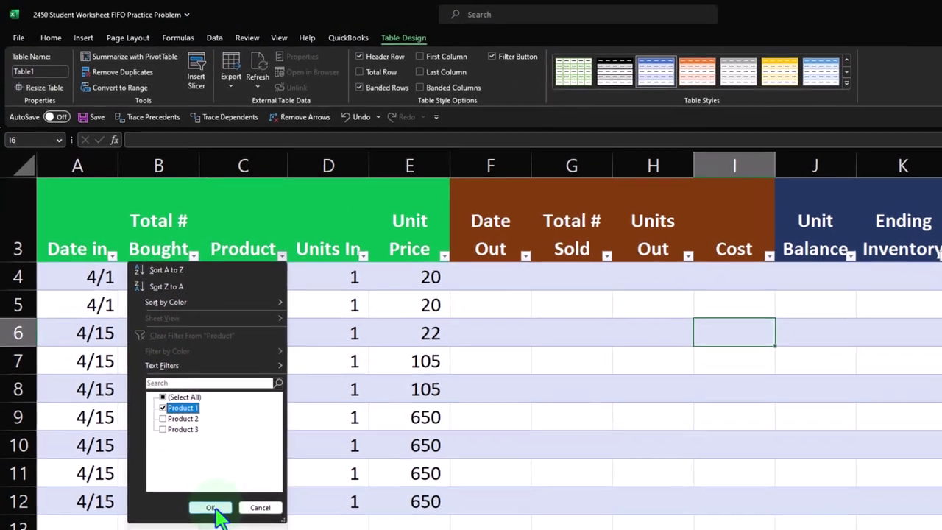
pyautogui.click(215, 508)
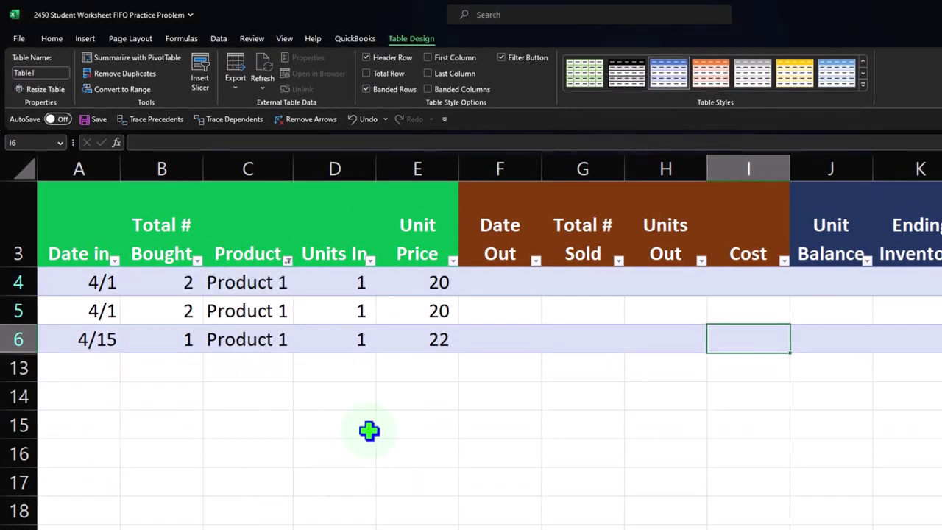
pyautogui.moveTo(339, 282); pyautogui.dragTo(338, 335)
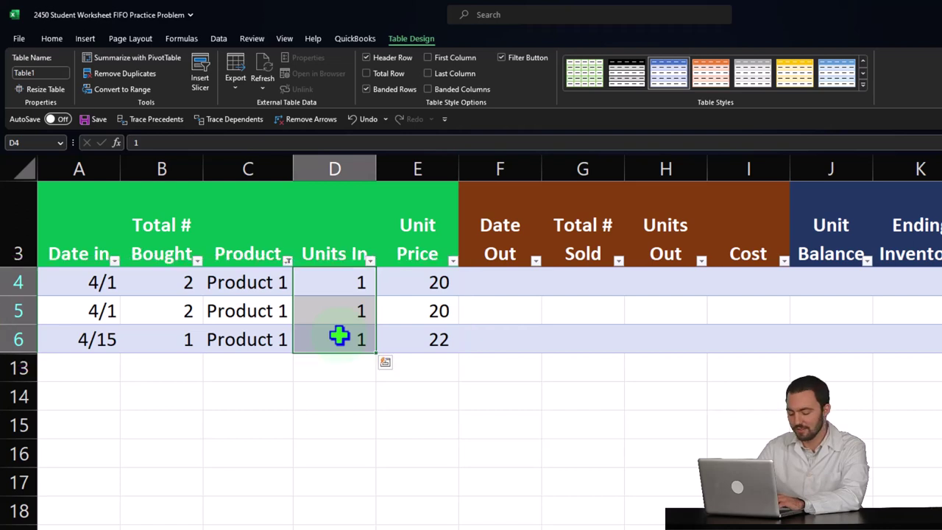
pyautogui.moveTo(431, 287); pyautogui.dragTo(431, 331)
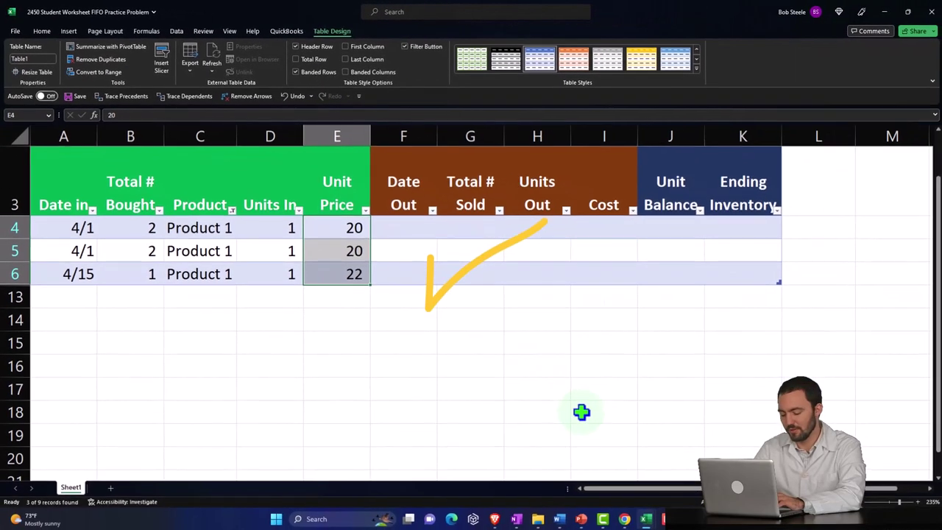
# Step: Switch to the browser to check QuickBooks and the Shopify product list, and return to the FIFO practice worksheet in Excel
pyautogui.moveTo(667, 529)
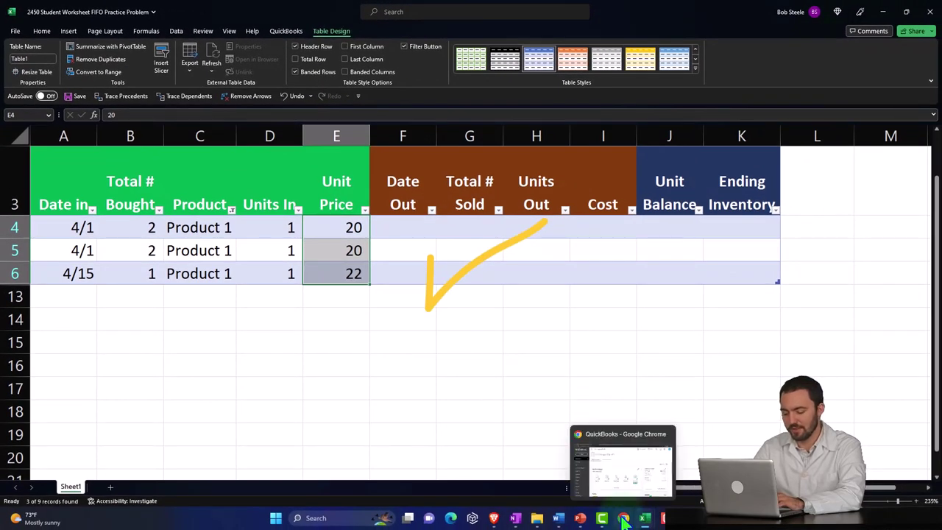
pyautogui.click(619, 462)
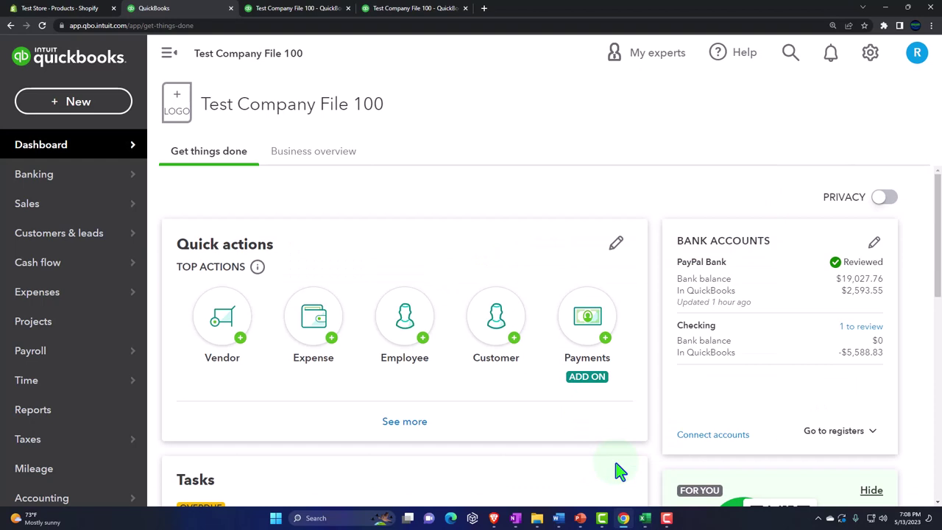
pyautogui.click(70, 8)
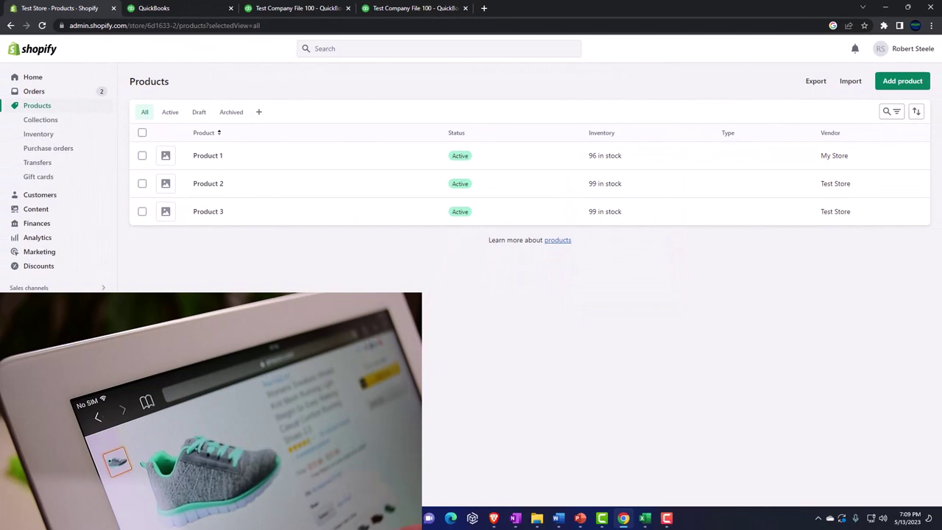
pyautogui.click(645, 518)
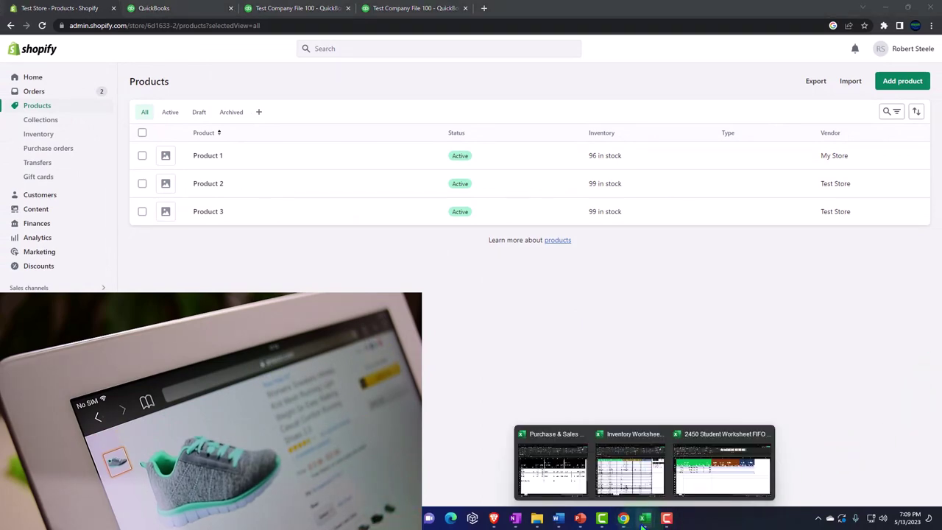
pyautogui.click(645, 518)
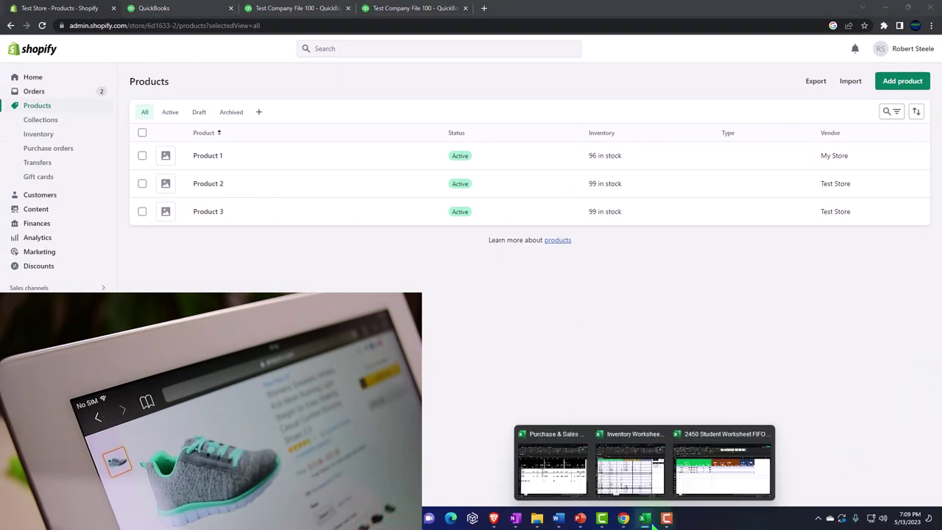
pyautogui.click(694, 475)
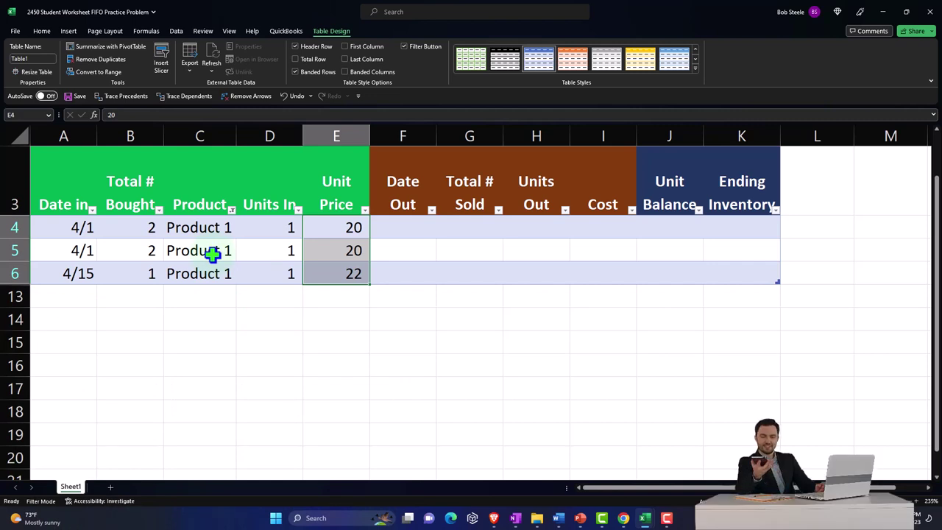
# Step: Try to enter the sale date in the Date Out cell of row 4
pyautogui.click(407, 229)
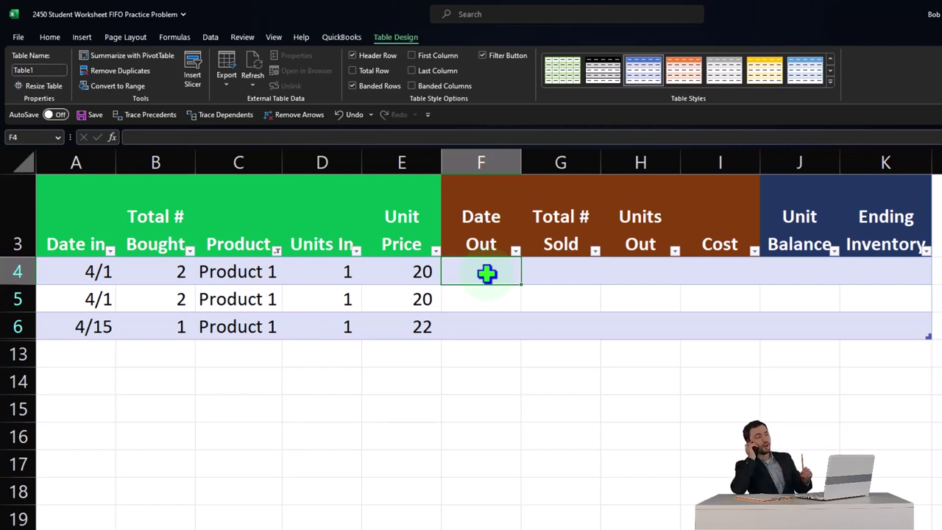
pyautogui.write('4/3')
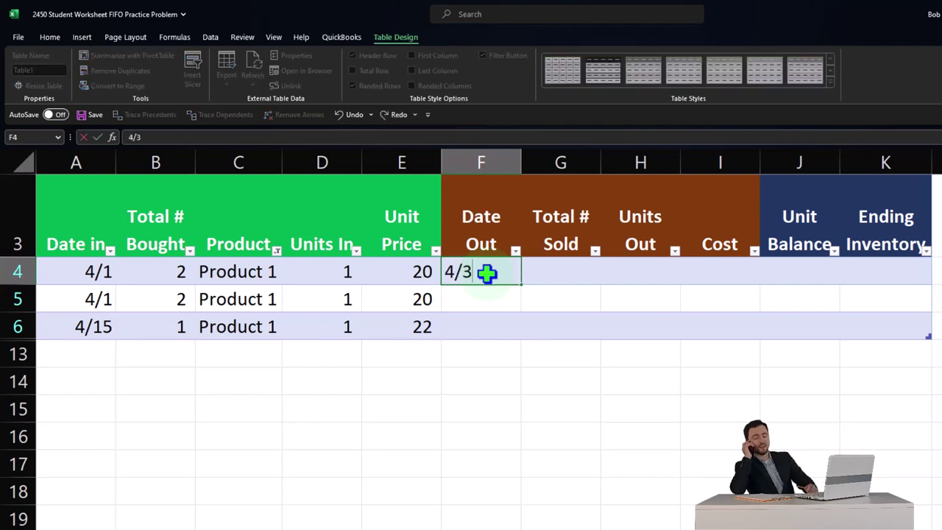
pyautogui.press('Return')
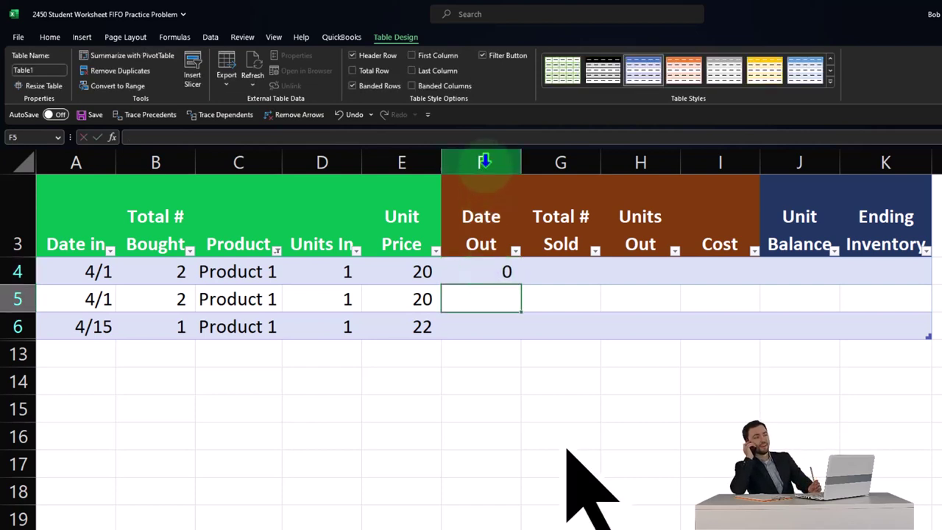
# Step: Format the whole Date Out column as a date of the 3/14 type
pyautogui.click(484, 159)
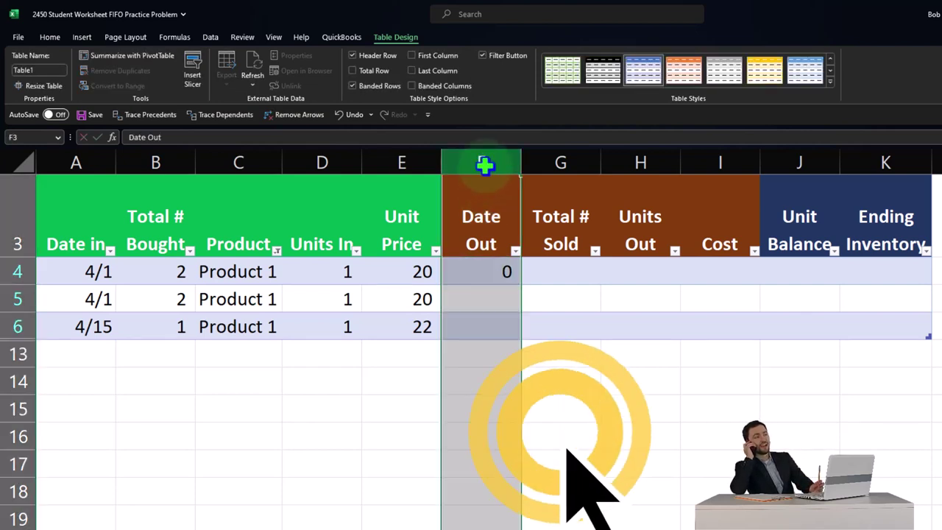
pyautogui.rightClick(486, 310)
pyautogui.click(519, 471)
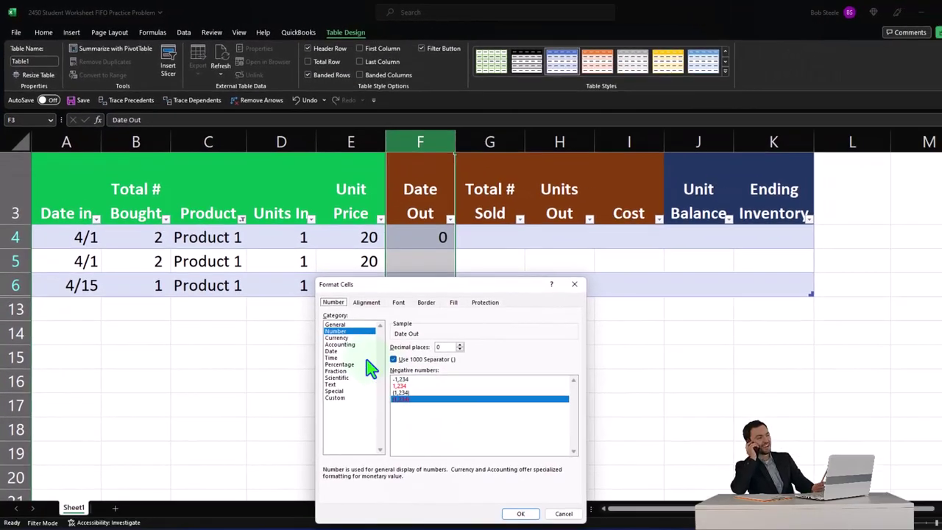
pyautogui.click(331, 352)
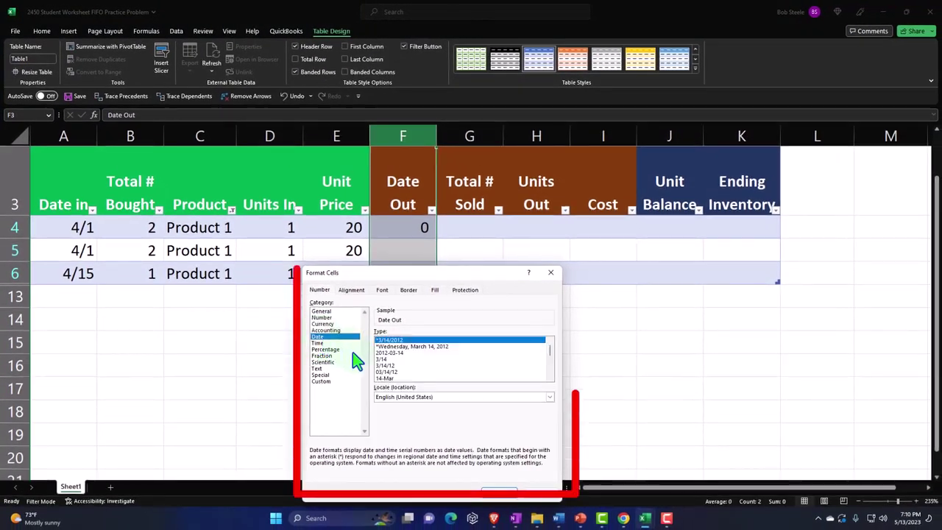
pyautogui.click(383, 359)
pyautogui.click(508, 489)
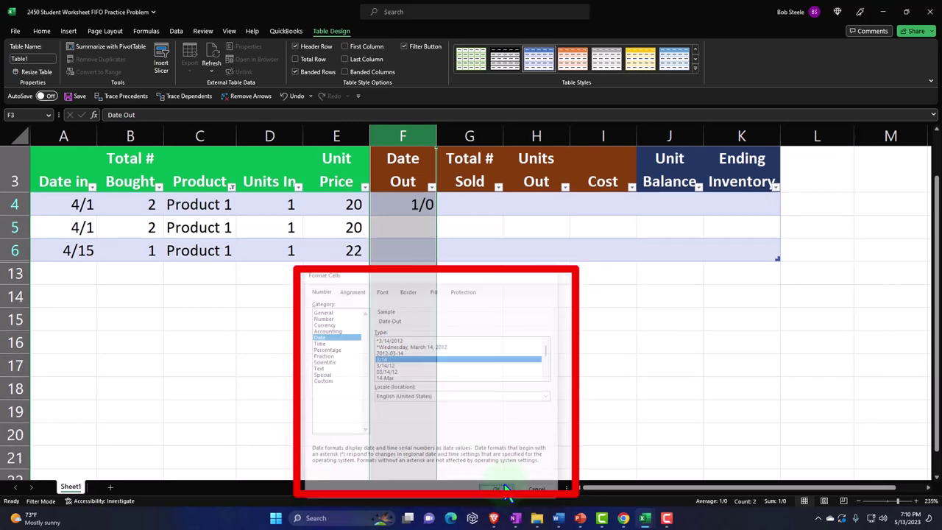
# Step: Enter 4/30 as the Date Out for the first Product 1 unit in row 4
pyautogui.click(410, 212)
pyautogui.write('4/30')
pyautogui.press('Return')
pyautogui.press('Up')
pyautogui.press('Up')
pyautogui.press('Up')
pyautogui.press('Up')
pyautogui.press('Down')
pyautogui.press('Down')
pyautogui.press('Down')
# Step: Enter 3 as the Total # Sold and 1 as the Units Out in row 4
pyautogui.press('Right')
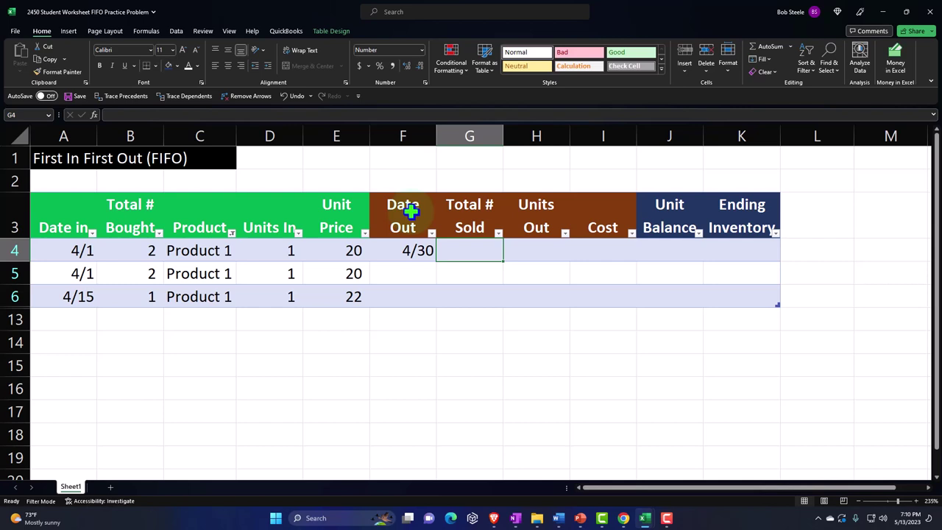
pyautogui.write('3')
pyautogui.press('Return')
pyautogui.press('Up')
pyautogui.press('Right')
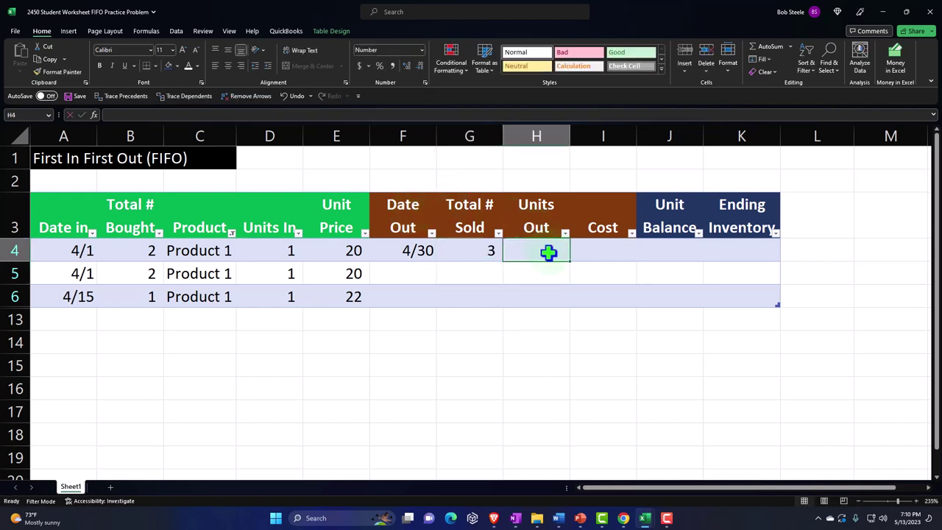
pyautogui.write('1')
pyautogui.press('Return')
pyautogui.press('Up')
# Step: Enter a formula in the Cost cell of row 4 that equals the same row's Unit Price
pyautogui.press('Right')
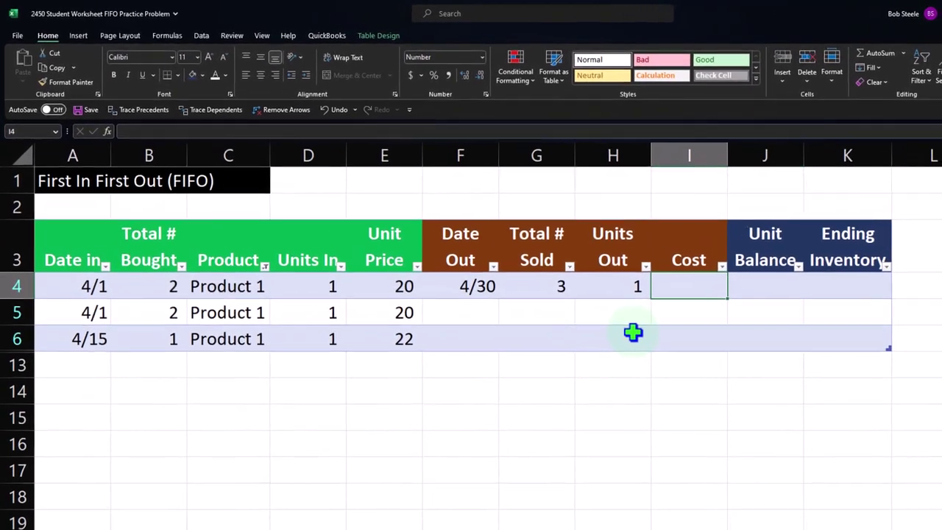
pyautogui.write('=')
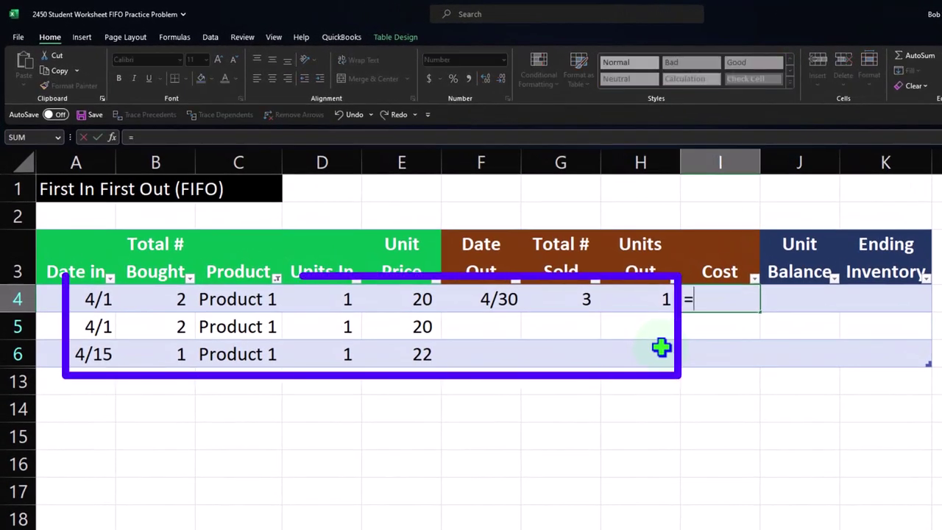
pyautogui.press('Left')
pyautogui.press('Left')
pyautogui.press('Left')
pyautogui.press('Left')
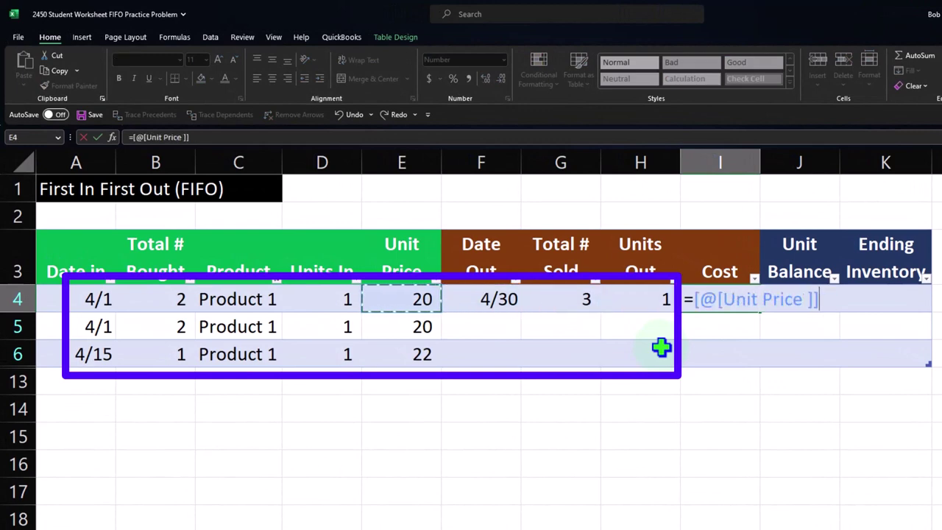
pyautogui.press('Return')
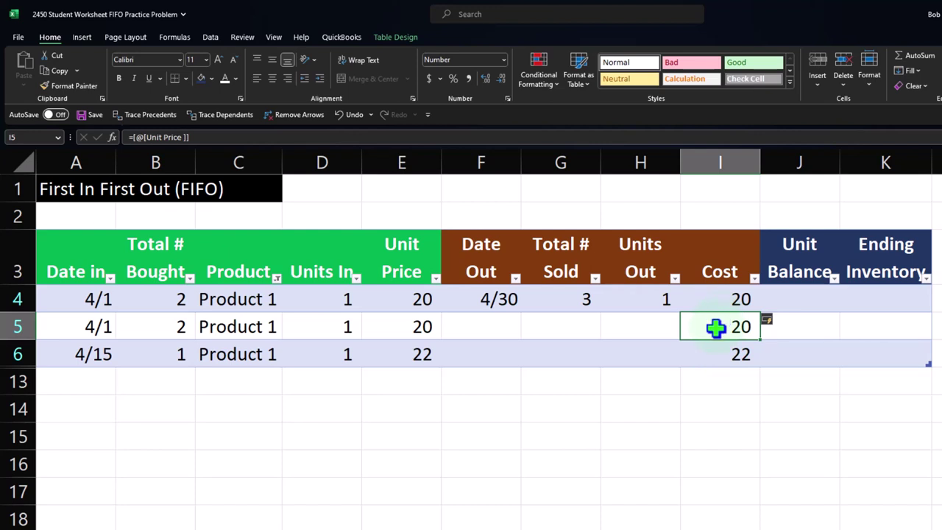
# Step: Undo the automatic fill of the Cost column, then copy row 4's Date Out through Cost entries into rows 5 and 6
pyautogui.moveTo(716, 328); pyautogui.dragTo(714, 340)
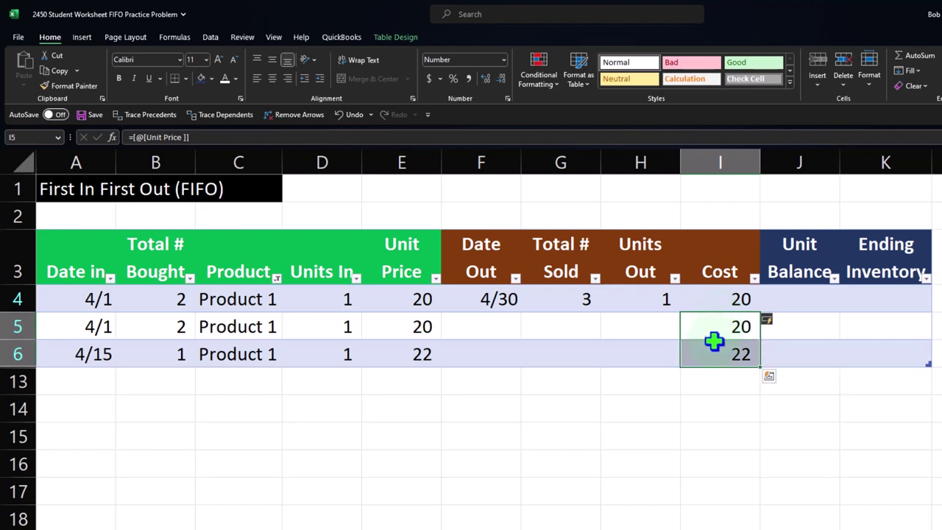
pyautogui.hotkey('ctrl', 'z')
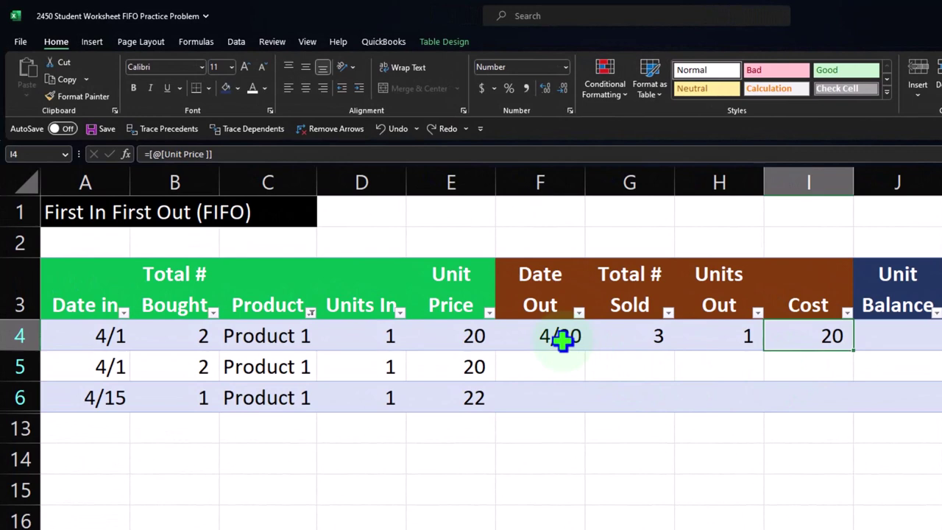
pyautogui.moveTo(563, 338); pyautogui.dragTo(806, 333)
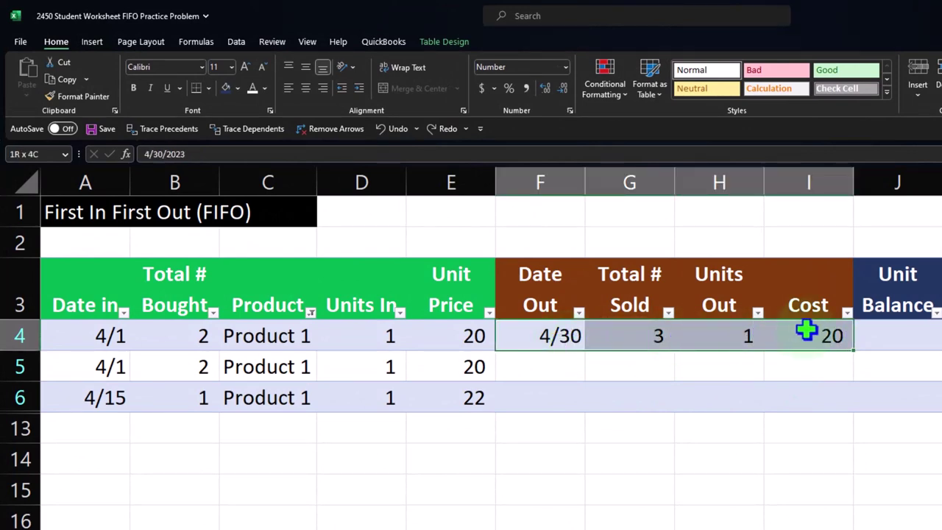
pyautogui.hotkey('ctrl', 'c')
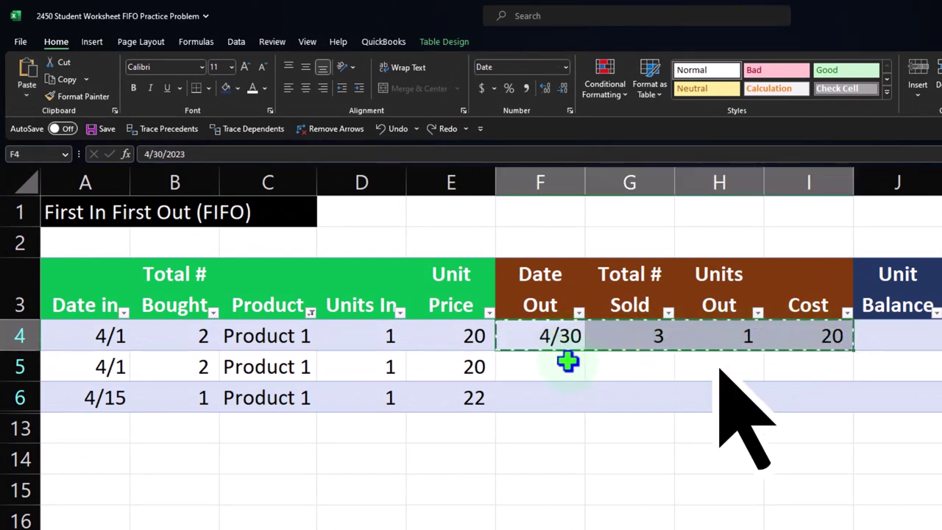
pyautogui.moveTo(568, 361); pyautogui.dragTo(561, 390)
pyautogui.hotkey('ctrl', 'v')
pyautogui.click(628, 462)
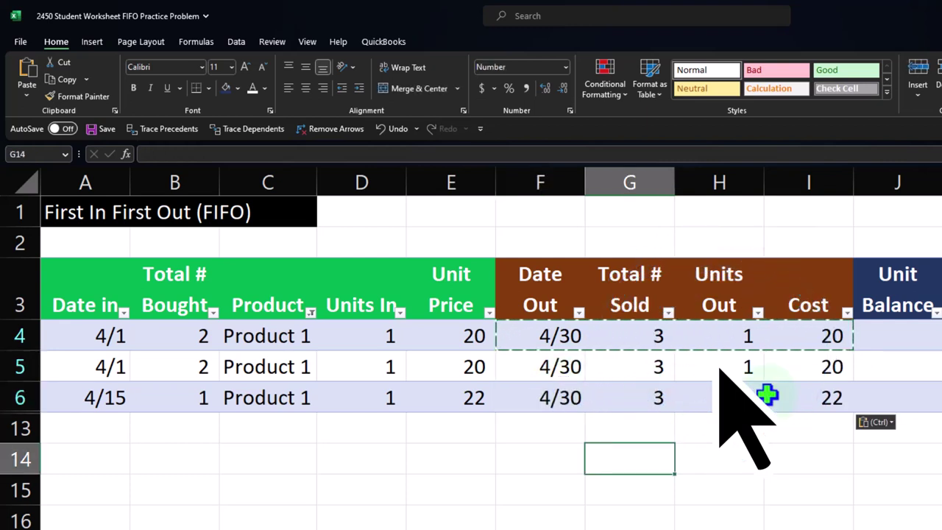
# Step: Enter a Unit Balance formula in row 4 that subtracts the row's Units Out from its Units In
pyautogui.click(815, 340)
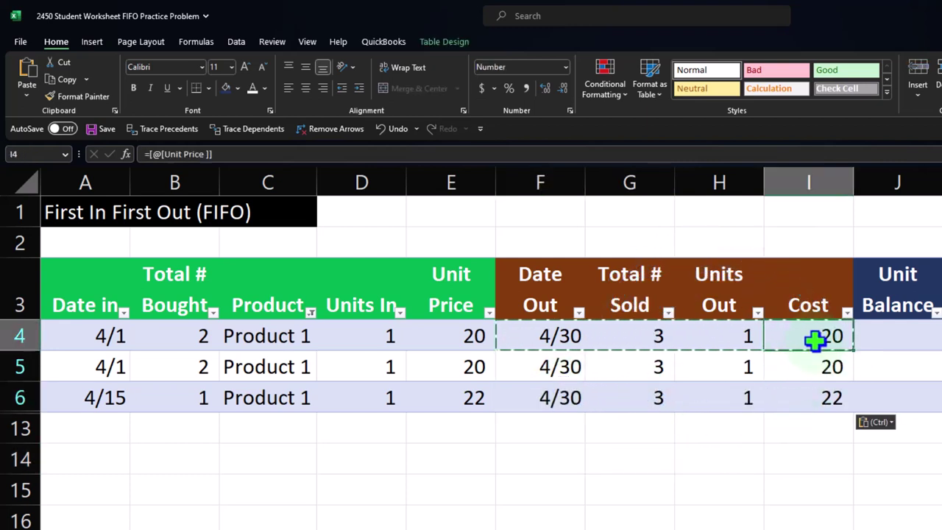
pyautogui.press('Right')
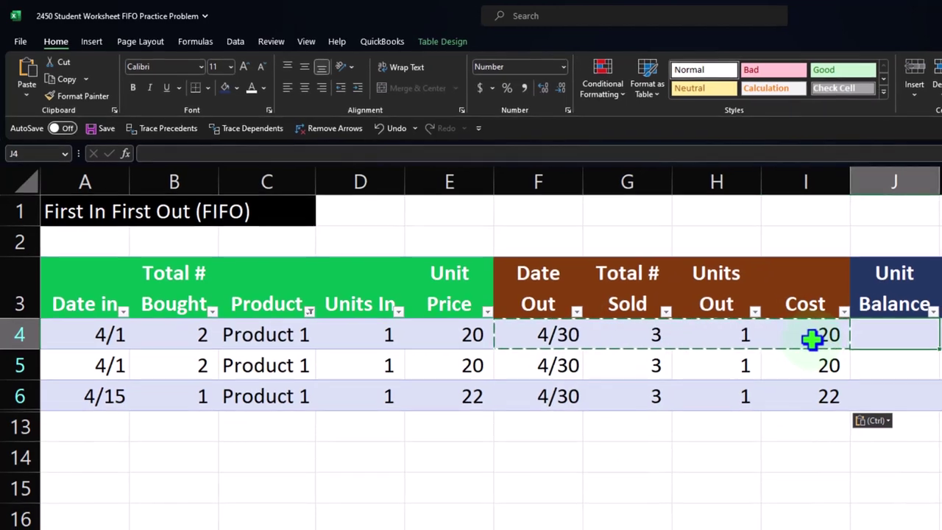
pyautogui.write('=')
pyautogui.press('Left')
pyautogui.press('Left')
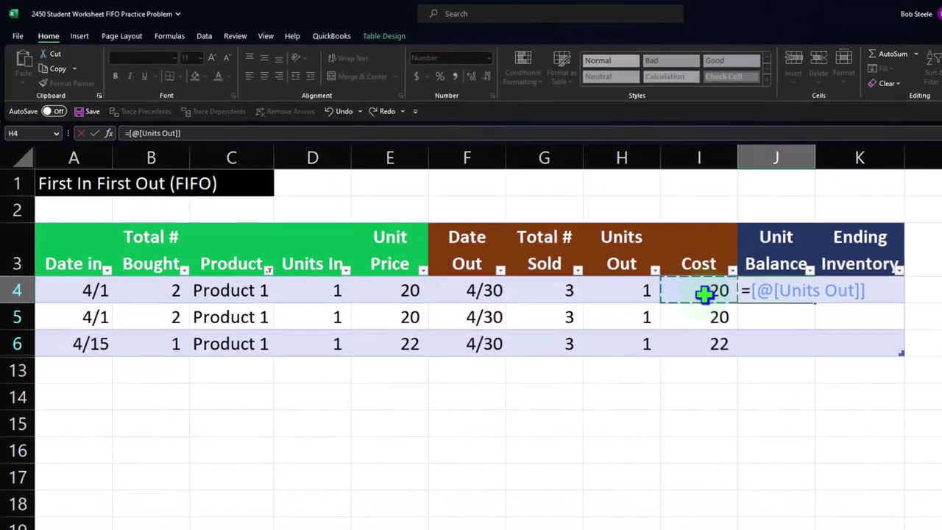
pyautogui.press('Left')
pyautogui.press('Left')
pyautogui.press('Left')
pyautogui.press('Left')
pyautogui.write('-')
pyautogui.press('Left')
pyautogui.press('Left')
pyautogui.press('Left')
pyautogui.press('Right')
pyautogui.press('Return')
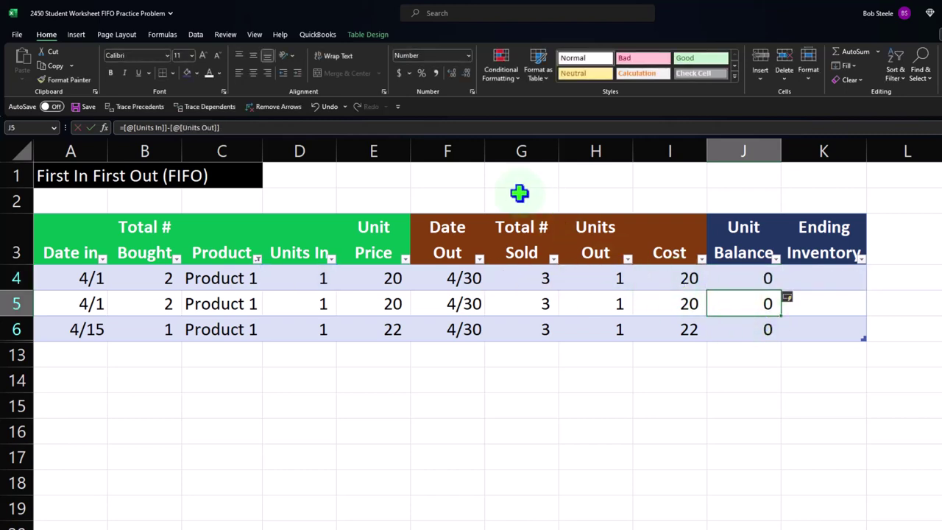
# Step: Undo the automatic fill of the Unit Balance column and copy the row 4 formula into rows 5 and 6 only
pyautogui.click(322, 106)
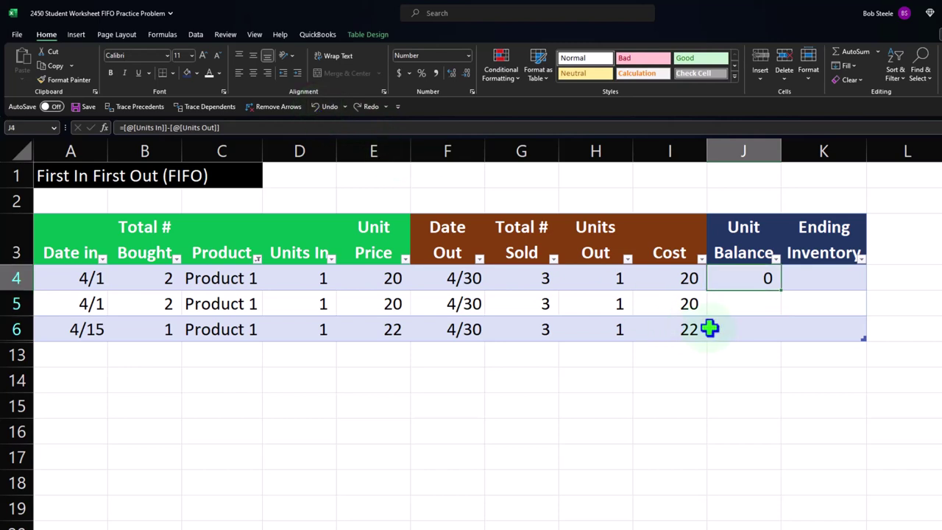
pyautogui.click(760, 301)
pyautogui.moveTo(754, 316); pyautogui.dragTo(753, 321)
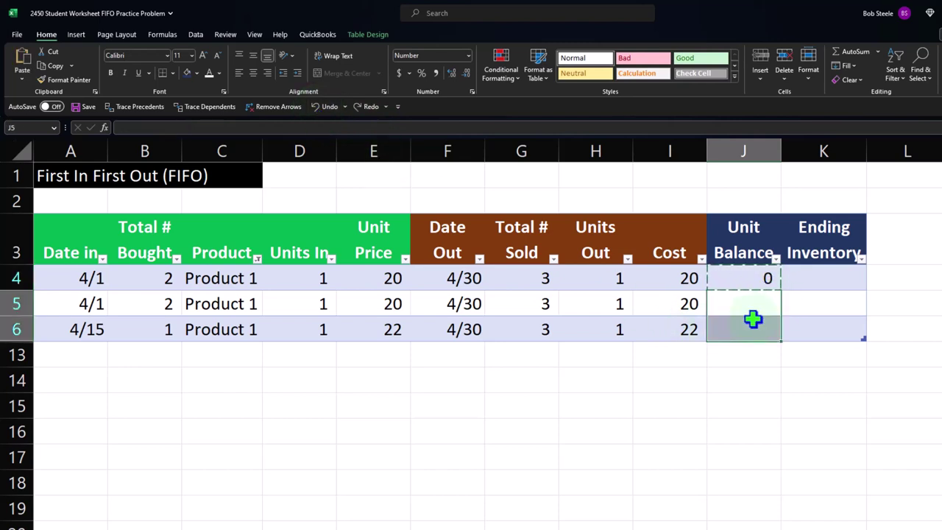
pyautogui.hotkey('ctrl', 'v')
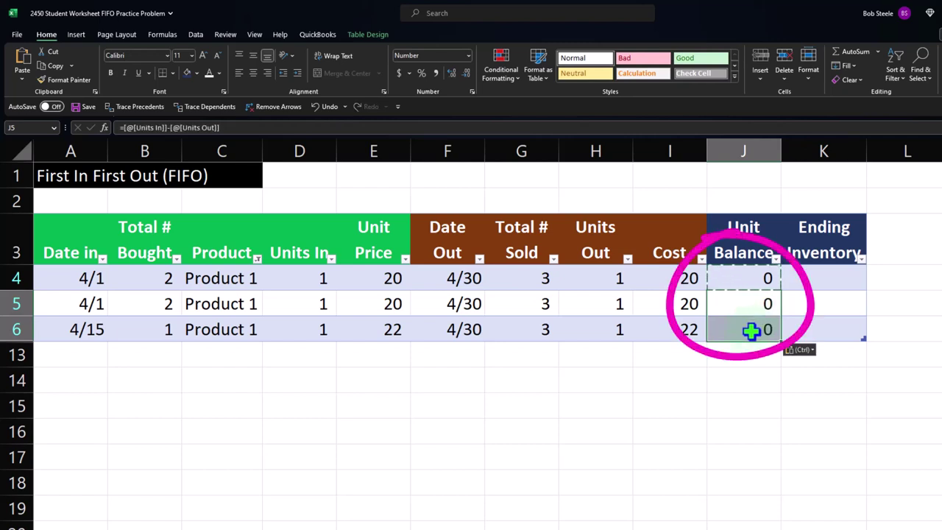
# Step: Enter an Ending Inventory formula in row 4 that subtracts the row's Cost from its Unit Price
pyautogui.click(823, 287)
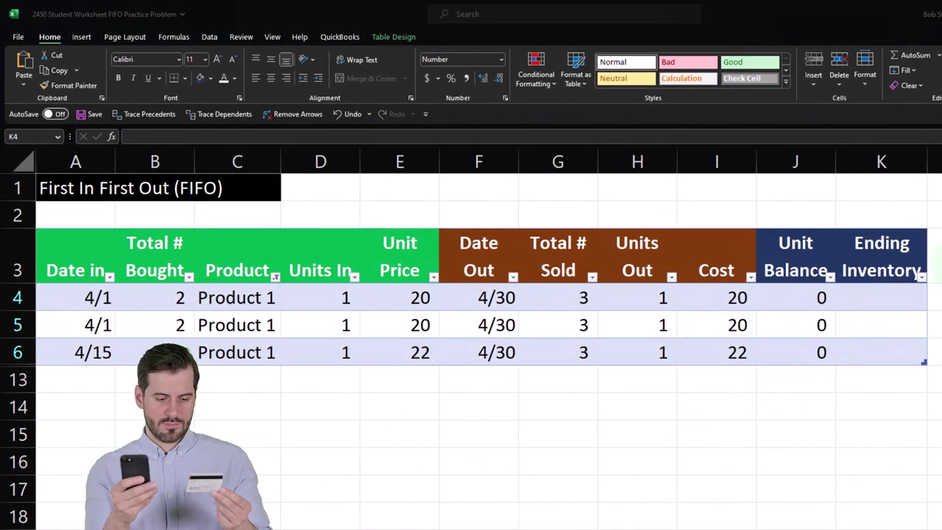
pyautogui.write('=')
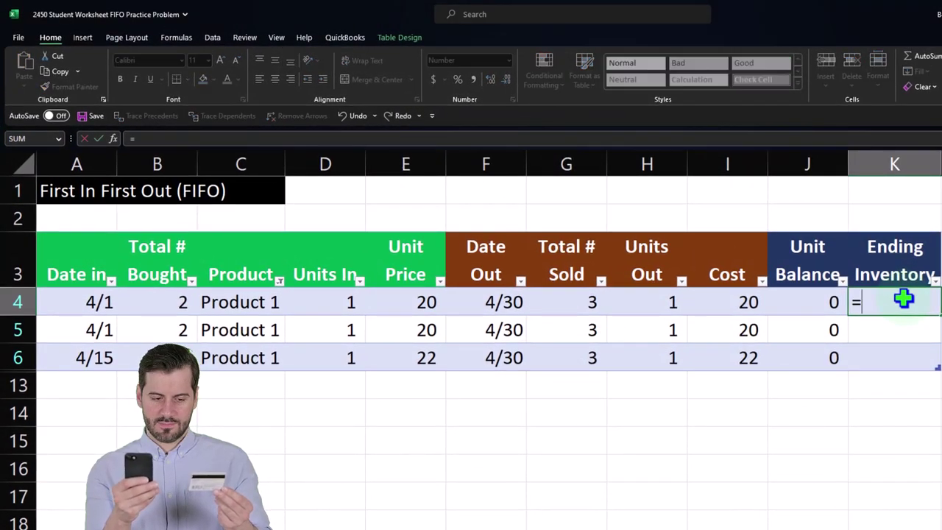
pyautogui.press('Left')
pyautogui.press('Left')
pyautogui.press('Left')
pyautogui.press('Left')
pyautogui.press('Left')
pyautogui.press('Left')
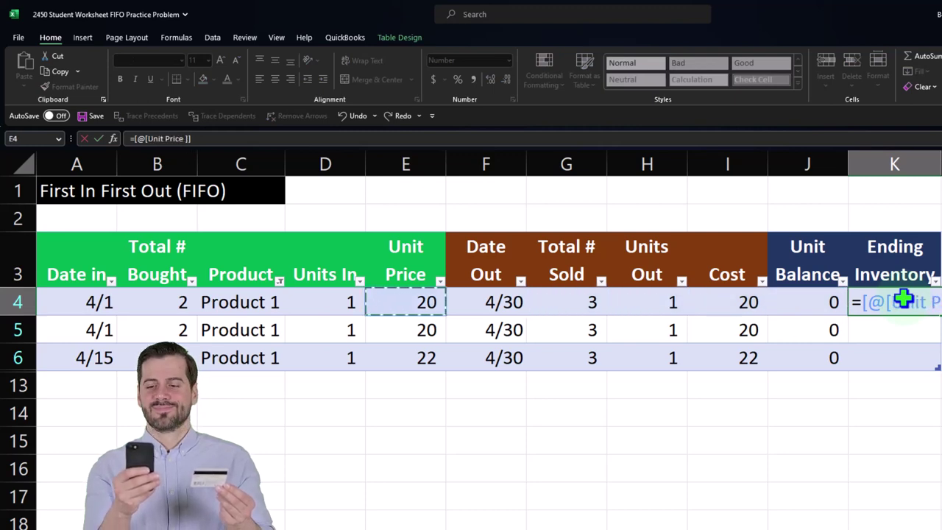
pyautogui.write('-')
pyautogui.press('Left')
pyautogui.press('Left')
pyautogui.press('Return')
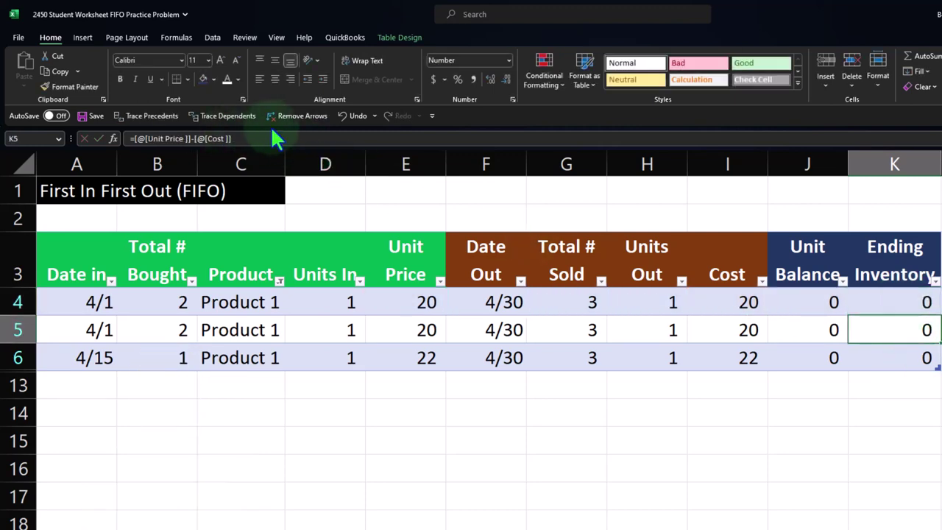
# Step: Undo the automatic fill of the Ending Inventory column and copy the row 4 formula into rows 5 and 6 only
pyautogui.click(346, 118)
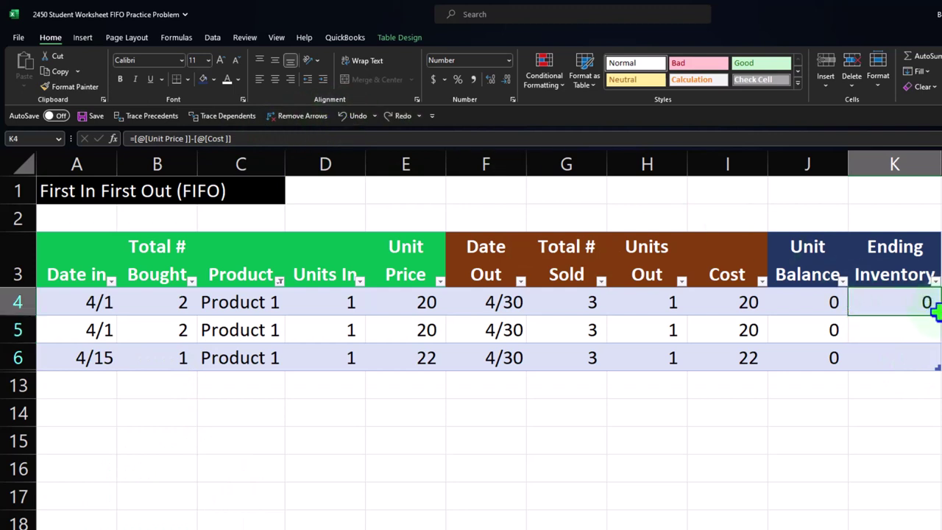
pyautogui.moveTo(928, 340); pyautogui.dragTo(905, 353)
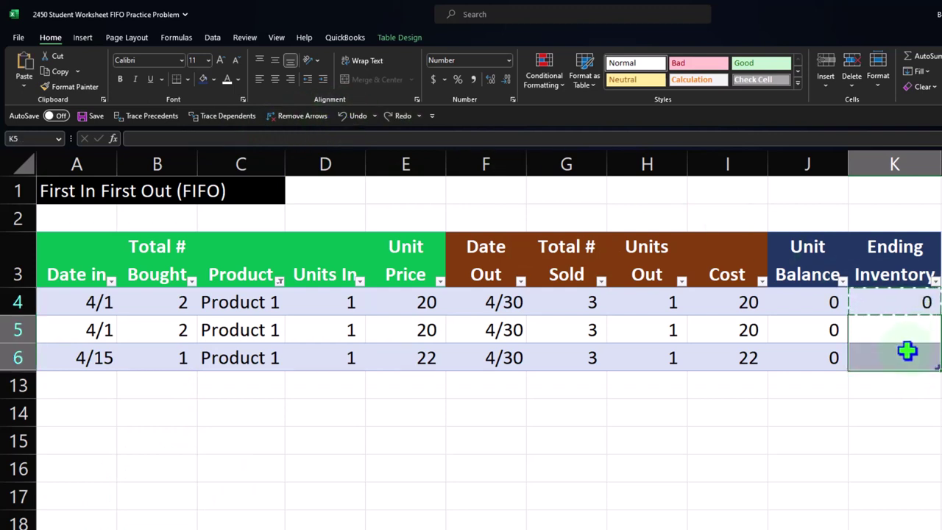
pyautogui.hotkey('ctrl', 'v')
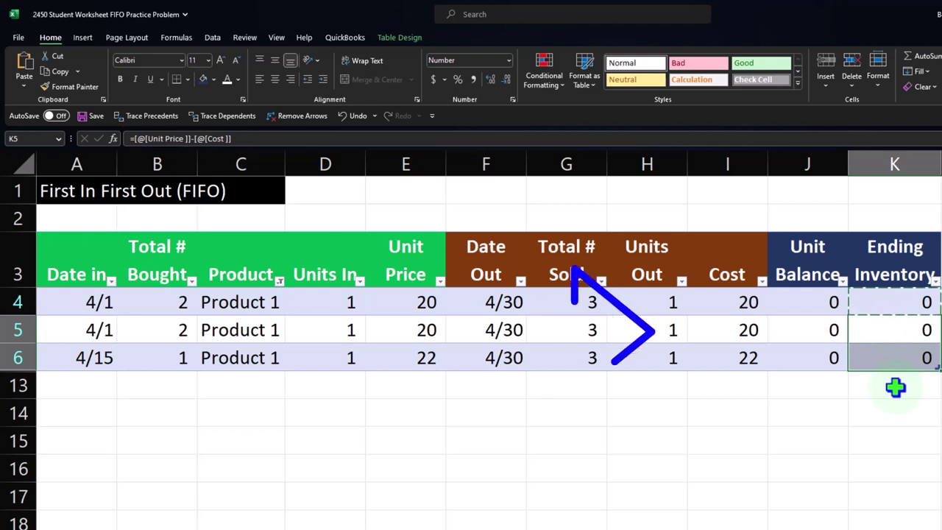
pyautogui.click(895, 388)
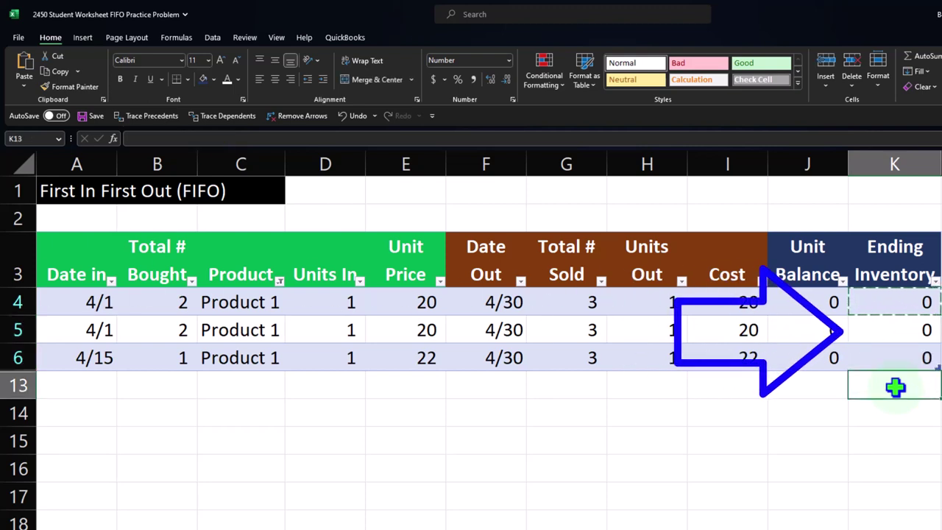
# Step: Reset the Product column filter to show all products in the table
pyautogui.press('Left')
pyautogui.press('Left')
pyautogui.press('Left')
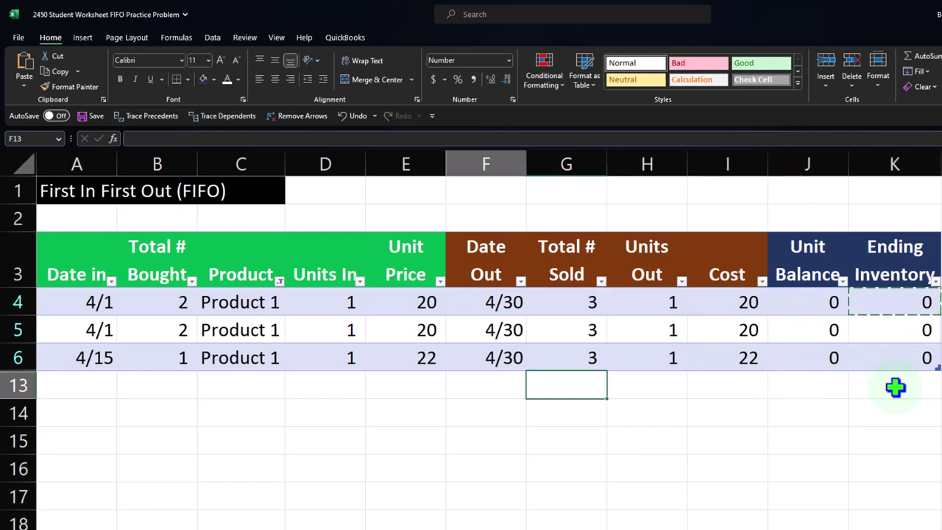
pyautogui.press('Home')
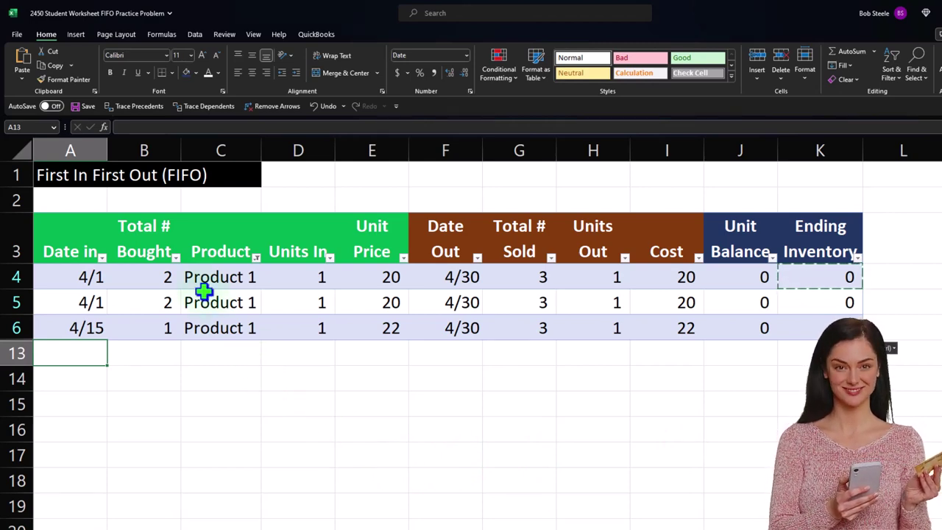
pyautogui.click(256, 257)
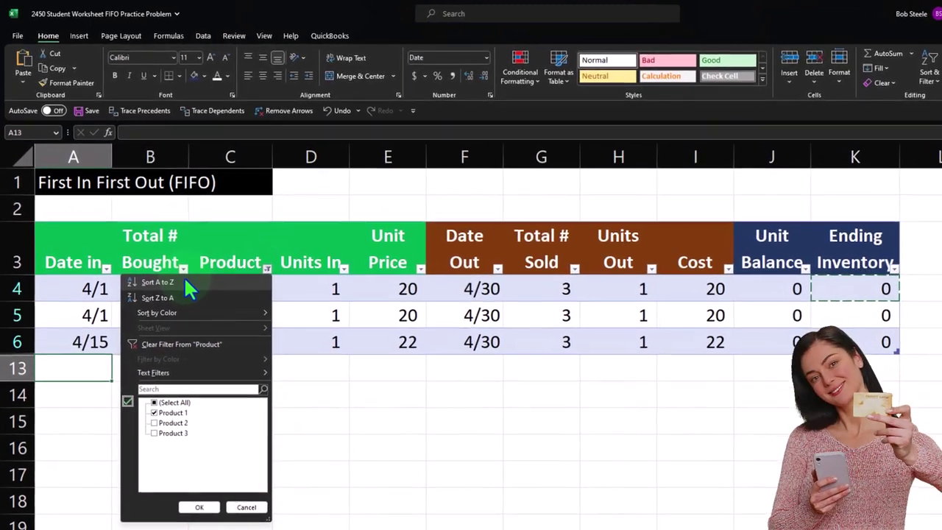
pyautogui.click(156, 409)
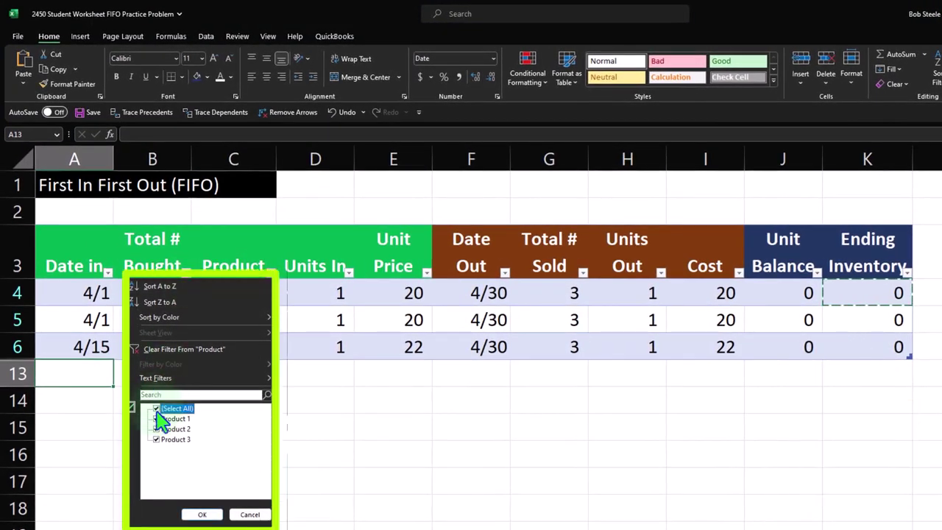
pyautogui.click(198, 514)
pyautogui.click(298, 430)
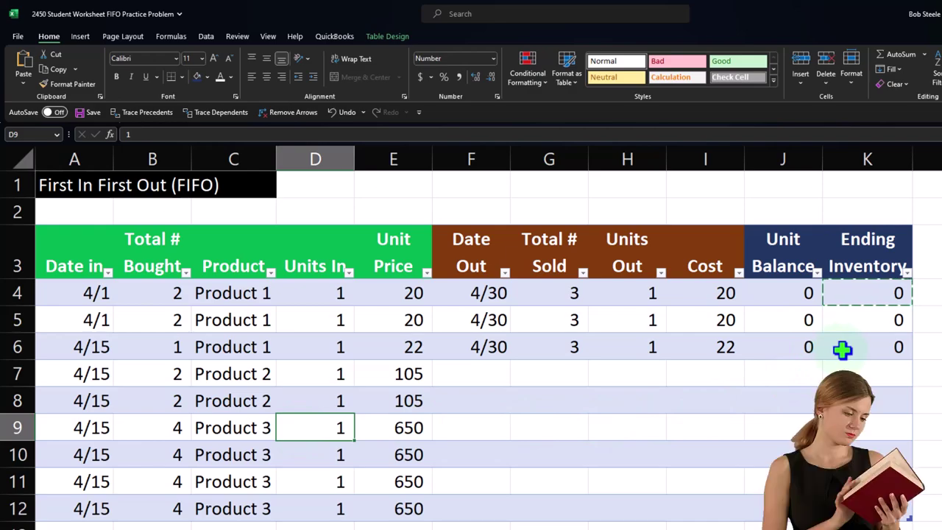
# Step: Fill the Unit Balance and Ending Inventory formulas from row 6 down through row 12
pyautogui.moveTo(827, 349); pyautogui.dragTo(909, 516)
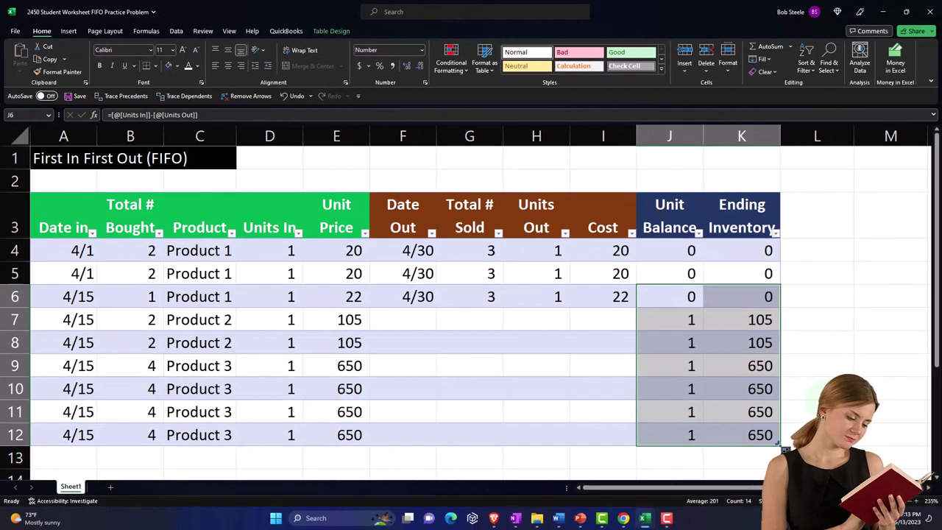
pyautogui.click(856, 432)
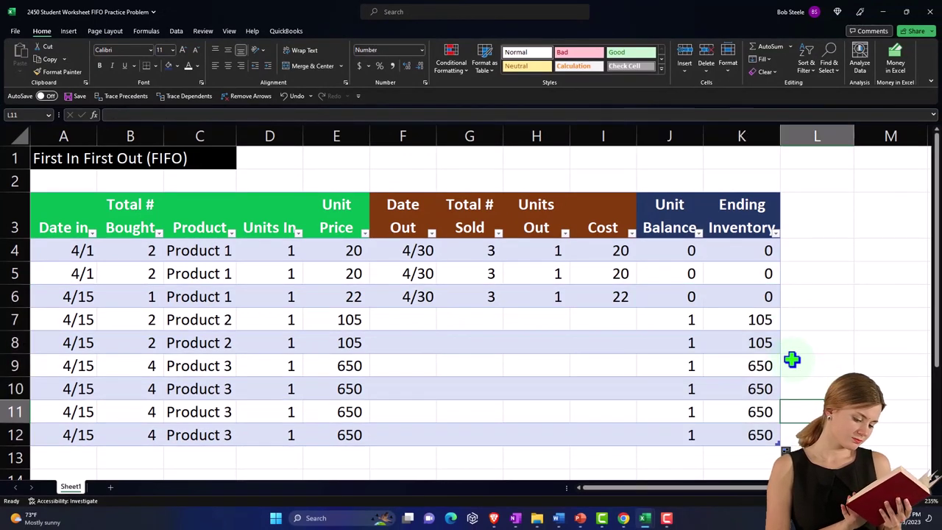
pyautogui.click(756, 326)
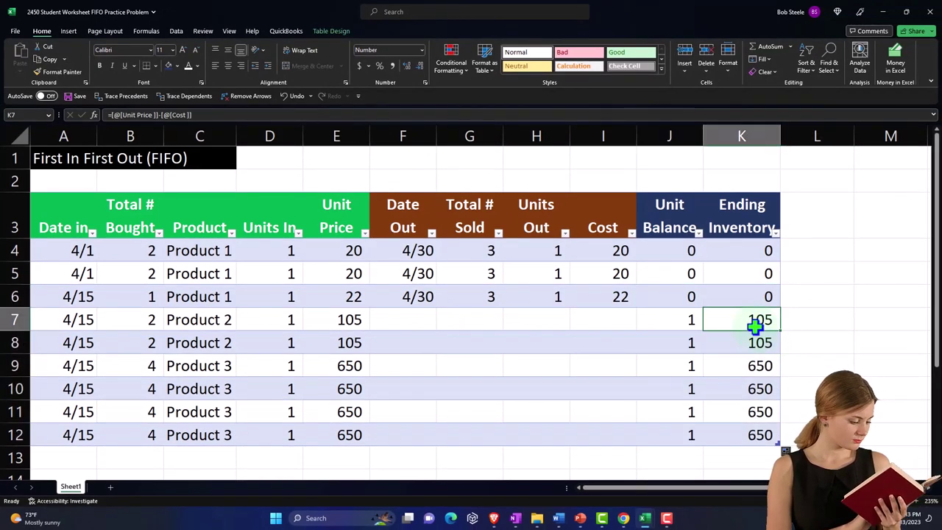
pyautogui.click(739, 140)
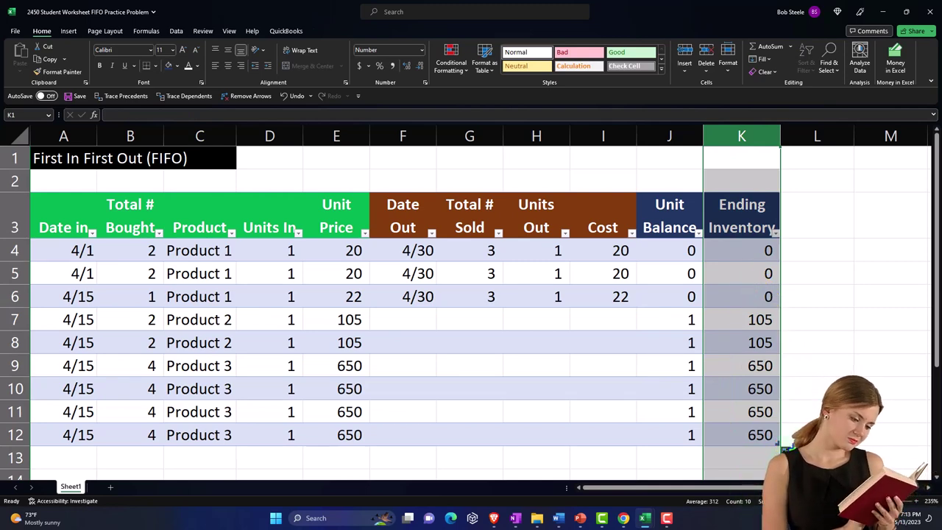
# Step: Narrow the empty column L to a thin spacer beside the table and select cell N1
pyautogui.click(823, 368)
pyautogui.press('Right')
pyautogui.press('Right')
pyautogui.press('Right')
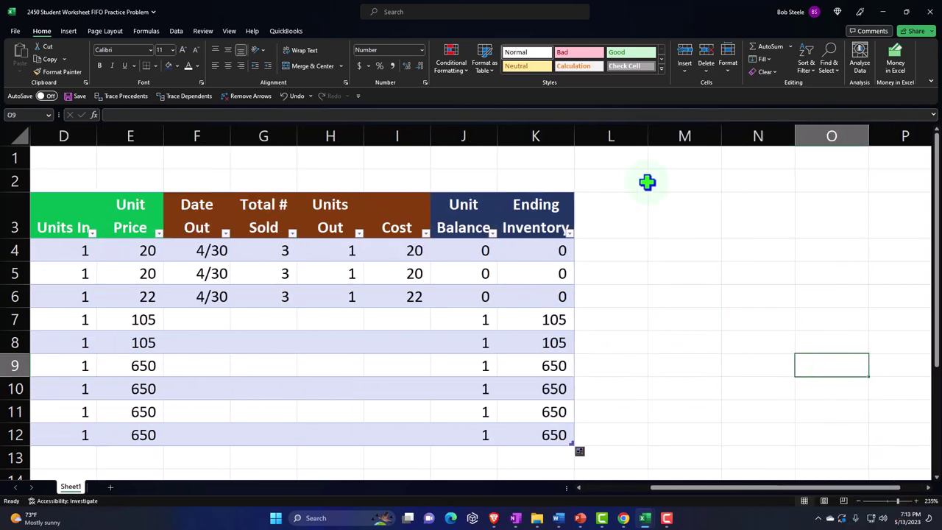
pyautogui.moveTo(644, 138); pyautogui.dragTo(584, 140)
pyautogui.click(621, 155)
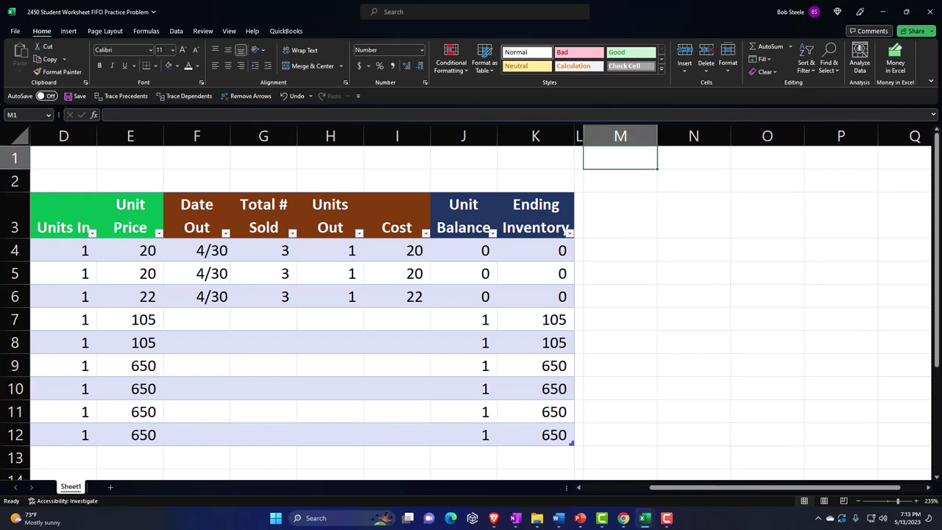
pyautogui.click(622, 156)
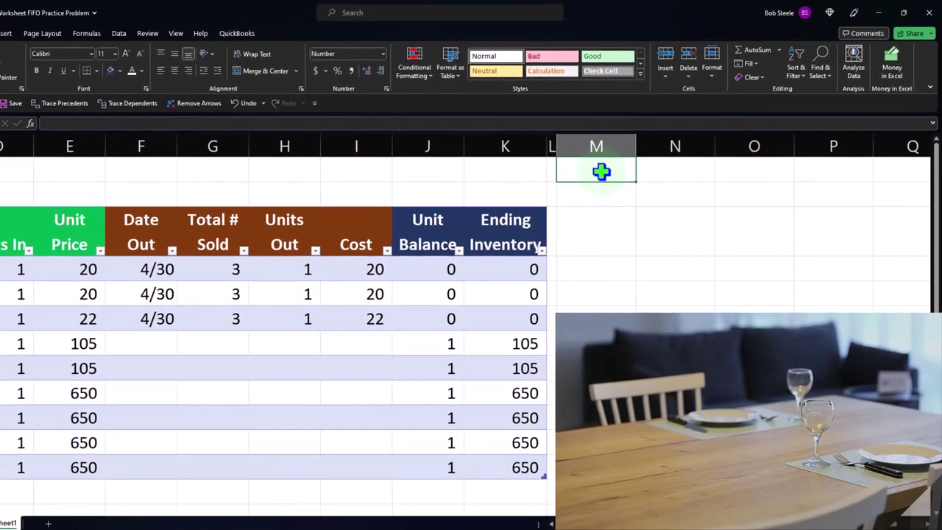
pyautogui.press('Right')
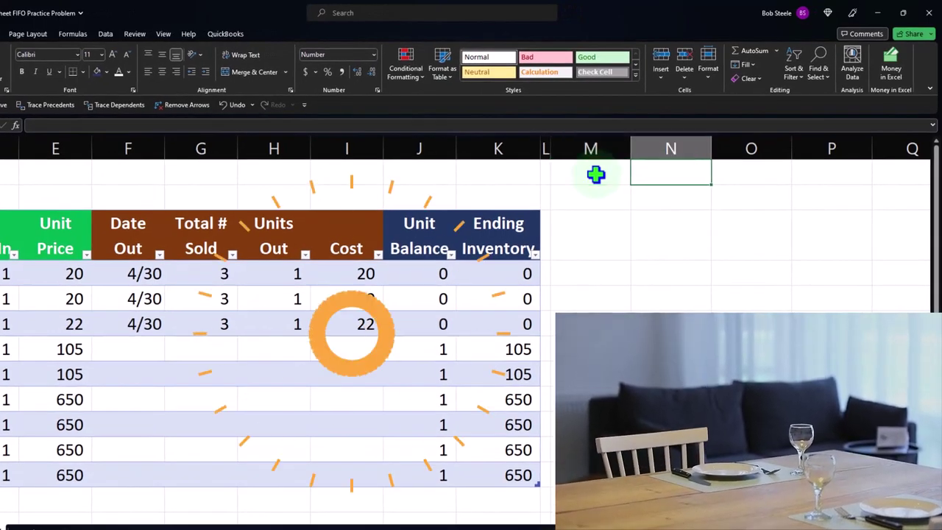
pyautogui.write('=')
pyautogui.click(596, 174)
pyautogui.press('Left')
pyautogui.press('Left')
pyautogui.press('BackSpace')
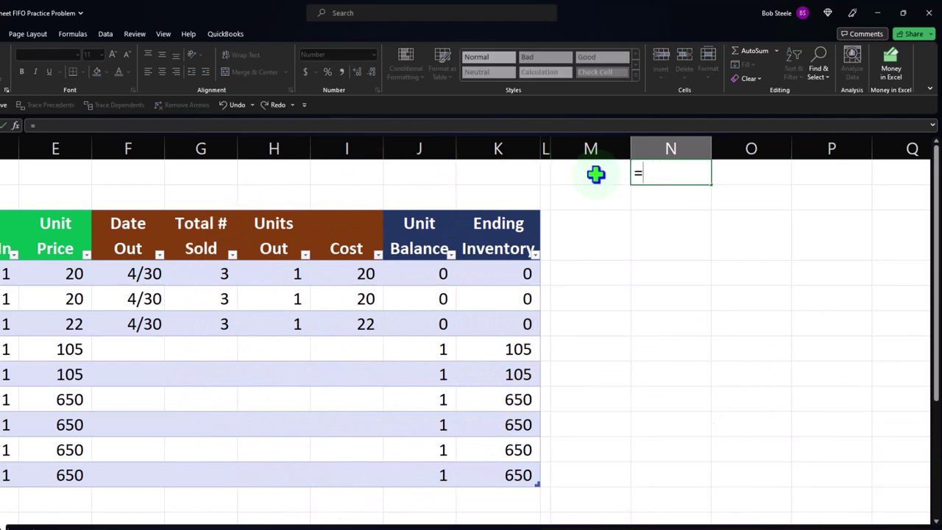
# Step: Enter the summary headings Product 1, Product 2 and Product 3 in cells N1 to P1
pyautogui.write('Product 1')
pyautogui.press('Tab')
pyautogui.write('Pro')
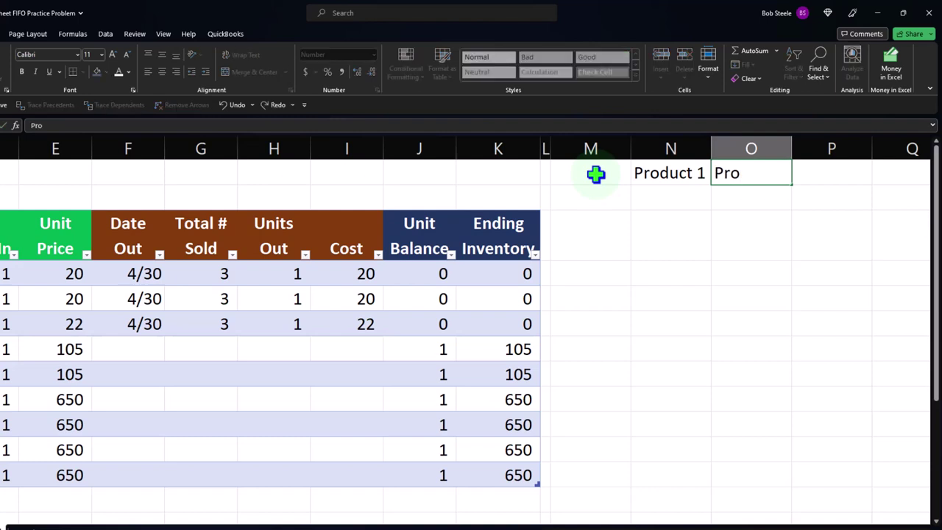
pyautogui.press('Tab')
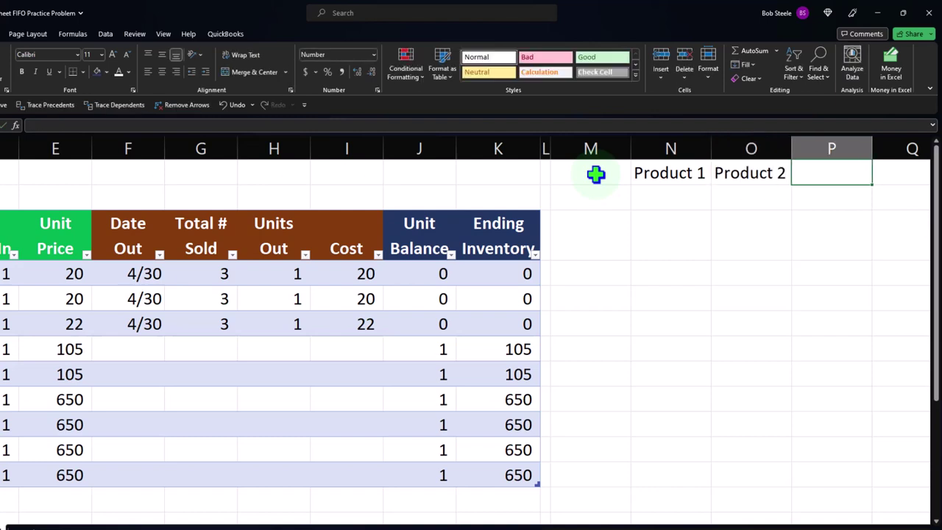
pyautogui.write('Product')
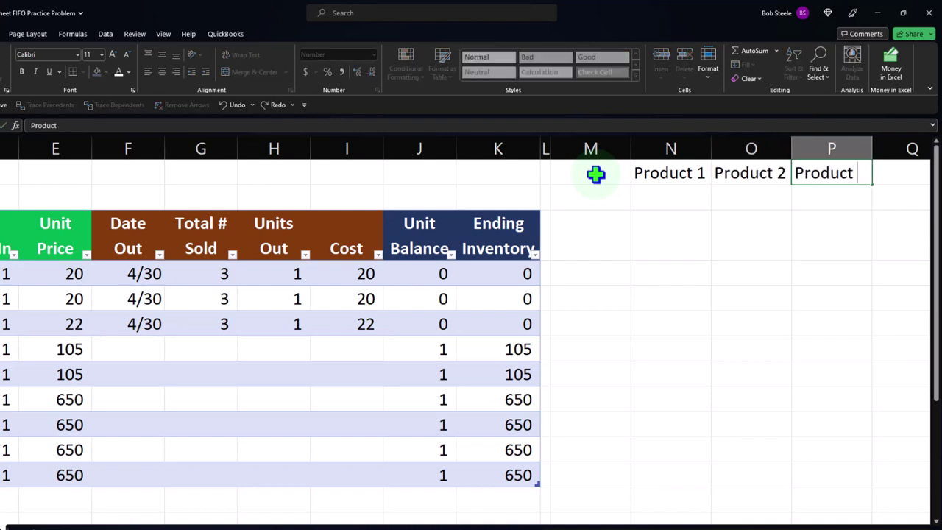
pyautogui.write(' 3')
pyautogui.press('Return')
pyautogui.press('Left')
pyautogui.press('Left')
pyautogui.press('Left')
pyautogui.press('Left')
pyautogui.press('Left')
pyautogui.press('Left')
pyautogui.press('Left')
pyautogui.press('Left')
pyautogui.press('Left')
pyautogui.press('Left')
pyautogui.press('Left')
pyautogui.press('Left')
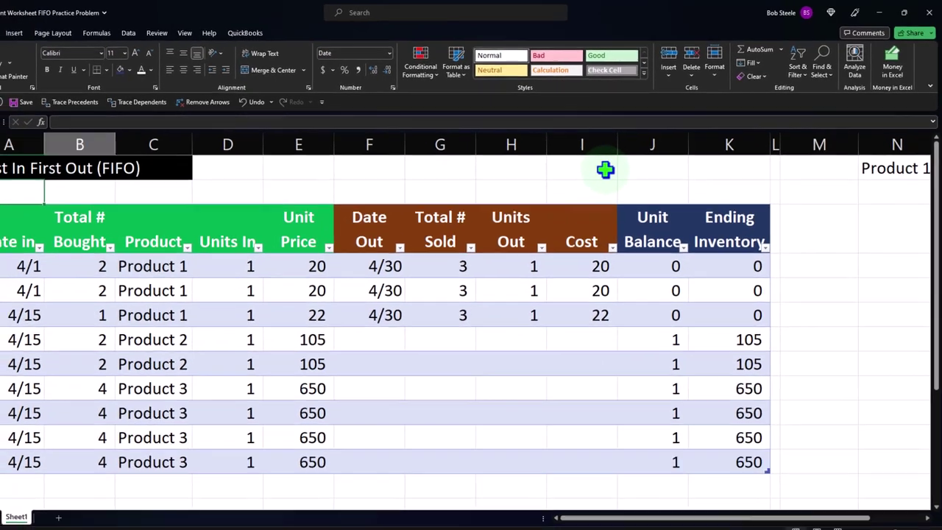
pyautogui.press('Right')
pyautogui.press('Right')
pyautogui.press('Right')
pyautogui.press('Right')
pyautogui.press('Right')
pyautogui.press('Right')
pyautogui.press('Right')
pyautogui.press('Right')
pyautogui.press('Right')
pyautogui.press('Right')
pyautogui.press('Right')
pyautogui.press('Right')
pyautogui.press('Right')
pyautogui.press('Right')
pyautogui.press('Right')
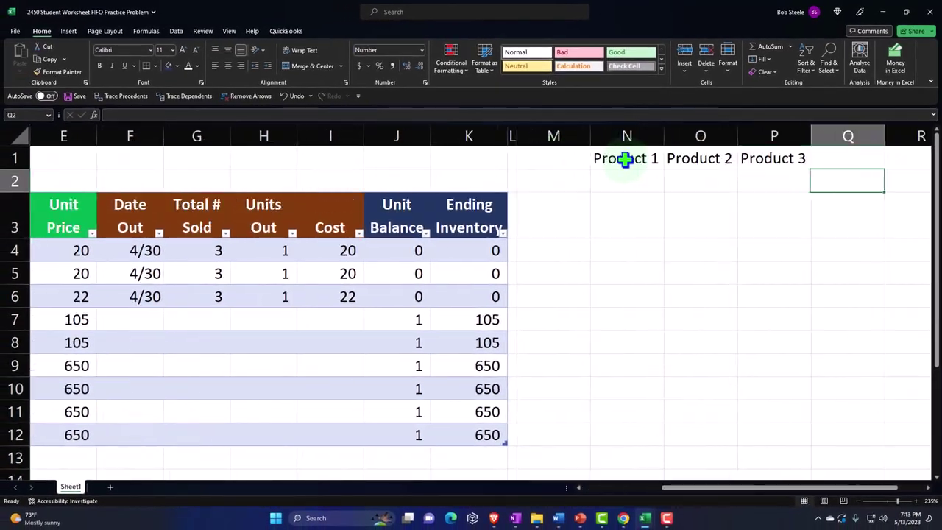
pyautogui.press('Right')
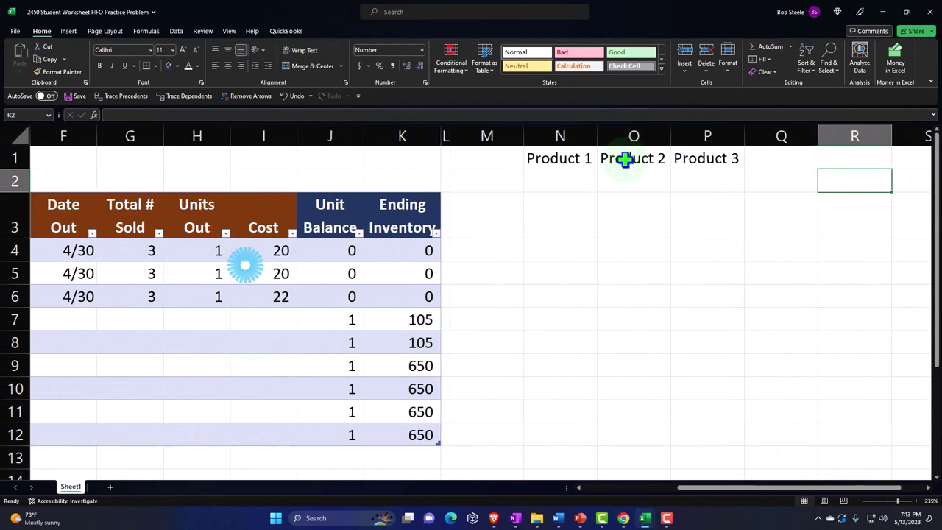
# Step: Enter the row labels Unit Balance in cell M2 and Ending Inventory in cell M3
pyautogui.press('Left')
pyautogui.press('Left')
pyautogui.press('Left')
pyautogui.press('Left')
pyautogui.press('Left')
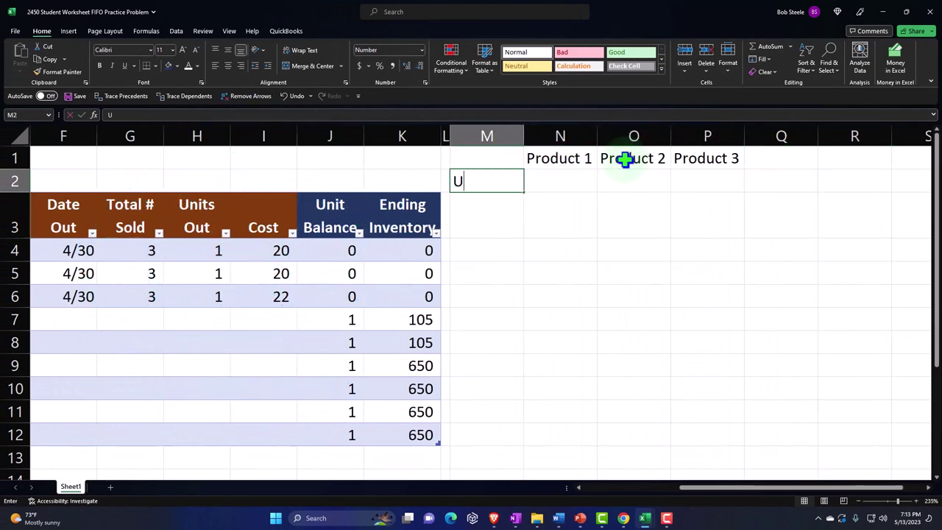
pyautogui.write('Unit Balance')
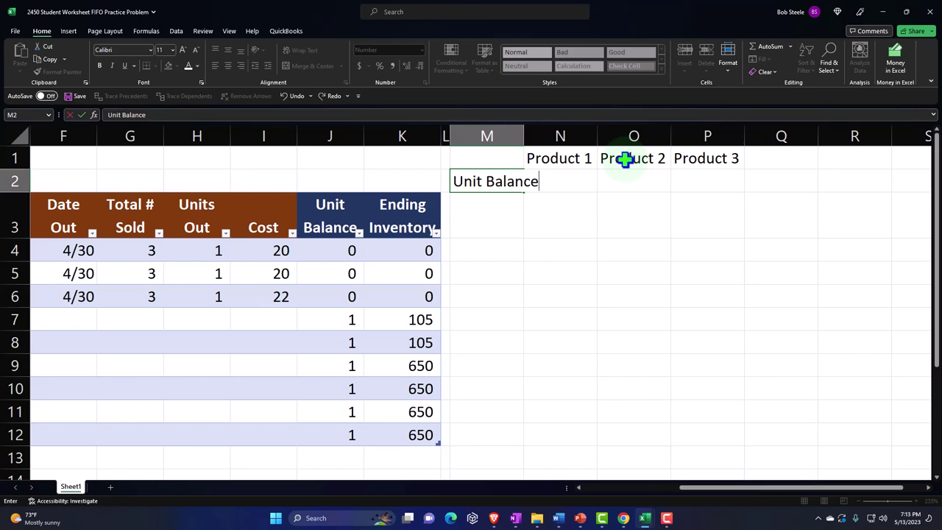
pyautogui.press('Return')
pyautogui.write('Ending Invent')
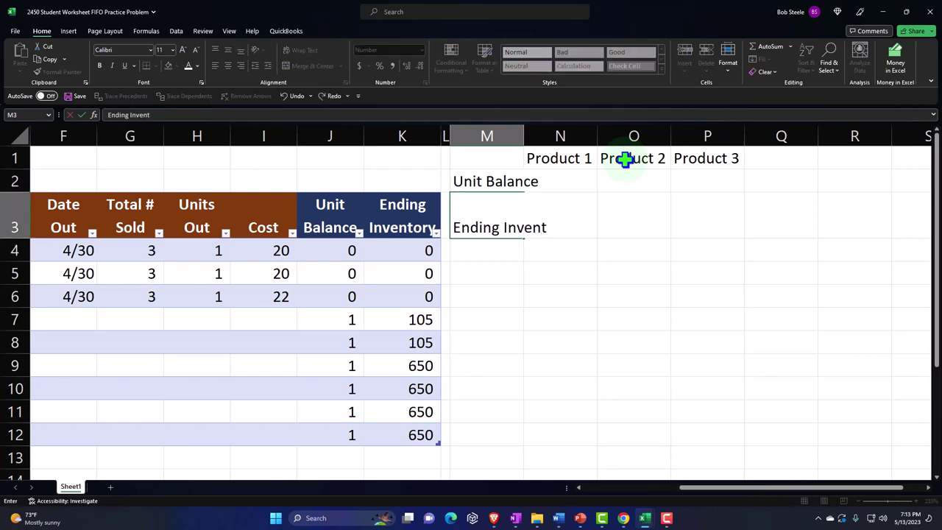
pyautogui.write('ory')
pyautogui.press('Return')
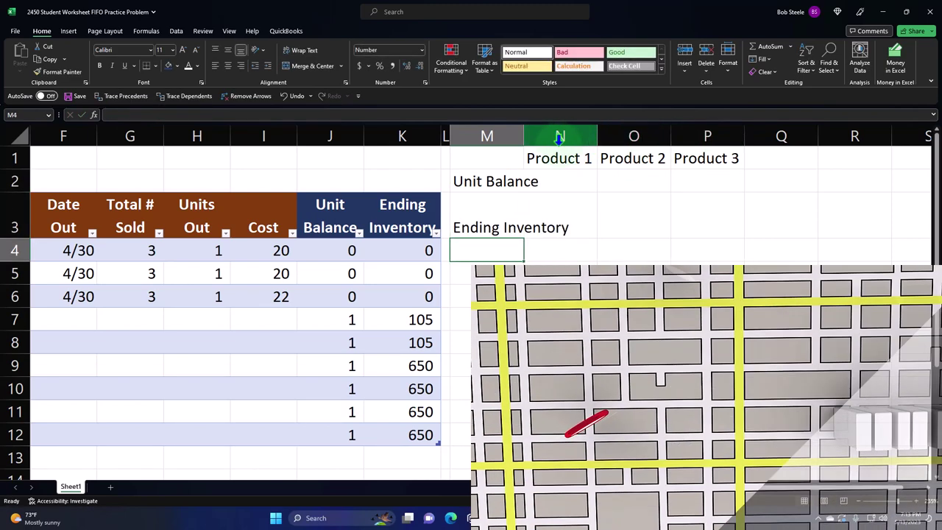
# Step: Widen column M to fit its labels and format the product headings in N1:P1 with black fill and white text
pyautogui.moveTo(528, 135); pyautogui.dragTo(736, 160)
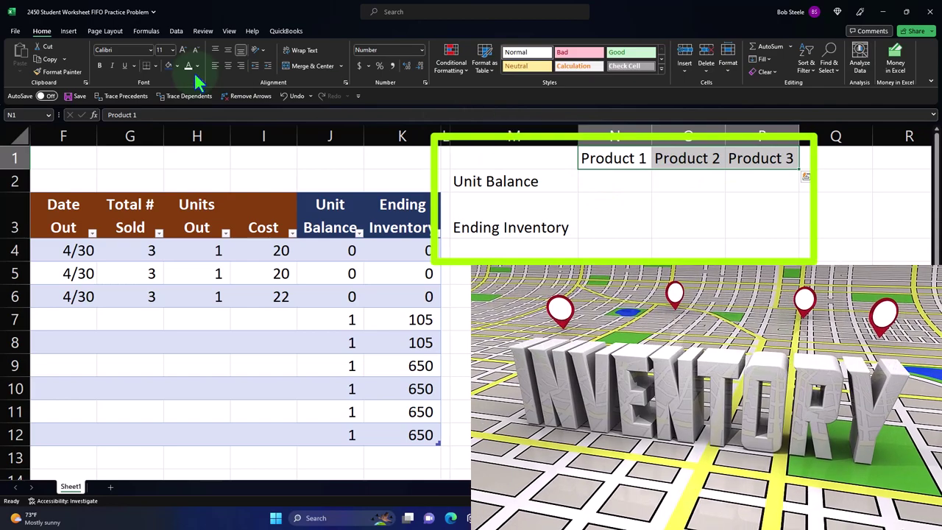
pyautogui.click(178, 66)
pyautogui.click(176, 89)
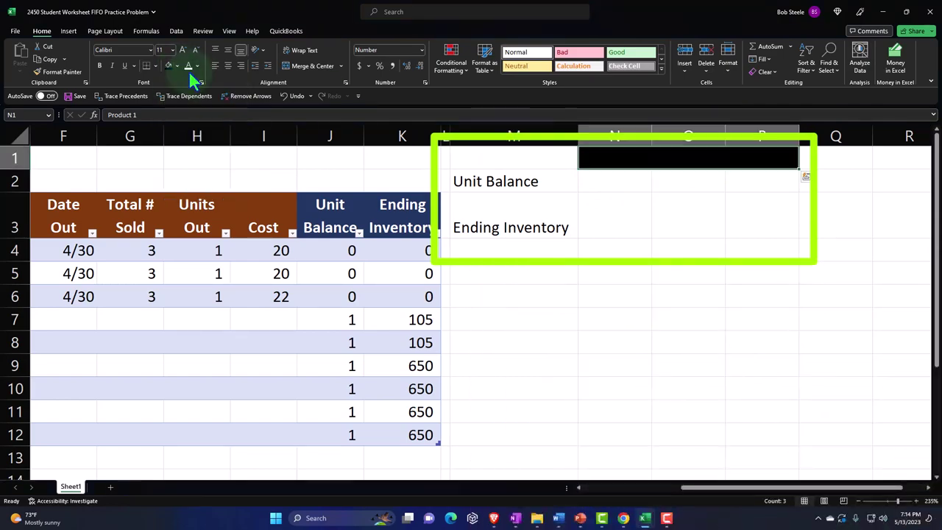
pyautogui.click(189, 65)
# Step: Format the labels in M2:M3 with black fill and white text, and fill the empty corner cell M1 black
pyautogui.moveTo(498, 186); pyautogui.dragTo(501, 210)
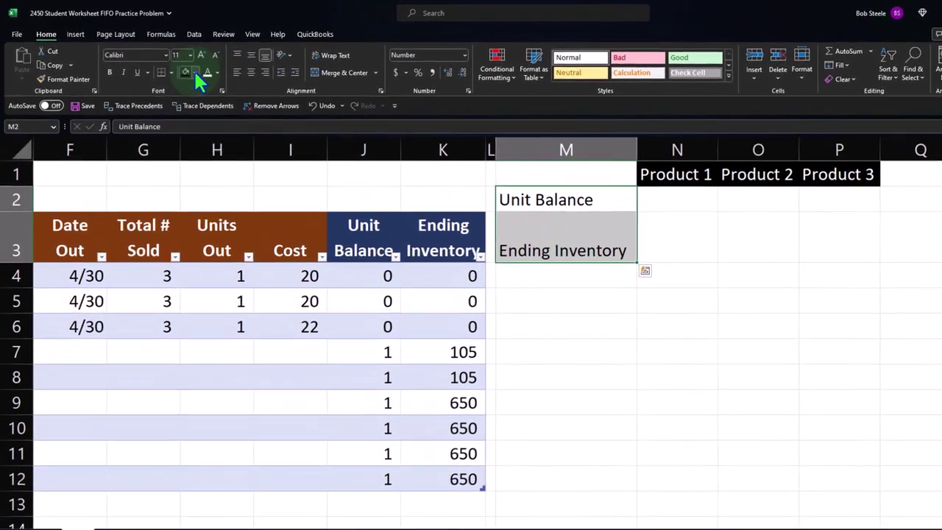
pyautogui.click(186, 71)
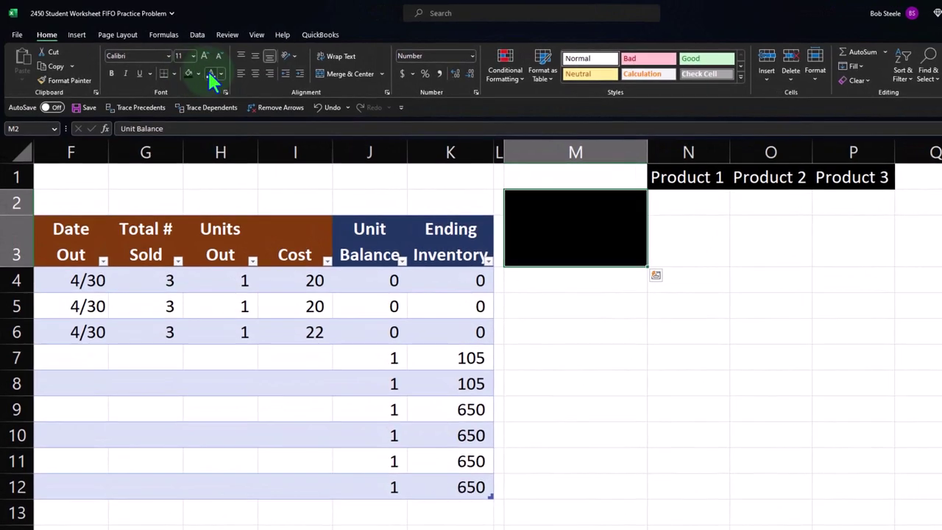
pyautogui.click(555, 180)
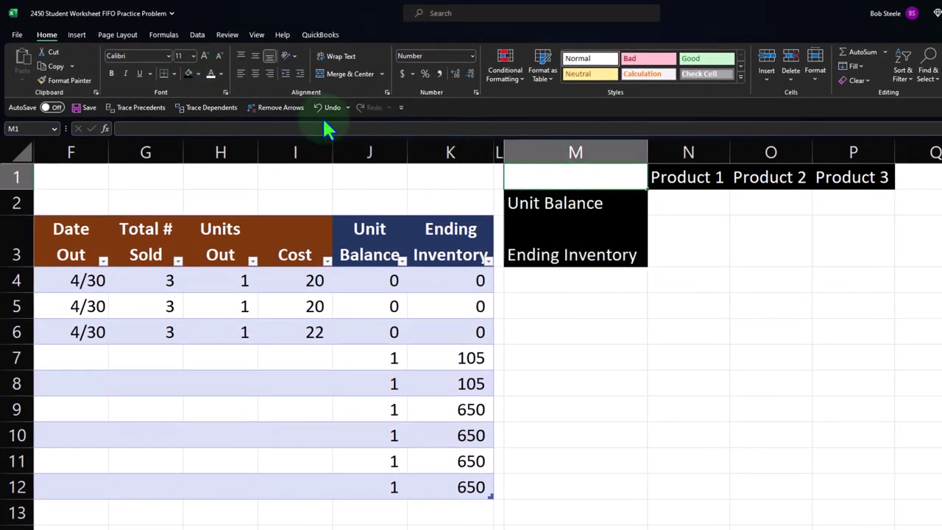
pyautogui.click(673, 243)
pyautogui.click(553, 179)
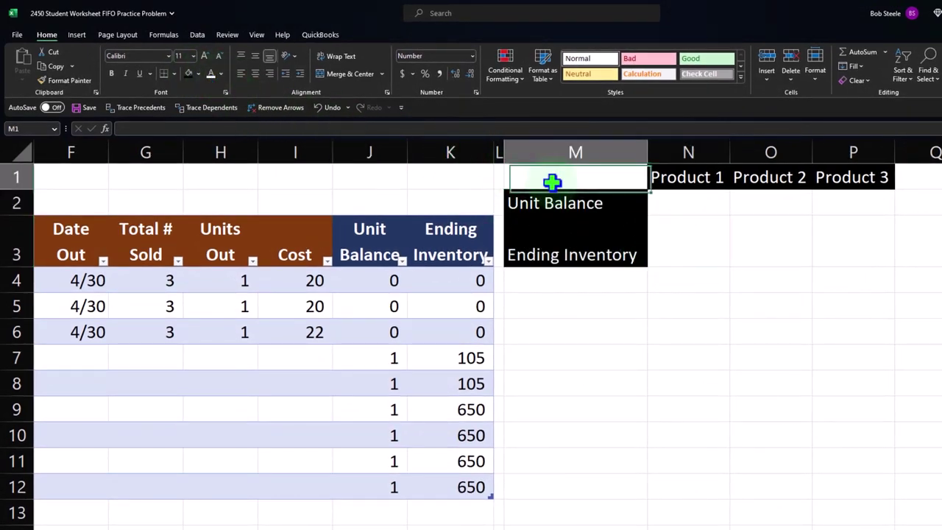
pyautogui.click(188, 73)
# Step: Start a SUMIFS formula in cell N2 with the table's Unit Balance column as the sum range
pyautogui.click(685, 206)
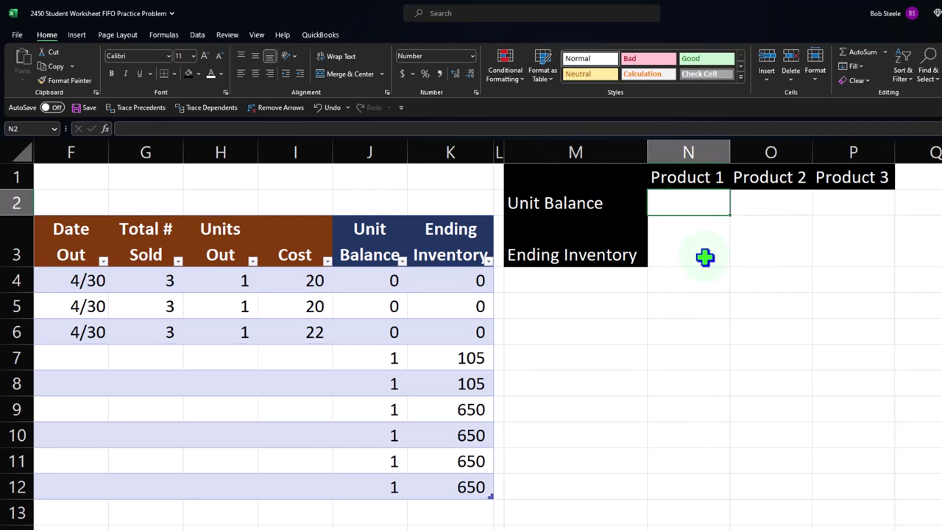
pyautogui.write('=')
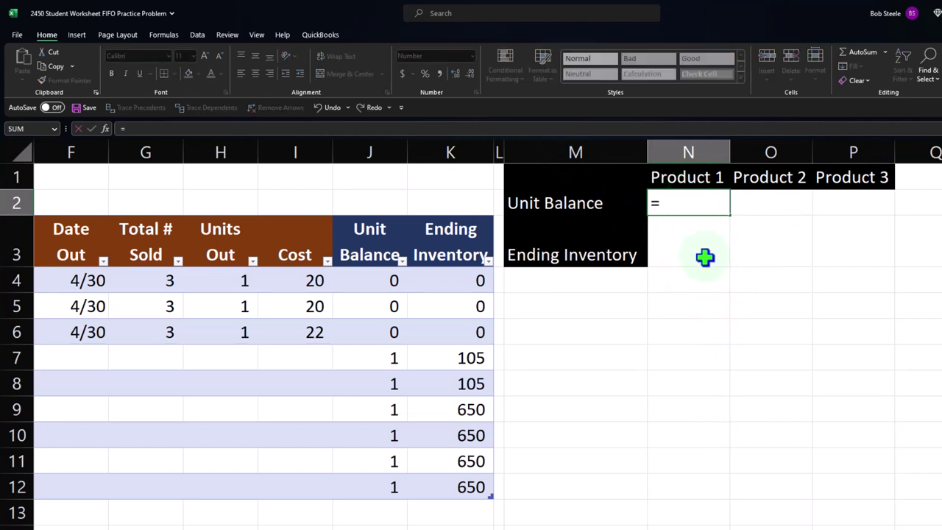
pyautogui.write('sumif')
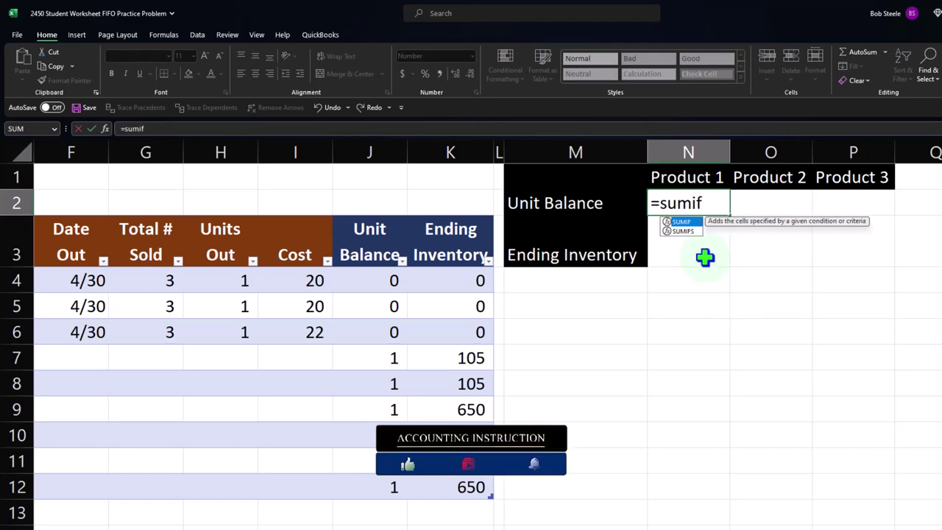
pyautogui.write('s')
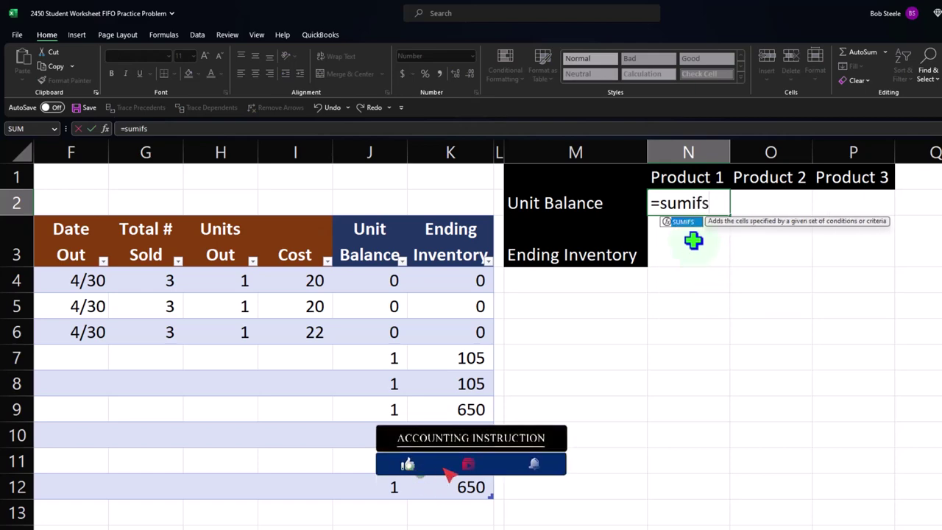
pyautogui.write('(')
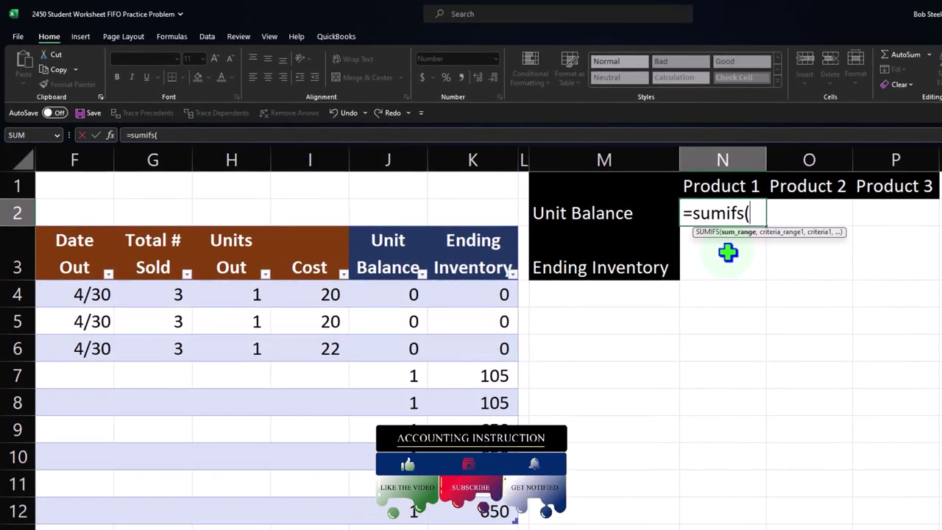
pyautogui.click(389, 156)
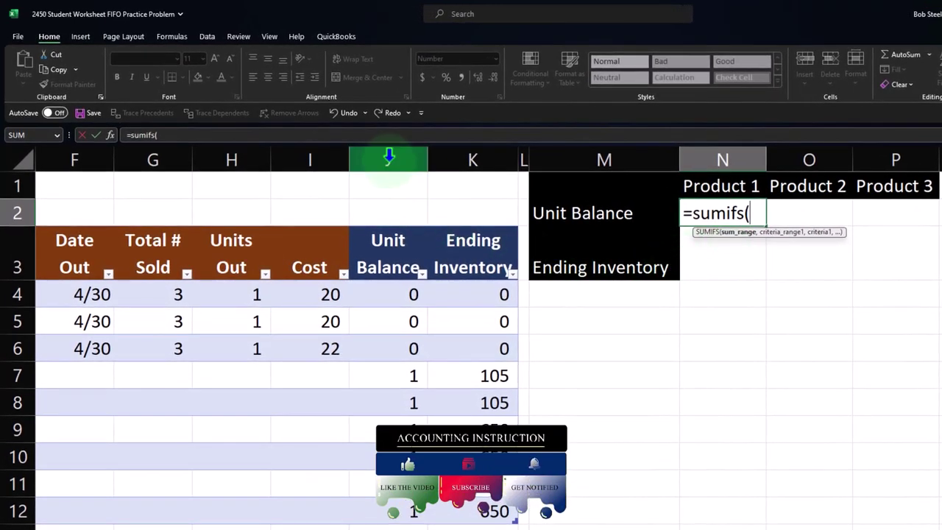
pyautogui.moveTo(351, 200)
pyautogui.mouseDown()
pyautogui.moveTo(351, 367)
pyautogui.moveTo(432, 368)
pyautogui.moveTo(353, 200)
pyautogui.mouseUp()
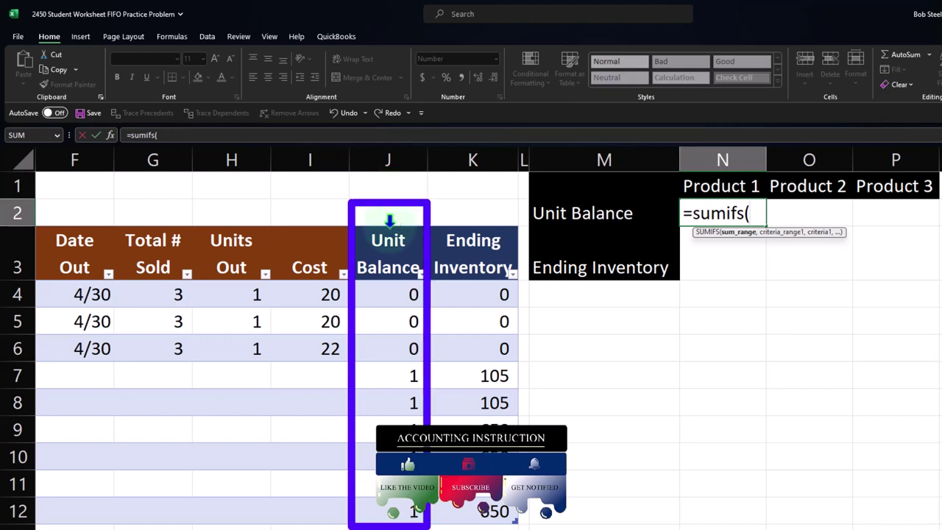
pyautogui.click(390, 220)
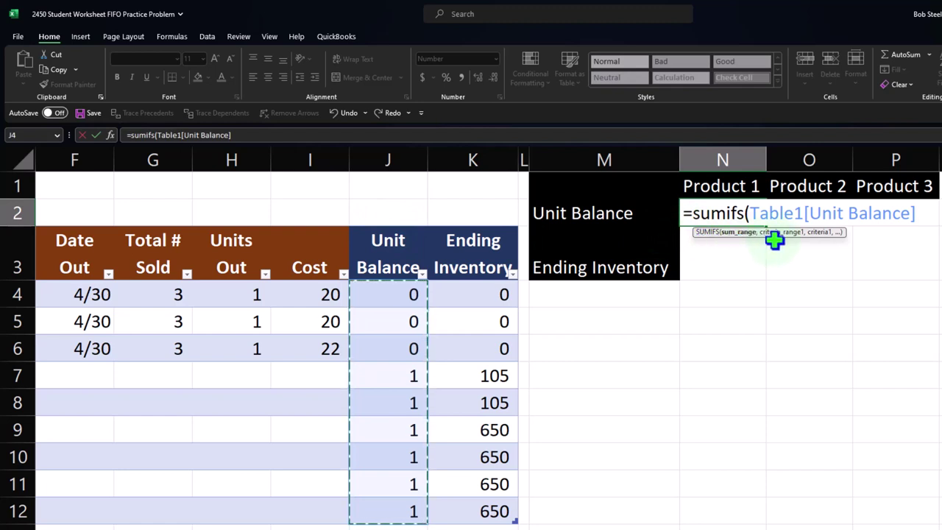
# Step: Complete the SUMIFS formula in N2 with the table's Product column as criteria range and N1 as the criterion
pyautogui.write(',')
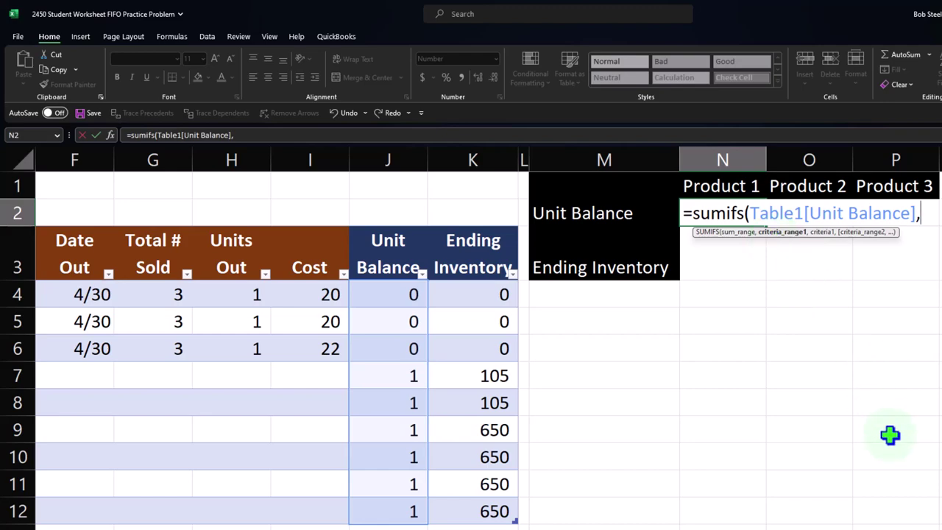
pyautogui.hscroll(-5, 486, 338)
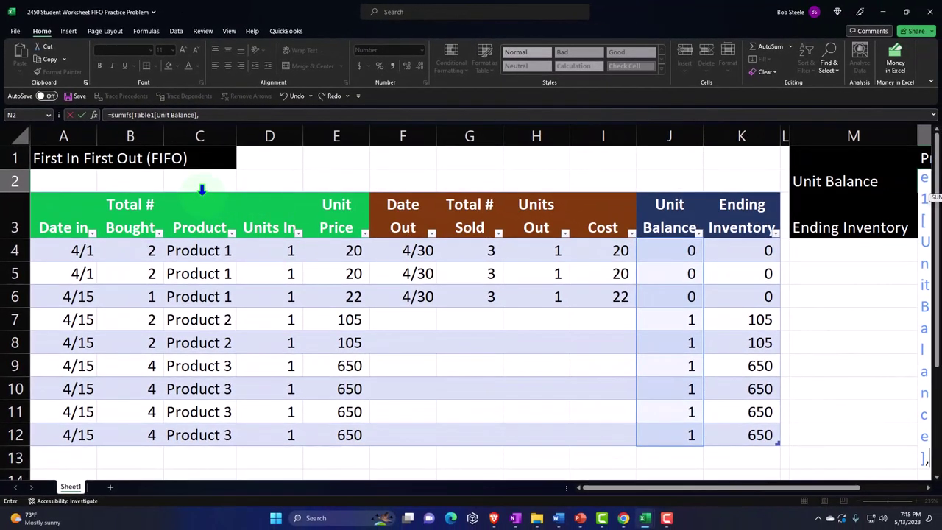
pyautogui.click(201, 189)
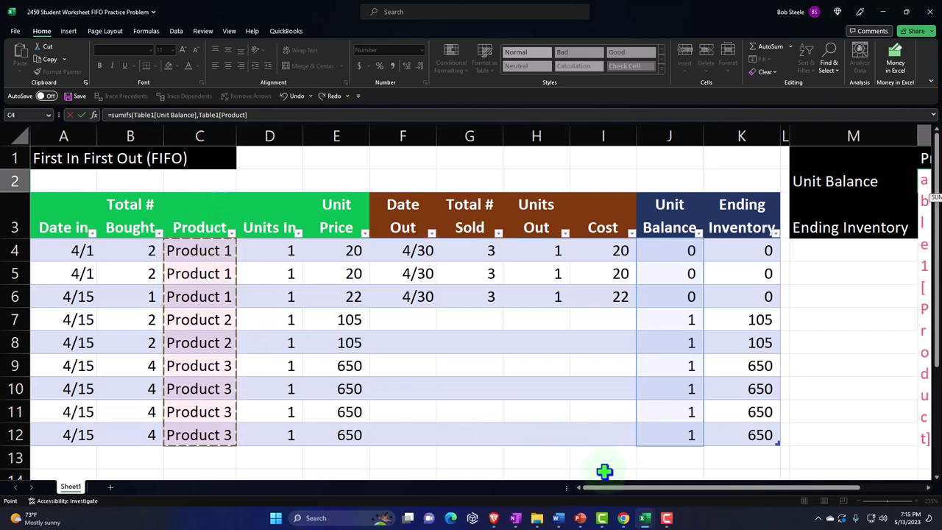
pyautogui.moveTo(626, 495); pyautogui.dragTo(740, 498)
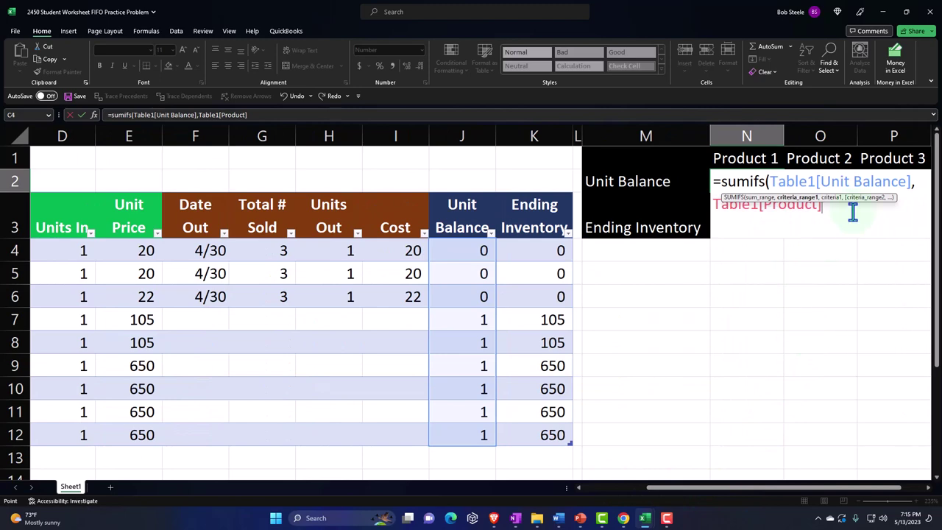
pyautogui.write(',')
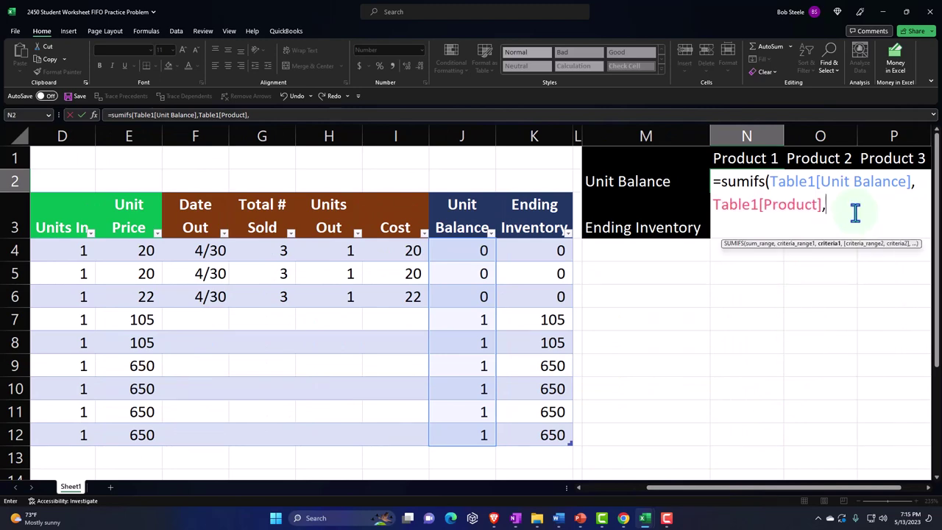
pyautogui.click(740, 157)
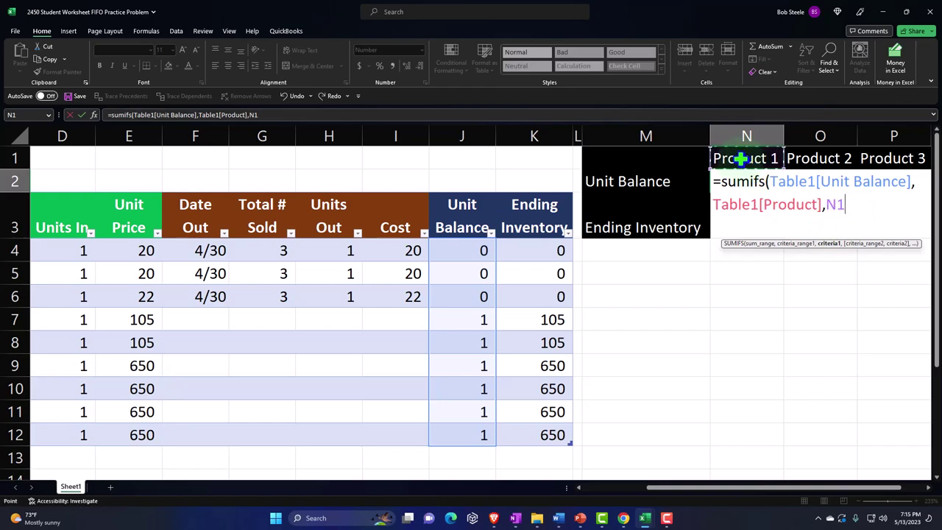
pyautogui.moveTo(774, 496); pyautogui.dragTo(712, 500)
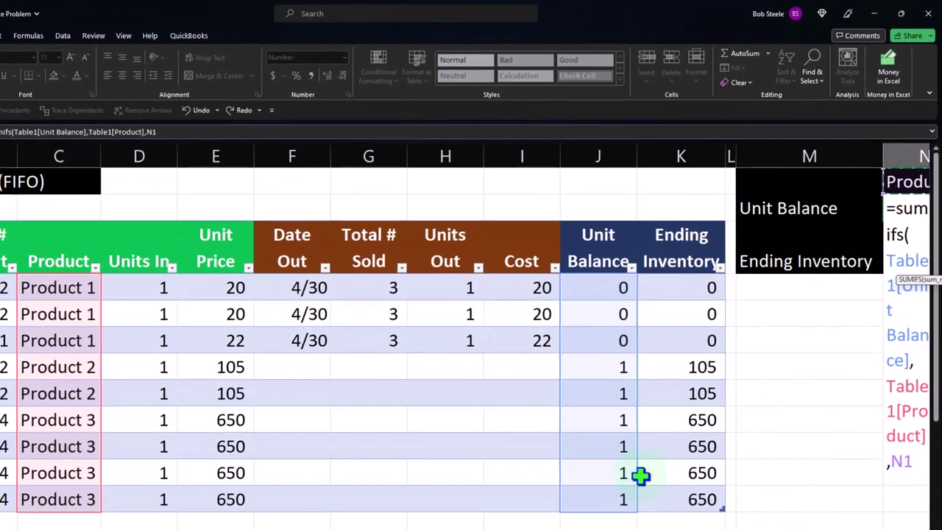
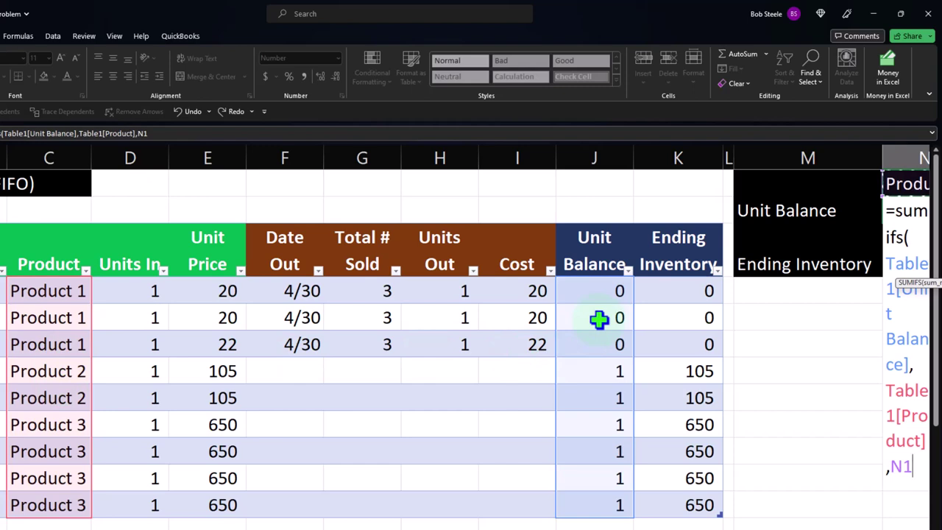
pyautogui.press('Return')
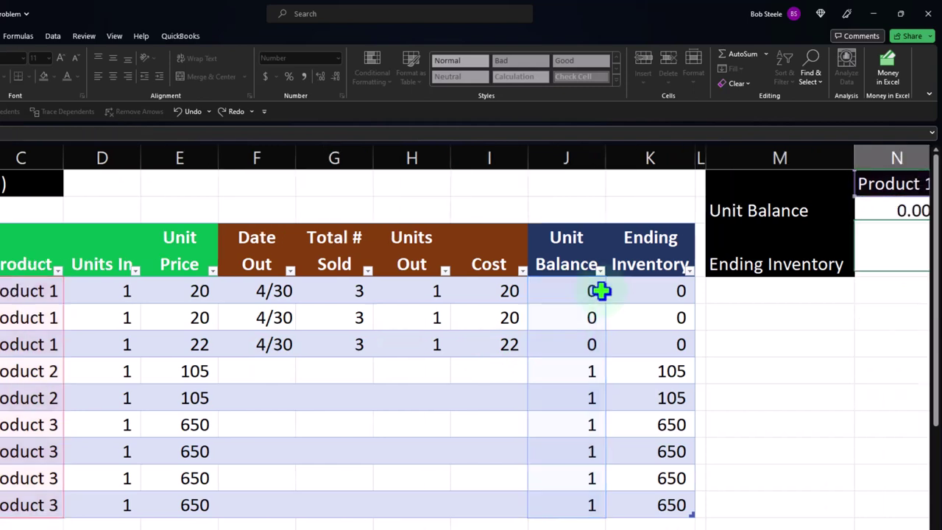
# Step: Start a SUMIFS formula in cell O2 with the table's Unit Balance column as the sum range
pyautogui.press('Right')
pyautogui.press('Right')
pyautogui.press('Right')
pyautogui.press('Left')
pyautogui.press('Left')
pyautogui.press('Up')
pyautogui.write('=')
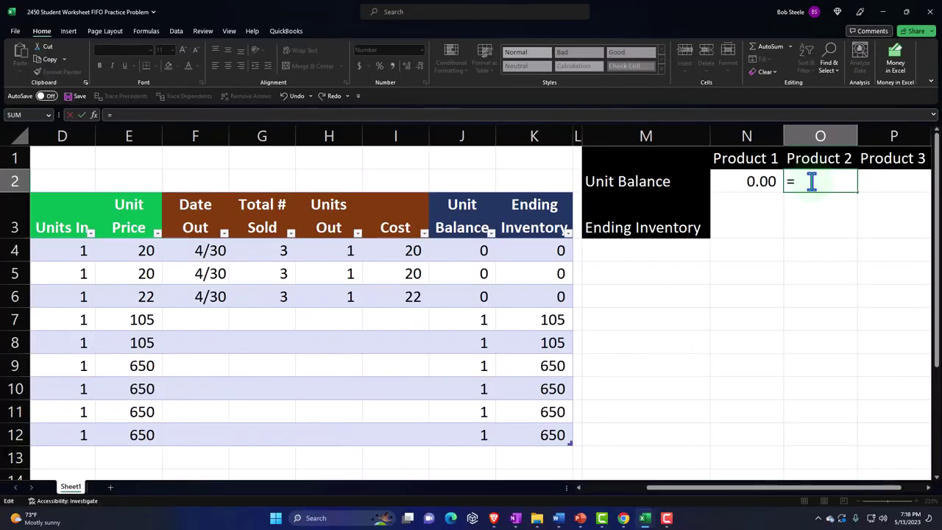
pyautogui.write('sumi')
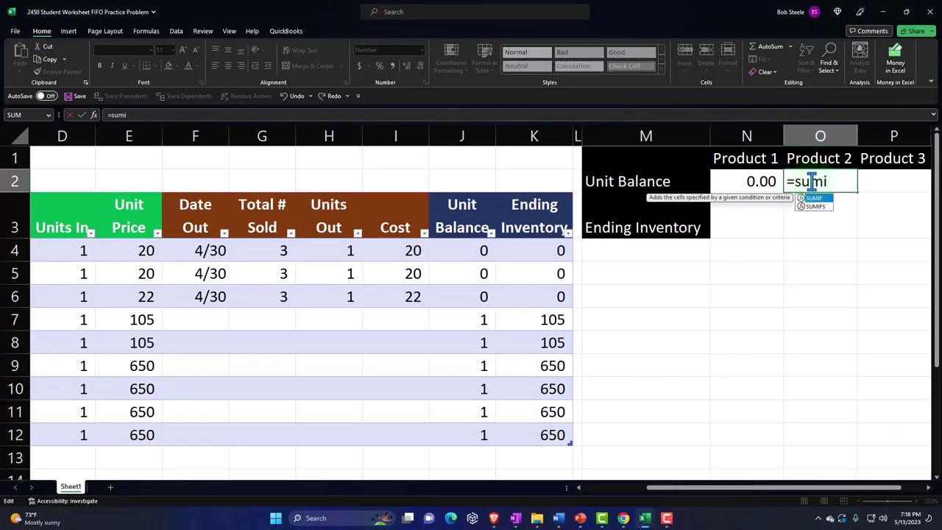
pyautogui.write('fs(')
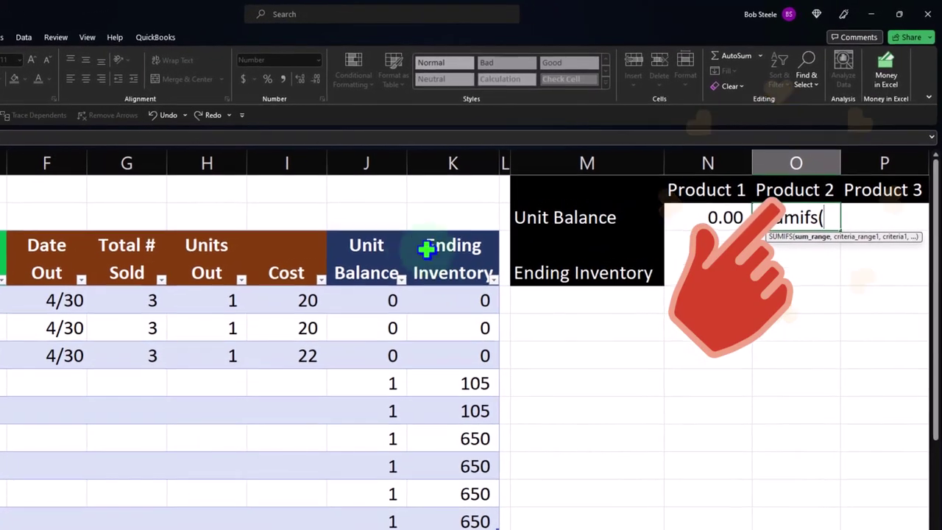
pyautogui.click(377, 228)
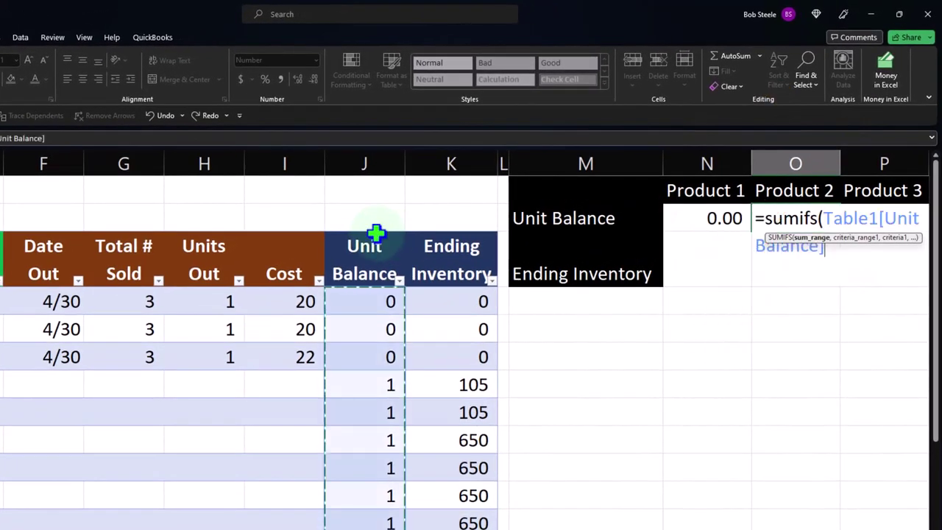
# Step: Complete O2's SUMIFS formula with the table's Product column as criteria range and O1 as criterion, and check it against the Product 2 rows
pyautogui.write(',')
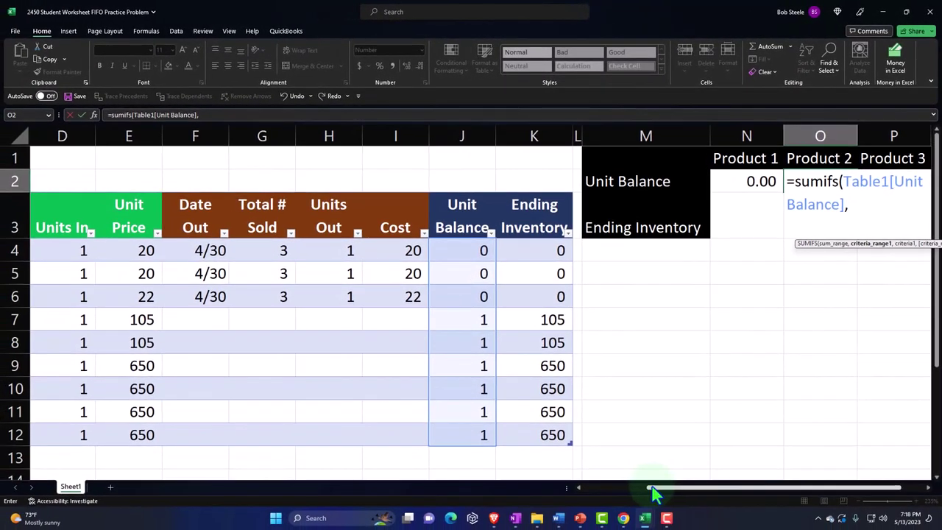
pyautogui.moveTo(640, 513); pyautogui.dragTo(600, 514)
pyautogui.click(129, 188)
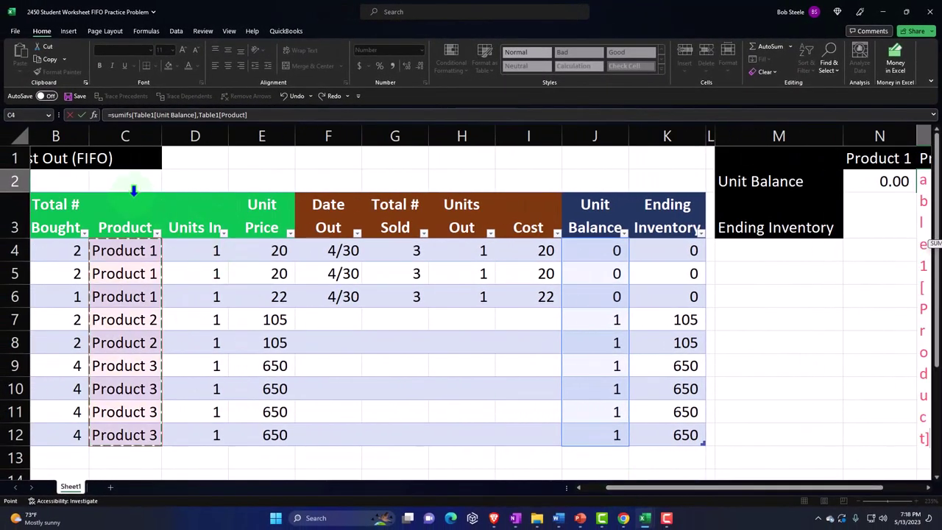
pyautogui.moveTo(659, 497); pyautogui.dragTo(736, 490)
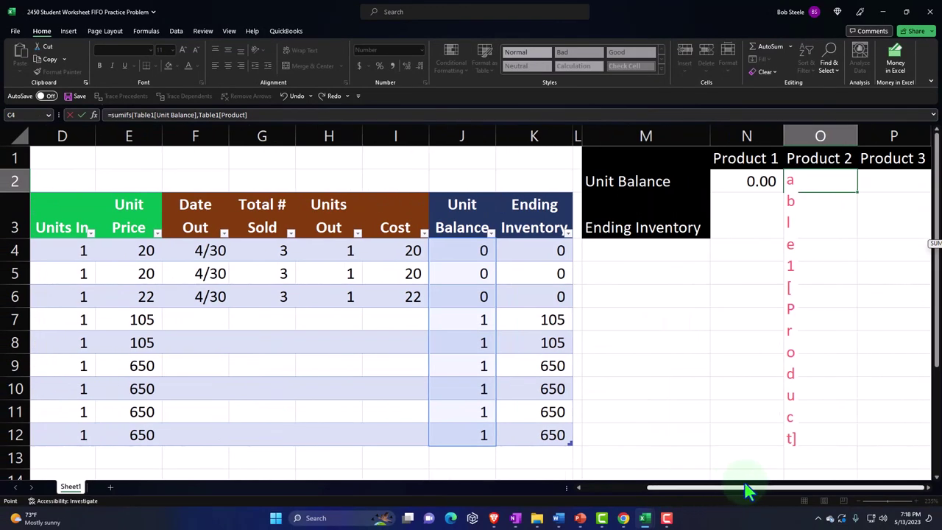
pyautogui.write(',')
pyautogui.click(818, 158)
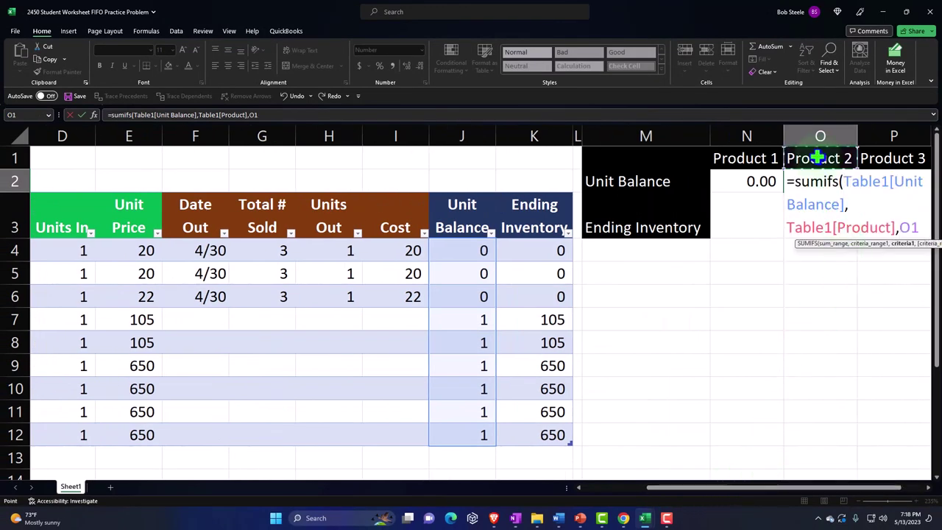
pyautogui.press('Return')
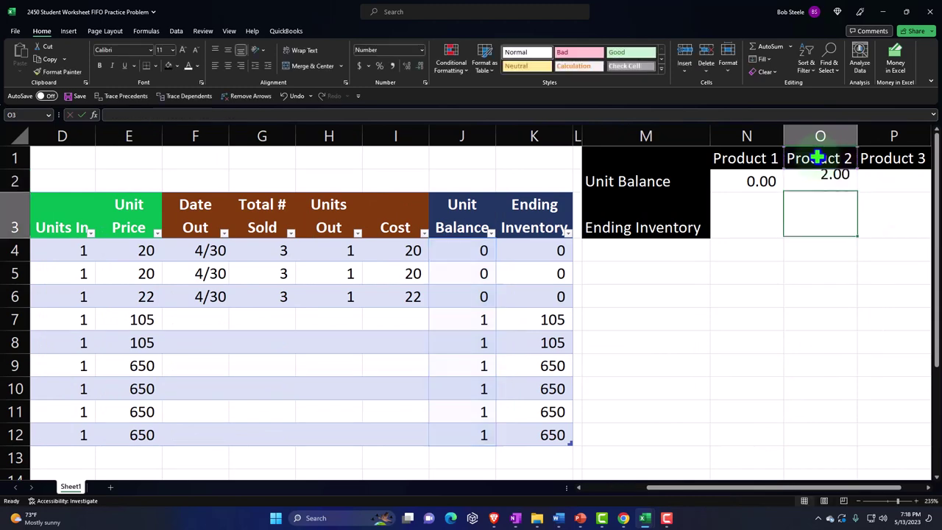
pyautogui.click(464, 320)
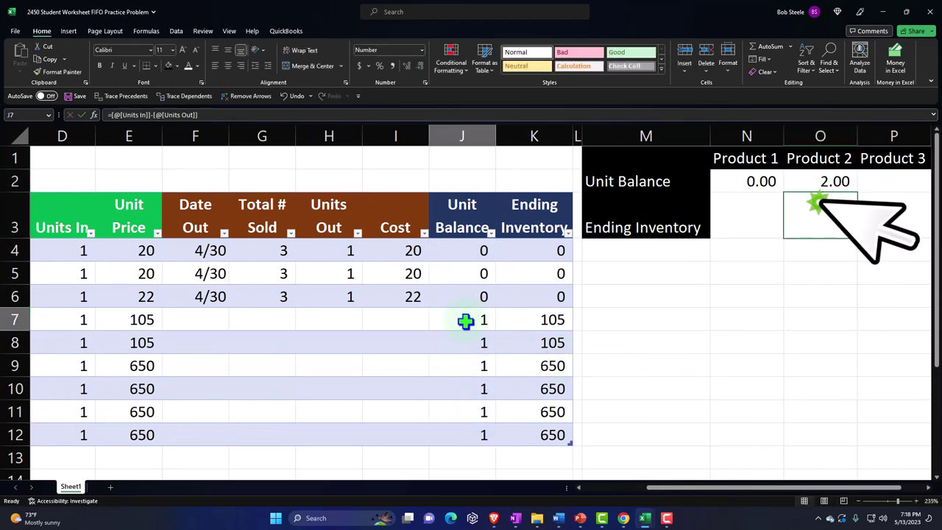
pyautogui.moveTo(710, 494); pyautogui.dragTo(625, 501)
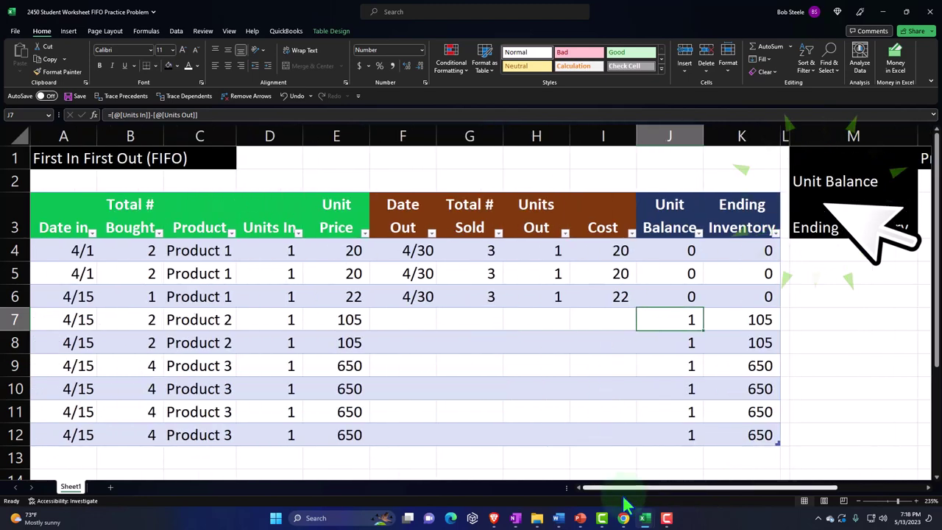
pyautogui.moveTo(673, 322); pyautogui.dragTo(675, 336)
pyautogui.moveTo(210, 326); pyautogui.dragTo(211, 339)
# Step: Start a SUMIFS formula in cell P2 with the table's Unit Balance column as the sum range
pyautogui.moveTo(610, 491); pyautogui.dragTo(856, 297)
pyautogui.click(875, 193)
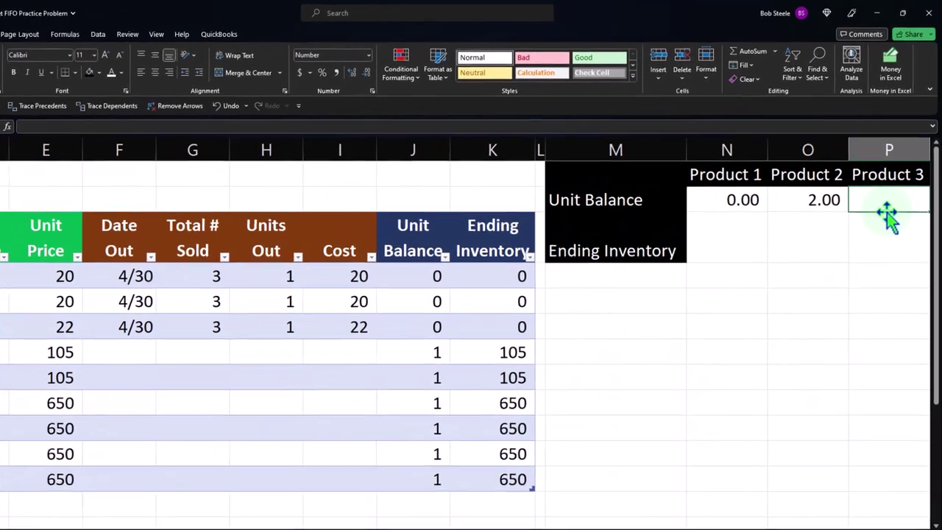
pyautogui.write('=sumifs')
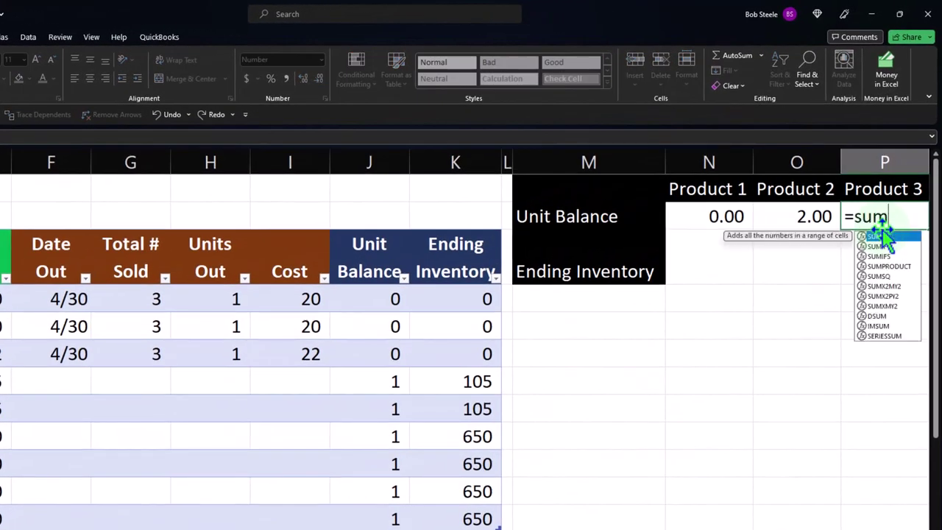
pyautogui.write('(')
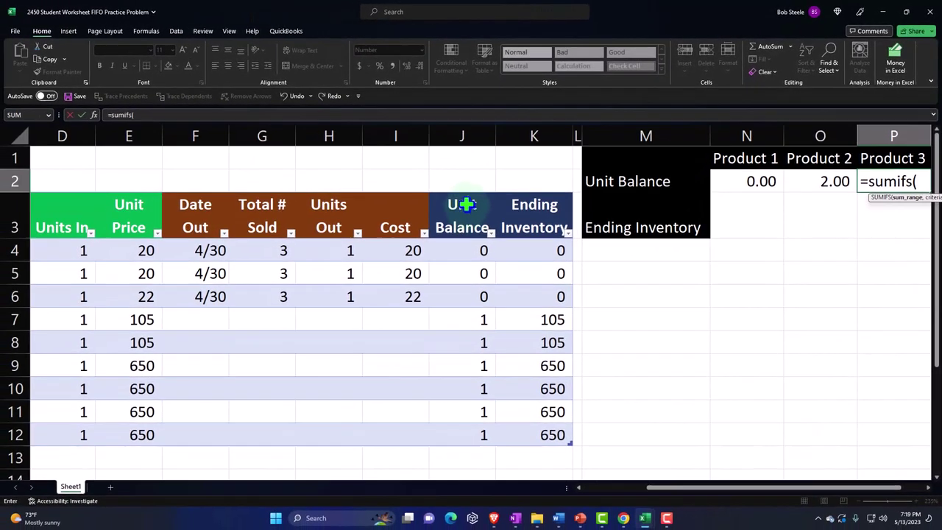
pyautogui.click(464, 193)
# Step: Complete P2's SUMIFS formula with the table's Product column as criteria range and P1 as criterion, and check it against the Product 3 rows
pyautogui.moveTo(674, 488); pyautogui.dragTo(609, 489)
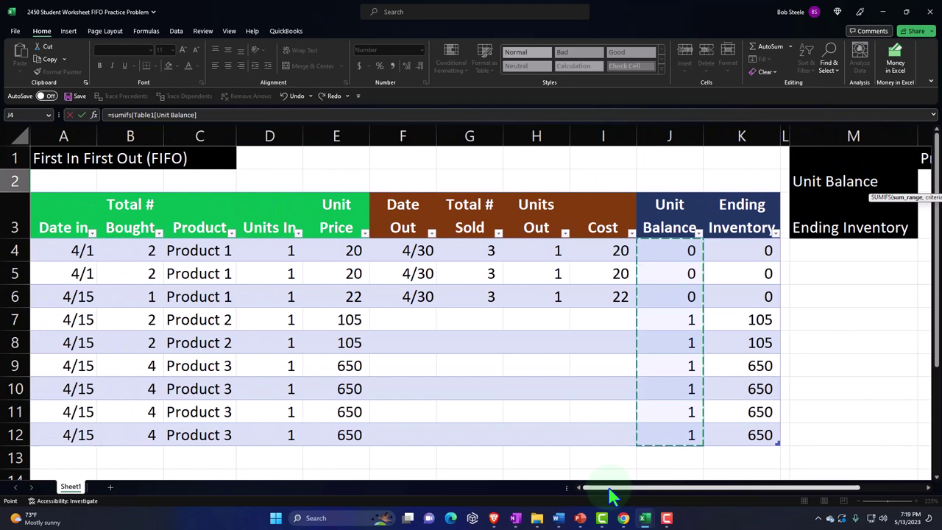
pyautogui.write(',')
pyautogui.moveTo(146, 230)
pyautogui.mouseDown()
pyautogui.moveTo(146, 433)
pyautogui.moveTo(242, 257)
pyautogui.mouseUp()
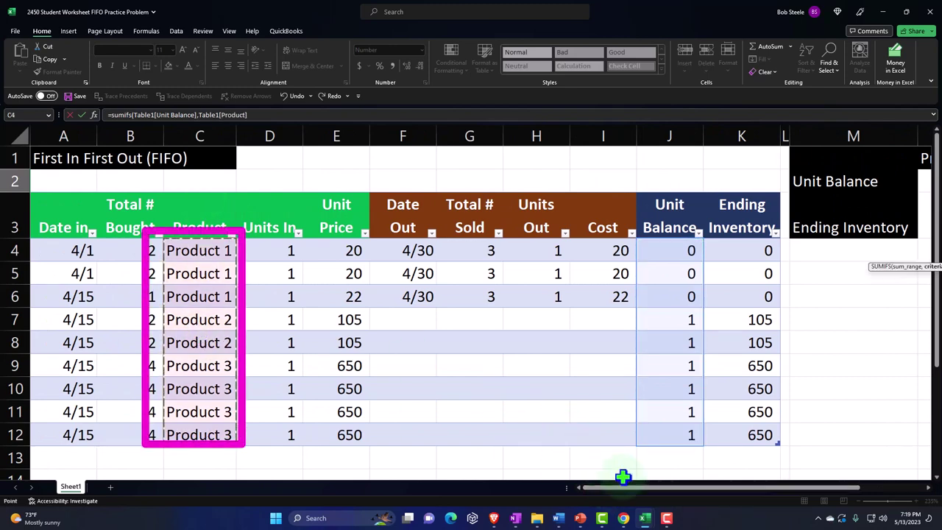
pyautogui.moveTo(641, 488); pyautogui.dragTo(755, 491)
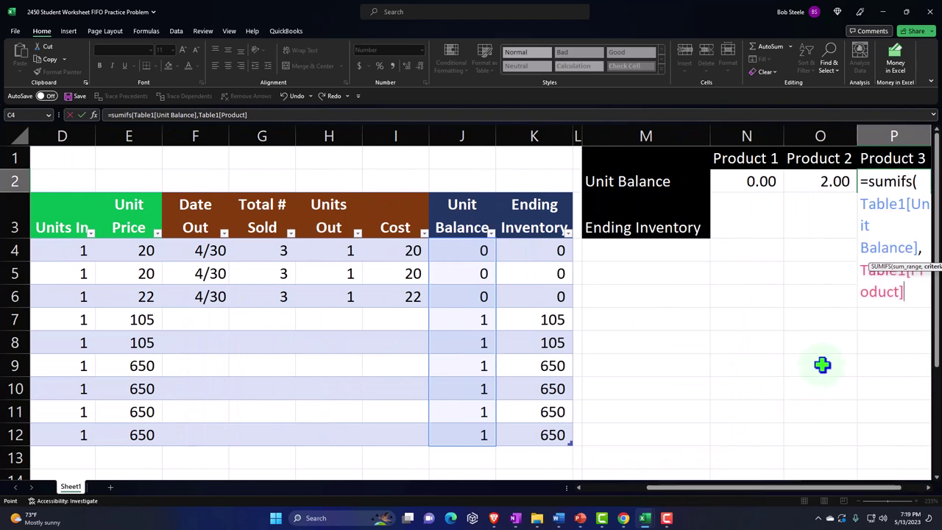
pyautogui.write(',')
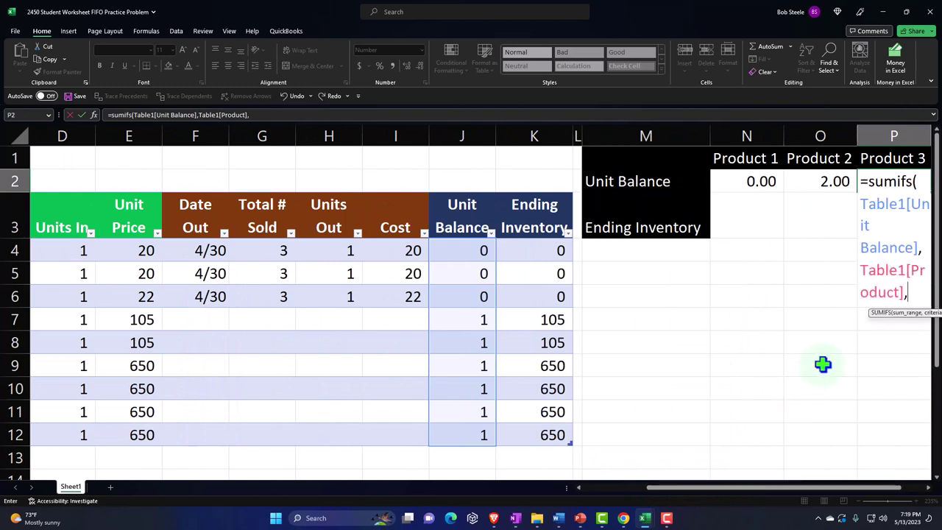
pyautogui.click(889, 158)
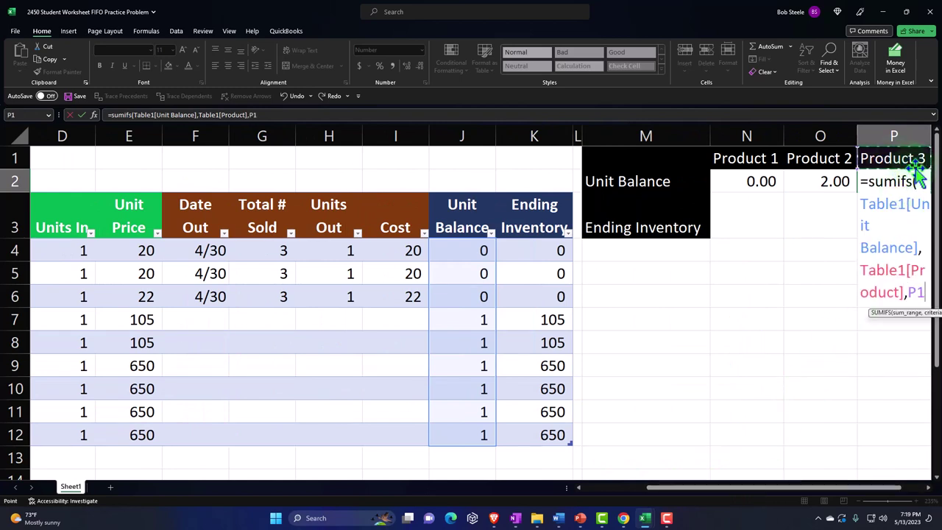
pyautogui.press('Return')
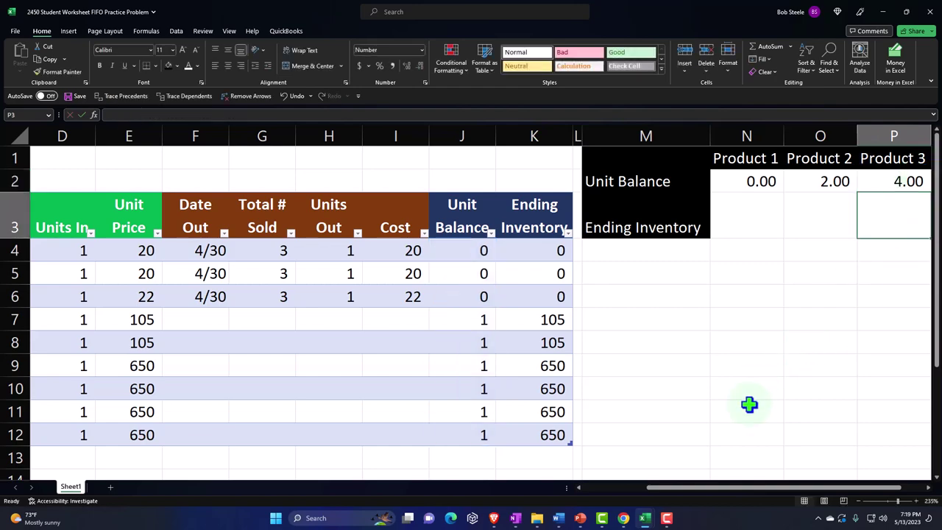
pyautogui.moveTo(733, 489); pyautogui.dragTo(668, 489)
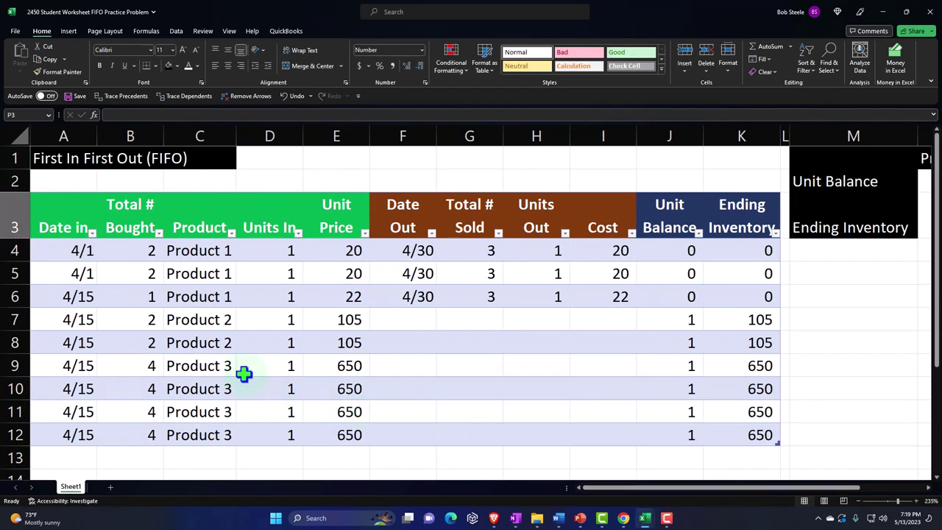
pyautogui.moveTo(651, 374); pyautogui.dragTo(653, 440)
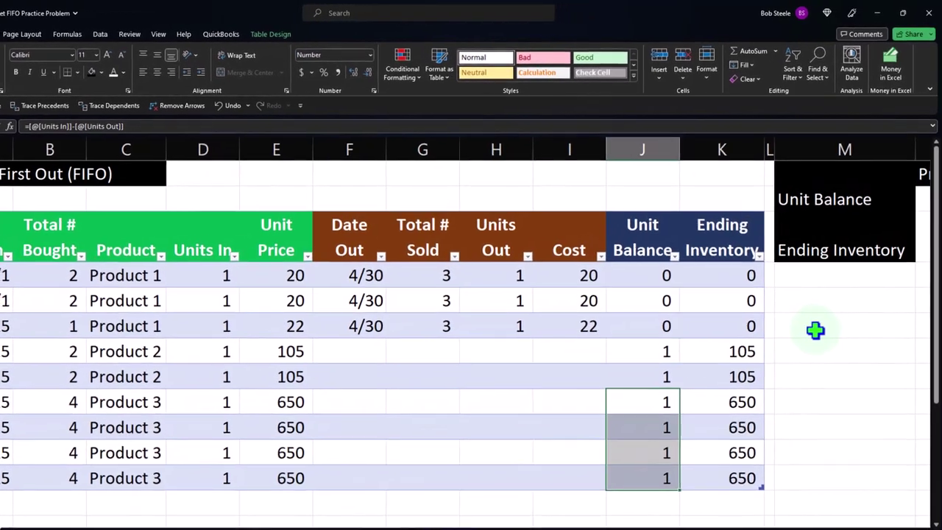
# Step: Start a SUMIFS formula in cell N3 with the table's Ending Inventory column as the sum range
pyautogui.click(815, 331)
pyautogui.press('Right')
pyautogui.press('Right')
pyautogui.press('Right')
pyautogui.press('Right')
pyautogui.press('Right')
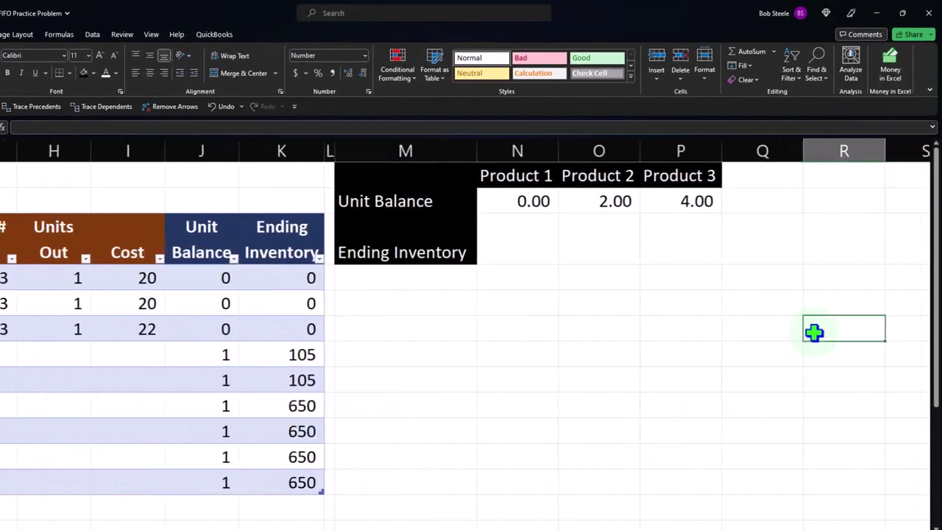
pyautogui.press('Left')
pyautogui.press('Left')
pyautogui.press('Left')
pyautogui.press('Left')
pyautogui.press('Up')
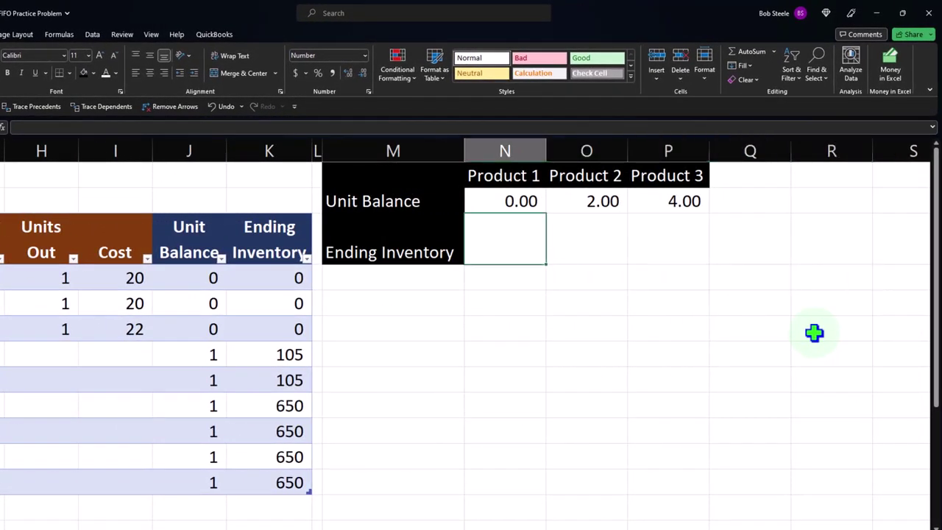
pyautogui.write('=sumifs(')
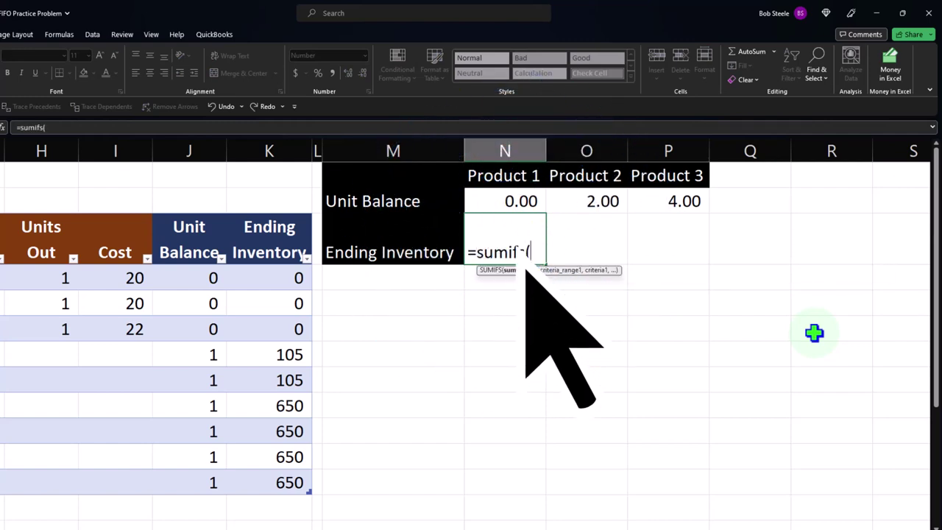
pyautogui.click(269, 212)
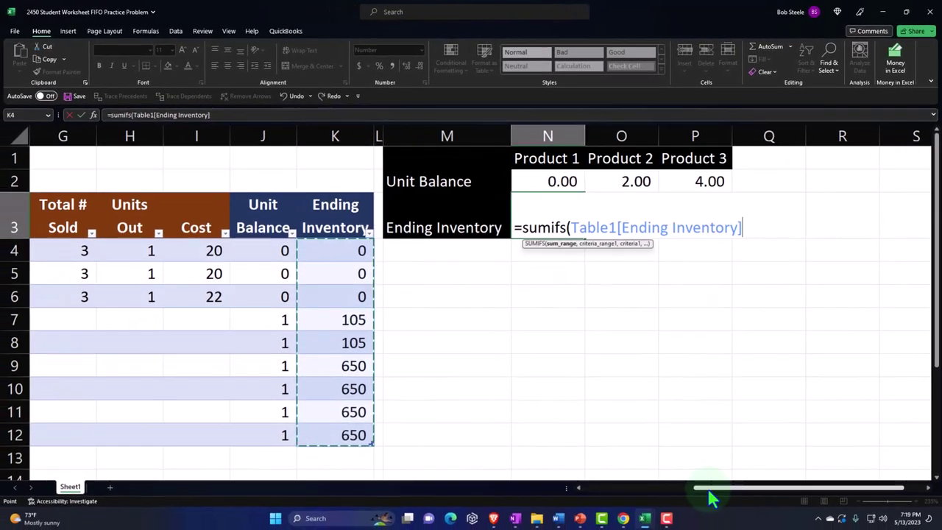
# Step: Complete N3's SUMIFS formula with the table's Product column as criteria range and N1 as criterion, and check it against the Product 1 rows
pyautogui.write(',')
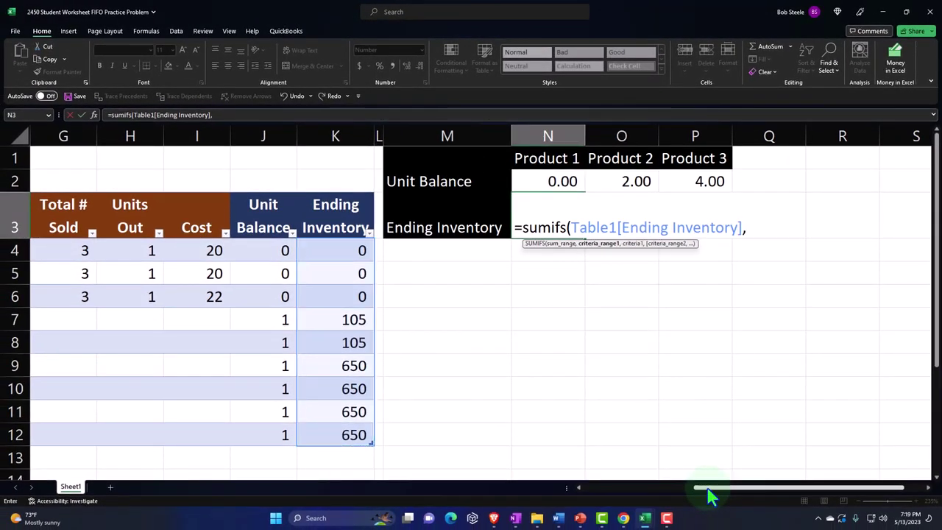
pyautogui.moveTo(708, 496); pyautogui.dragTo(609, 498)
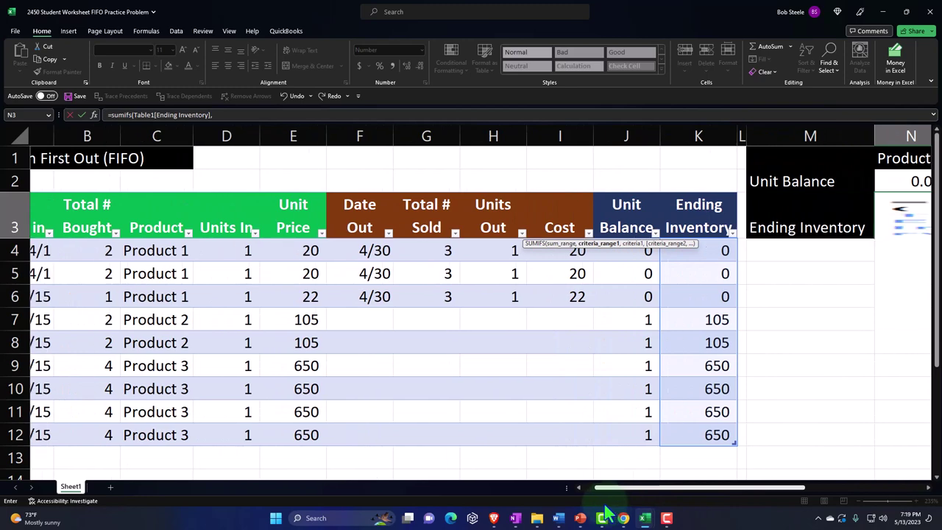
pyautogui.click(150, 192)
pyautogui.moveTo(669, 499); pyautogui.dragTo(721, 499)
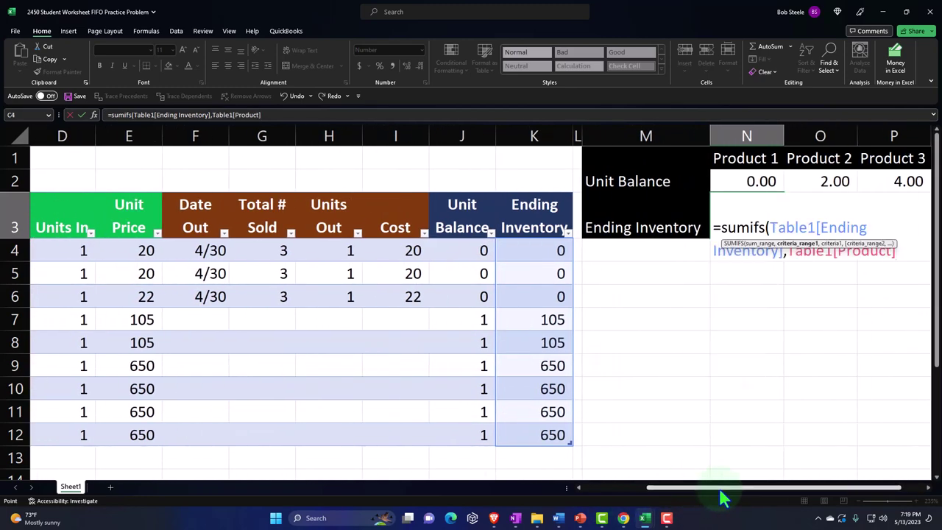
pyautogui.write(',')
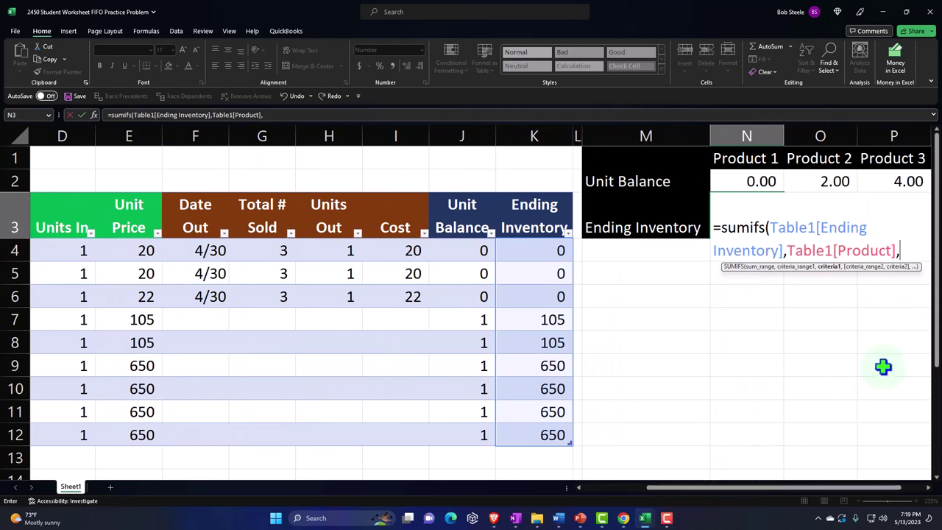
pyautogui.click(750, 158)
pyautogui.press('Return')
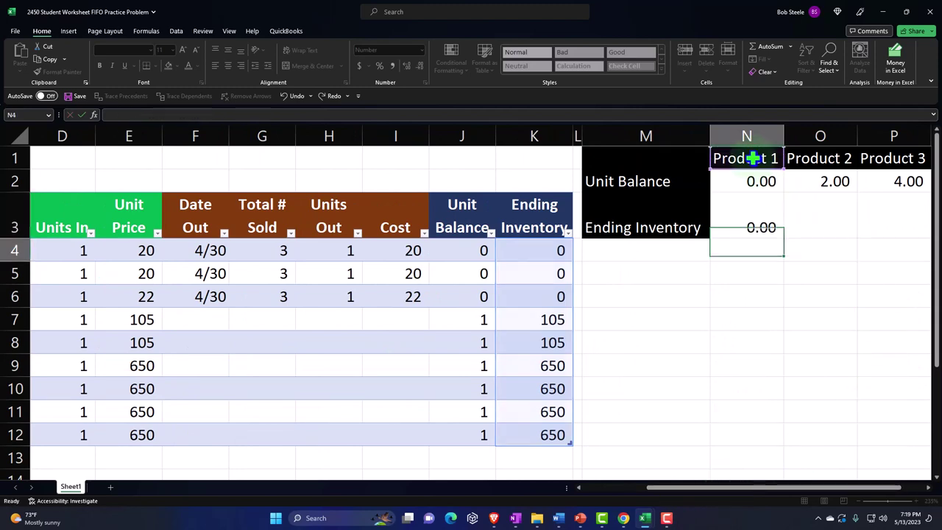
pyautogui.moveTo(554, 254); pyautogui.dragTo(550, 293)
pyautogui.moveTo(653, 488); pyautogui.dragTo(606, 487)
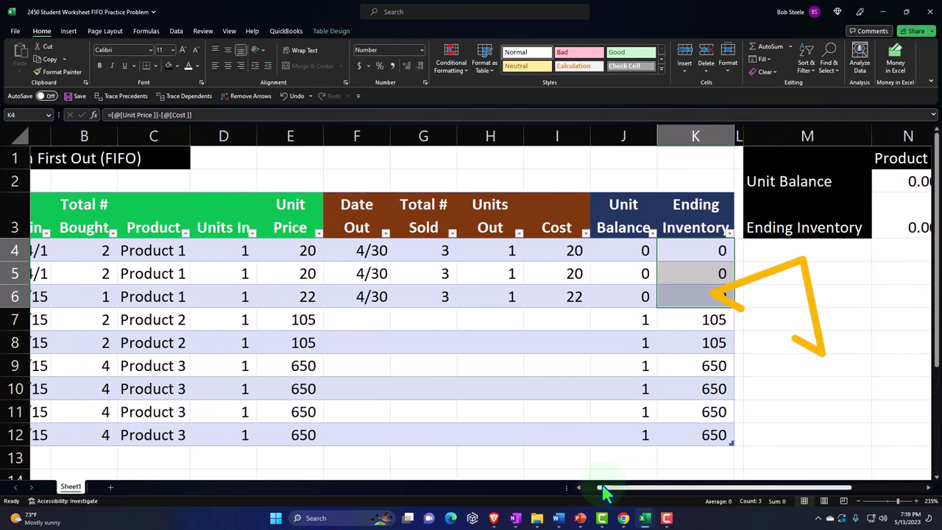
pyautogui.moveTo(147, 250); pyautogui.dragTo(147, 293)
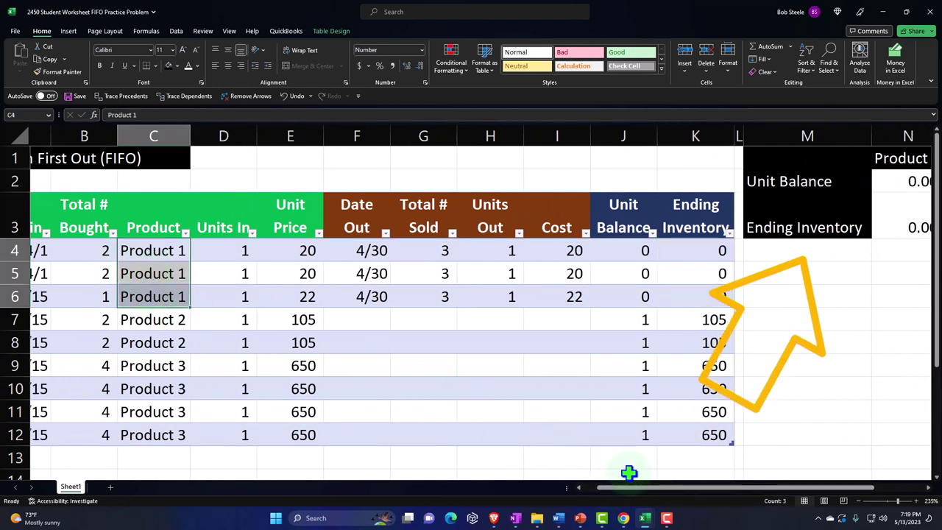
# Step: Start a SUMIFS formula in cell O3 with the table's Ending Inventory column as the sum range
pyautogui.moveTo(646, 488); pyautogui.dragTo(692, 489)
pyautogui.click(829, 229)
pyautogui.write('=')
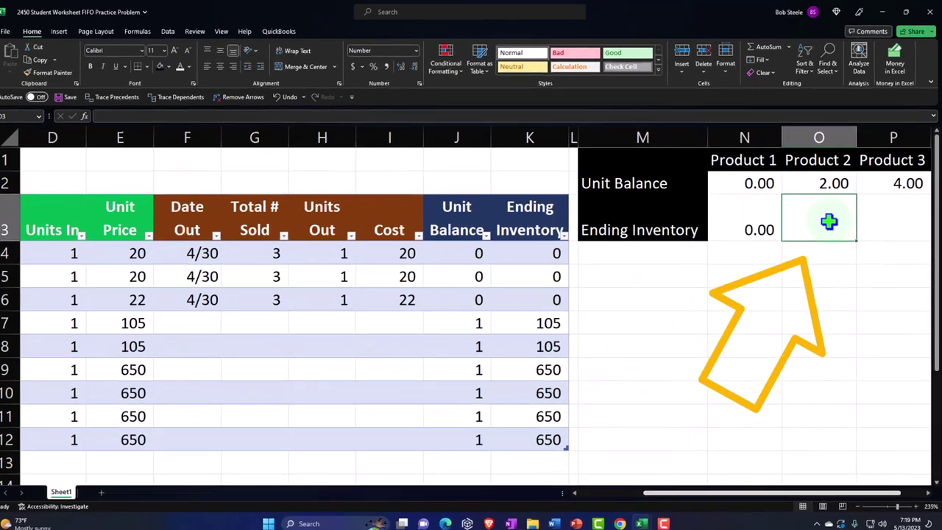
pyautogui.write('sumi')
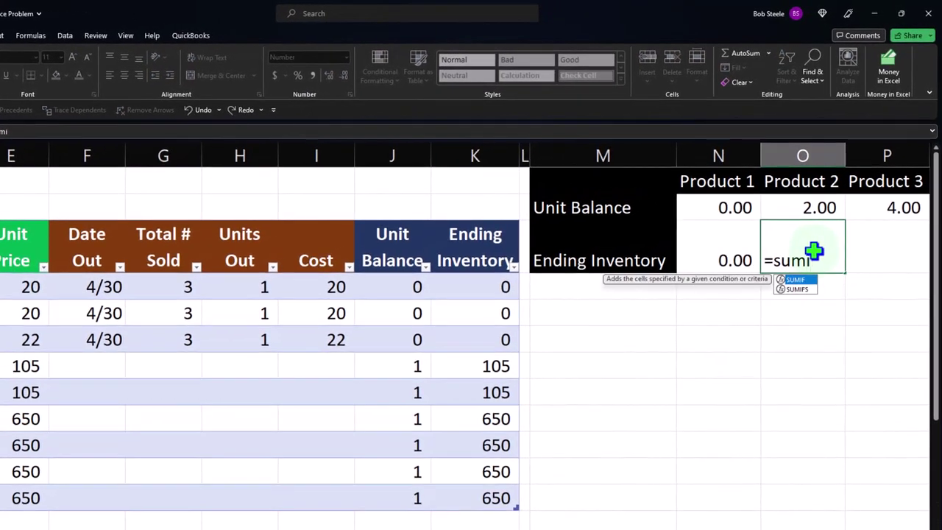
pyautogui.write('fs(')
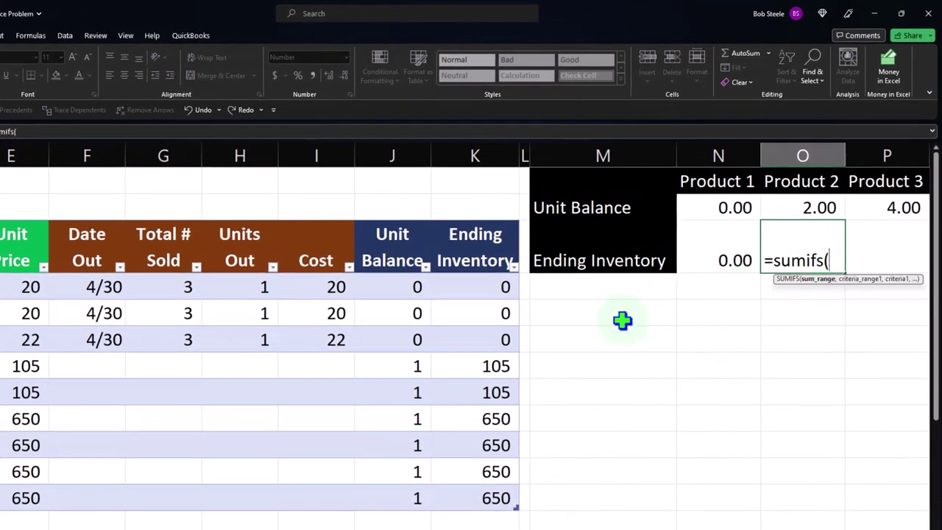
pyautogui.click(476, 213)
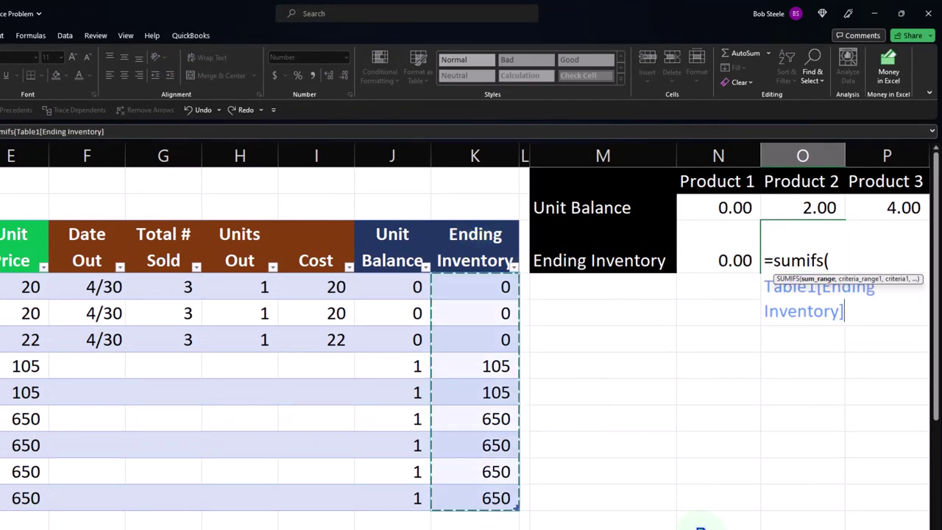
pyautogui.write(',')
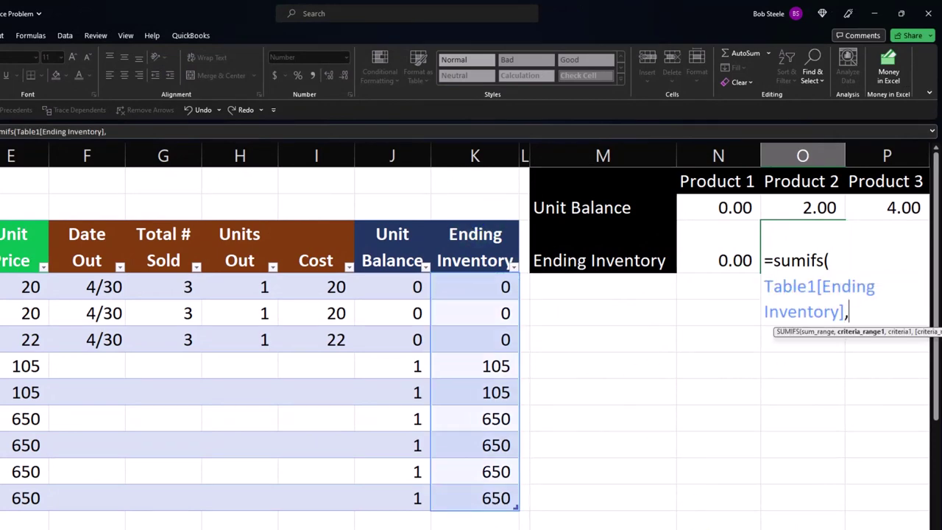
# Step: Complete O3's SUMIFS formula with the table's Product column as criteria range and O1 as criterion, and check it against the Product 2 rows
pyautogui.hscroll(-3, 471, 331)
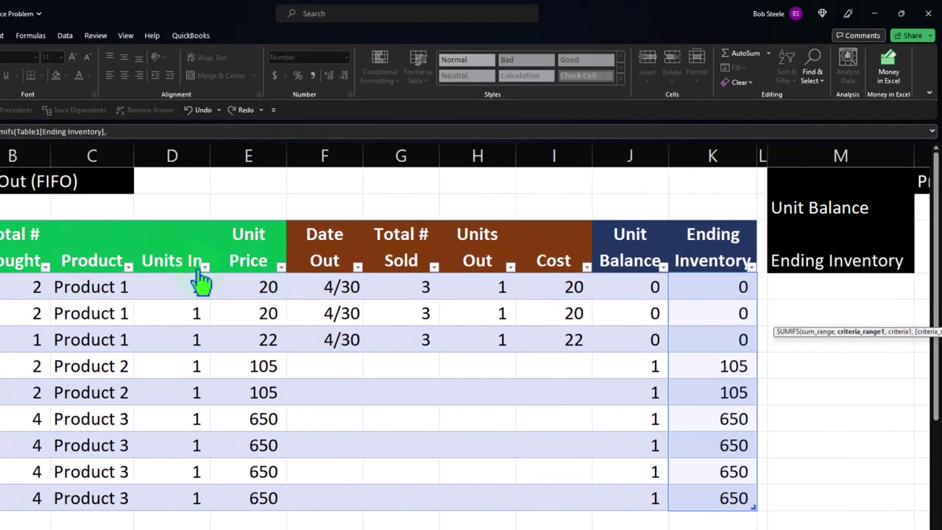
pyautogui.click(102, 221)
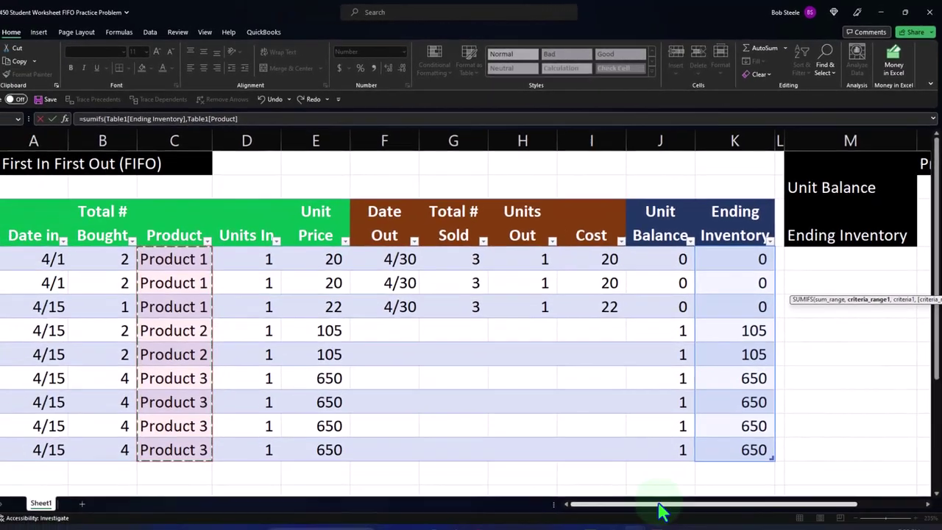
pyautogui.moveTo(658, 511); pyautogui.dragTo(747, 501)
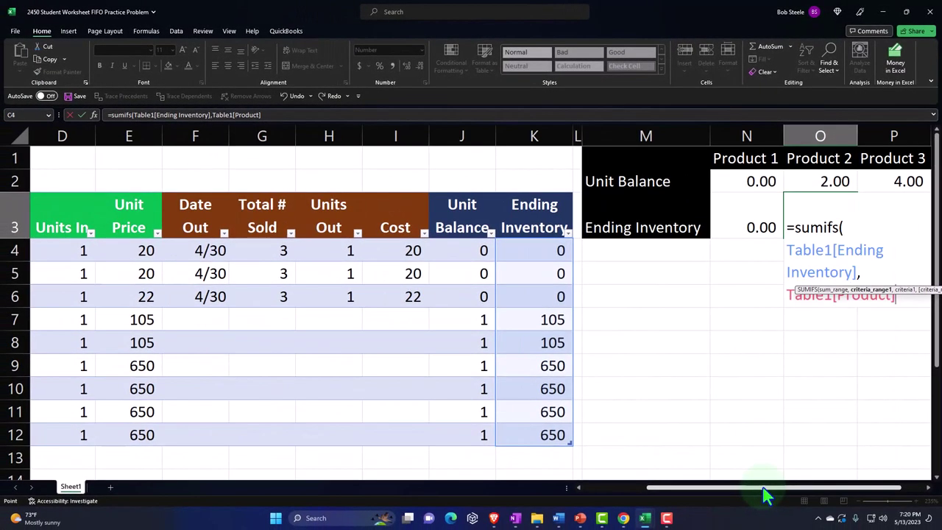
pyautogui.write(',')
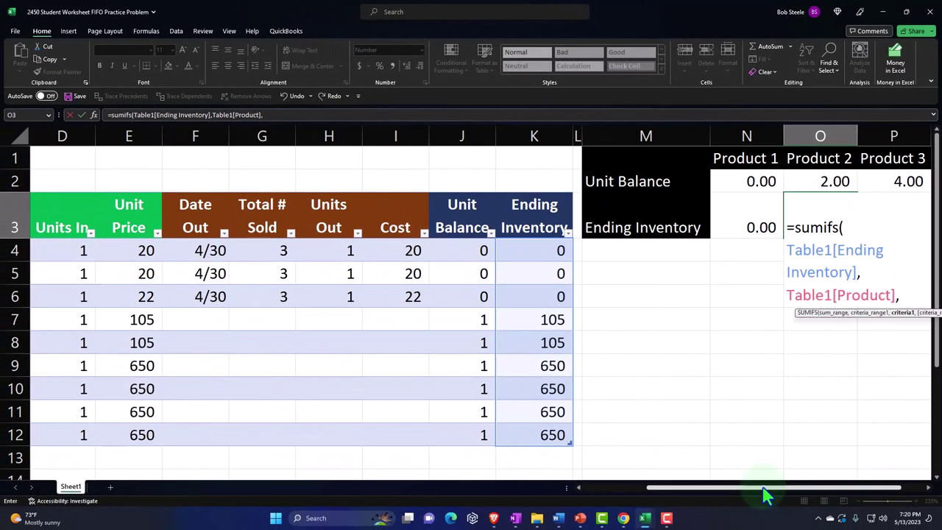
pyautogui.click(818, 159)
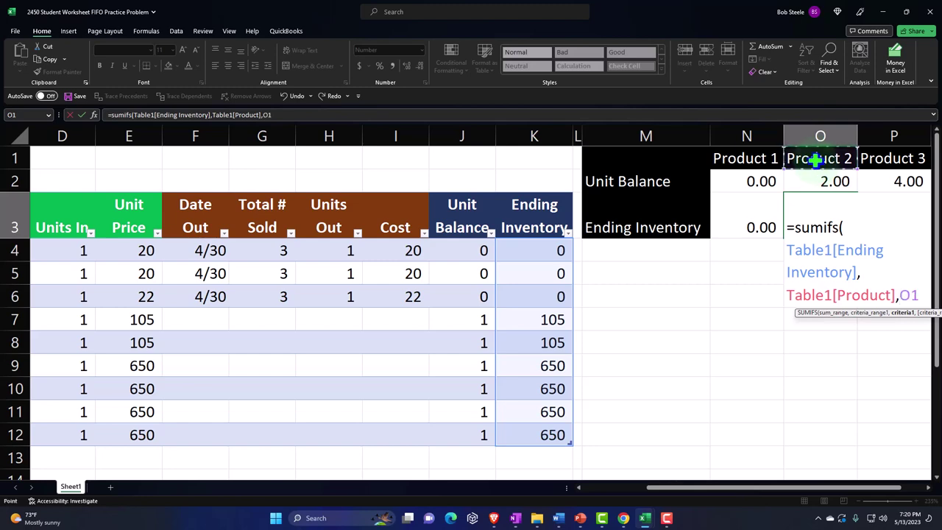
pyautogui.press('Return')
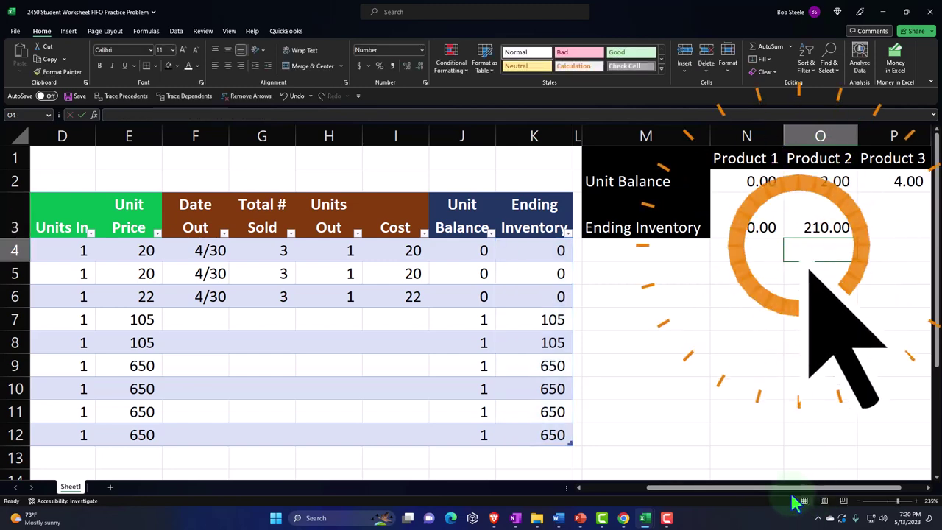
pyautogui.hscroll(-3, 809, 271)
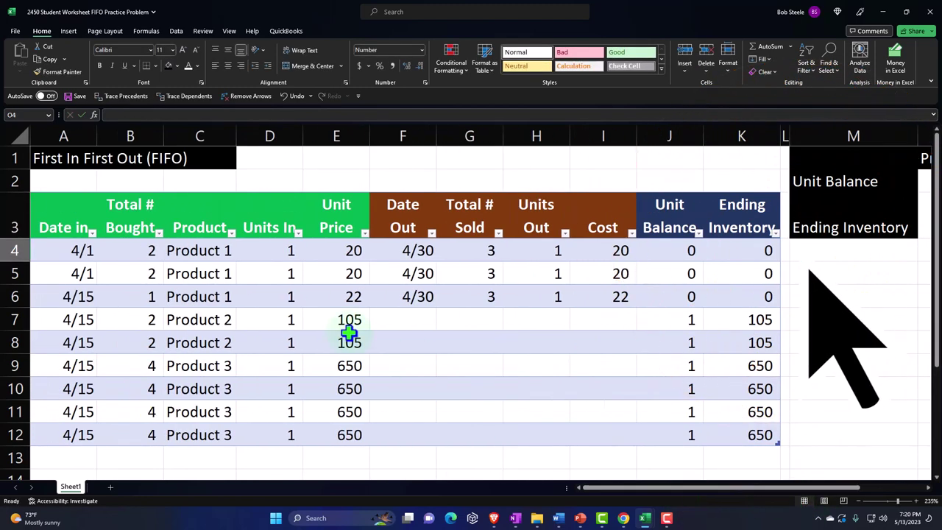
pyautogui.moveTo(193, 322); pyautogui.dragTo(194, 338)
pyautogui.moveTo(749, 322); pyautogui.dragTo(751, 340)
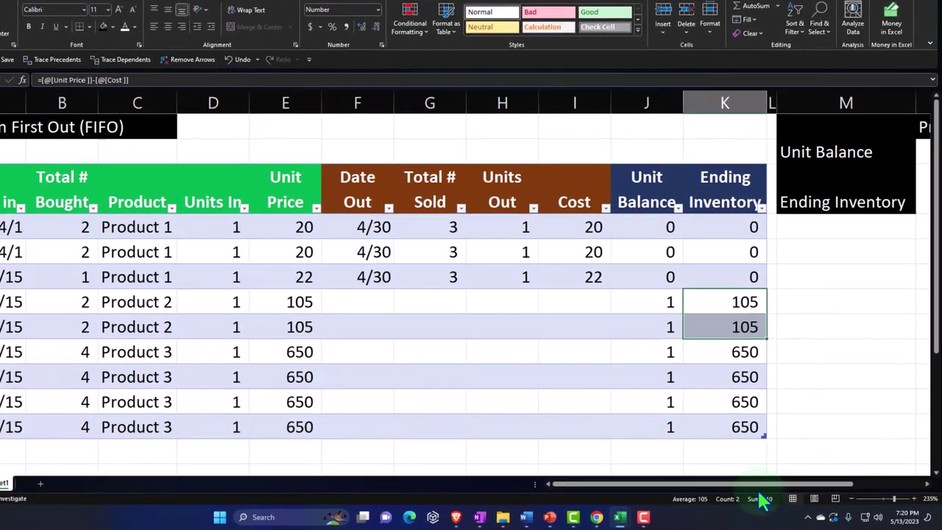
# Step: Start a SUMIFS formula in cell P3 with the table's Ending Inventory column as the sum range
pyautogui.moveTo(751, 488); pyautogui.dragTo(862, 488)
pyautogui.click(893, 190)
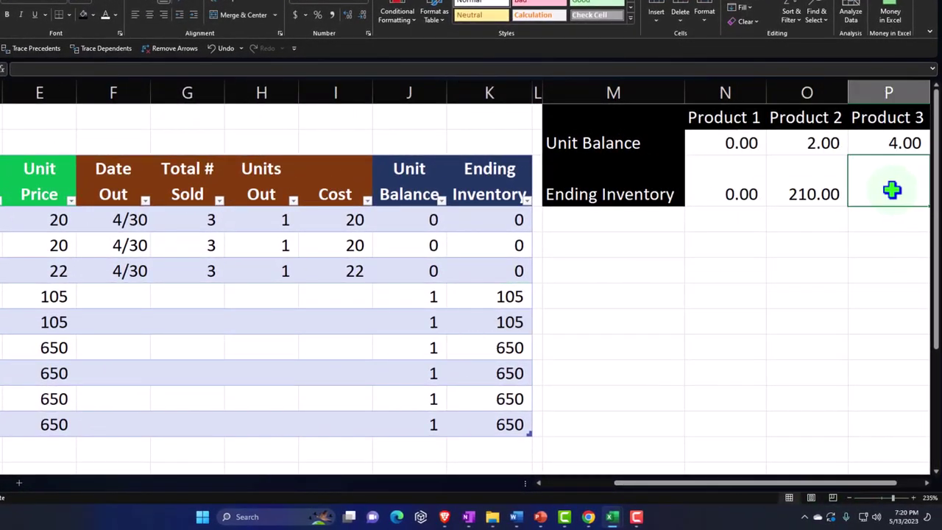
pyautogui.write('=sumifs(')
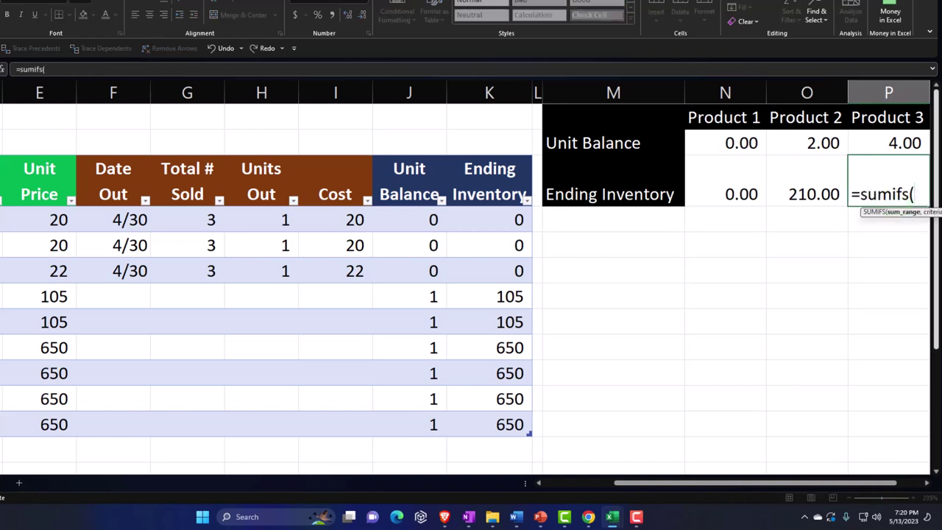
pyautogui.click(495, 153)
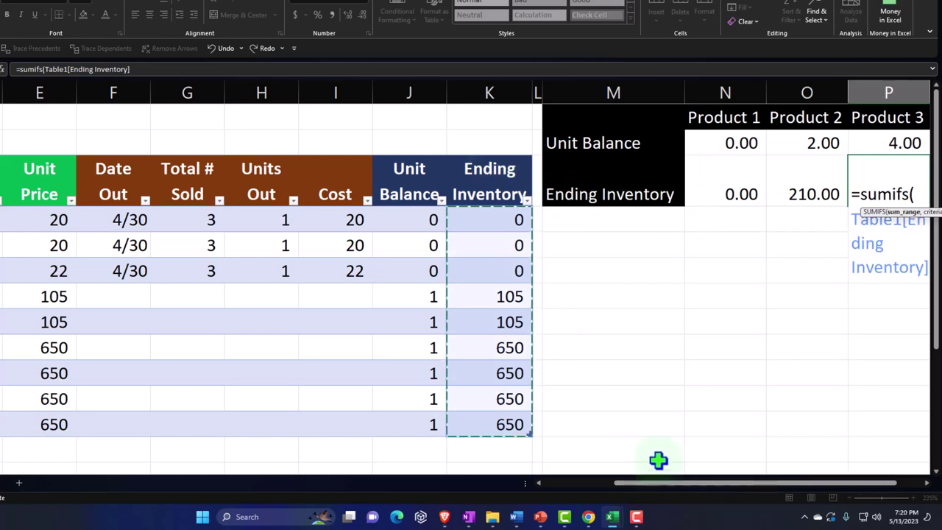
pyautogui.write(',')
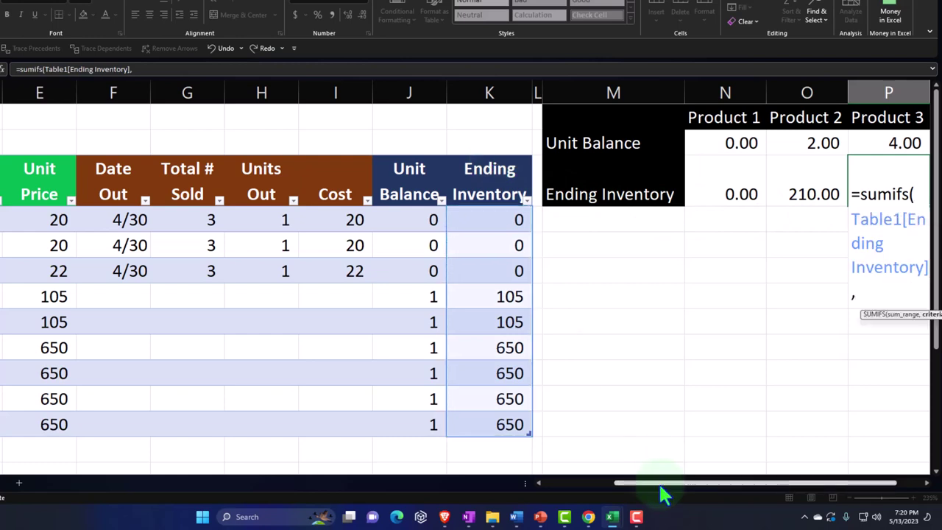
# Step: Complete P3's SUMIFS formula with the table's Product column as criteria range and P1 as criterion
pyautogui.moveTo(660, 484); pyautogui.dragTo(519, 489)
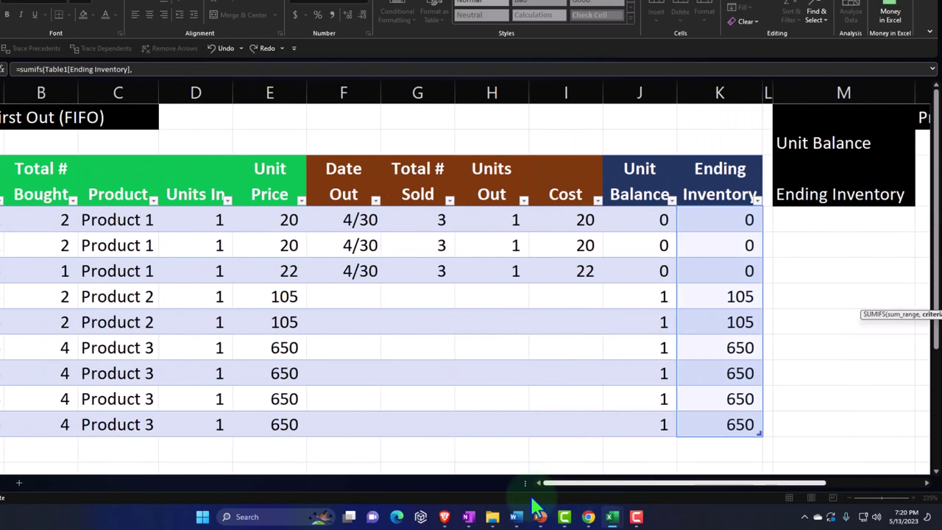
pyautogui.click(111, 153)
pyautogui.moveTo(578, 485); pyautogui.dragTo(749, 489)
pyautogui.write(',')
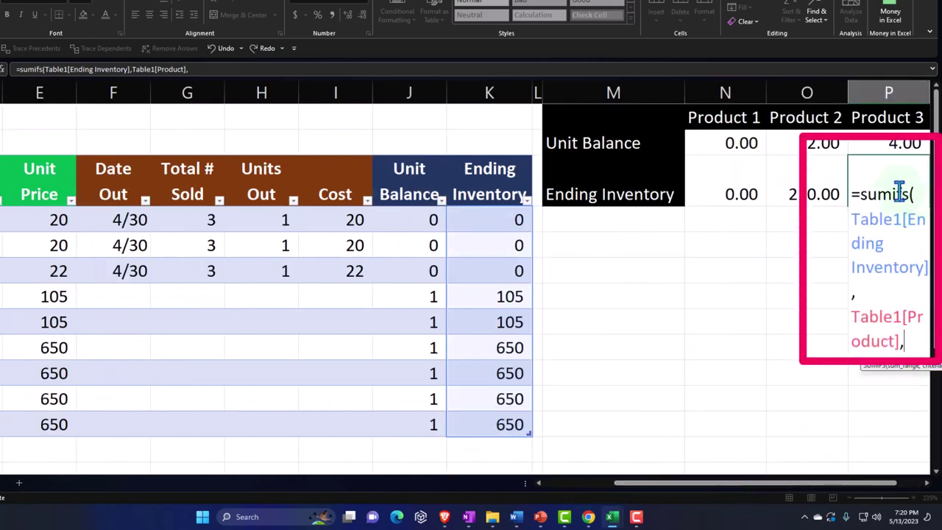
pyautogui.click(878, 121)
pyautogui.press('Return')
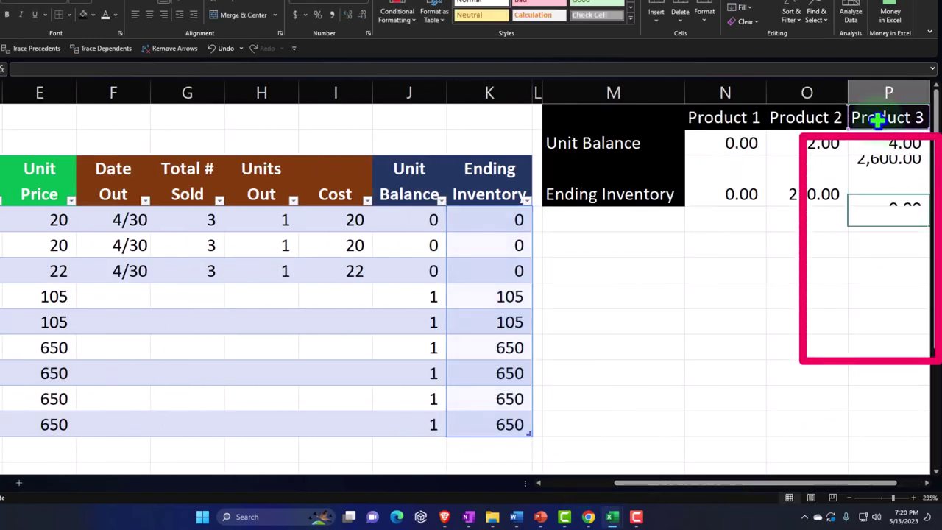
# Step: Check P3's result against the Ending Inventory values of the Product 3 rows in the table
pyautogui.press('Left')
pyautogui.press('Left')
pyautogui.press('Left')
pyautogui.press('Left')
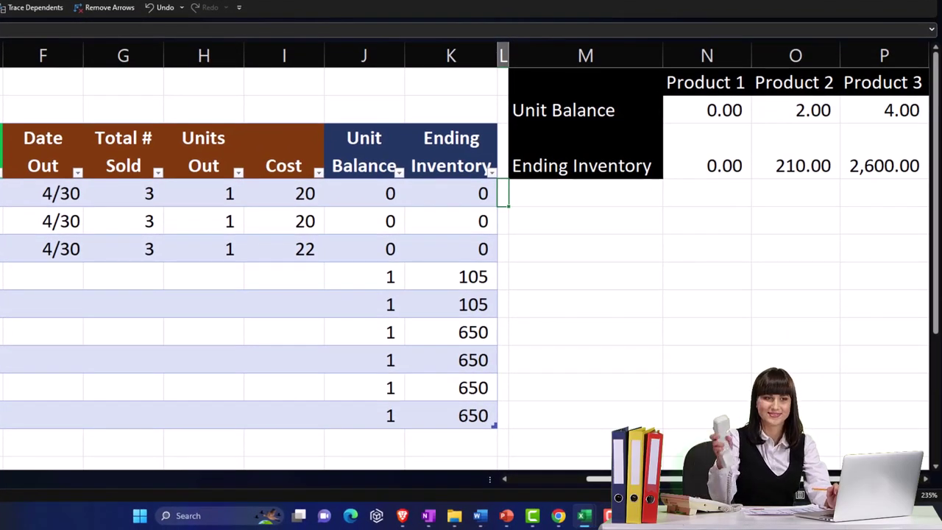
pyautogui.moveTo(622, 480); pyautogui.dragTo(578, 479)
pyautogui.click(679, 304)
pyautogui.click(681, 332)
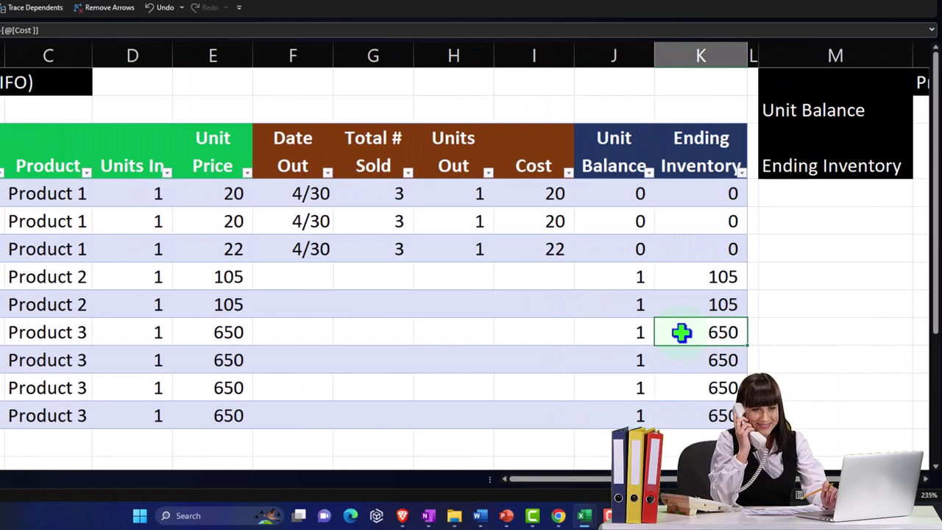
pyautogui.moveTo(682, 332); pyautogui.dragTo(684, 389)
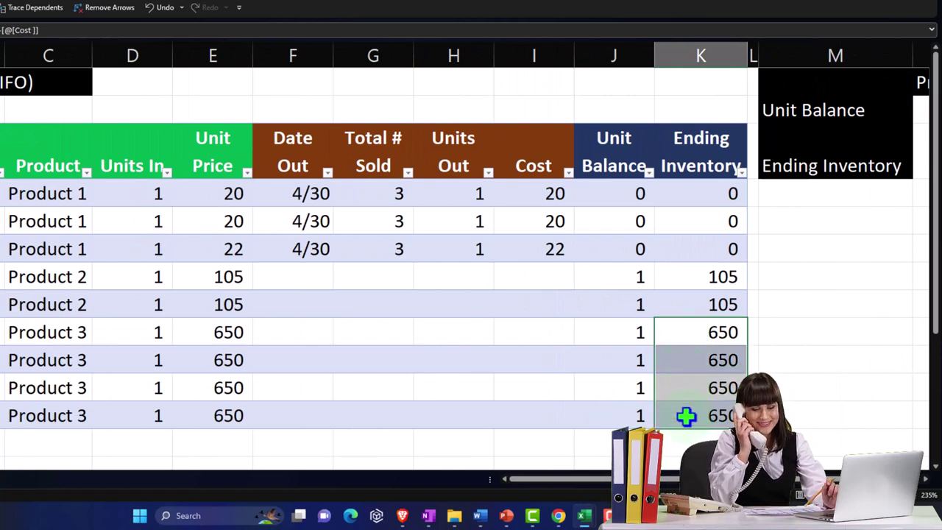
# Step: Add the heading Total in cell Q1 and format it with black fill and white centered text like the product headings
pyautogui.click(783, 305)
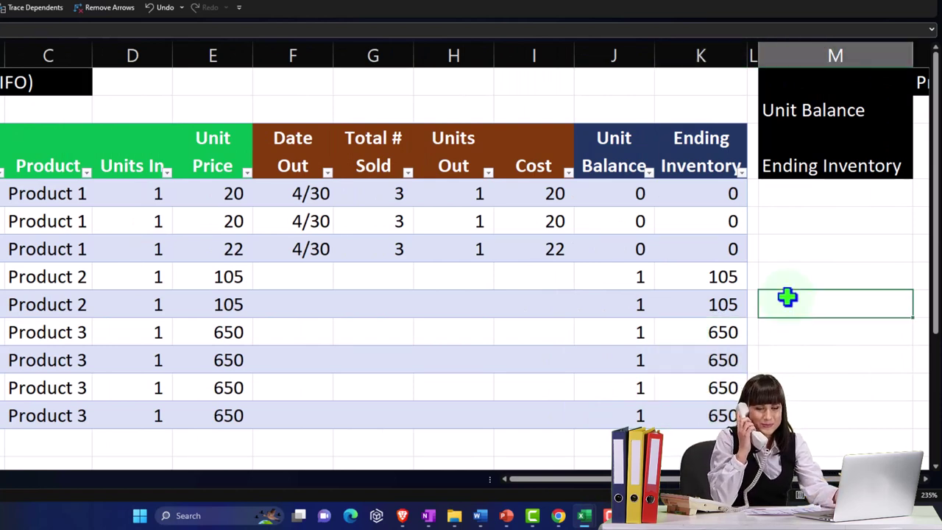
pyautogui.press('Right')
pyautogui.press('Right')
pyautogui.press('Right')
pyautogui.press('Right')
pyautogui.press('Right')
pyautogui.press('Up')
pyautogui.press('Up')
pyautogui.press('Up')
pyautogui.press('Up')
pyautogui.press('Up')
pyautogui.press('Up')
pyautogui.press('Up')
pyautogui.press('Up')
pyautogui.press('Left')
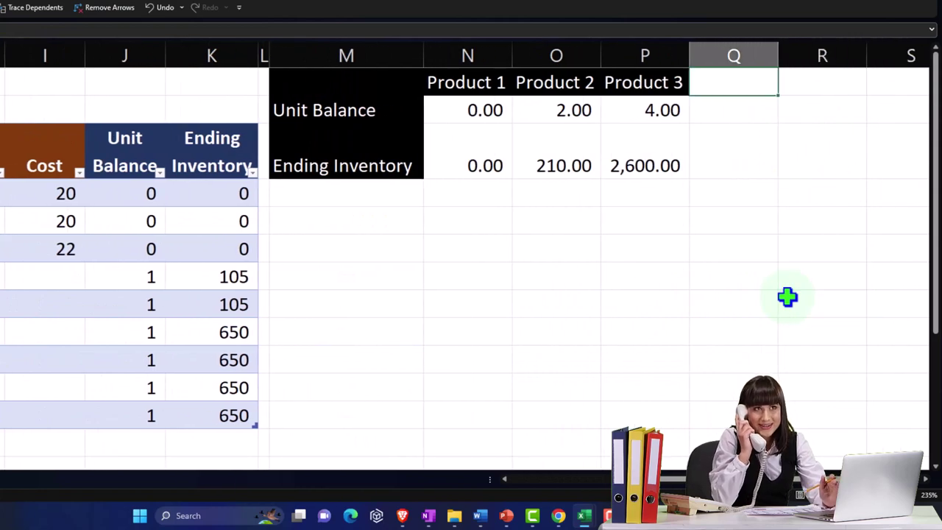
pyautogui.write('Total')
pyautogui.press('Return')
pyautogui.click(736, 87)
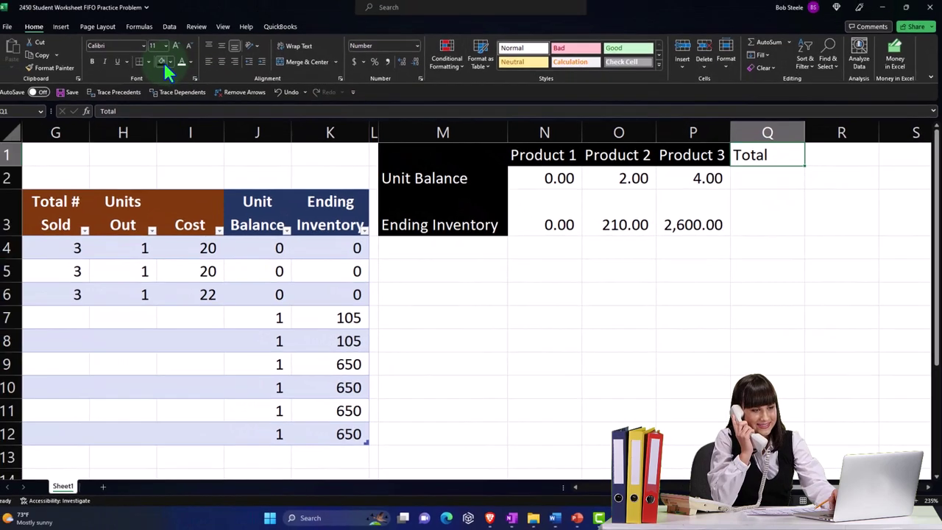
pyautogui.click(125, 40)
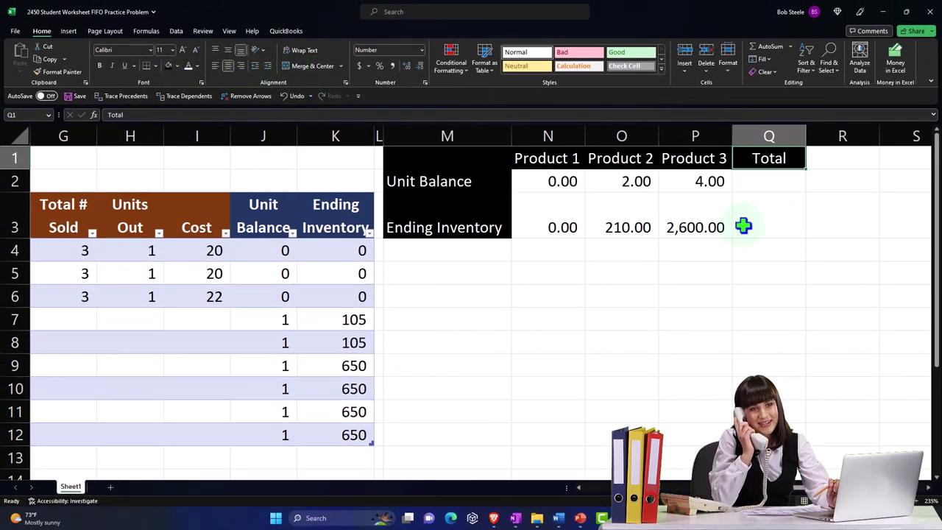
# Step: Total the unit balances in cell Q2 with a SUM formula over N2:P2
pyautogui.click(756, 180)
pyautogui.write('=sum(')
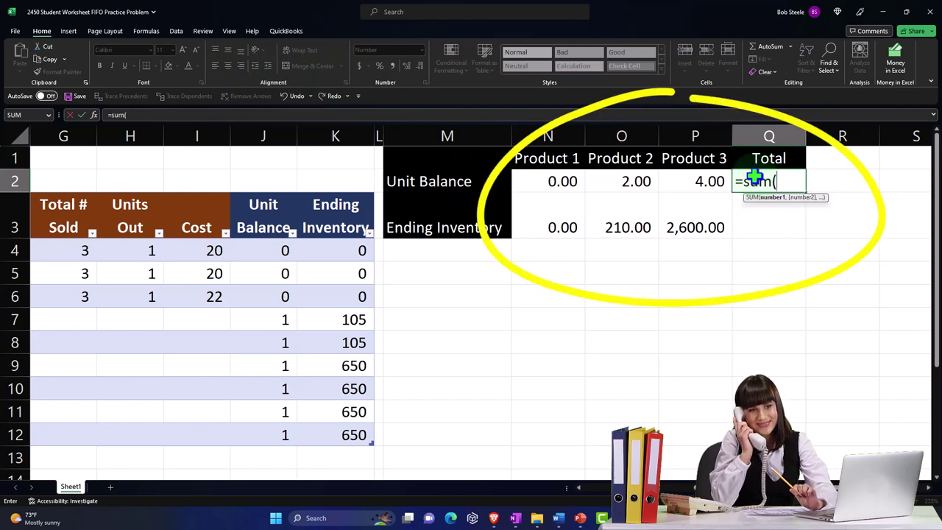
pyautogui.press('Left')
pyautogui.hotkey('shift', 'Left')
pyautogui.hotkey('shift', 'Left')
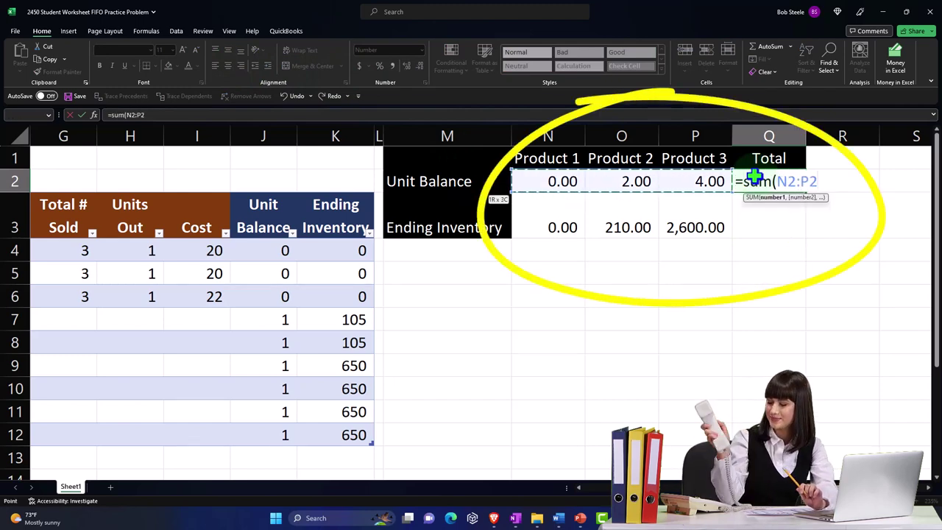
pyautogui.press('Return')
# Step: Total the ending inventory in cell Q3 with a SUM formula over N3:P3
pyautogui.write('+sum(')
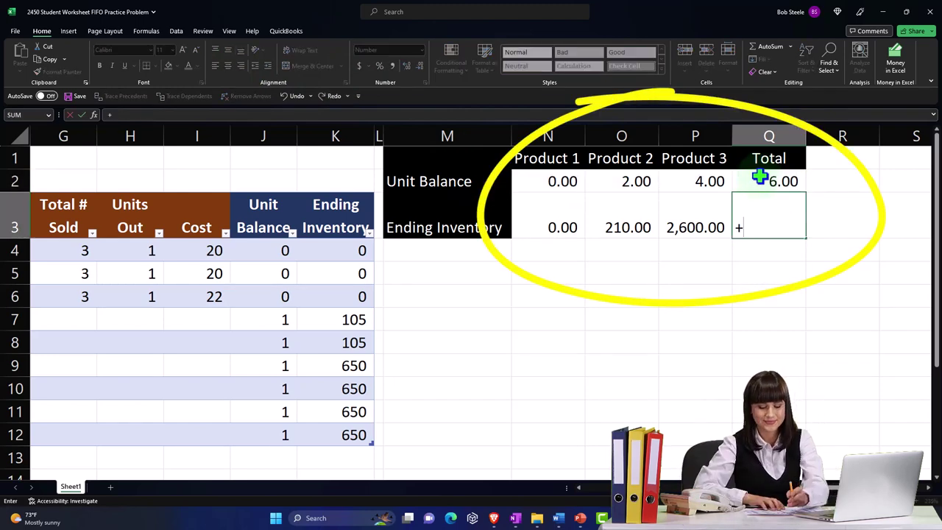
pyautogui.press('Left')
pyautogui.hotkey('shift', 'Left')
pyautogui.press('Return')
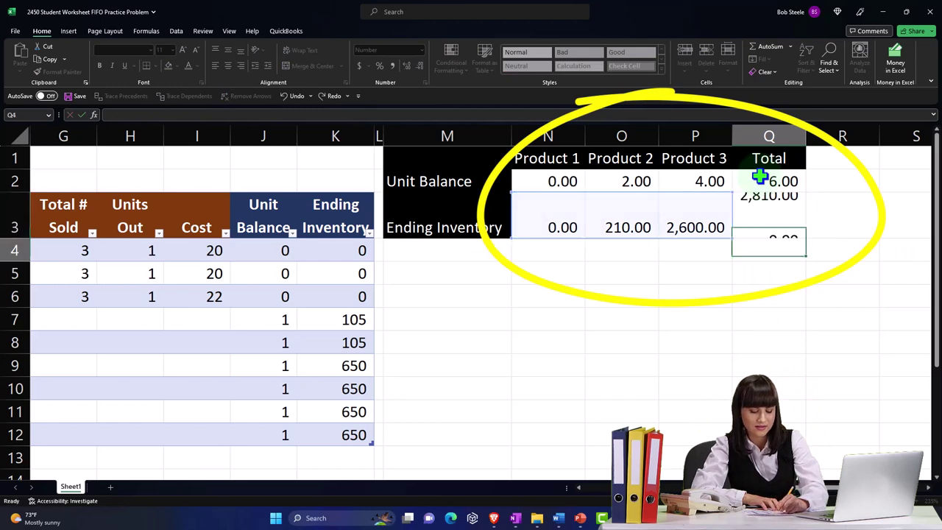
# Step: Apply borders to all the summary value cells in N2:Q3
pyautogui.click(447, 273)
pyautogui.moveTo(554, 181); pyautogui.dragTo(769, 221)
pyautogui.click(146, 65)
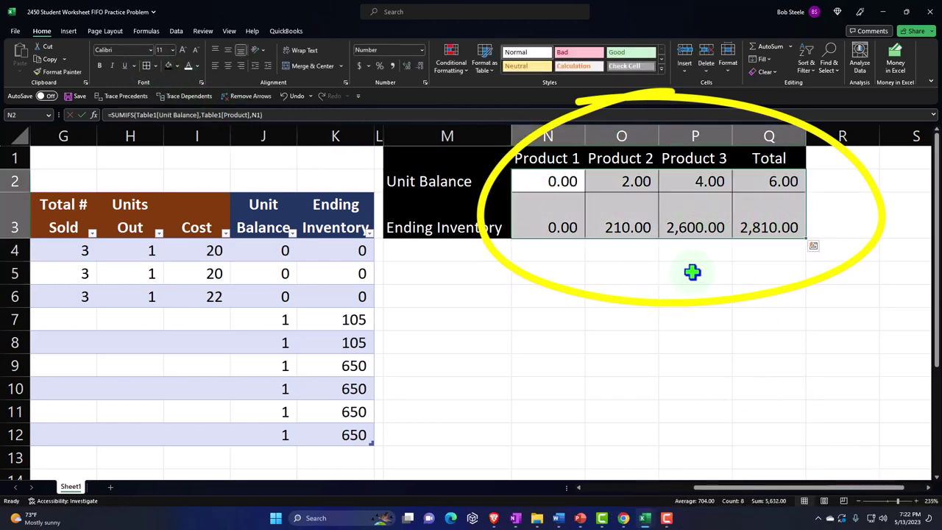
pyautogui.click(758, 270)
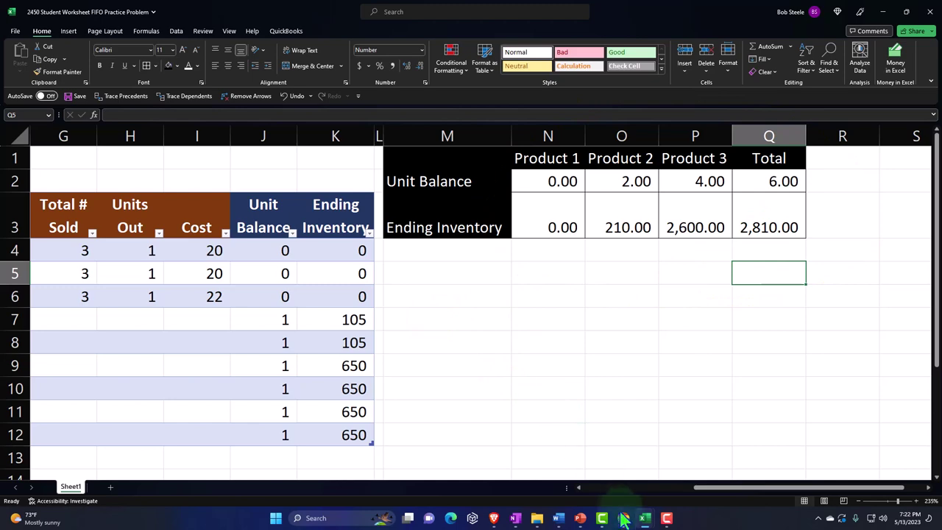
# Step: Switch to the Chrome browser and show the QuickBooks dashboard of Test Company File 100
pyautogui.moveTo(624, 518)
pyautogui.click(616, 482)
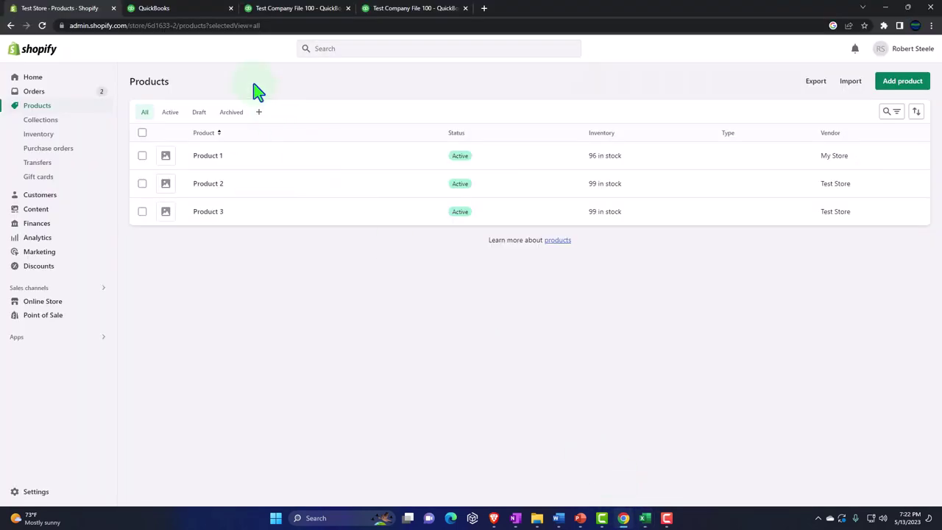
pyautogui.click(185, 16)
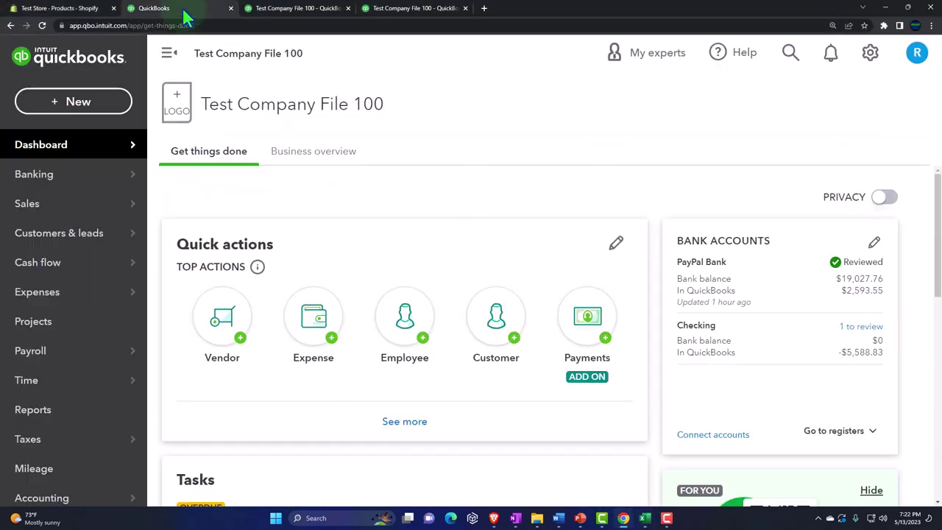
# Step: Check the Inventory Asset balance on the QuickBooks balance sheet, switch to the Excel worksheet and enter 2,872 in cell Q5
pyautogui.click(274, 13)
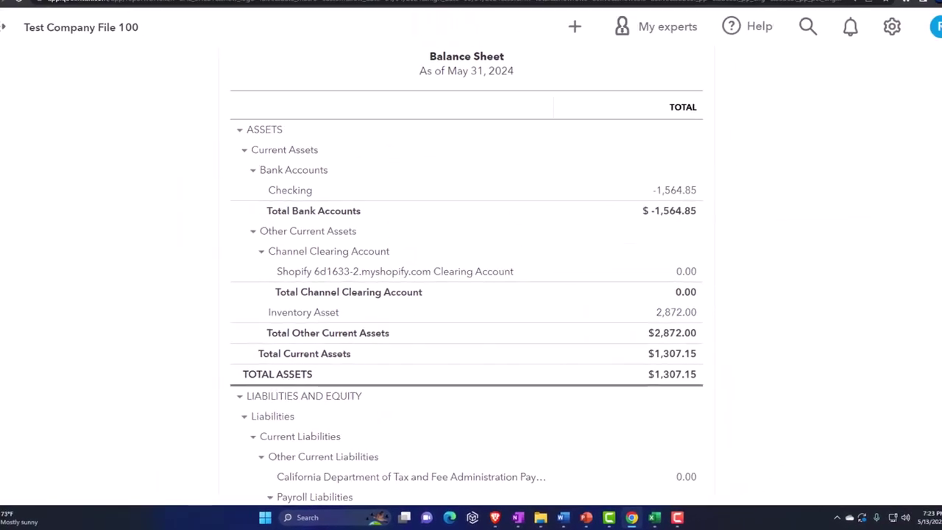
pyautogui.hotkey('alt', 'Tab')
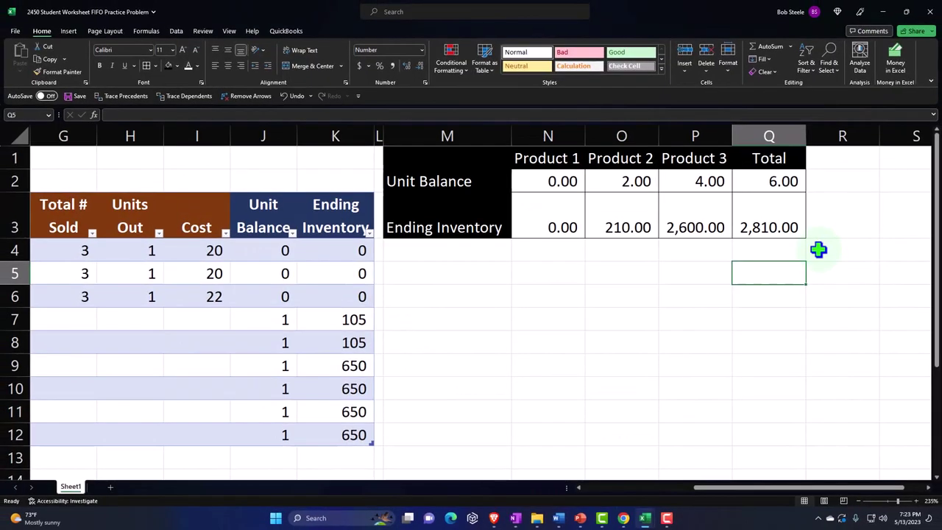
pyautogui.write('2')
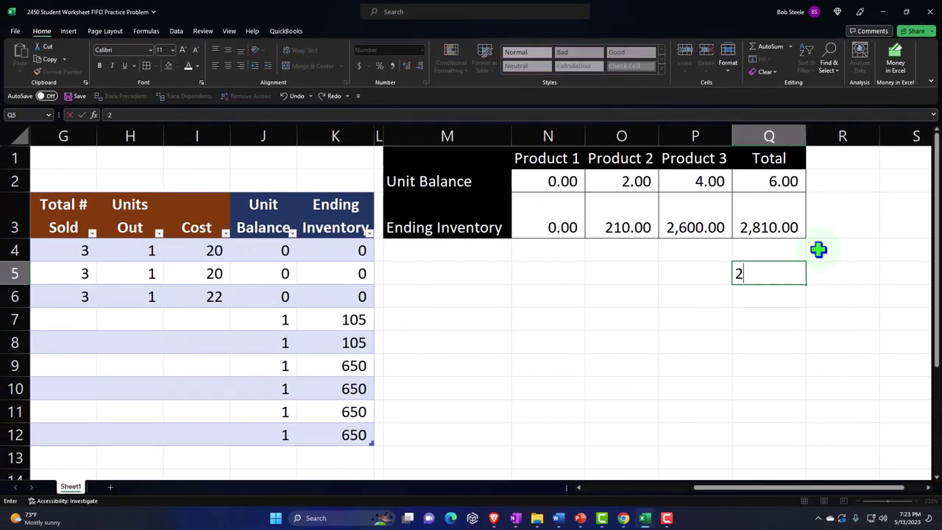
pyautogui.write(',872')
pyautogui.press('Return')
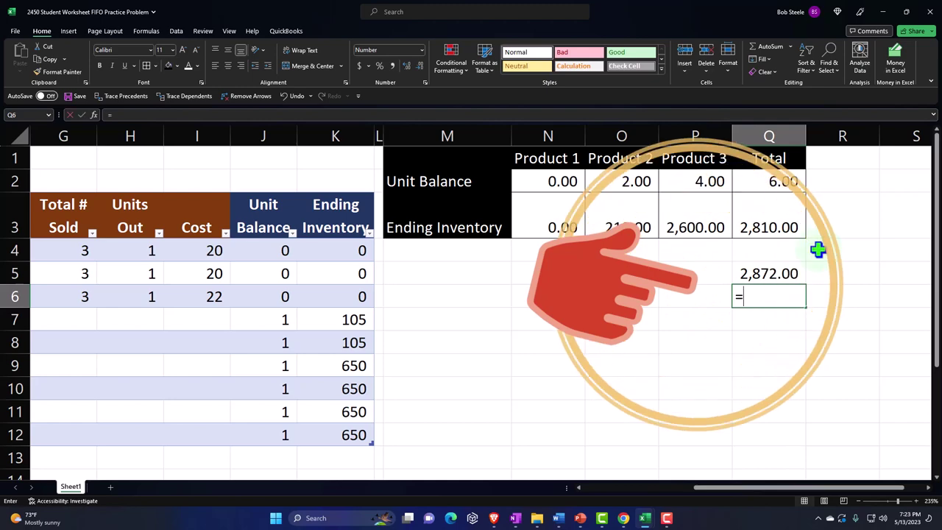
# Step: Calculate the difference between the QuickBooks balance and the total ending inventory in cell Q6 with the formula =Q5-Q3
pyautogui.write('=')
pyautogui.press('Up')
pyautogui.write('-')
pyautogui.press('Up')
pyautogui.press('Up')
pyautogui.press('Up')
pyautogui.press('Return')
pyautogui.press('Up')
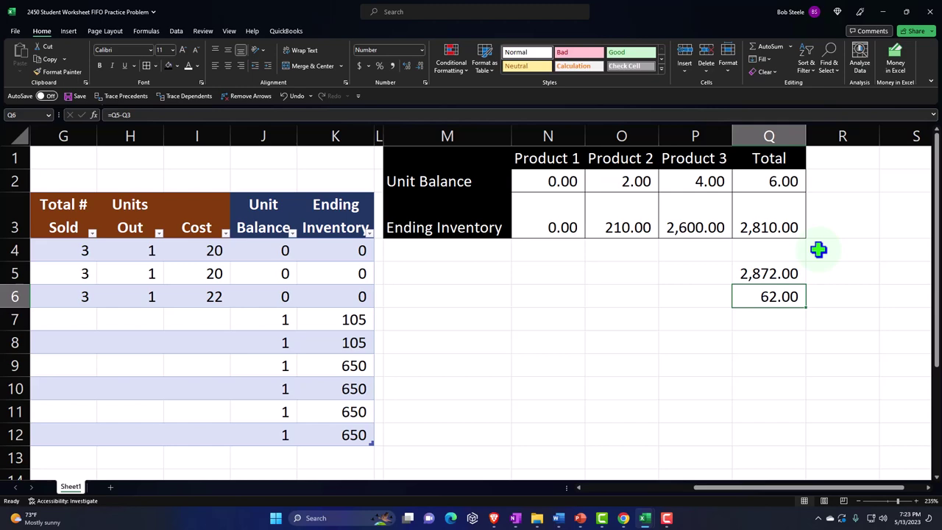
# Step: Select the Product 1 costs in I4:I6 to check their sum against the difference in Q6
pyautogui.press('Left')
pyautogui.press('Home')
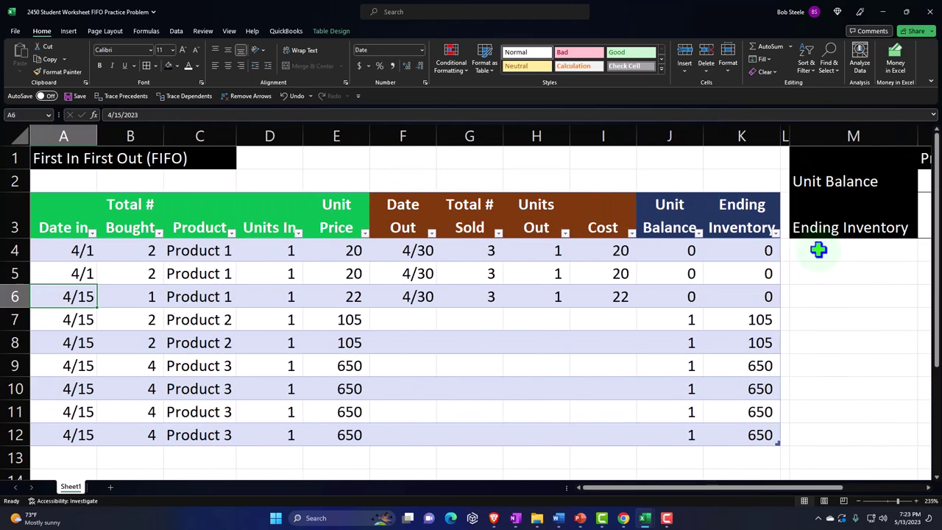
pyautogui.moveTo(596, 250); pyautogui.dragTo(606, 294)
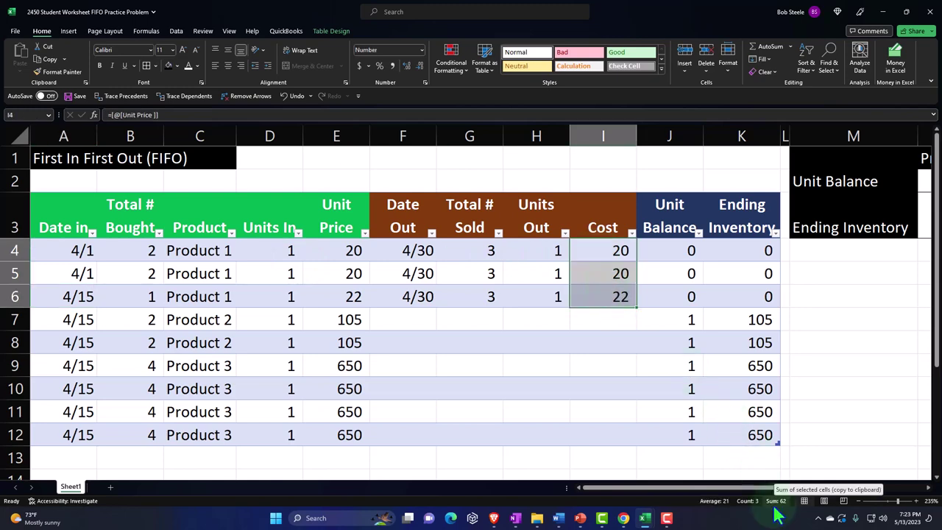
pyautogui.moveTo(711, 487); pyautogui.dragTo(837, 490)
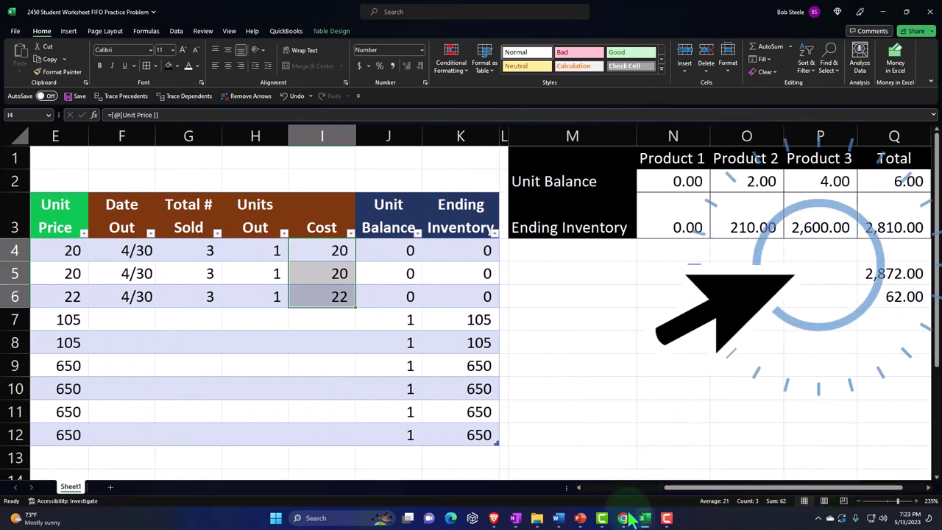
# Step: Switch to QuickBooks in Chrome and start a new journal entry dated 04/30/2024
pyautogui.click(626, 478)
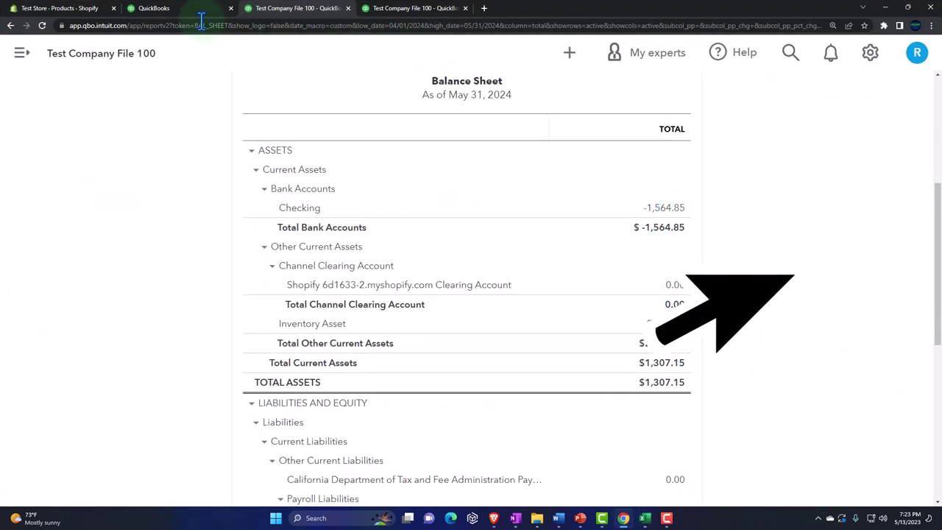
pyautogui.click(178, 8)
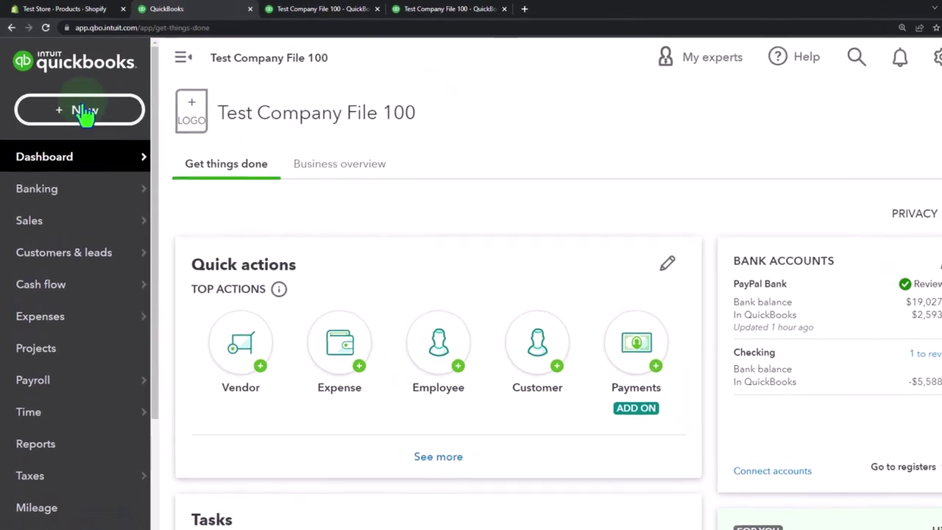
pyautogui.click(72, 102)
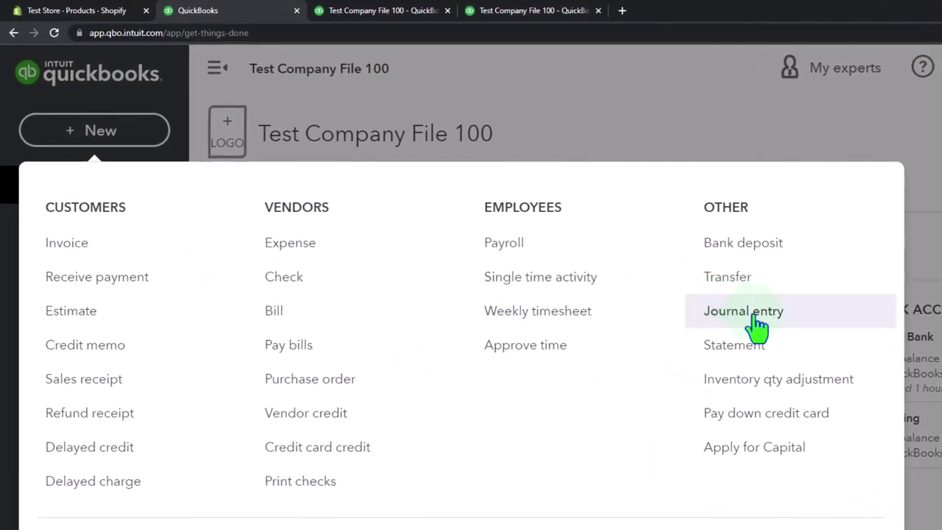
pyautogui.click(756, 321)
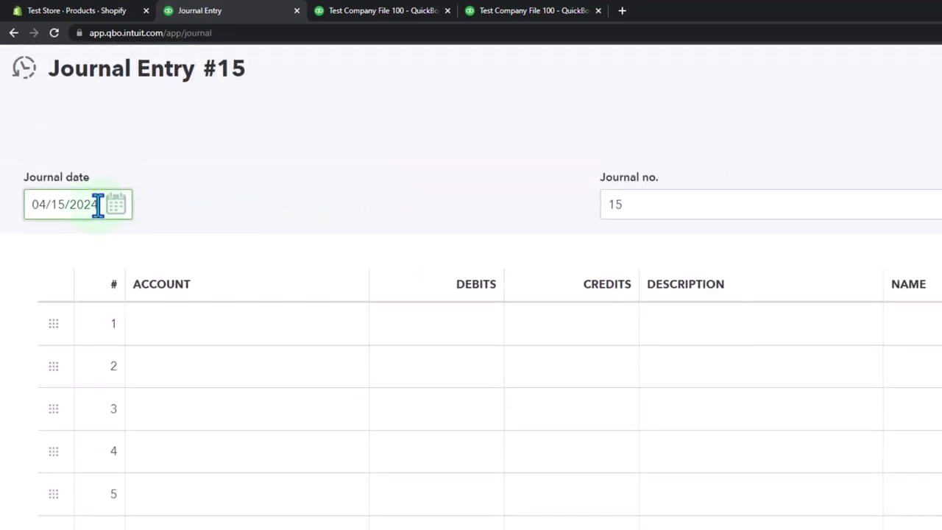
pyautogui.moveTo(98, 204); pyautogui.dragTo(4, 203)
pyautogui.write('04')
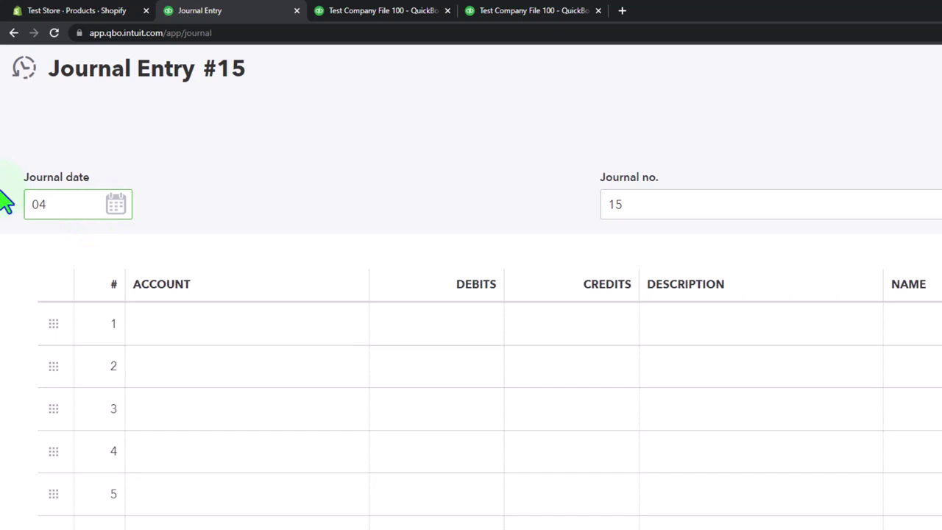
pyautogui.write('/30/2024')
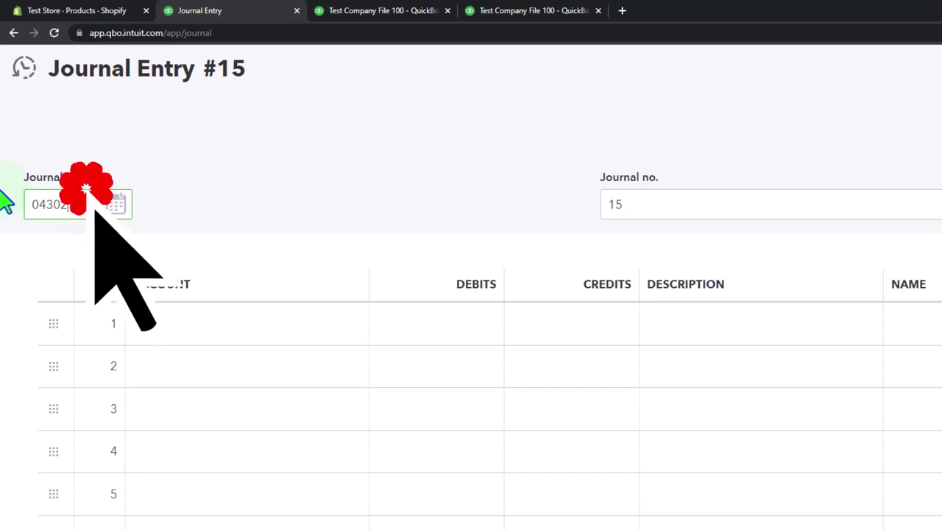
pyautogui.press('Tab')
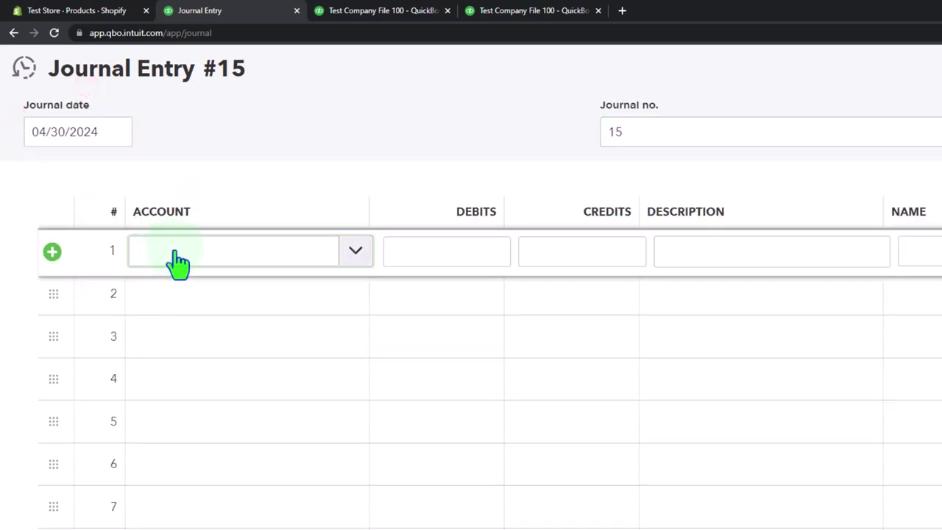
# Step: Fill the first journal line with the account Cost of labor - COS and a debit of 62
pyautogui.write('Cost')
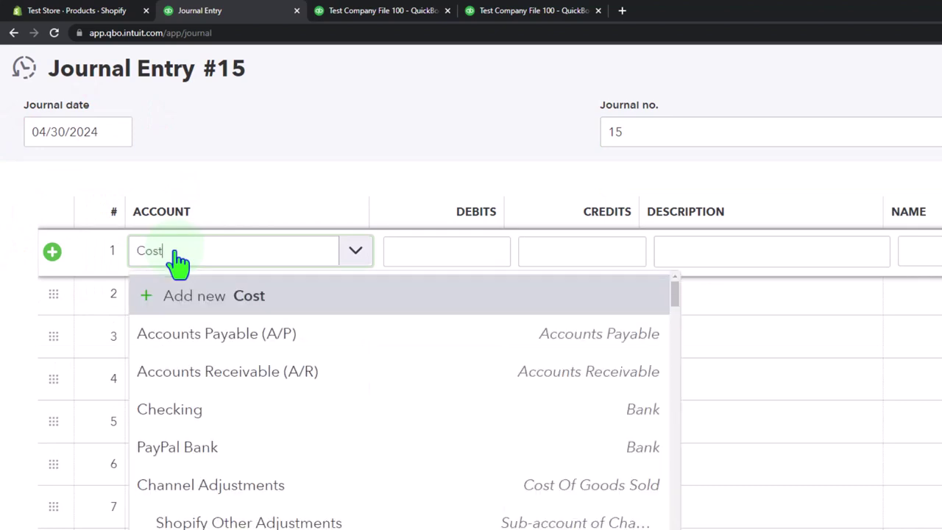
pyautogui.press('Down')
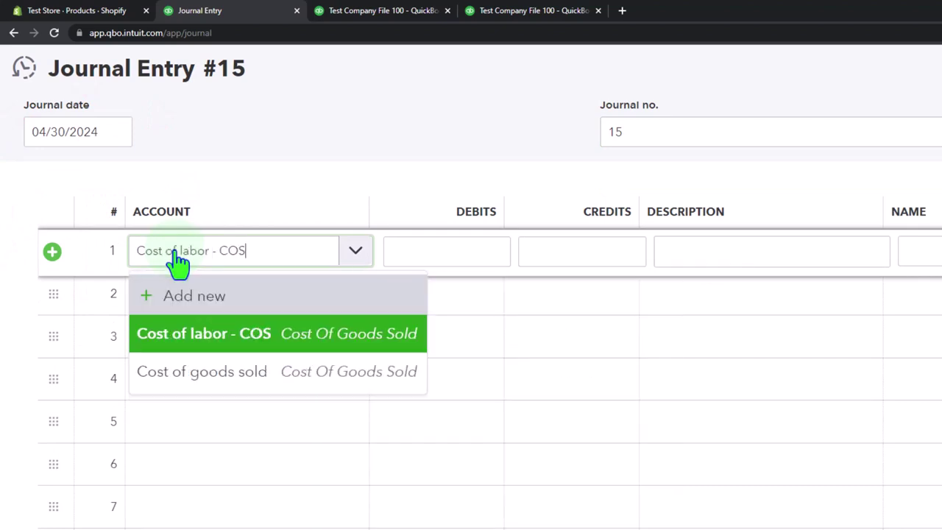
pyautogui.press('Tab')
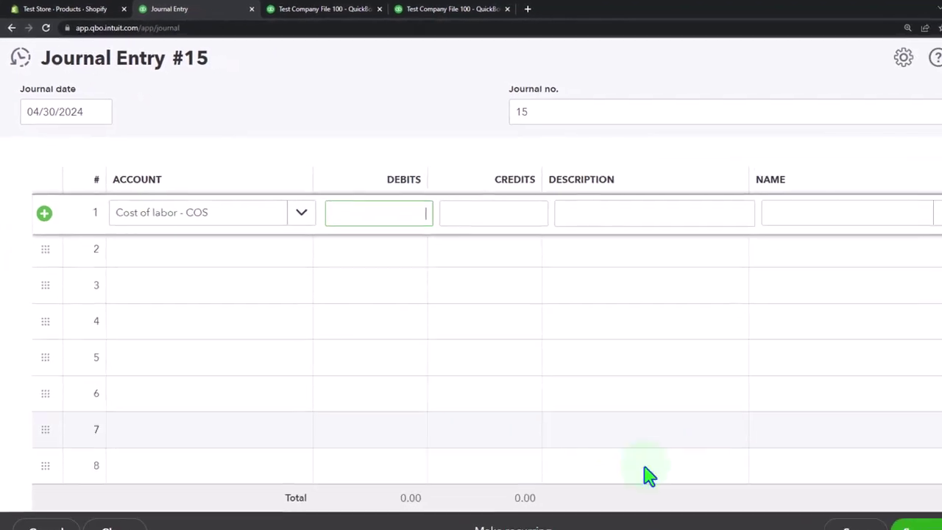
pyautogui.moveTo(644, 519)
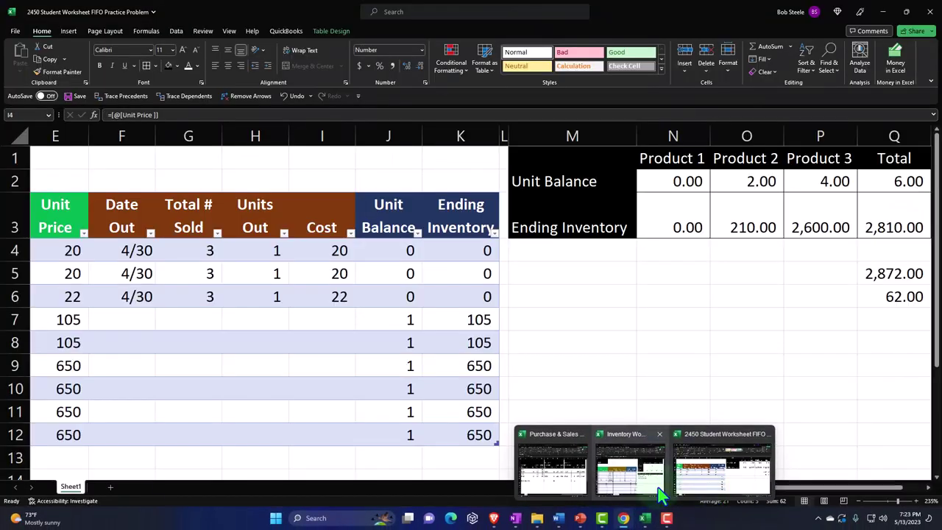
pyautogui.moveTo(722, 482)
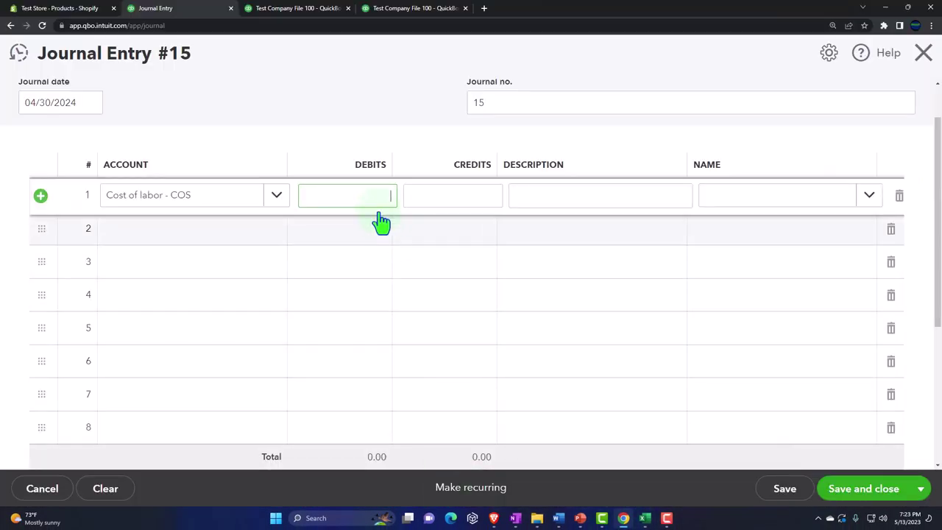
pyautogui.click(373, 192)
pyautogui.write('62')
pyautogui.press('Tab')
pyautogui.press('Tab')
pyautogui.press('Tab')
pyautogui.press('Tab')
pyautogui.press('Tab')
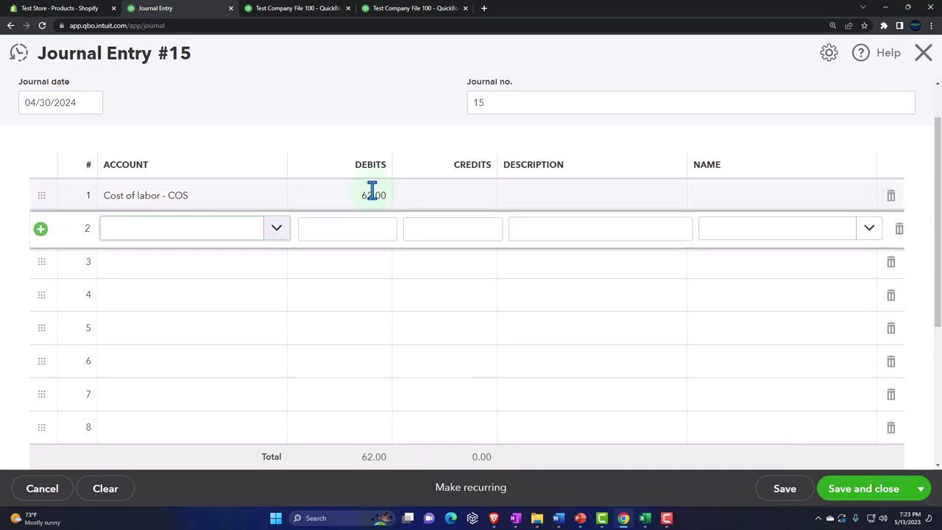
# Step: Credit Inventory Asset 62.00 on the second journal line, and save and close the entry
pyautogui.write('Inve')
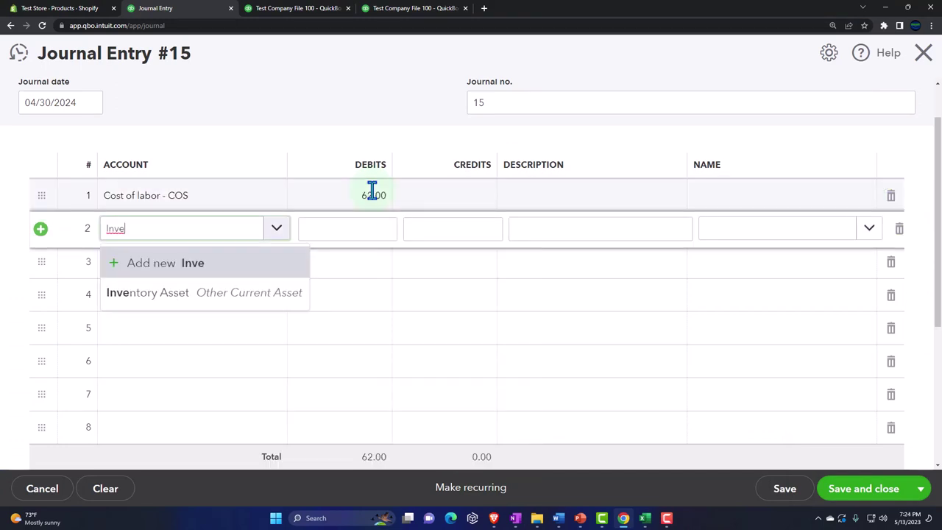
pyautogui.press('Down')
pyautogui.press('Tab')
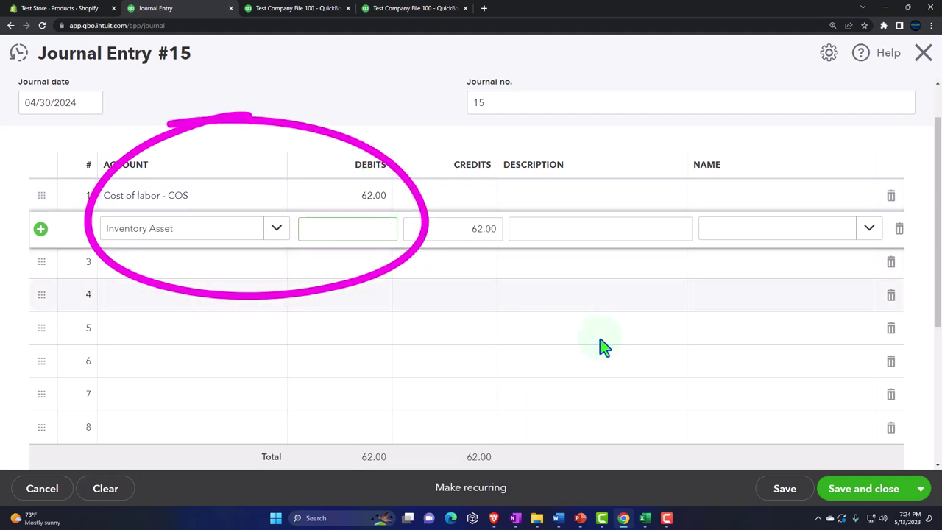
pyautogui.click(849, 495)
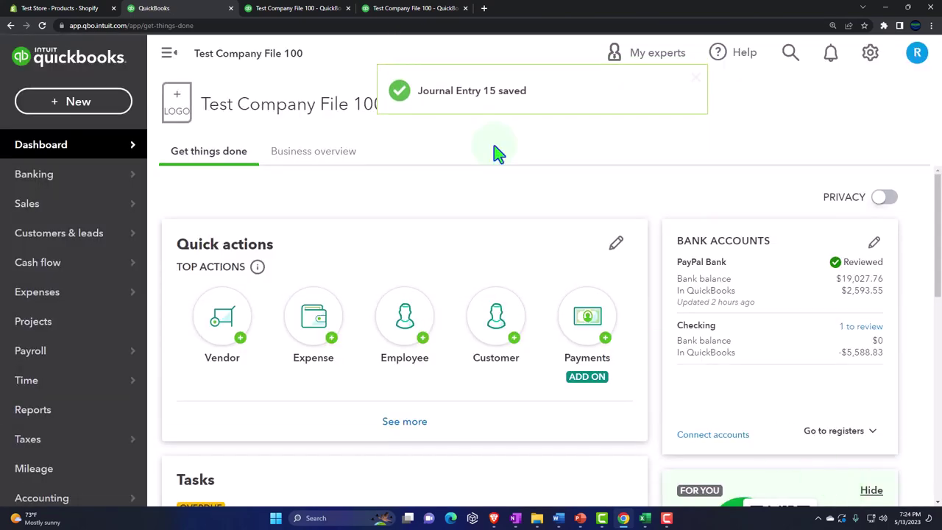
# Step: Rerun the balance sheet report and examine the Inventory Asset balance under Other Current Assets
pyautogui.click(318, 8)
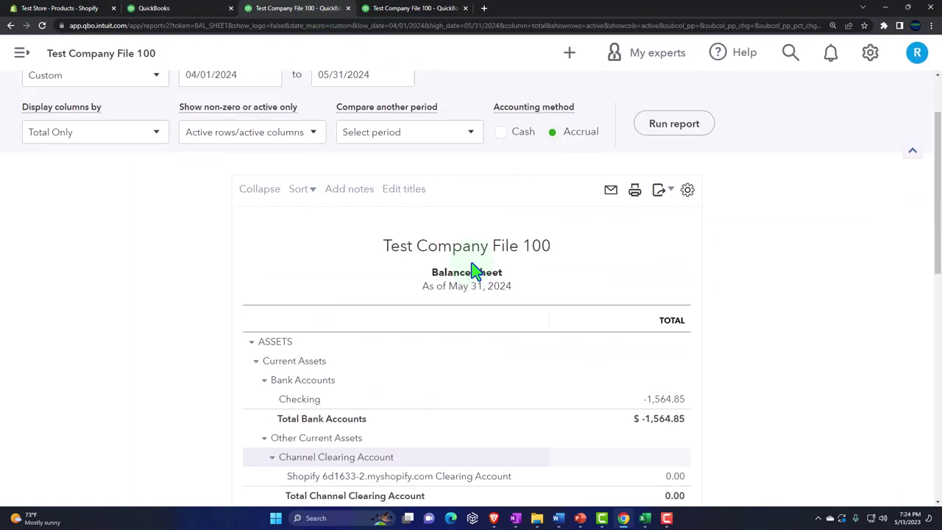
pyautogui.scroll(2, 515, 243)
pyautogui.click(651, 192)
pyautogui.scroll(-3, 655, 190)
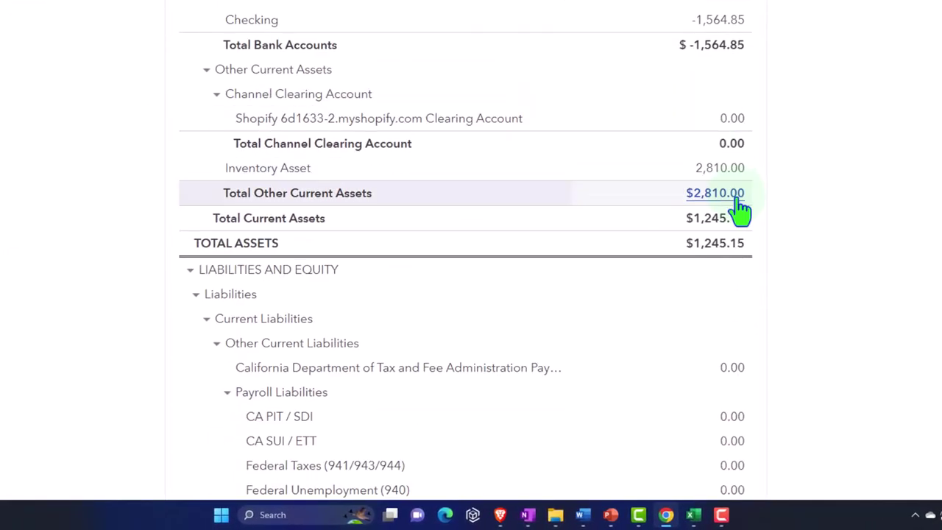
pyautogui.hotkey('ctrl', '+')
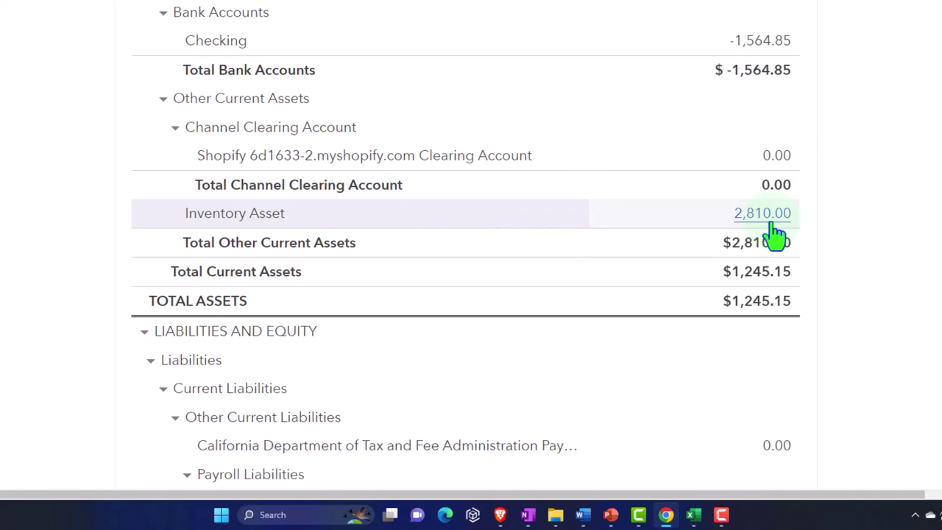
# Step: Switch to the FIFO worksheet in Excel and compare the ending inventory total in Q3 with the balance sheet
pyautogui.moveTo(705, 518)
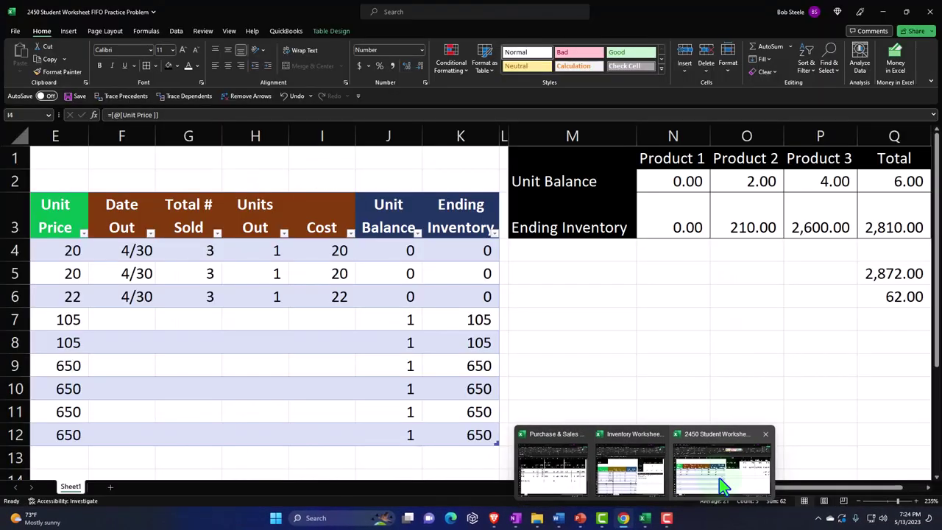
pyautogui.click(719, 478)
pyautogui.click(773, 281)
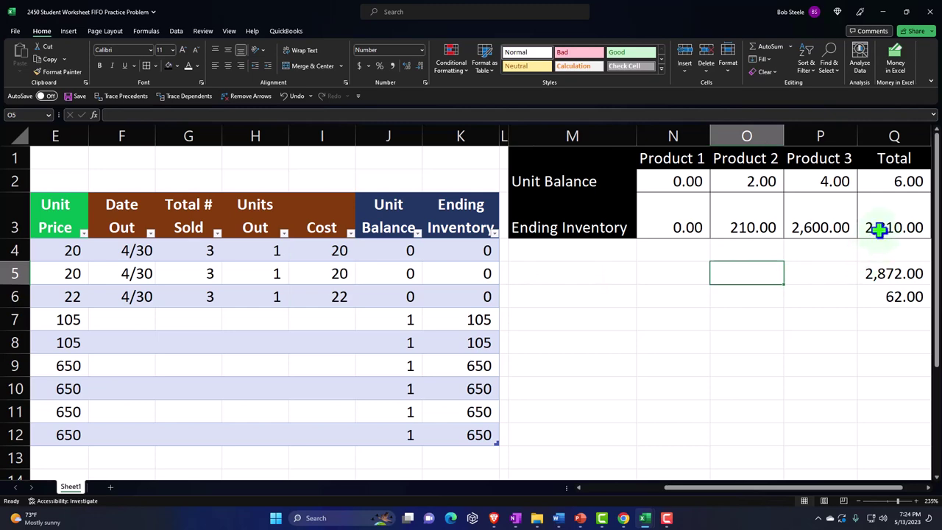
pyautogui.click(879, 231)
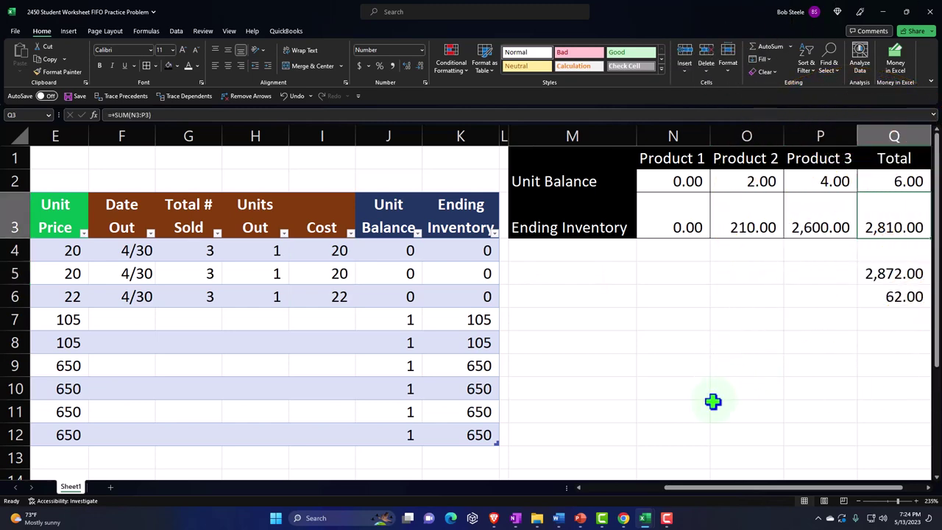
# Step: Switch back to QuickBooks, rerun the Profit and Loss report for 04/01/2024 to 05/31/2024 and examine the Cost of Goods Sold section
pyautogui.moveTo(626, 520)
pyautogui.click(622, 467)
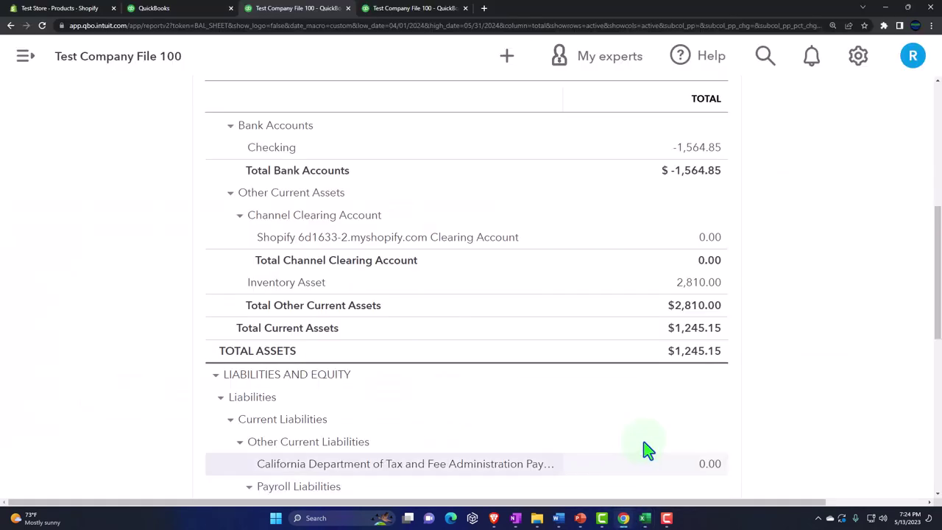
pyautogui.click(420, 8)
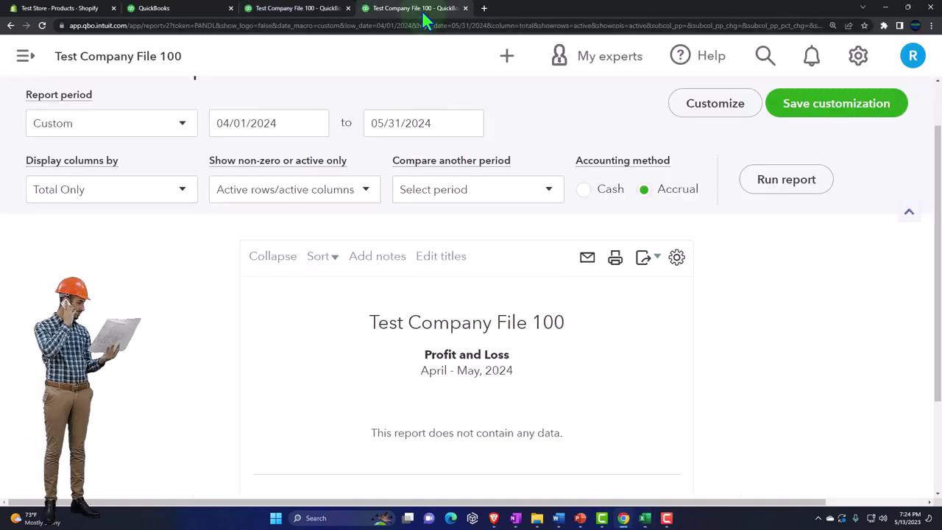
pyautogui.click(786, 184)
pyautogui.scroll(-2, 736, 273)
pyautogui.scroll(-1, 736, 278)
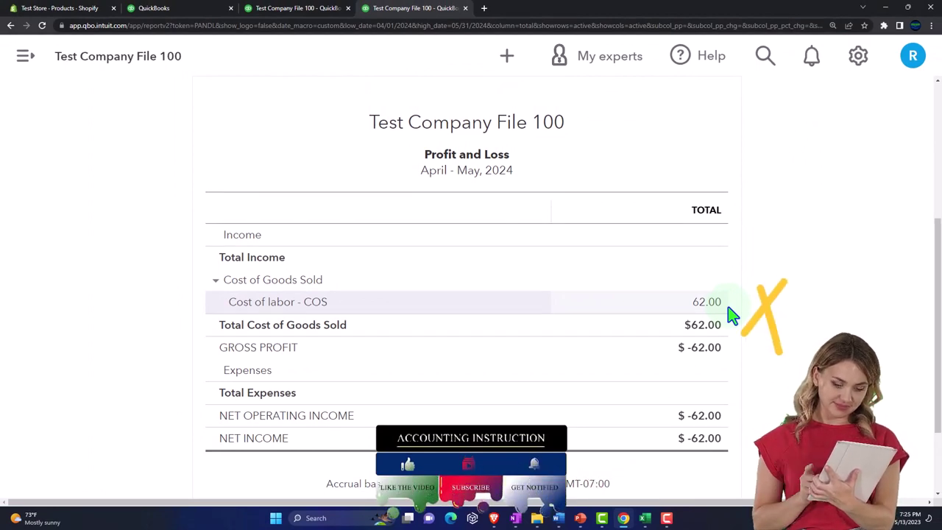
# Step: Review the inventory summary in the Excel worksheet once more and return to the QuickBooks Profit and Loss report
pyautogui.hotkey('alt', 'Tab')
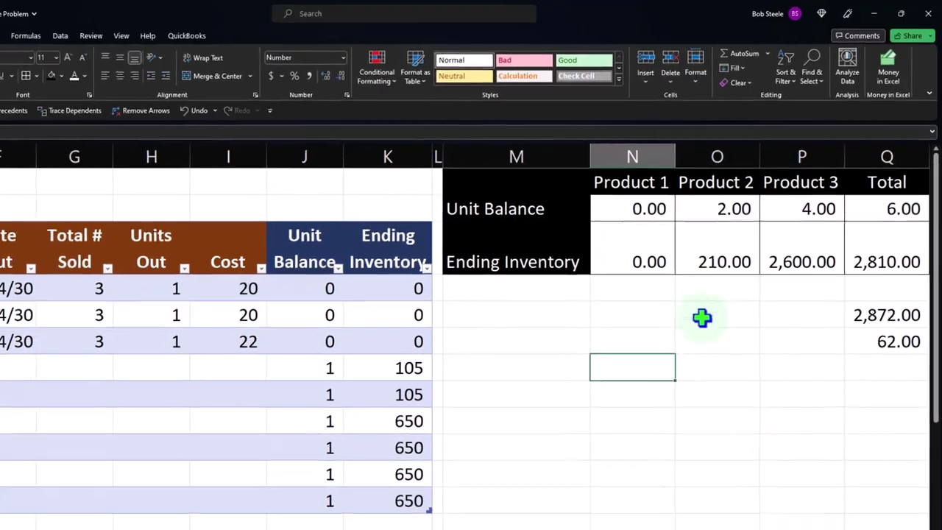
pyautogui.moveTo(593, 529)
pyautogui.click(620, 489)
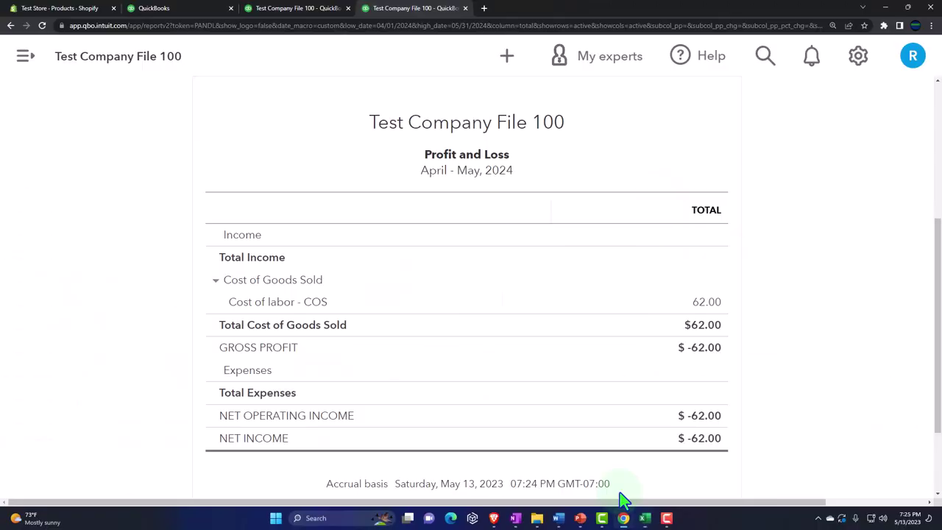